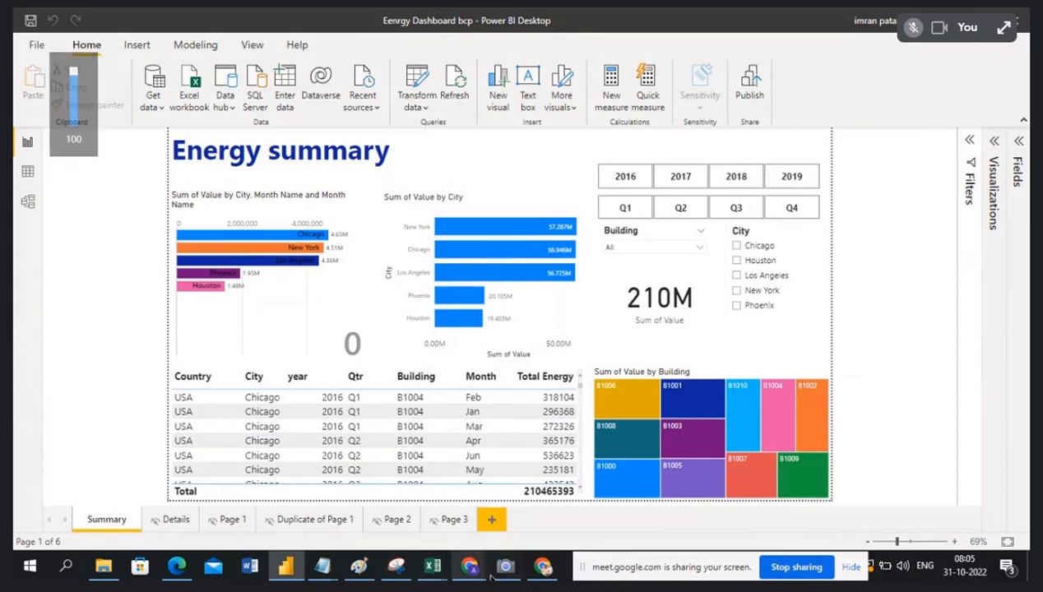
- Admit the waiting participant to the Google Meet call and return to the Power BI Desktop dashboard
click(542, 566)
click(684, 176)
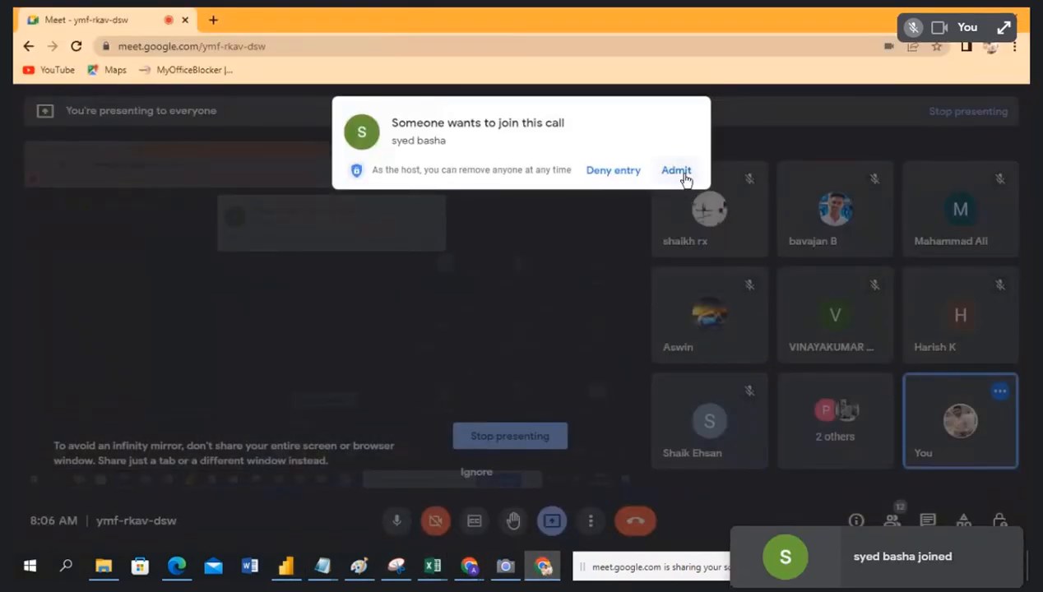
click(286, 566)
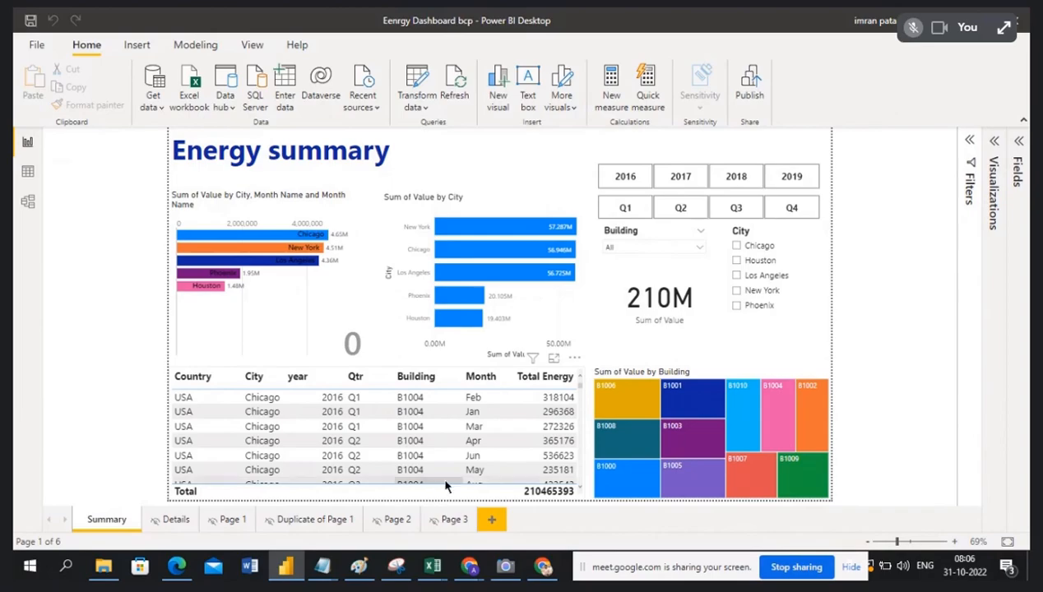
- Review the Details and Summary report pages and the table relationships in the data model
click(175, 520)
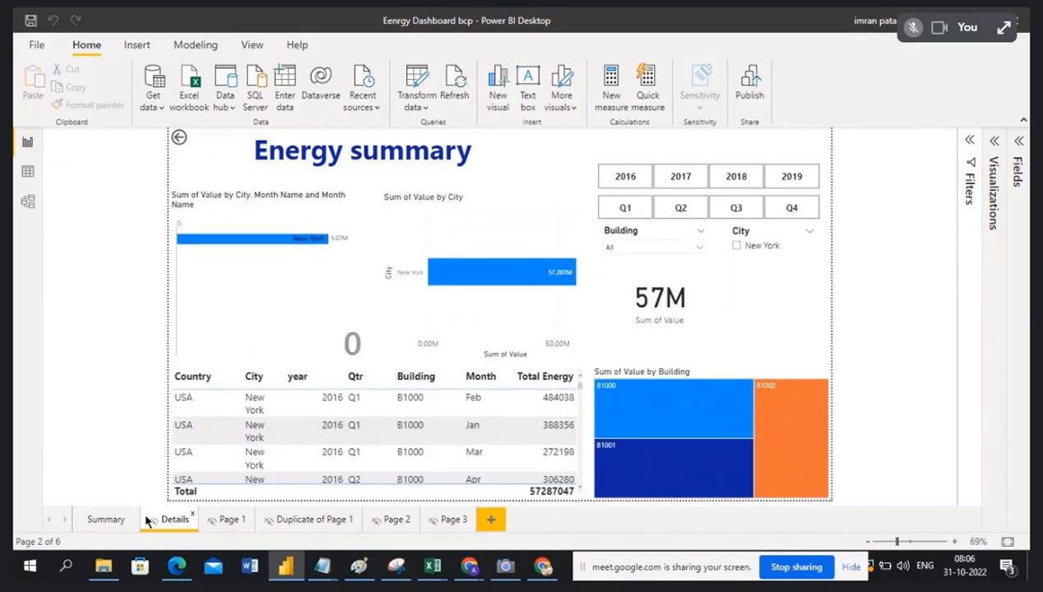
click(115, 519)
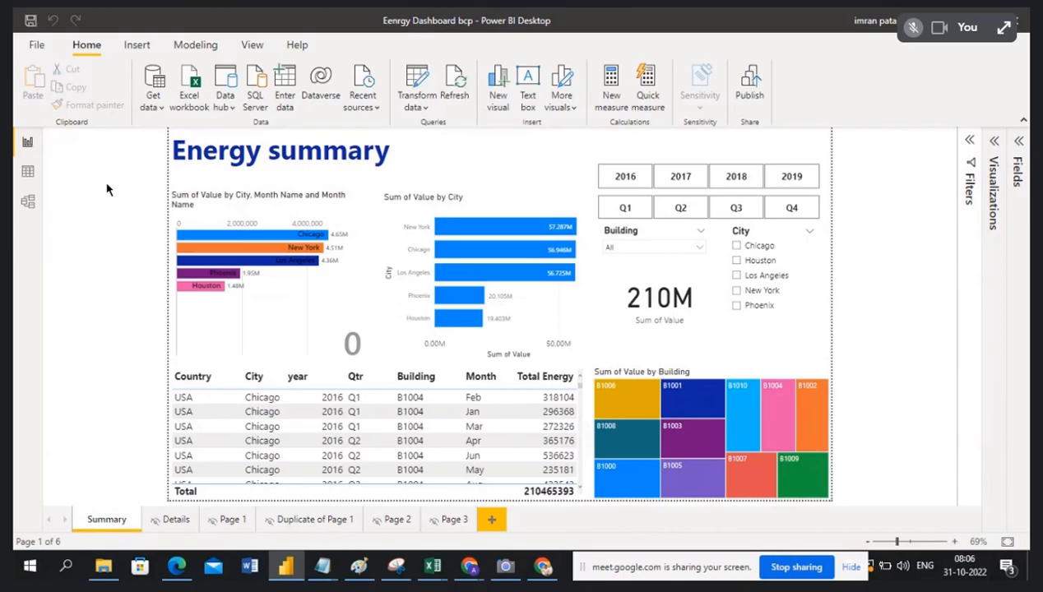
click(426, 112)
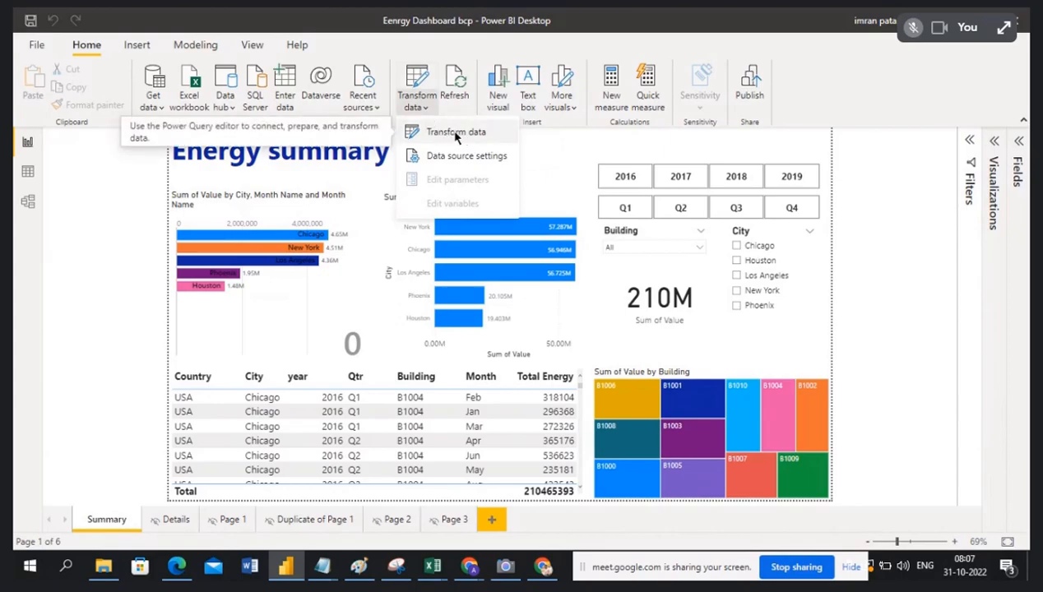
click(91, 220)
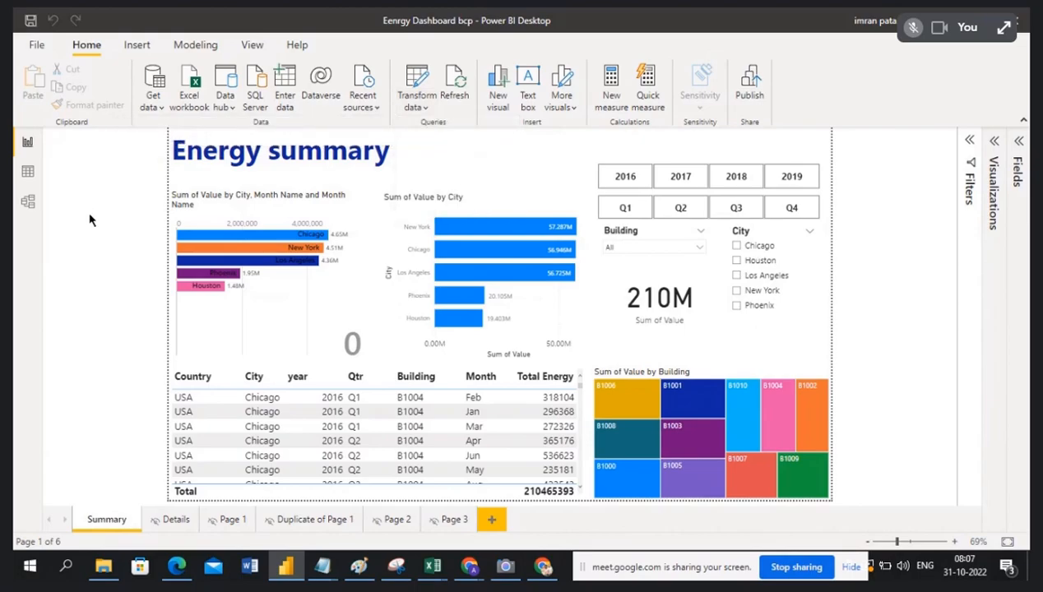
click(27, 202)
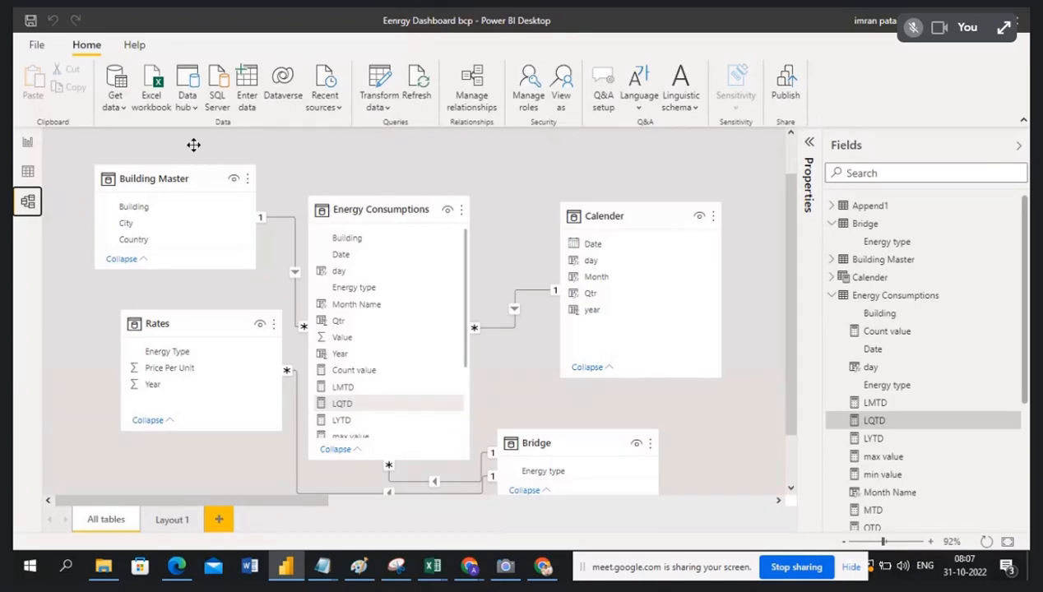
click(28, 143)
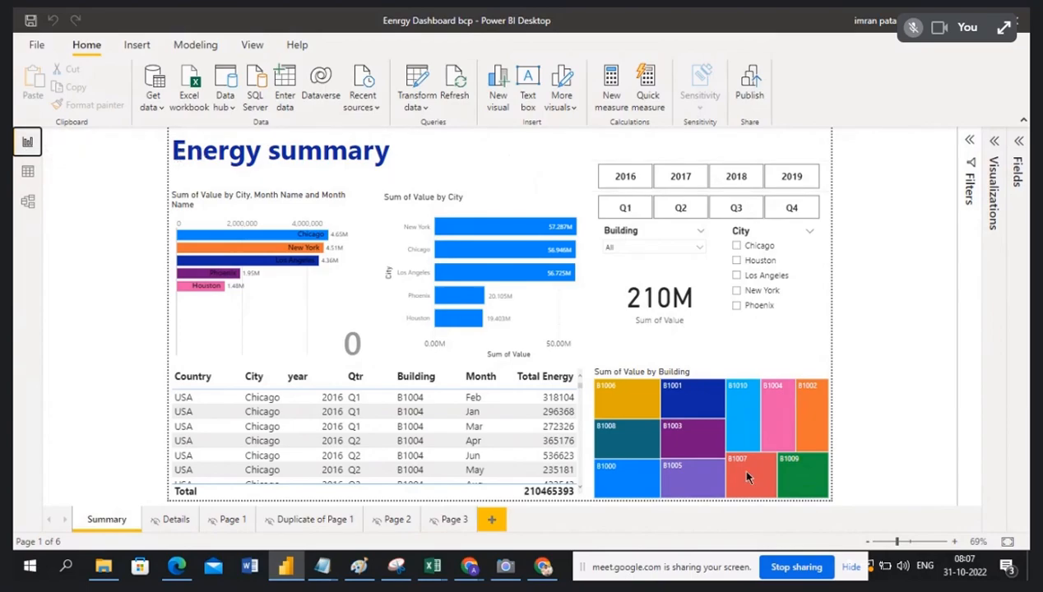
click(28, 205)
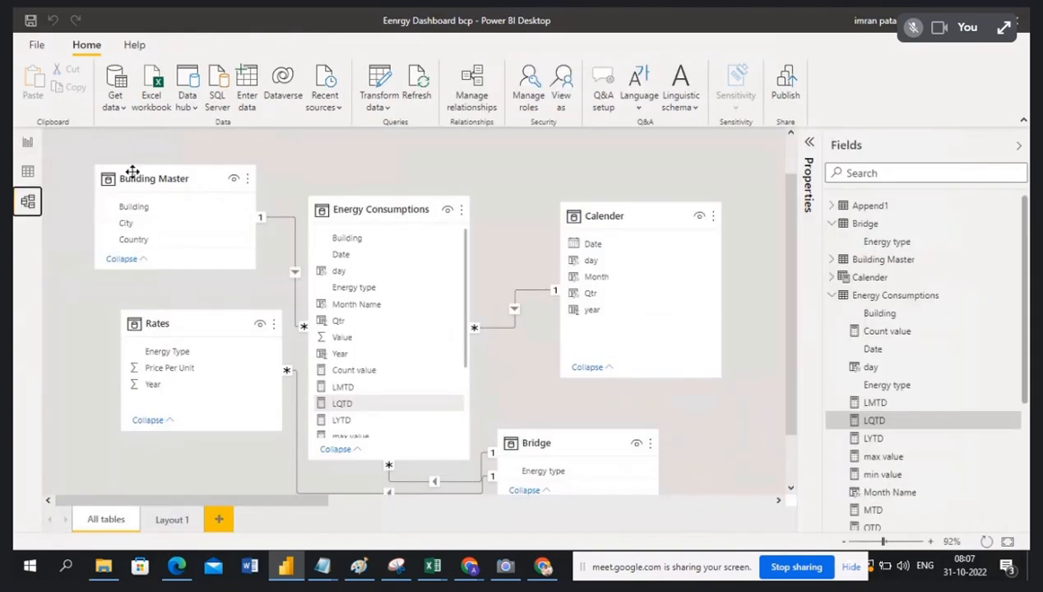
click(384, 110)
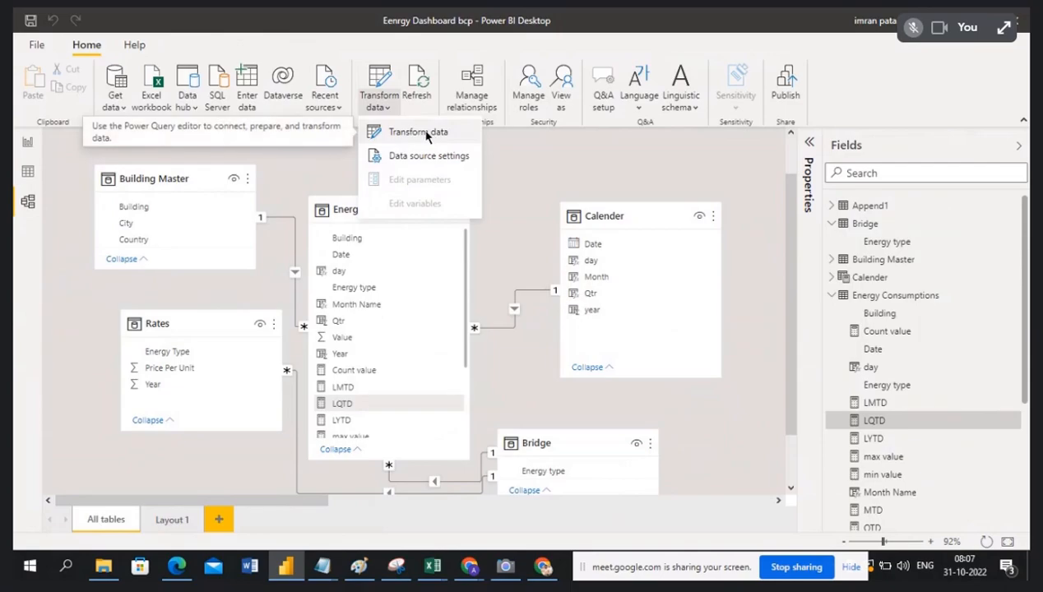
click(559, 158)
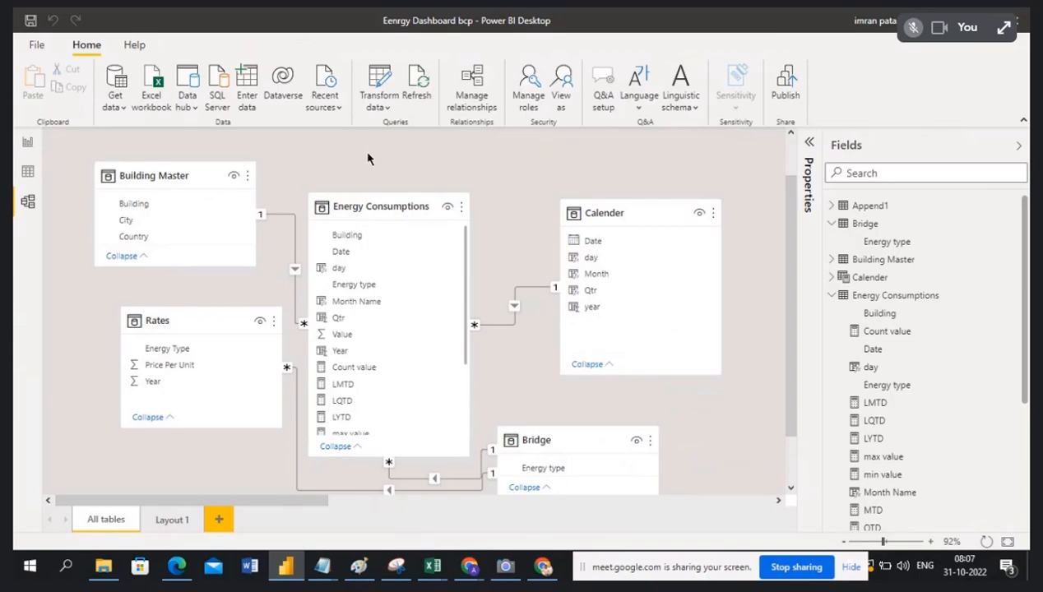
- Examine the range of numbers in the Value column of the Energy Consumptions table without applying a filter
click(28, 174)
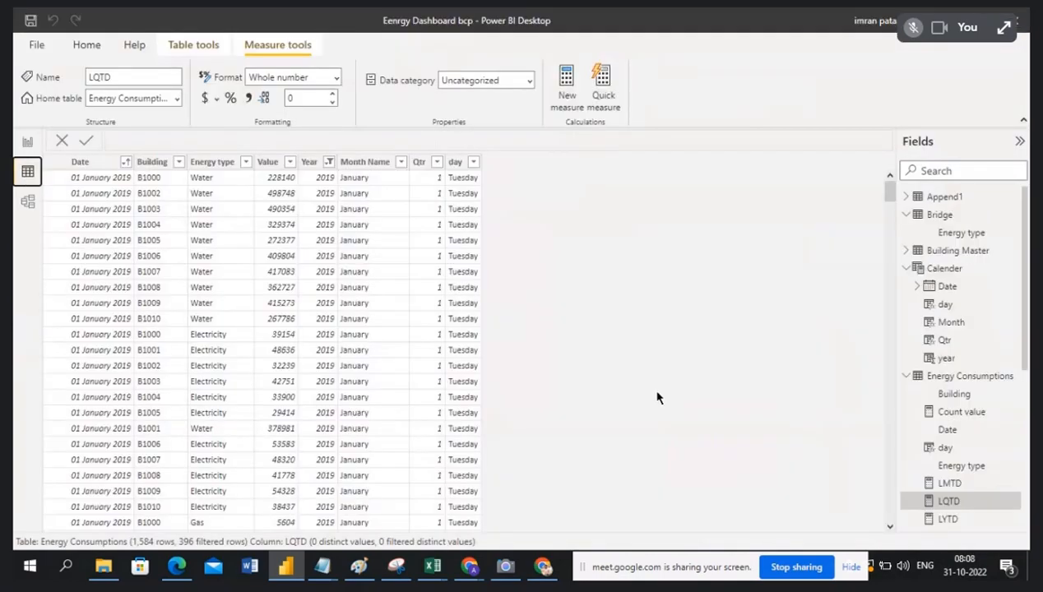
click(959, 380)
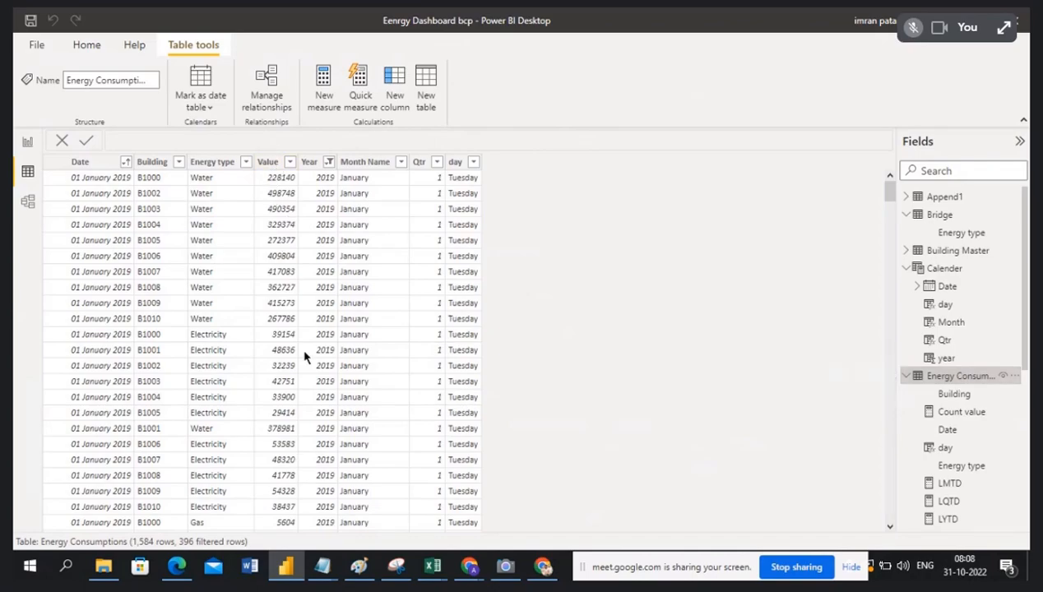
click(289, 166)
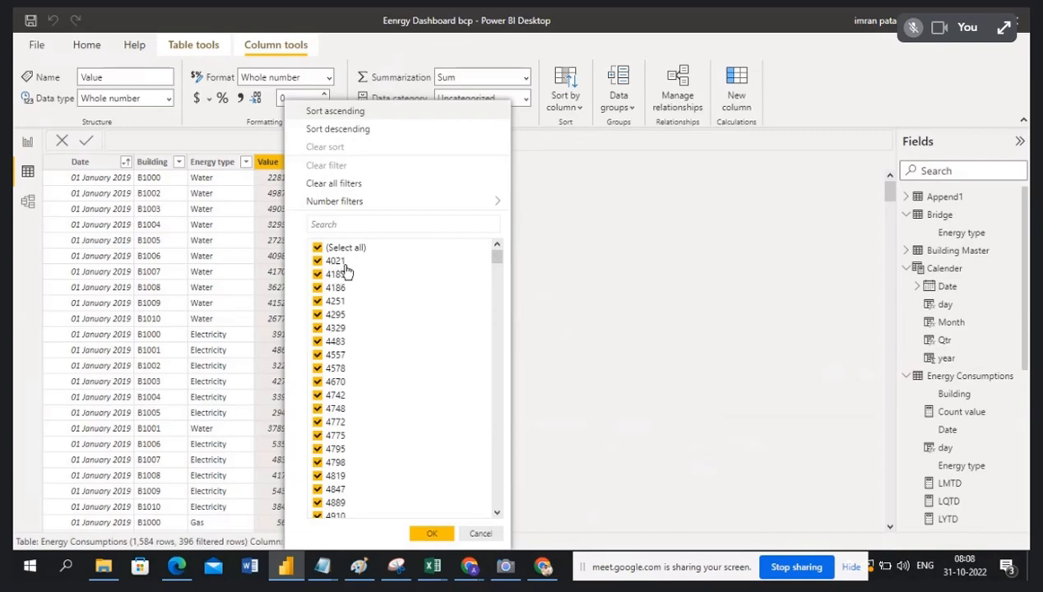
scroll(341, 440, down, 10)
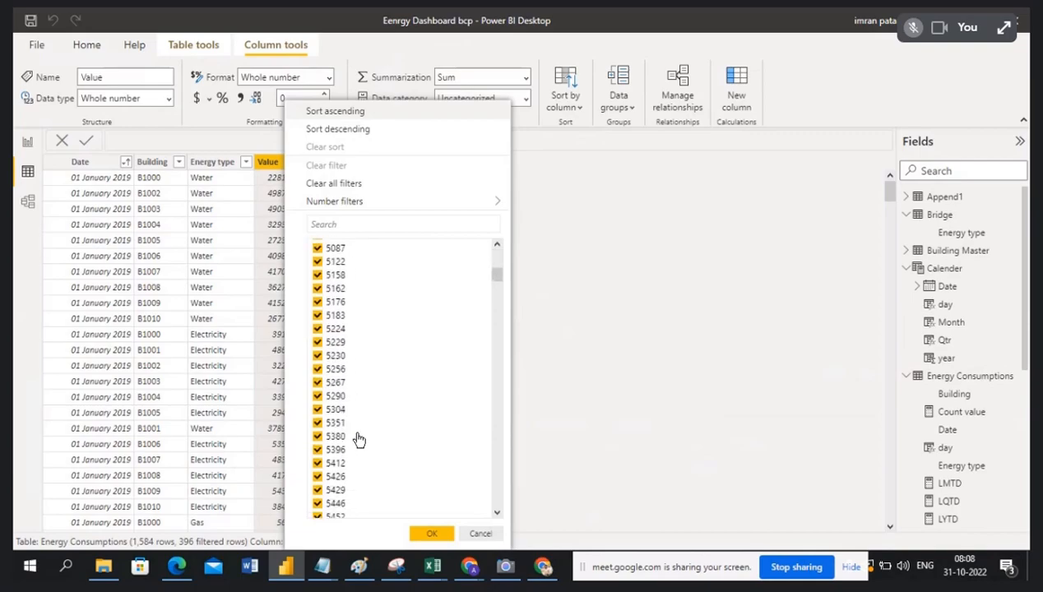
scroll(421, 440, down, 15)
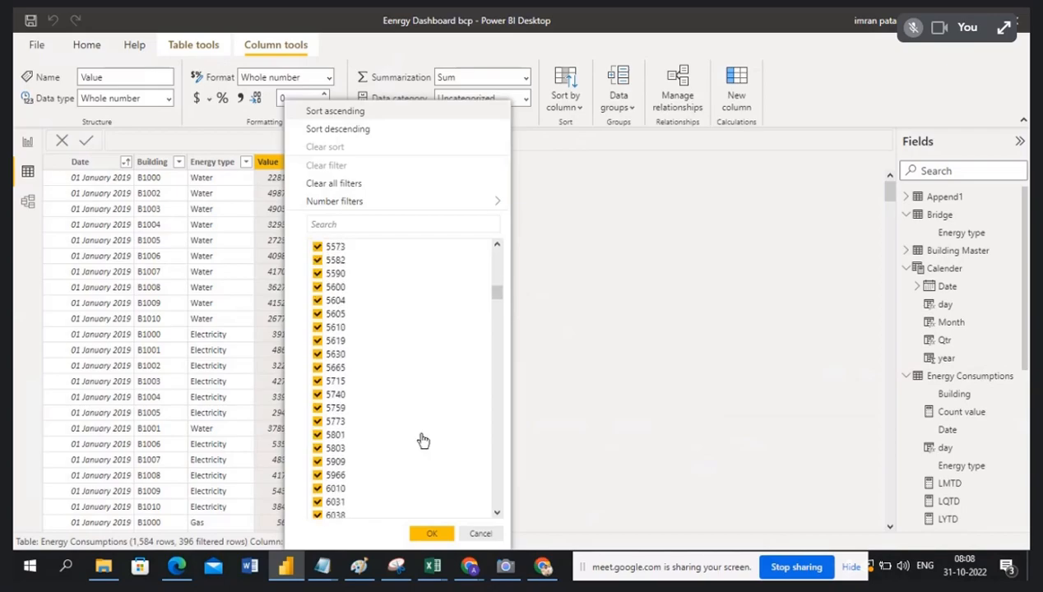
scroll(421, 440, down, 2)
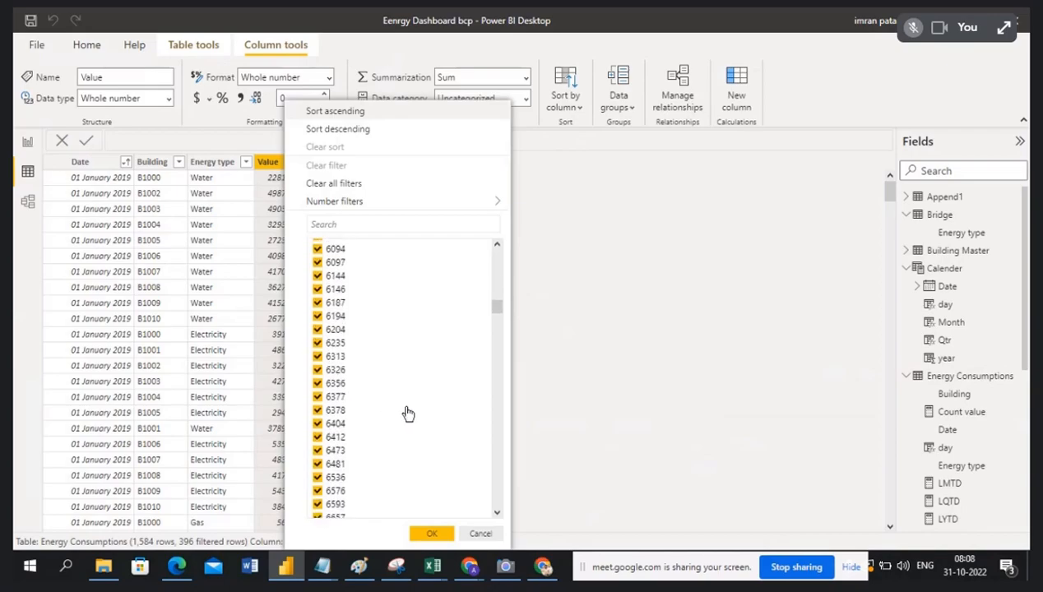
scroll(409, 415, down, 6)
scroll(409, 415, down, 6)
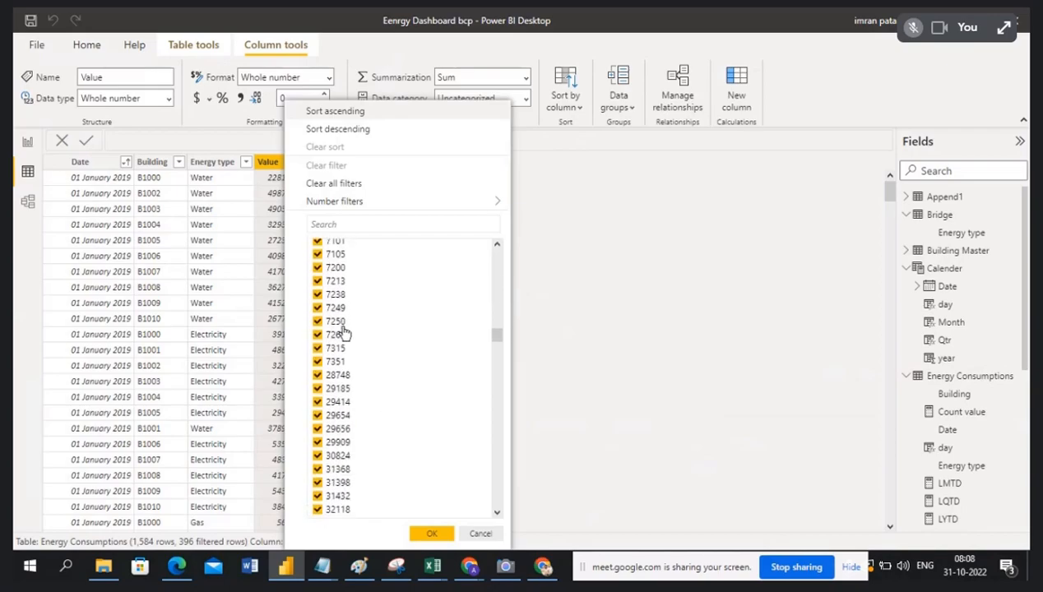
scroll(441, 439, down, 6)
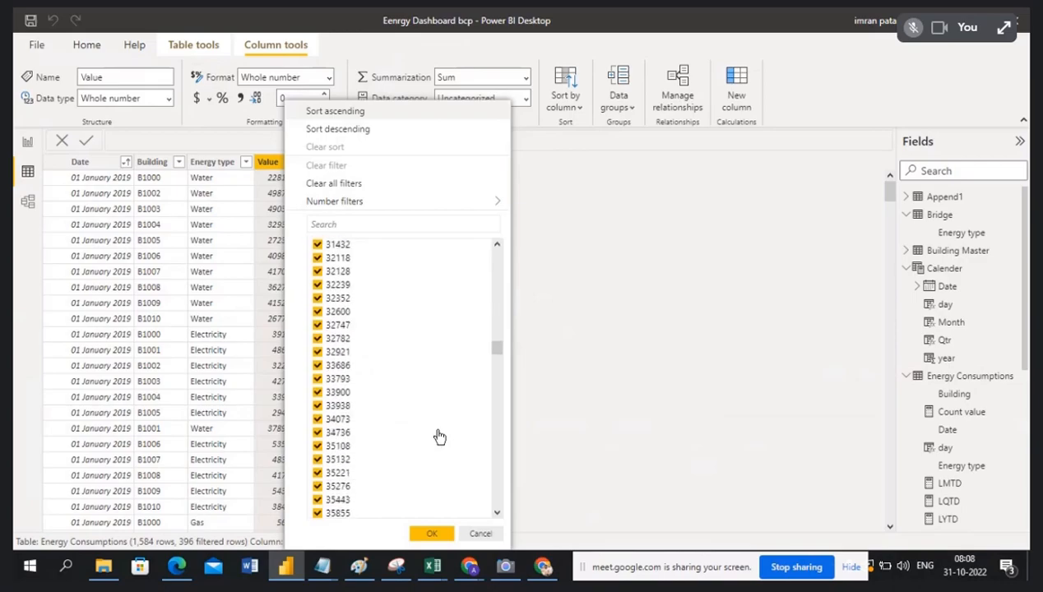
scroll(438, 436, up, 3)
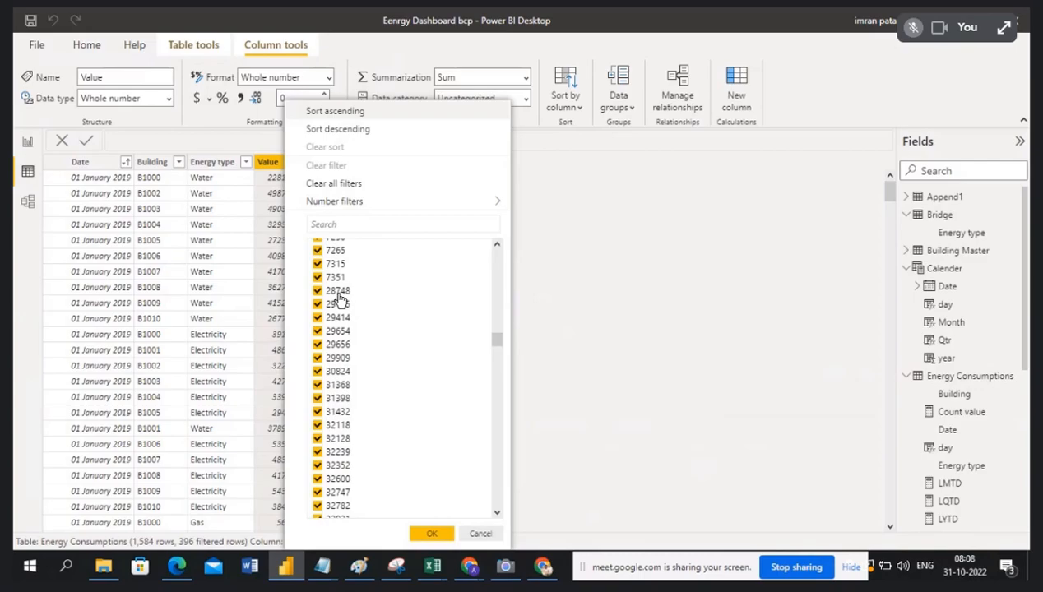
scroll(415, 417, down, 6)
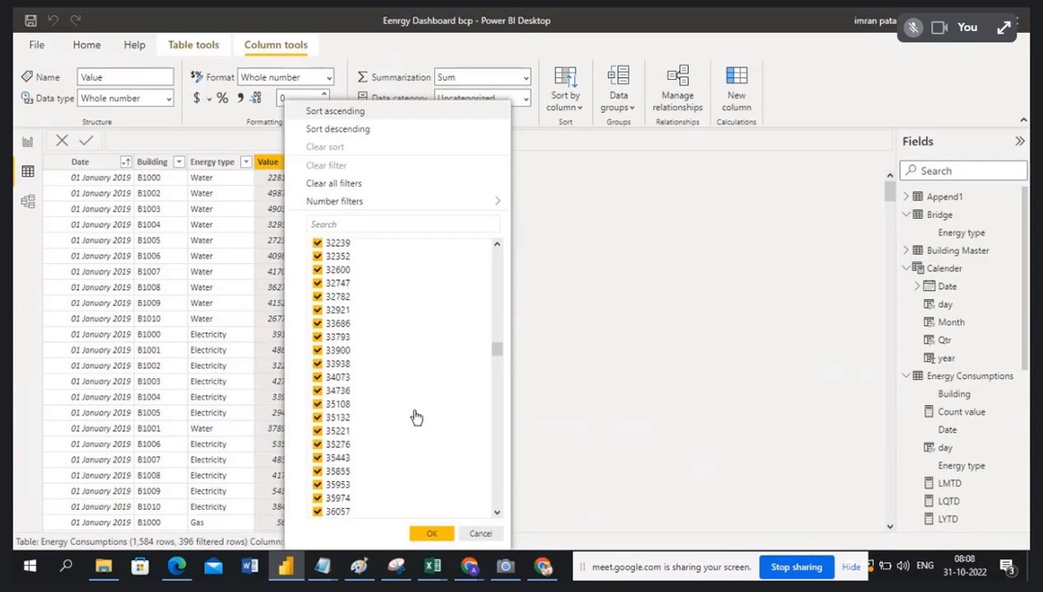
scroll(416, 417, down, 5)
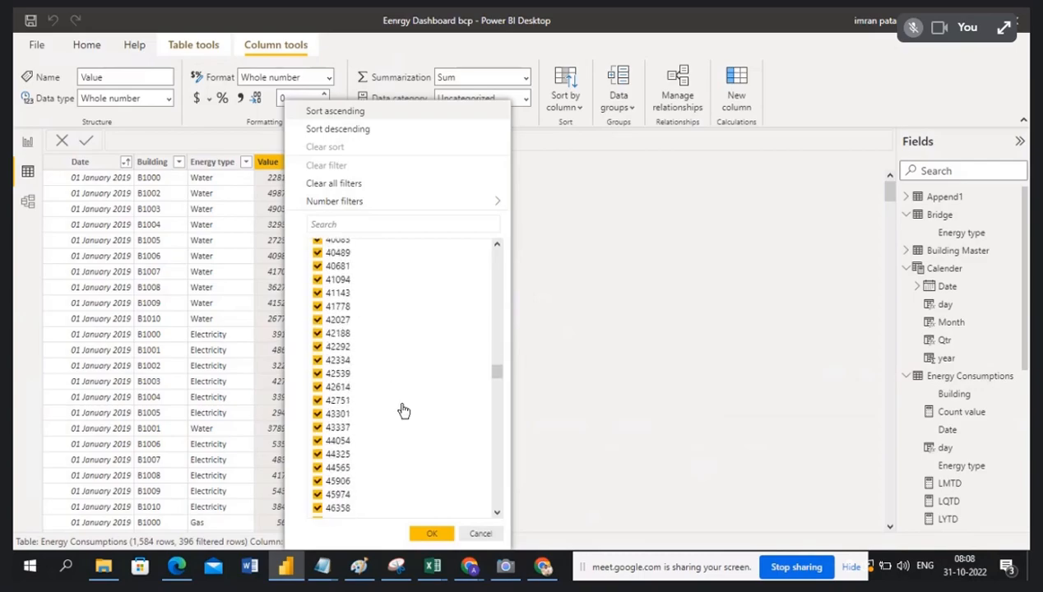
scroll(404, 414, down, 5)
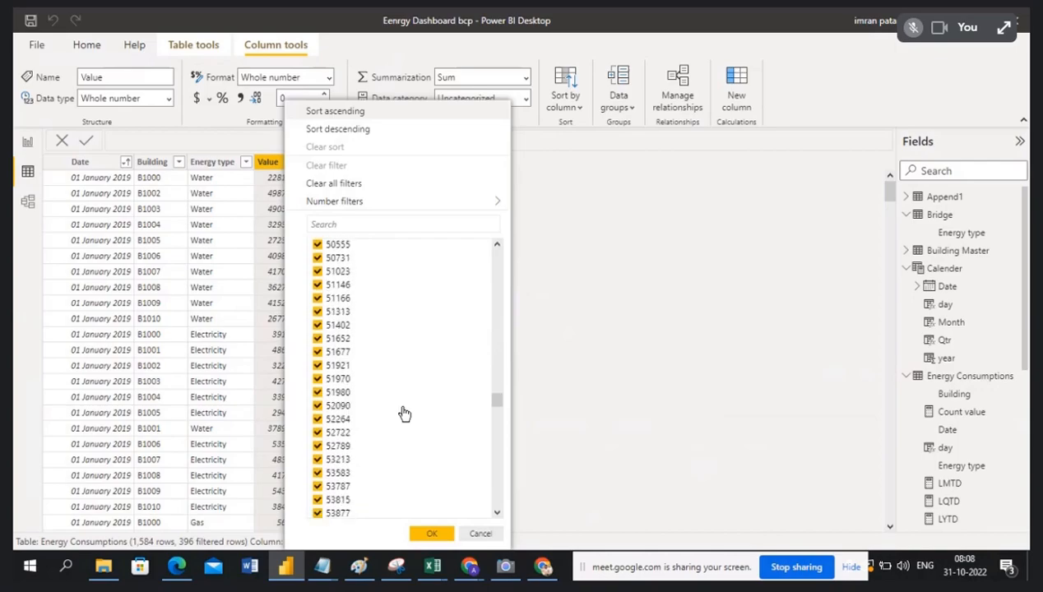
scroll(395, 429, down, 5)
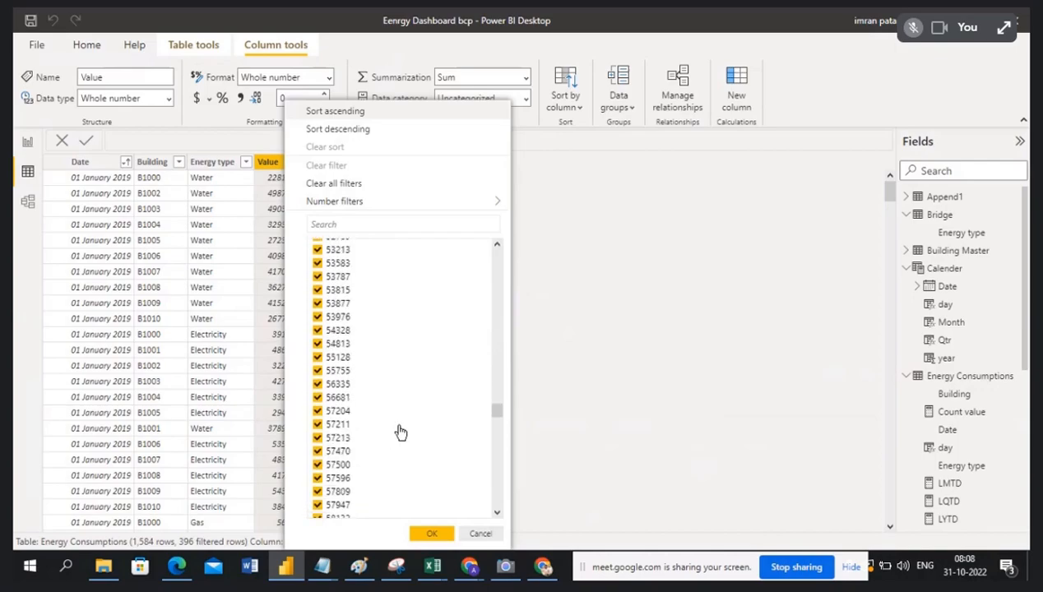
scroll(401, 416, down, 5)
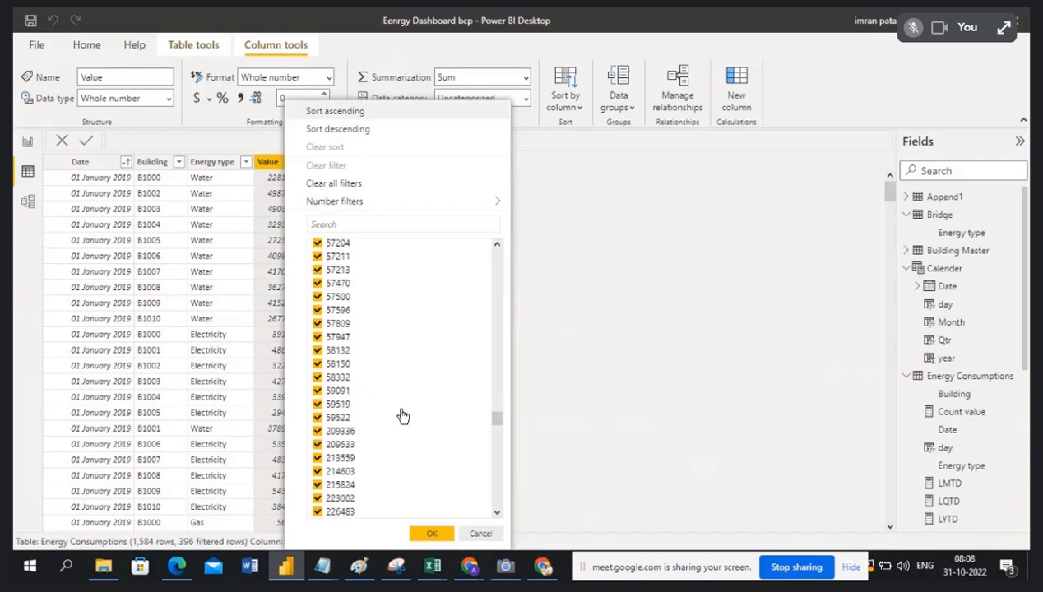
scroll(402, 416, down, 5)
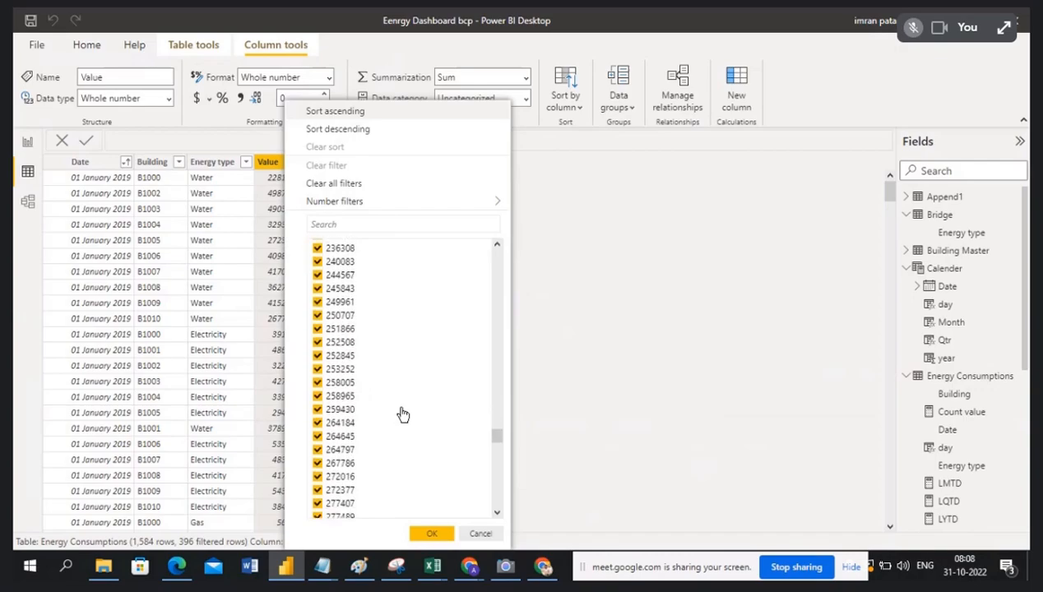
scroll(402, 416, down, 4)
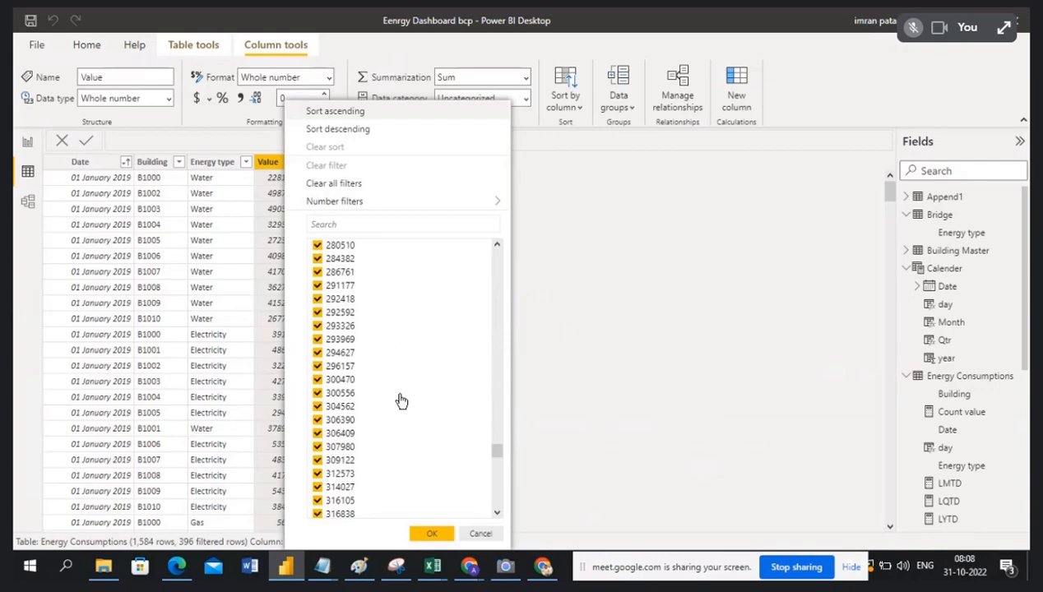
click(480, 533)
- In the Dates YTD note in Notepad, add the line Vales ==4000 to 5000 "Low" below the LQTD formula
mouse_move(325, 573)
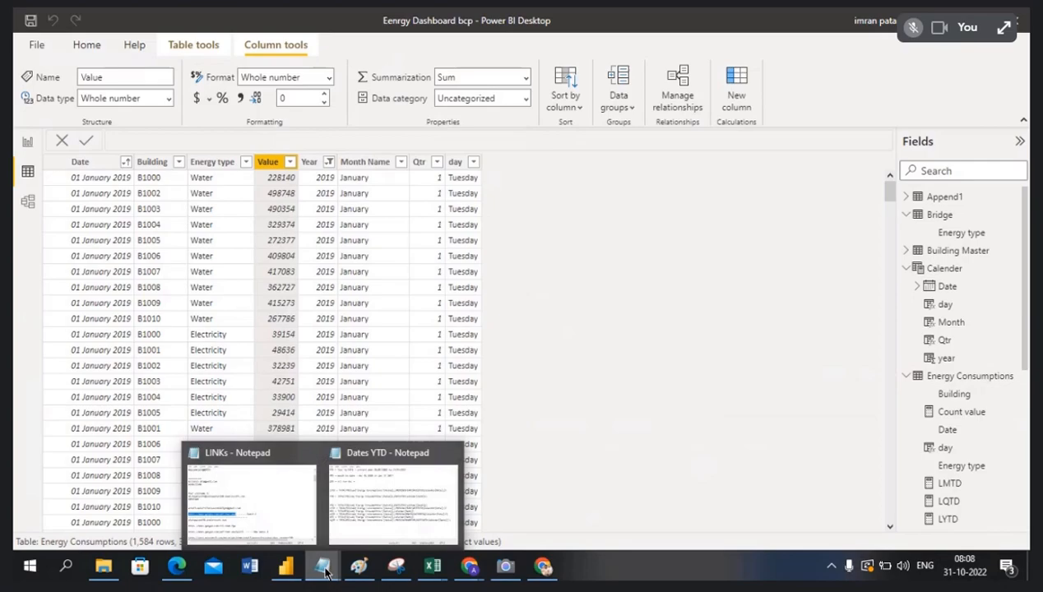
click(448, 449)
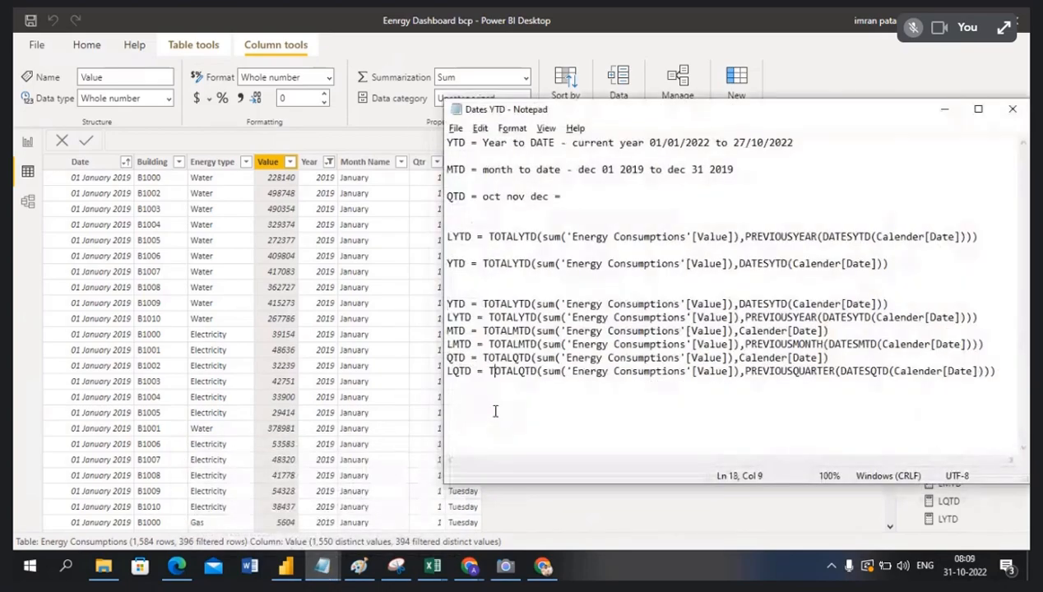
click(1005, 371)
key(Return)
text(Va;ue)
key(BackSpace)
key(BackSpace)
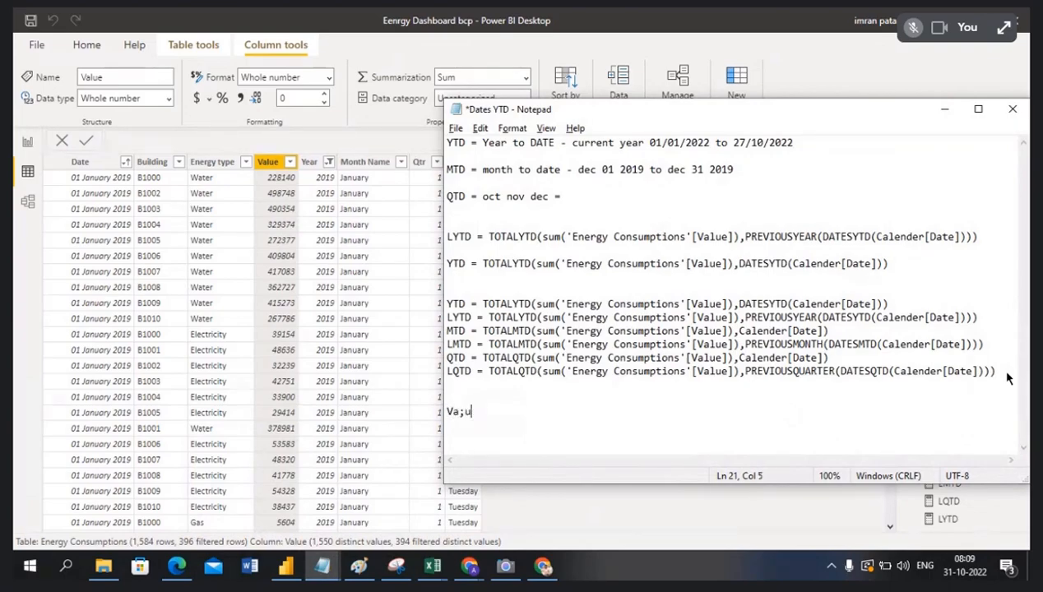
key(BackSpace)
key(BackSpace)
text(les == 4000 to)
text(5000)
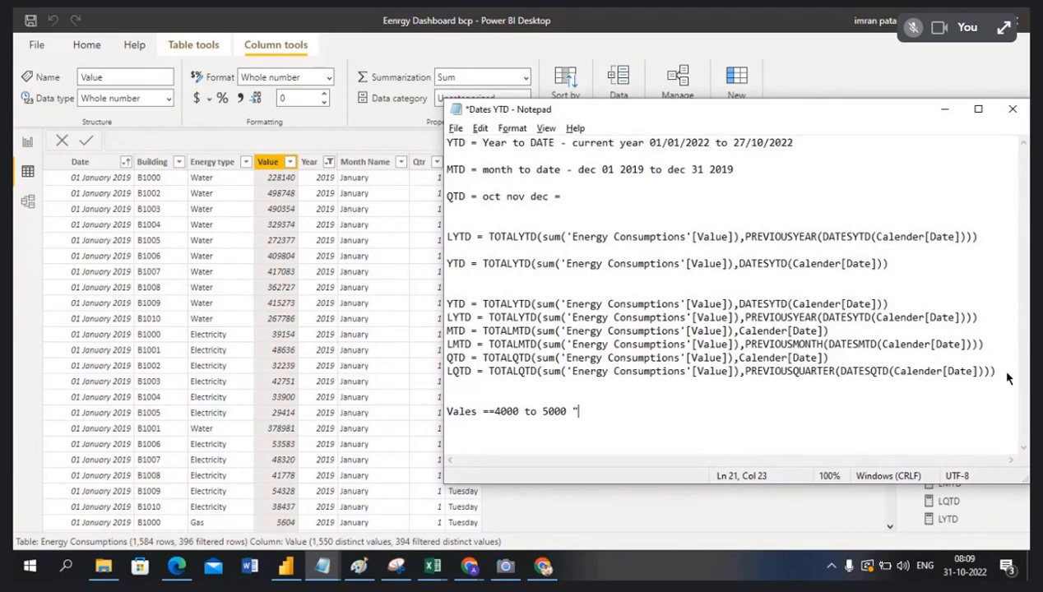
text( "Low")
key(Return)
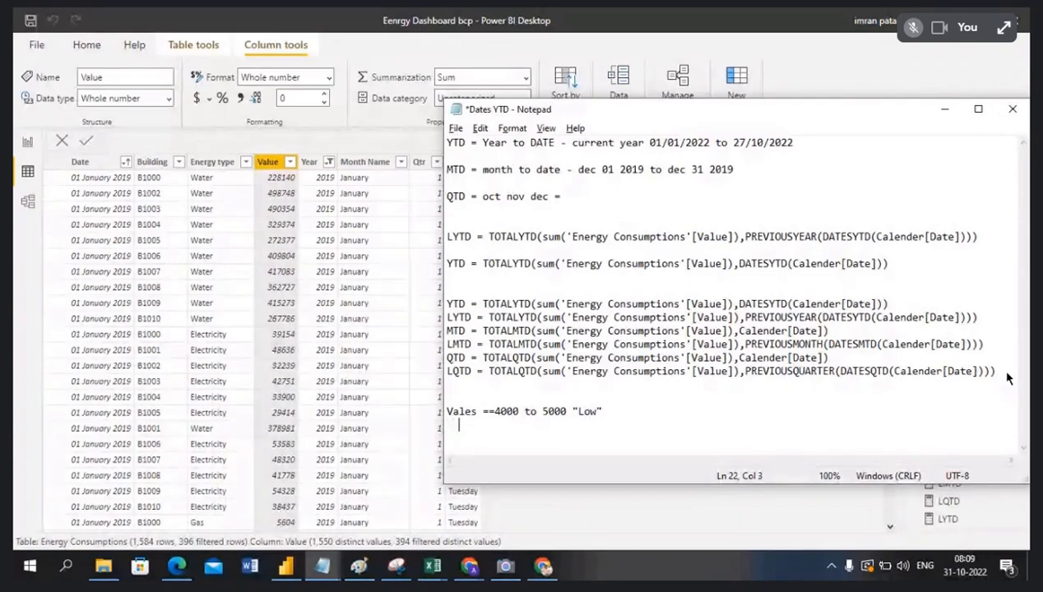
- Add the line 5000 to 6000 "mid" beneath the Low range in the note
text(5)
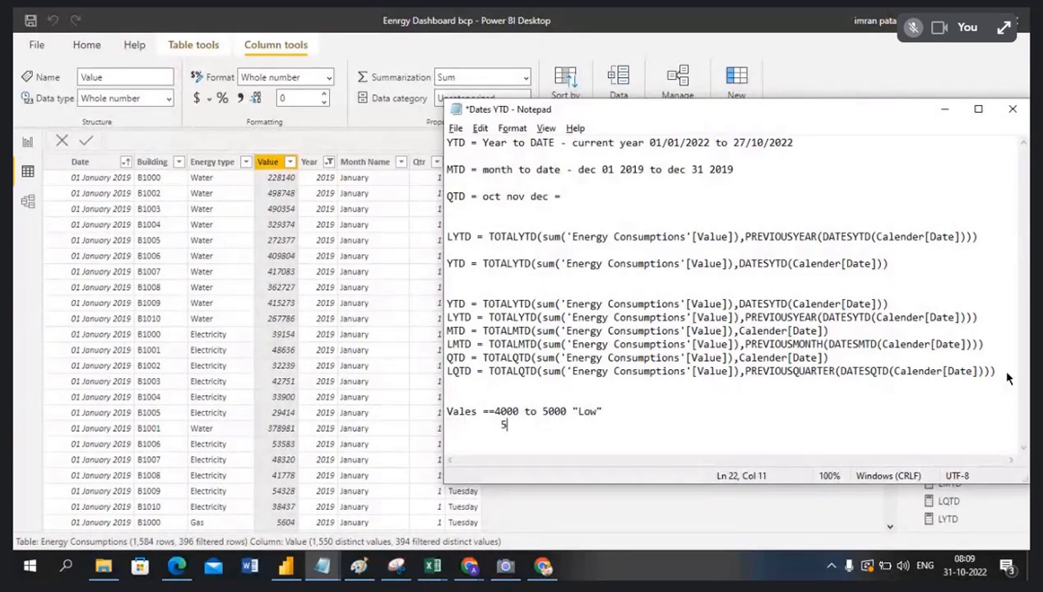
text(000 to 600)
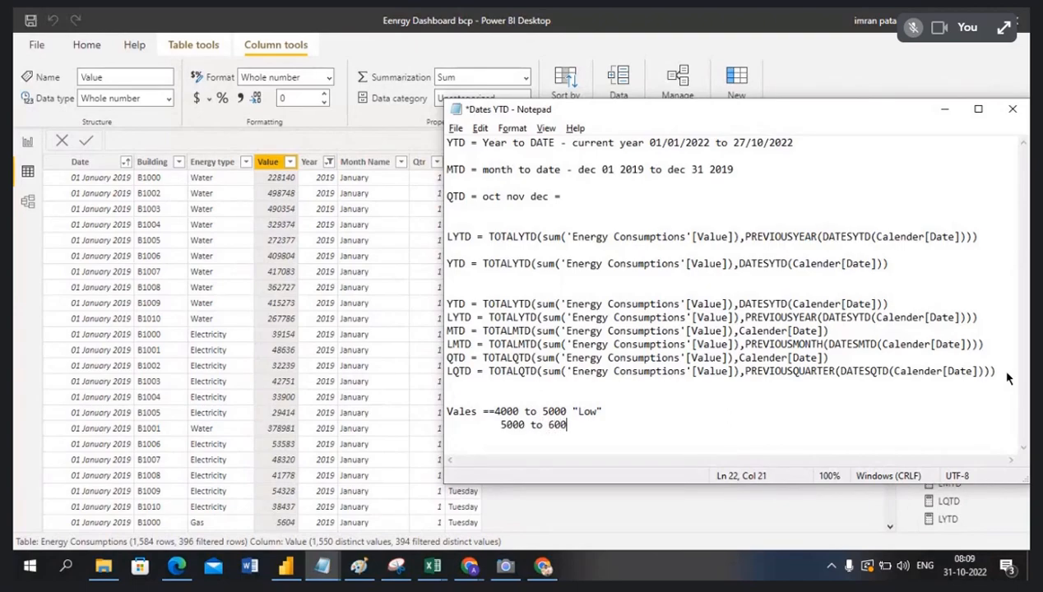
text(0 "mid")
key(Return)
- Add the line 6000 to 10000 "hight" beneath the mid range in the note
text(6000 )
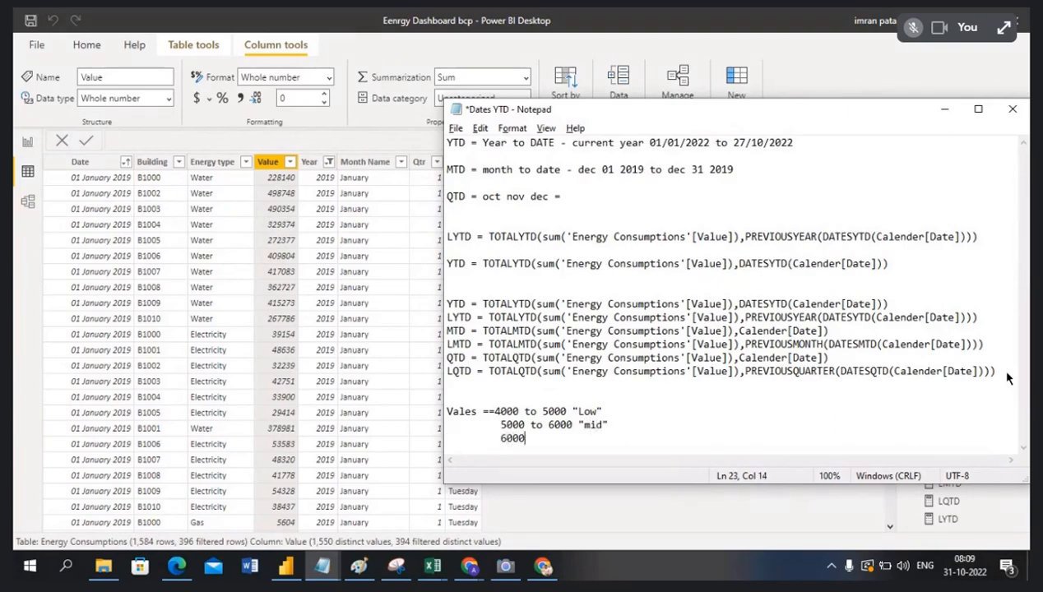
text(to 1000)
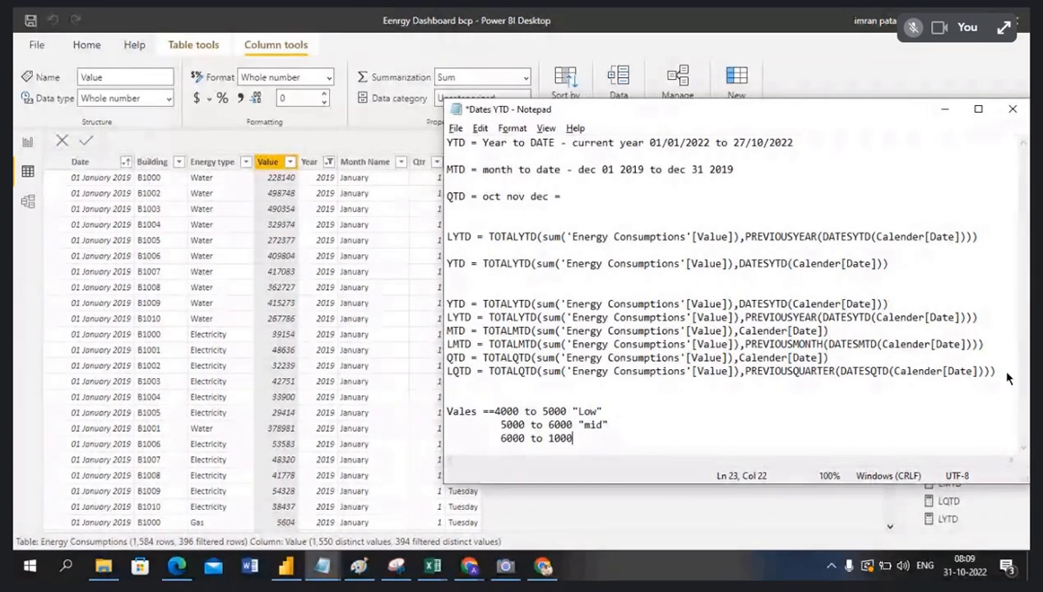
text( ")
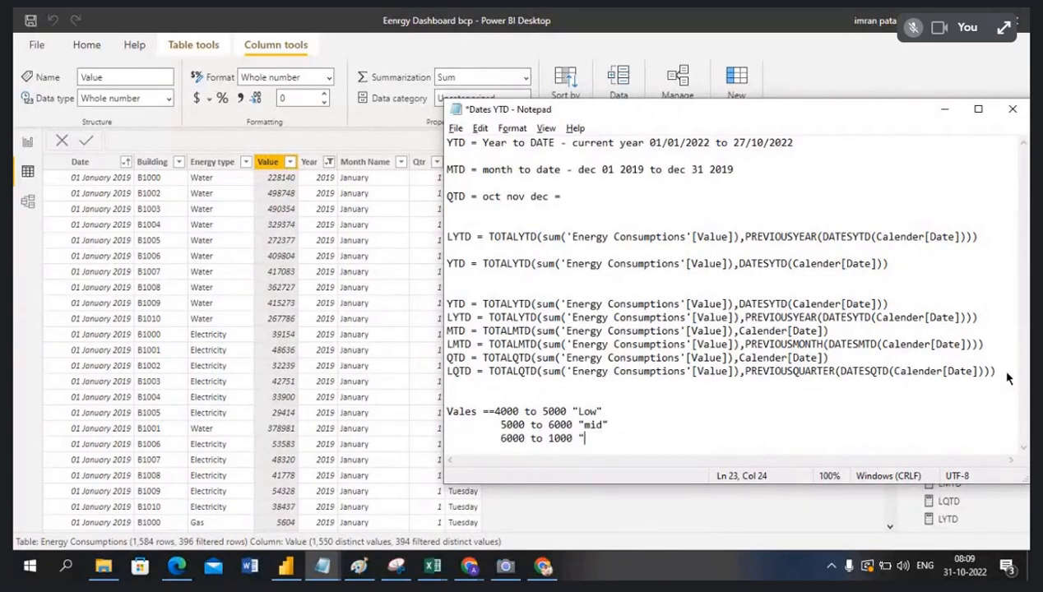
text(hight)
click(573, 437)
text(0)
click(648, 439)
key(Return)
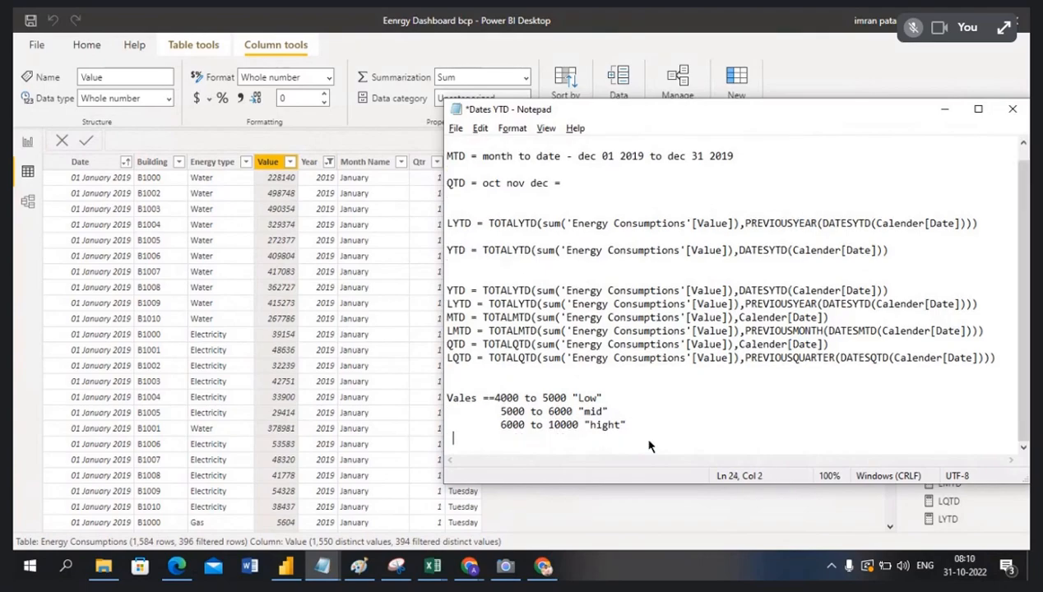
text(10)
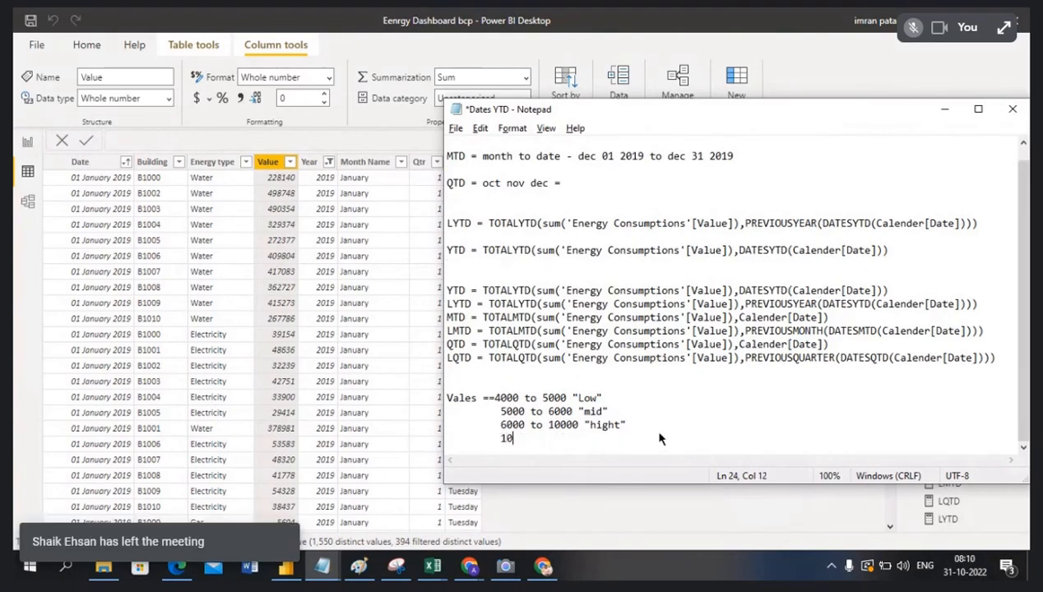
text(000 to above )
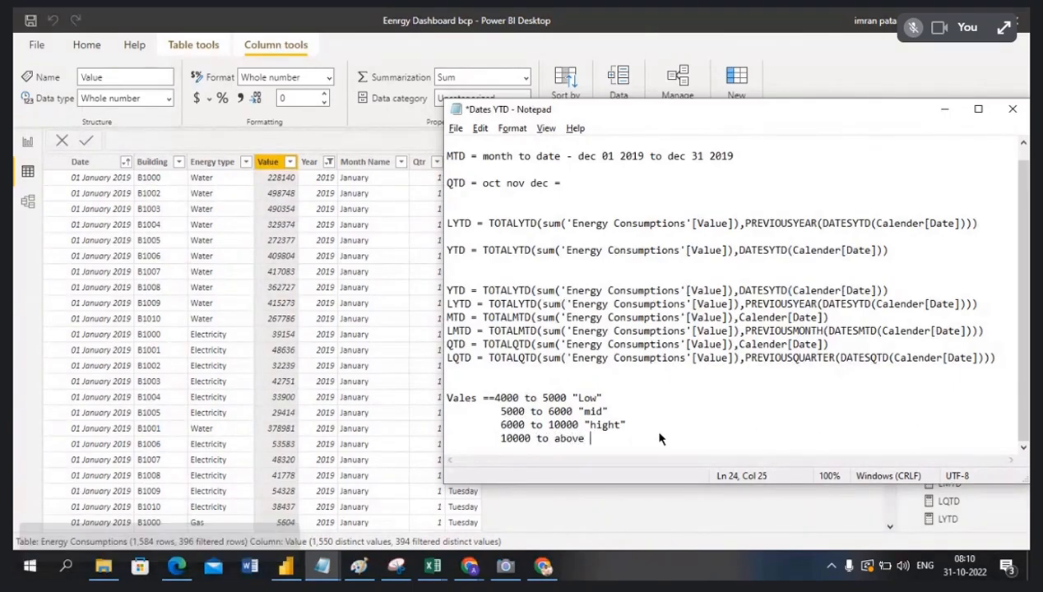
text(20000 )
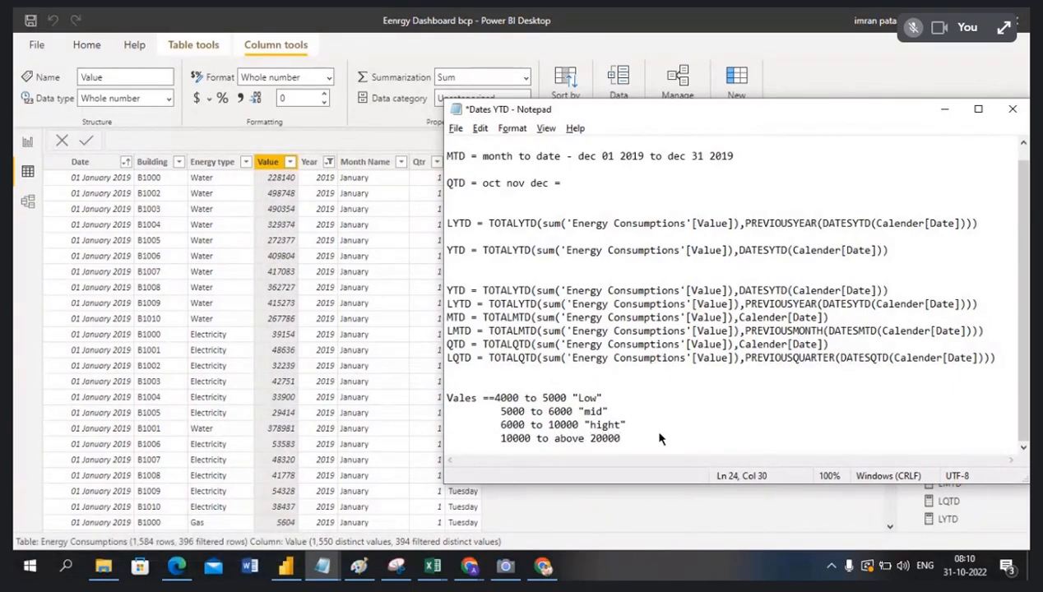
text(30000 " Big values")
- Review the four value ranges and their labels line by line in the note
click(494, 398)
drag(494, 398, 566, 398)
drag(580, 121, 652, 121)
drag(646, 398, 675, 398)
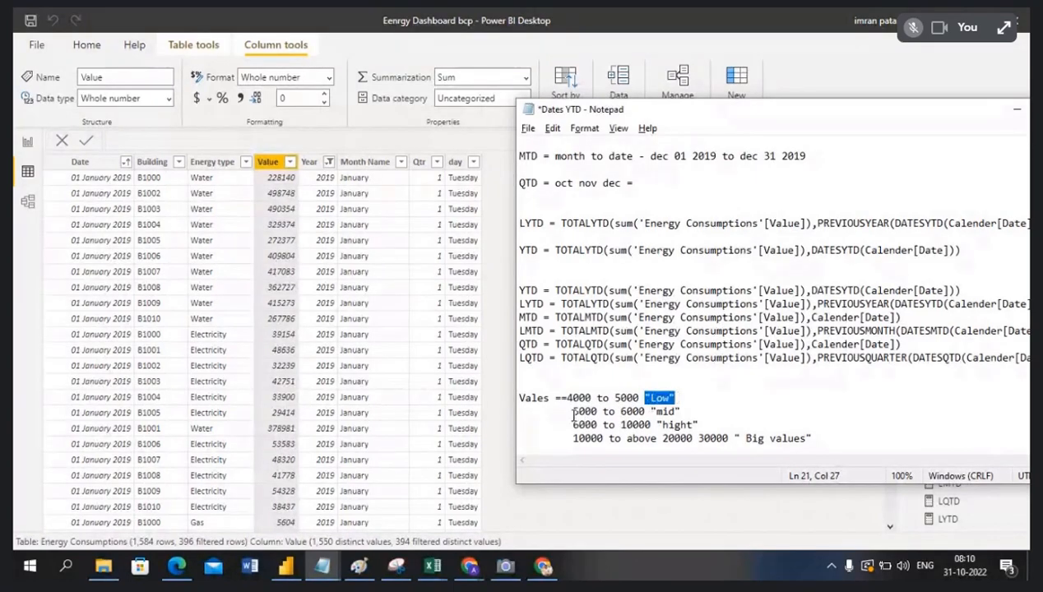
drag(573, 413, 657, 412)
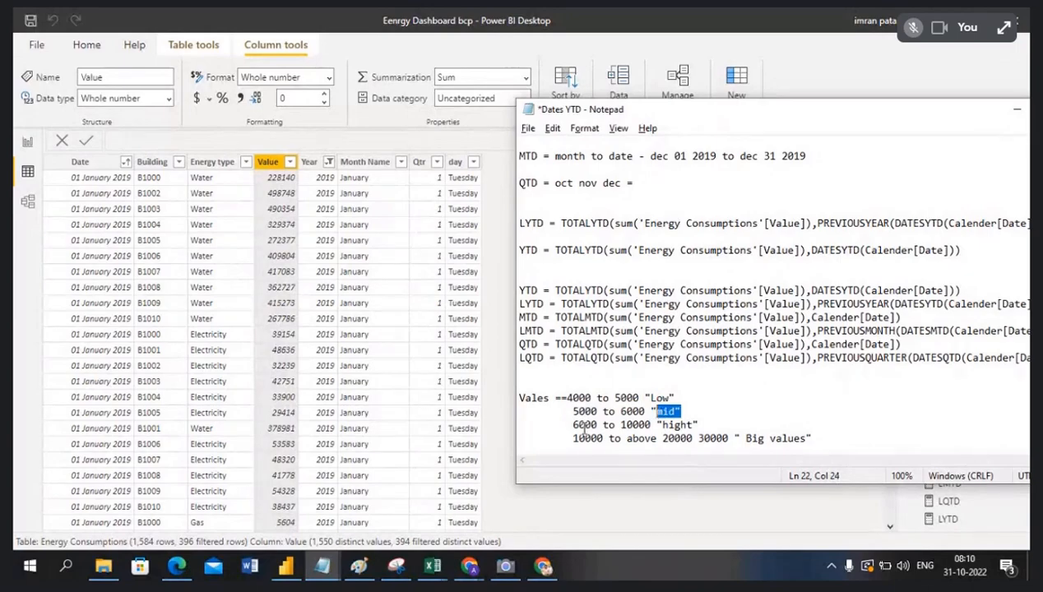
drag(574, 424, 698, 424)
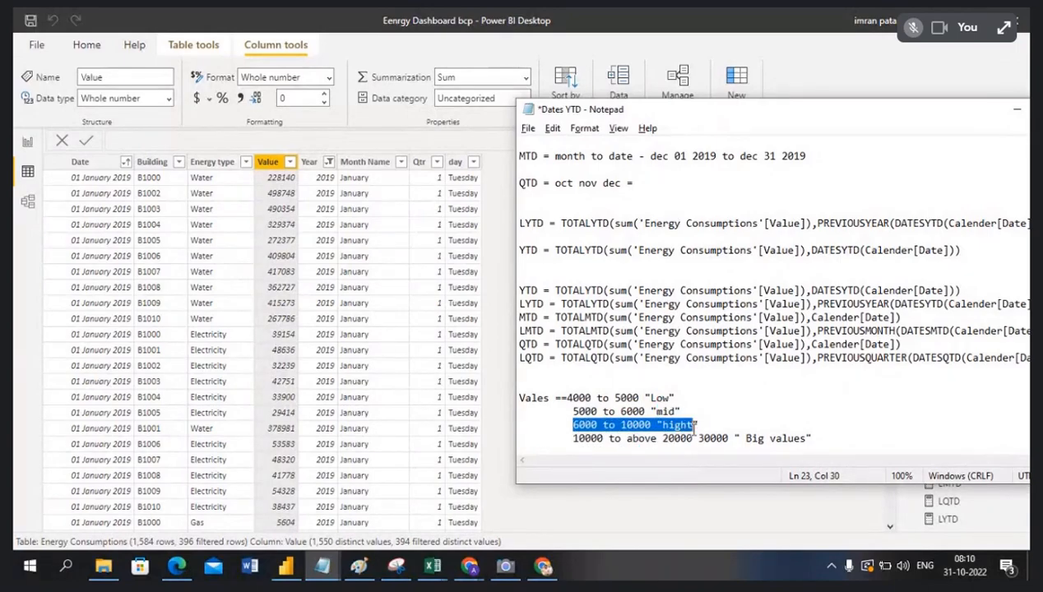
drag(573, 440, 664, 442)
drag(815, 440, 740, 438)
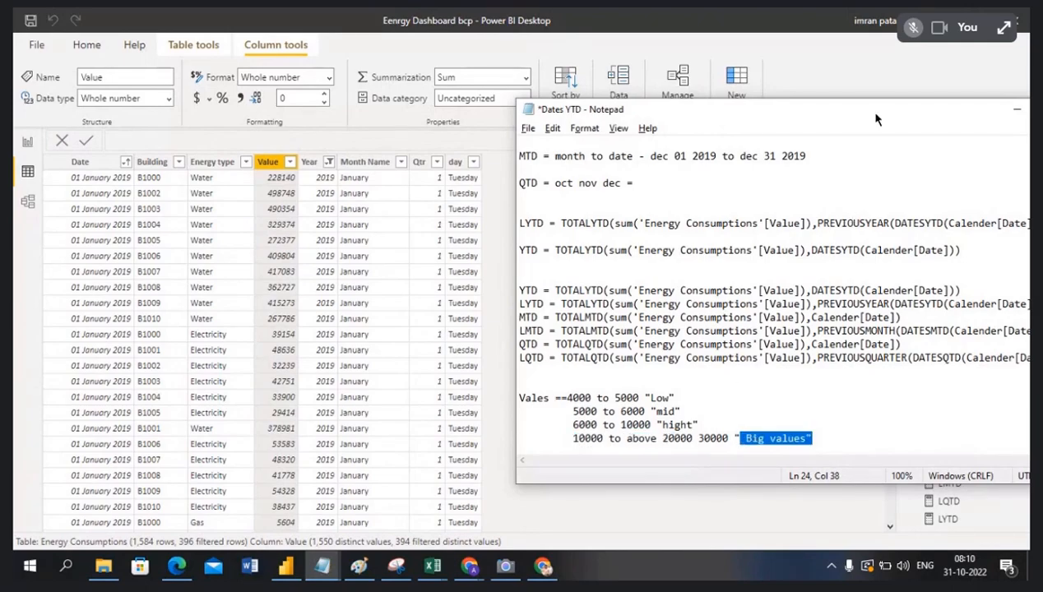
- Return to Power BI Desktop and start a new calculated column in Energy Consumptions with the formula Value Group = if
mouse_move(882, 115)
mouse_down()
mouse_move(908, 132)
mouse_move(892, 133)
mouse_up()
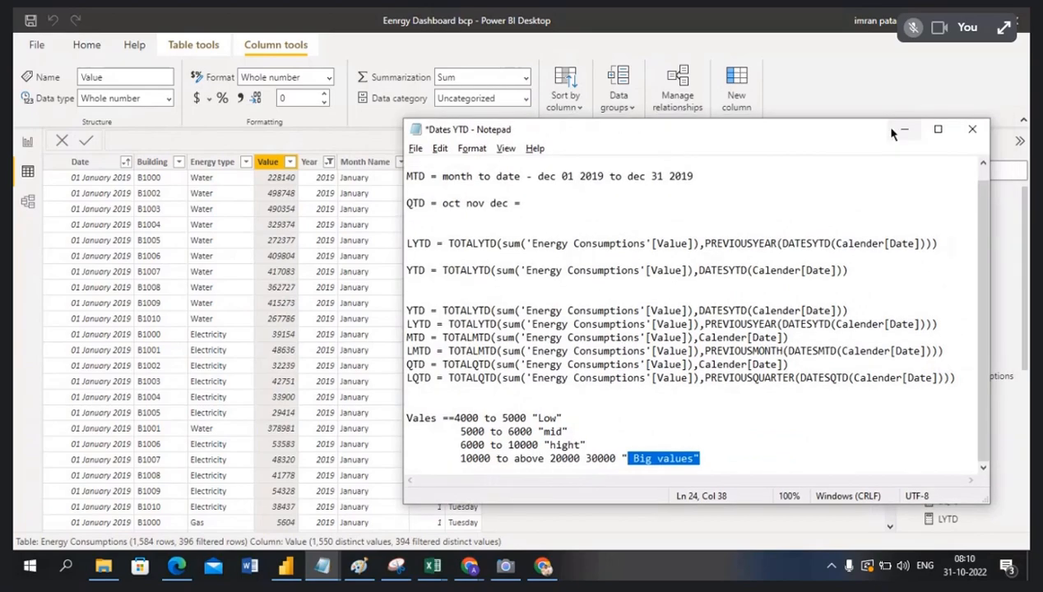
click(903, 130)
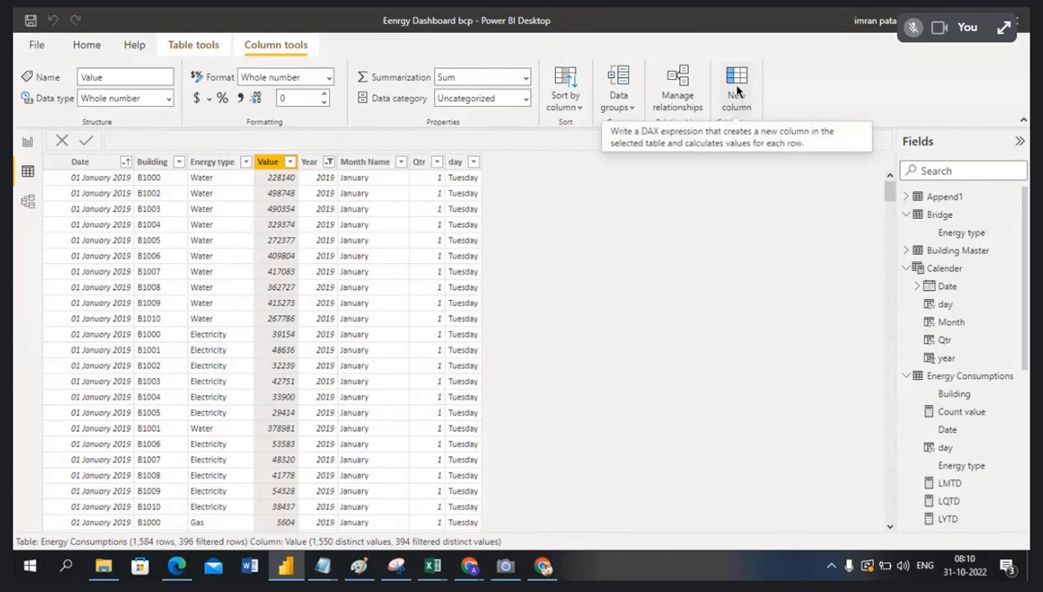
click(738, 99)
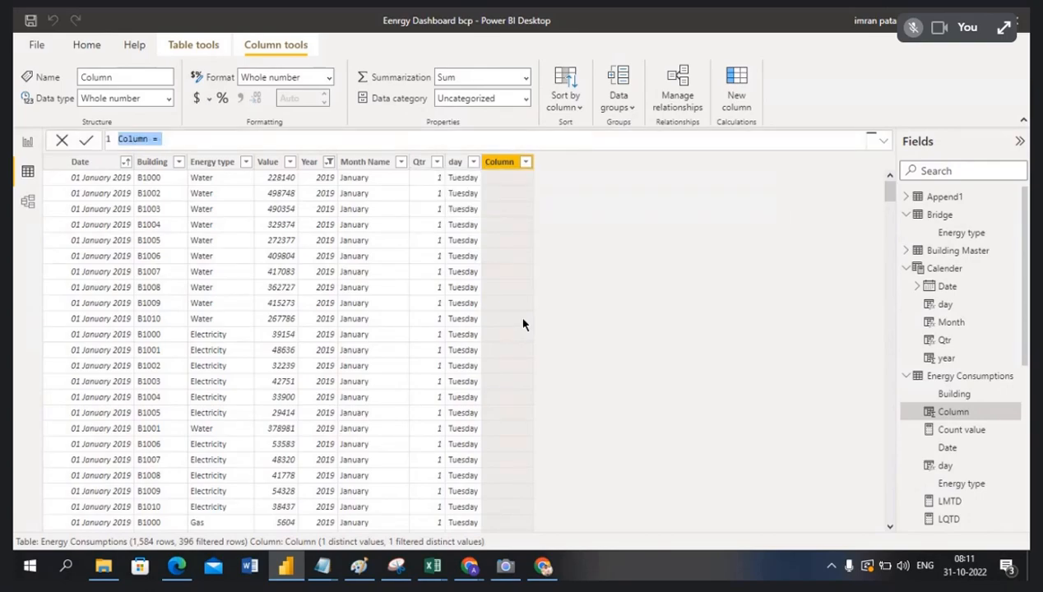
text(Bucket)
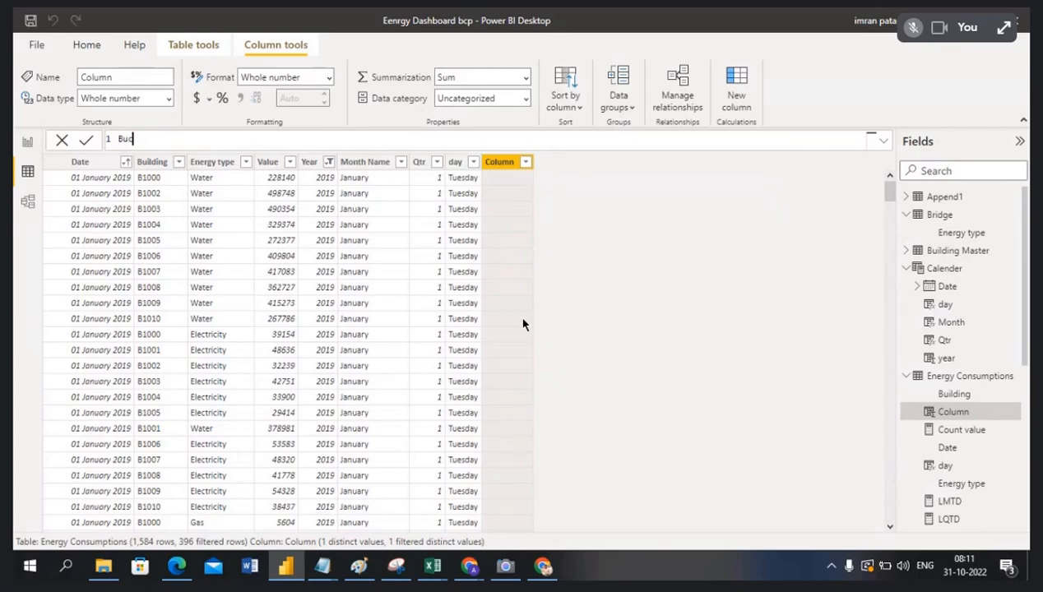
key(BackSpace)
key(BackSpace)
key(BackSpace)
key(BackSpace)
key(BackSpace)
key(BackSpace)
text(Values)
key(BackSpace)
key(BackSpace)
text(But)
key(BackSpace)
text(cket )
text(=)
key(BackSpace)
key(BackSpace)
key(BackSpace)
key(BackSpace)
key(BackSpace)
key(BackSpace)
text(Group = if)
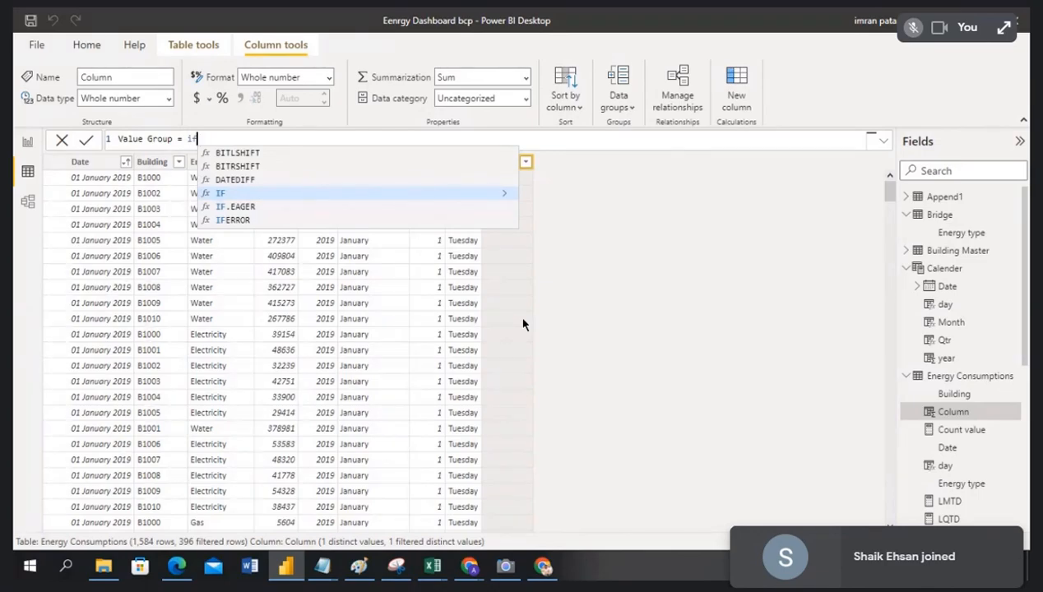
- Pass 'Energy Consumptions'[Value] to the IF function of the Value Group formula and widen the Fields pane
text(()
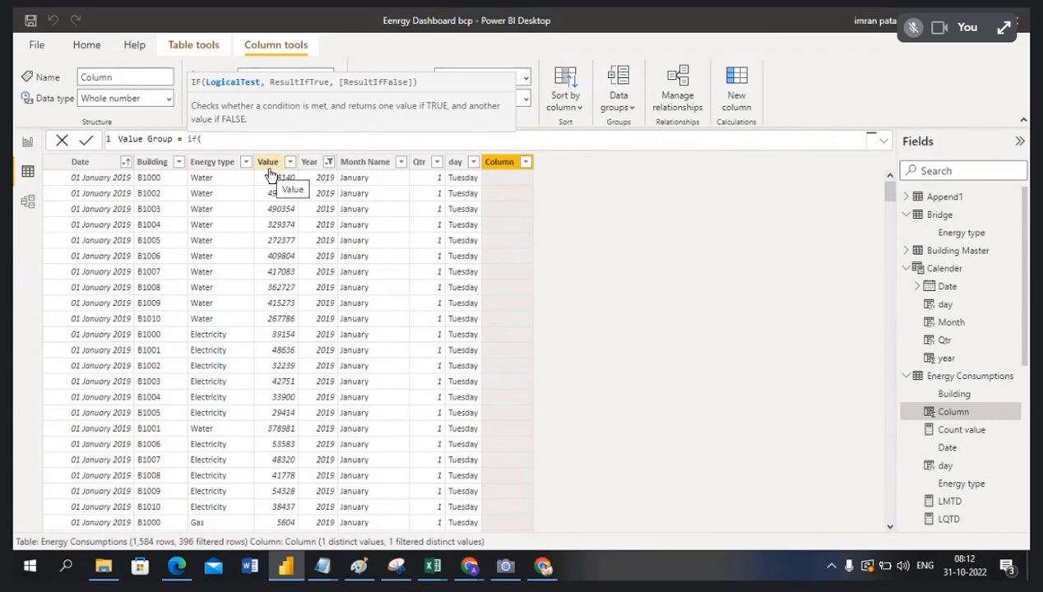
text(val)
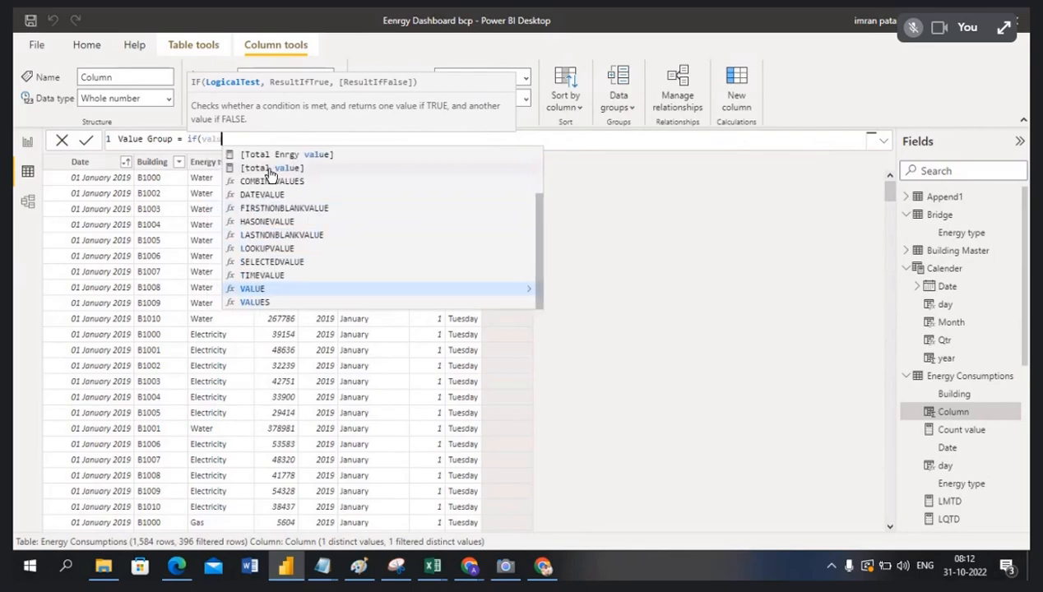
text(u)
scroll(372, 289, up, 2)
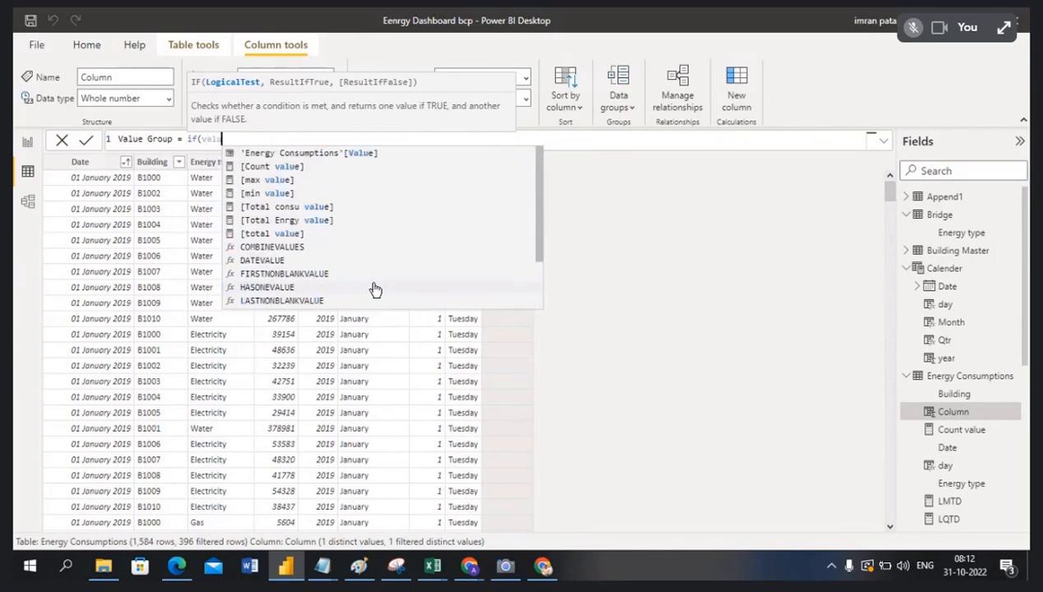
click(325, 153)
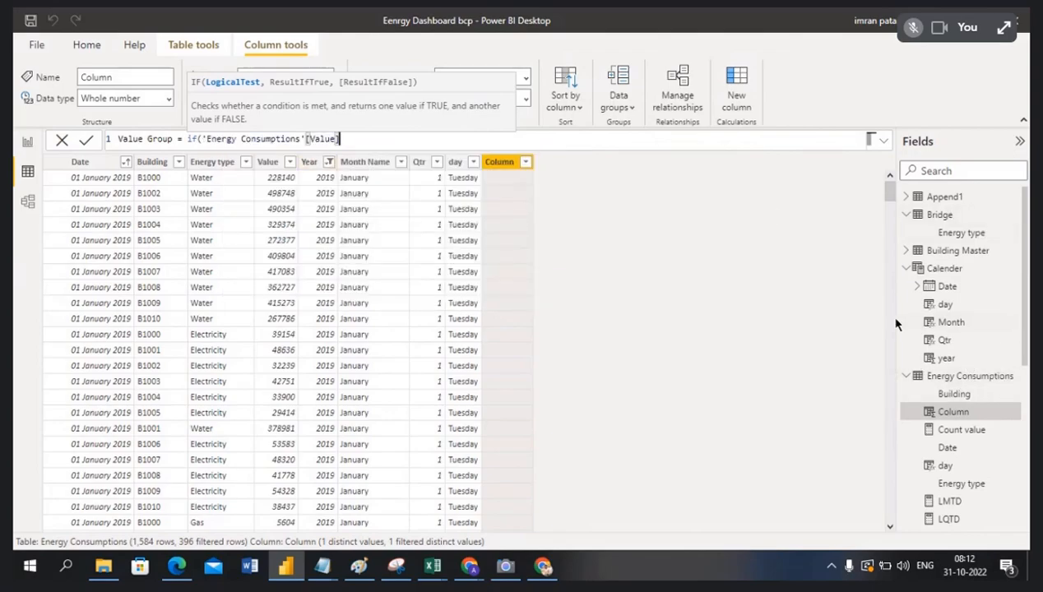
click(846, 313)
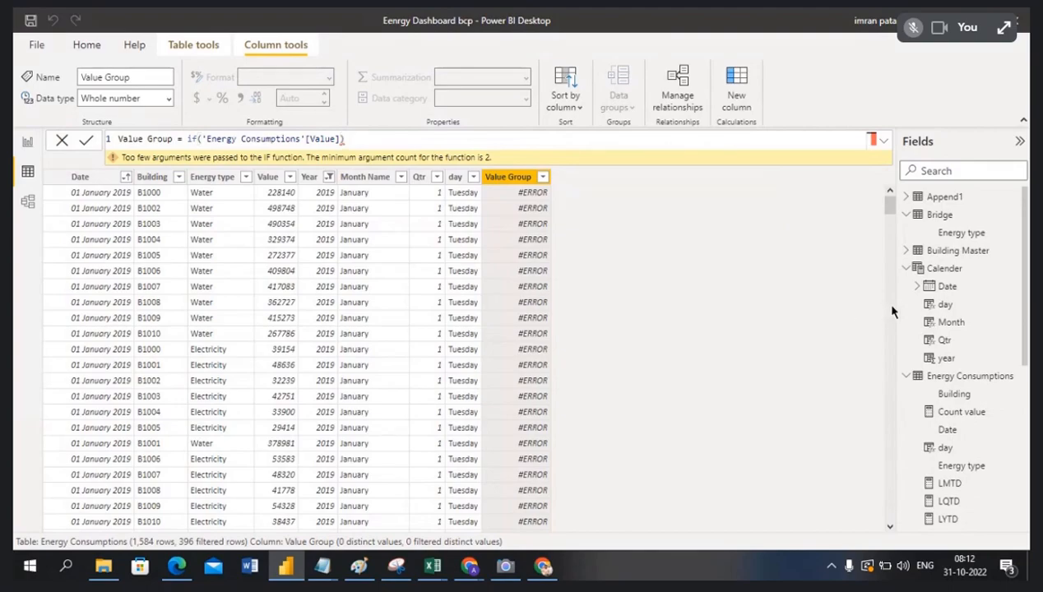
drag(889, 307, 842, 308)
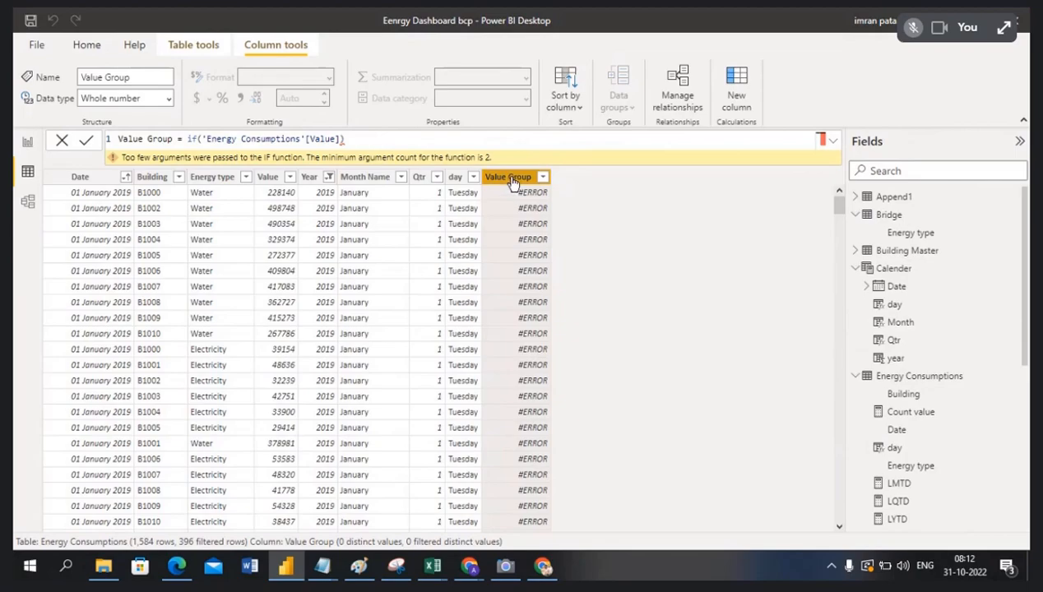
click(367, 141)
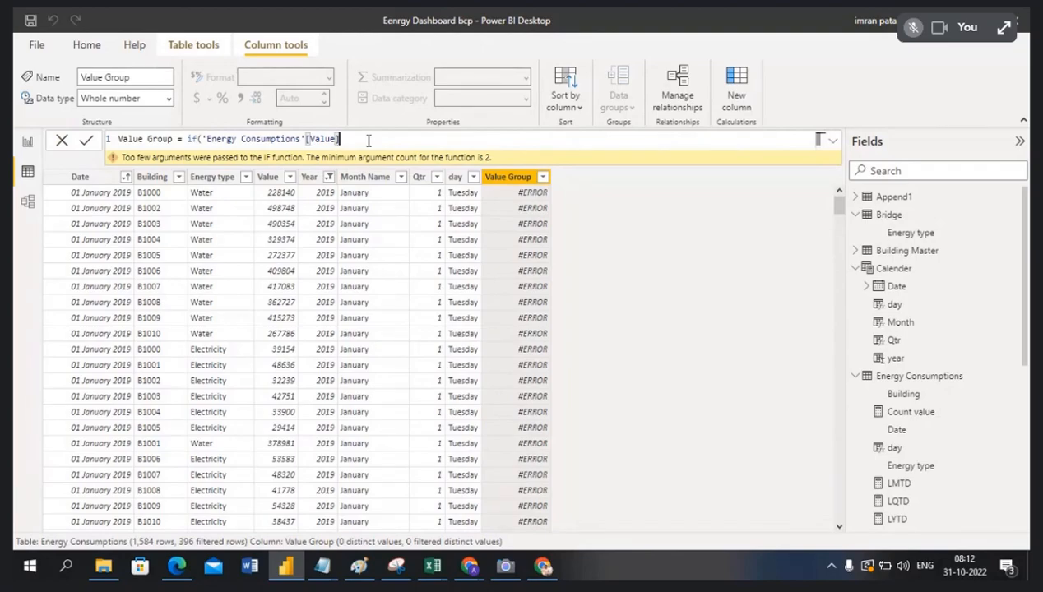
text(>)
text(4000)
text(,")
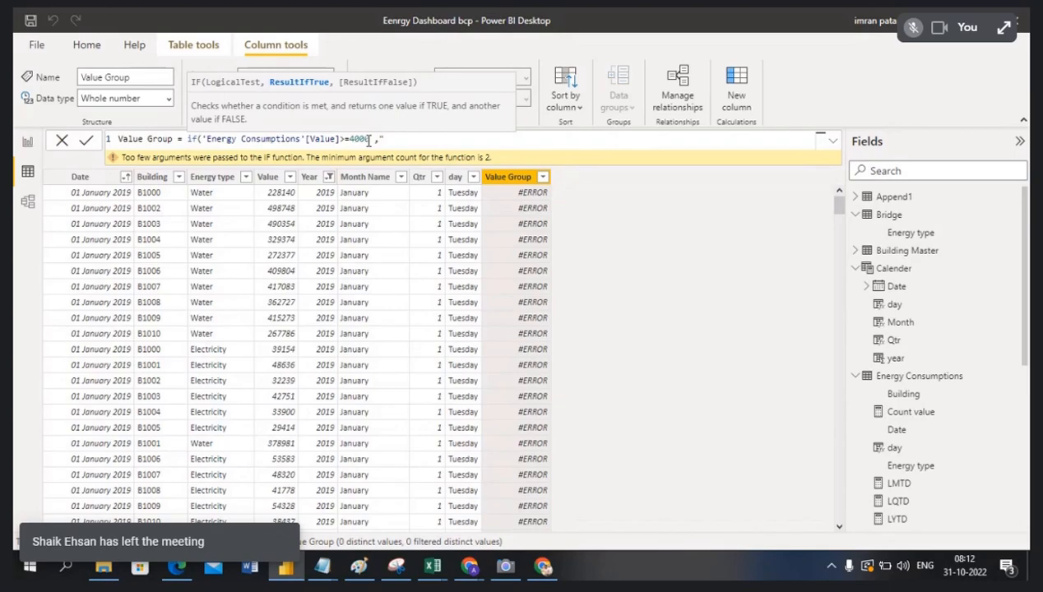
key(BackSpace)
key(BackSpace)
key(BackSpace)
key(BackSpace)
key(BackSpace)
key(BackSpace)
key(BackSpace)
key(BackSpace)
key(BackSpace)
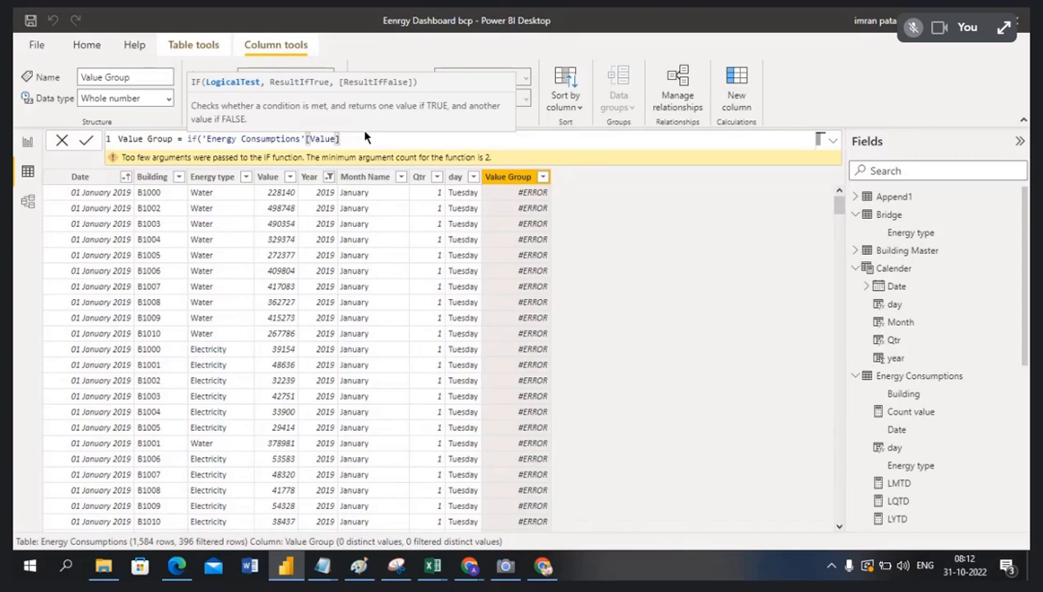
- Complete the Value Group formula with the condition <=10000 and the results "low" and "high", and commit it
text(<=10000,"low)
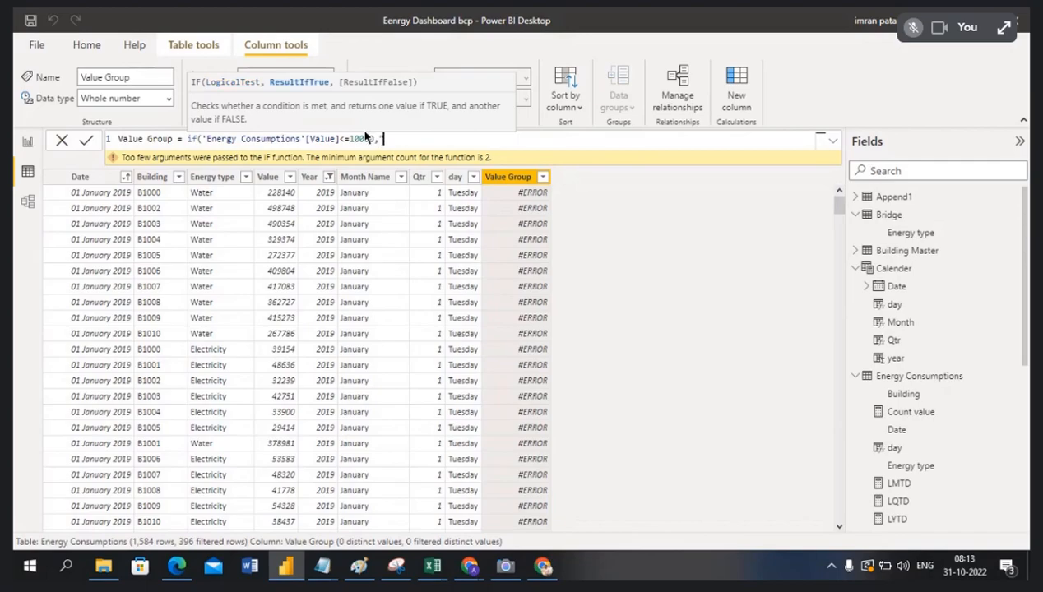
text(",)
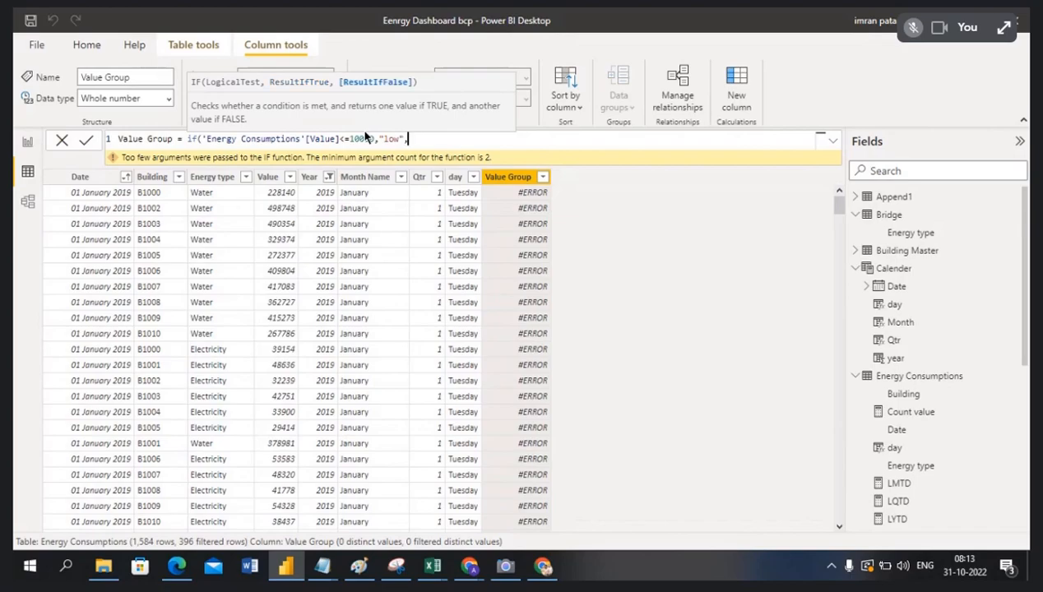
text("hight"))
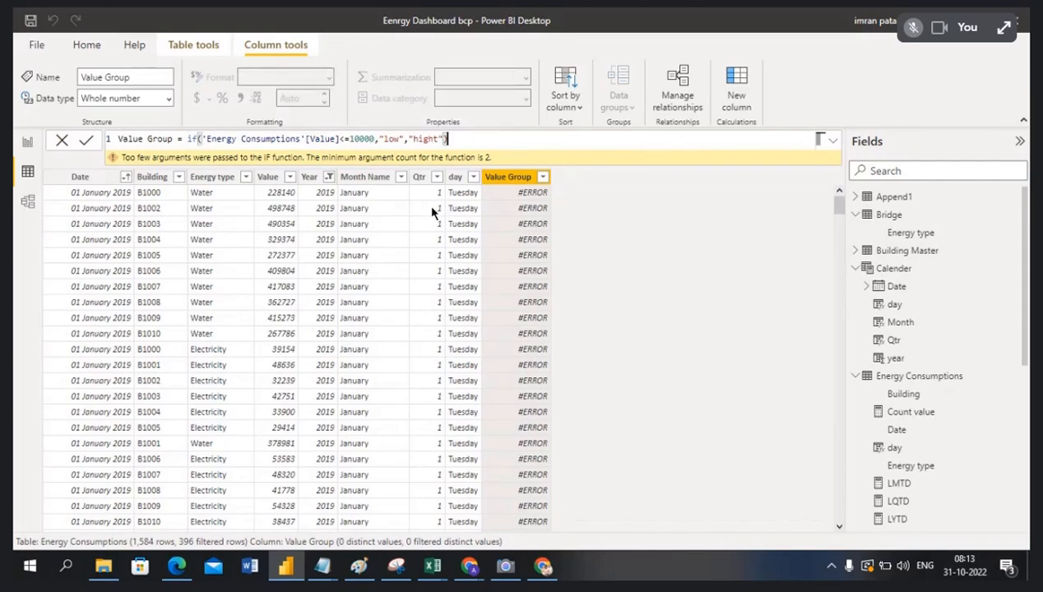
click(438, 138)
key(BackSpace)
click(88, 142)
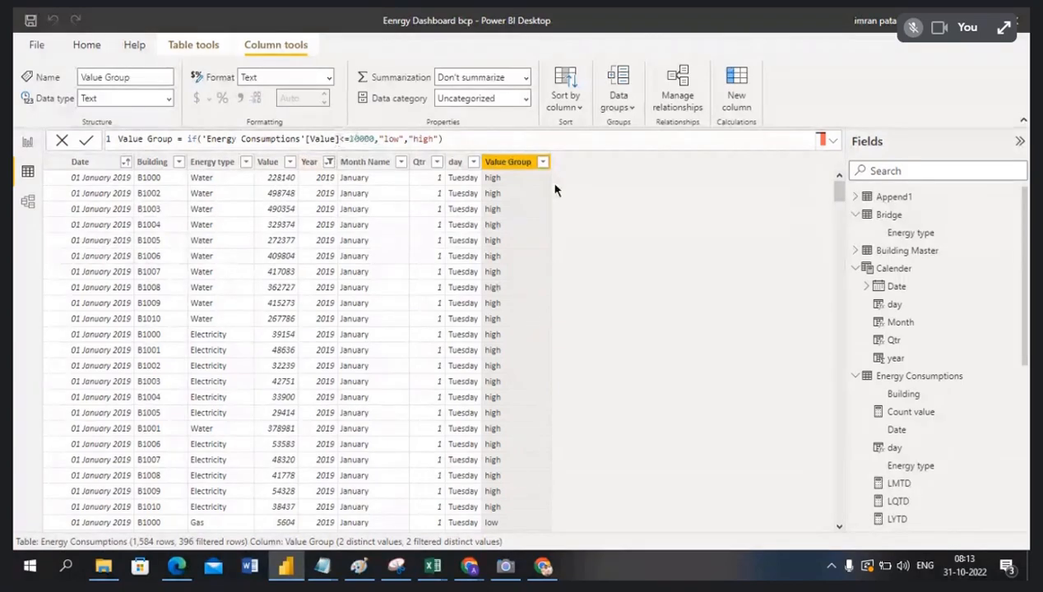
- Filter the Value Group column to show only the low rows
click(543, 164)
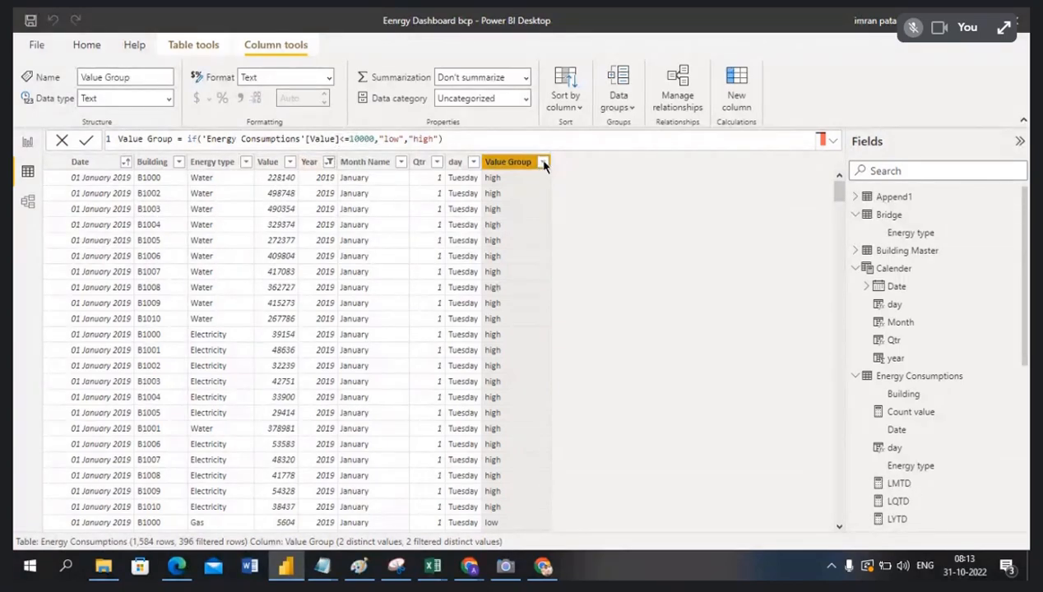
click(570, 315)
click(570, 343)
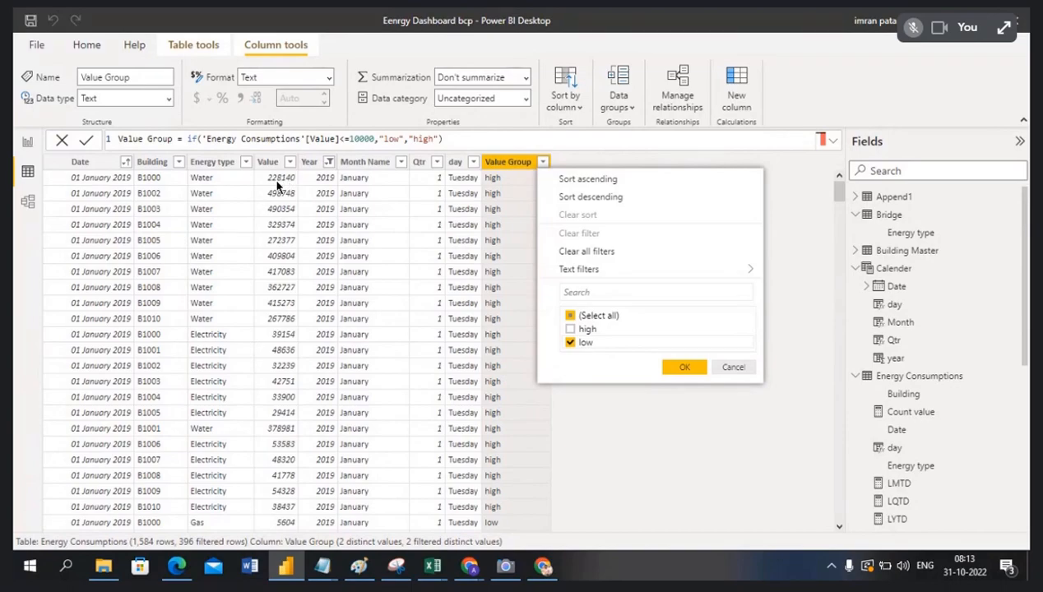
click(685, 368)
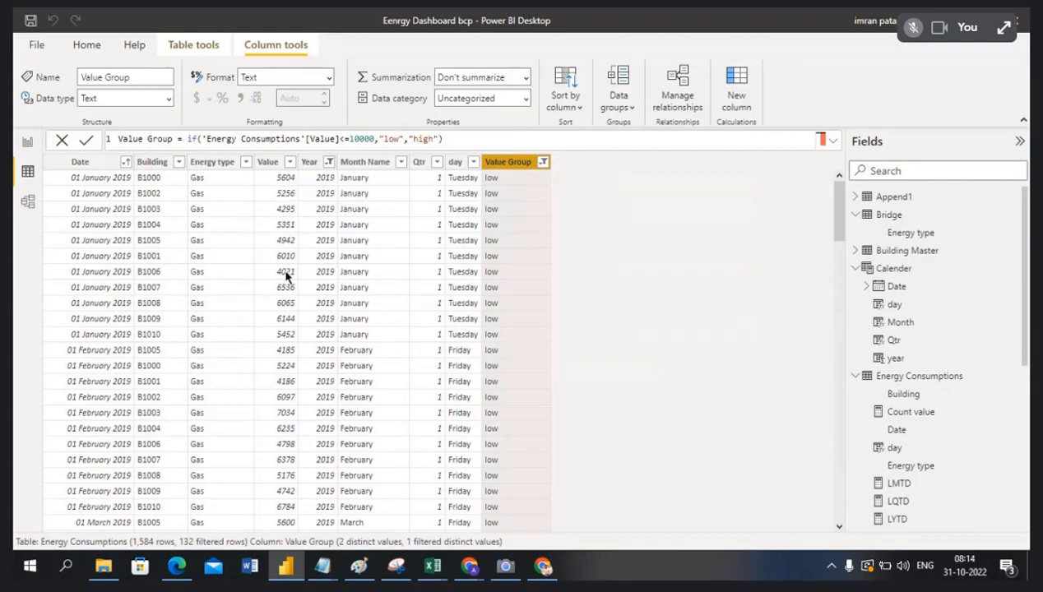
- Look through the filter list of the Value column down to its largest values, leaving the filter unchanged
click(290, 166)
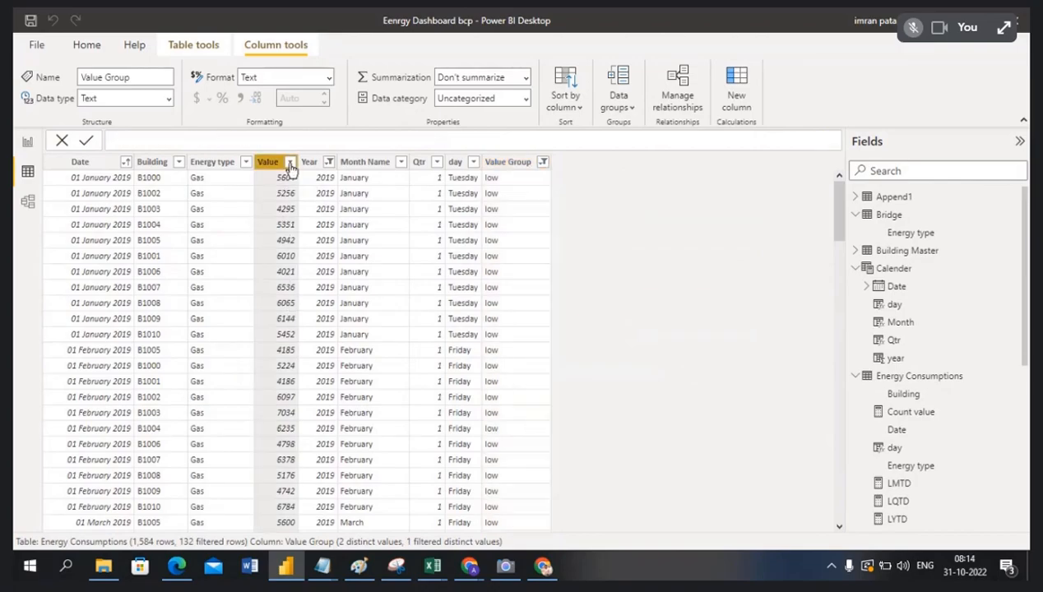
scroll(412, 332, down, 10)
scroll(413, 331, down, 15)
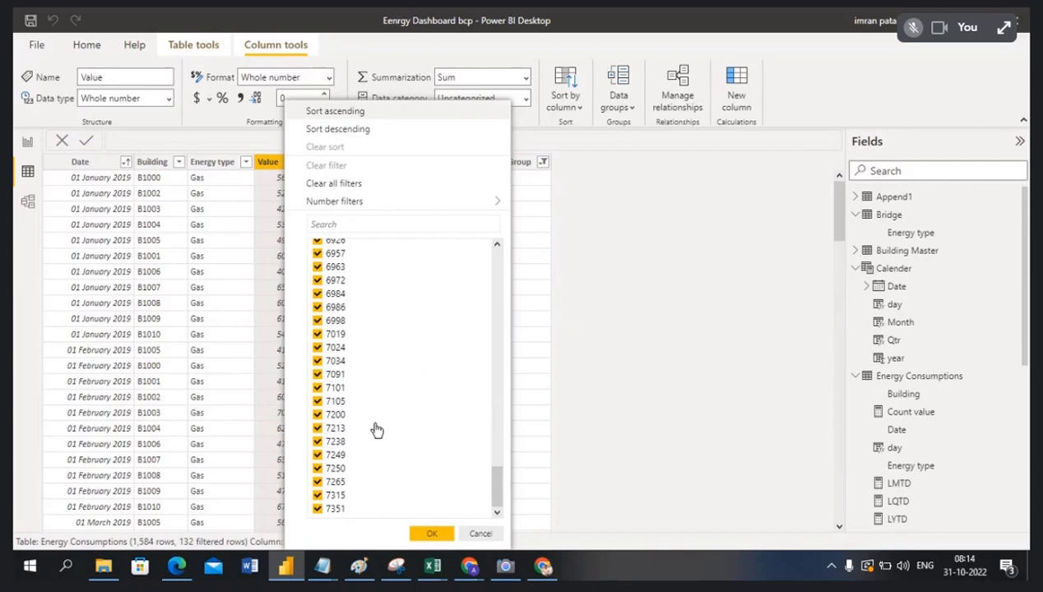
click(596, 343)
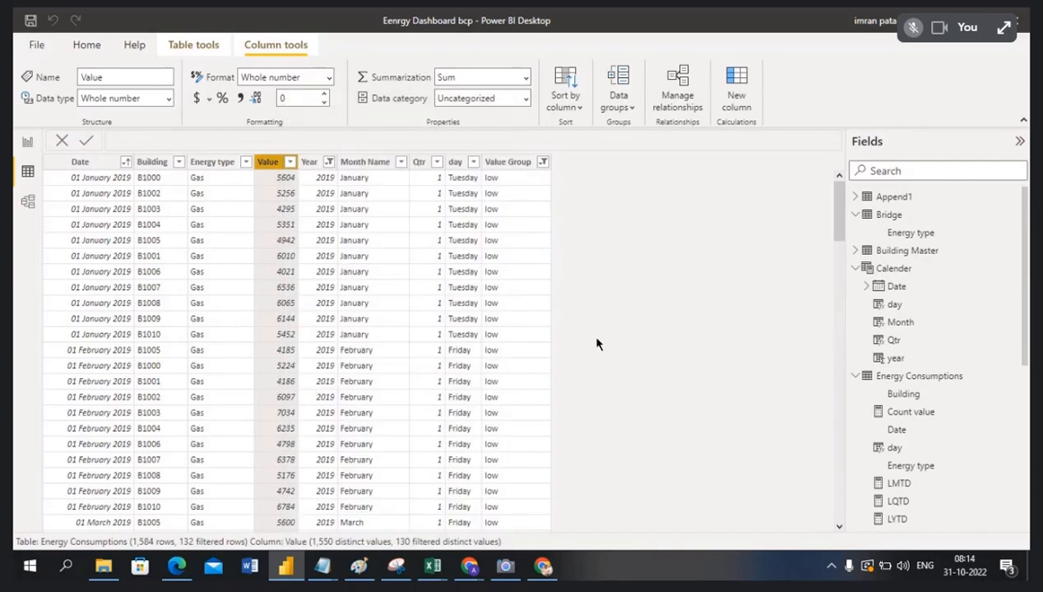
- Review the Value Group formula, examining its "low" and "high" result arguments
click(507, 162)
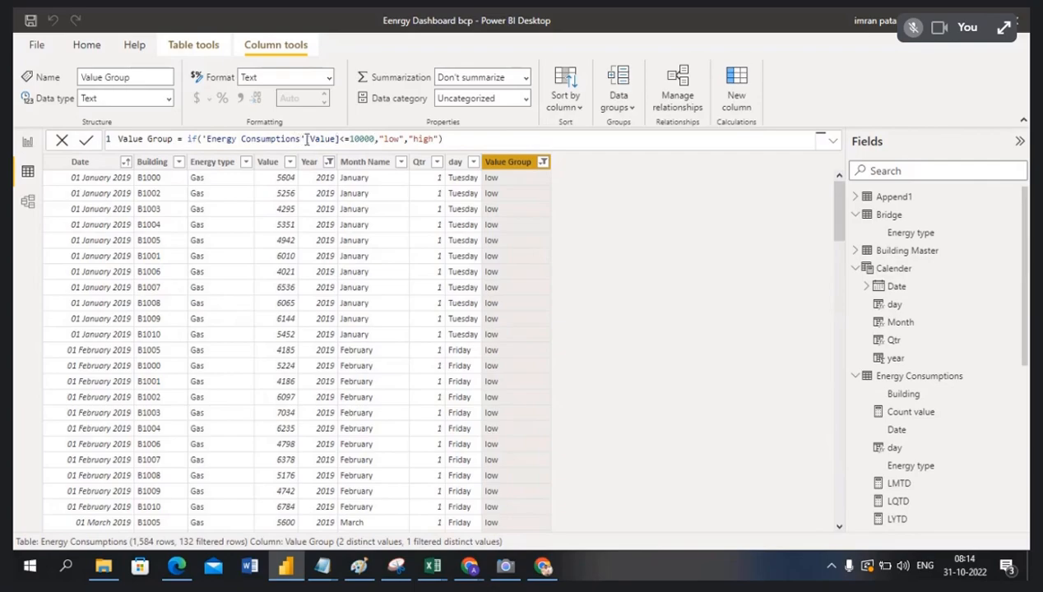
drag(378, 139, 405, 139)
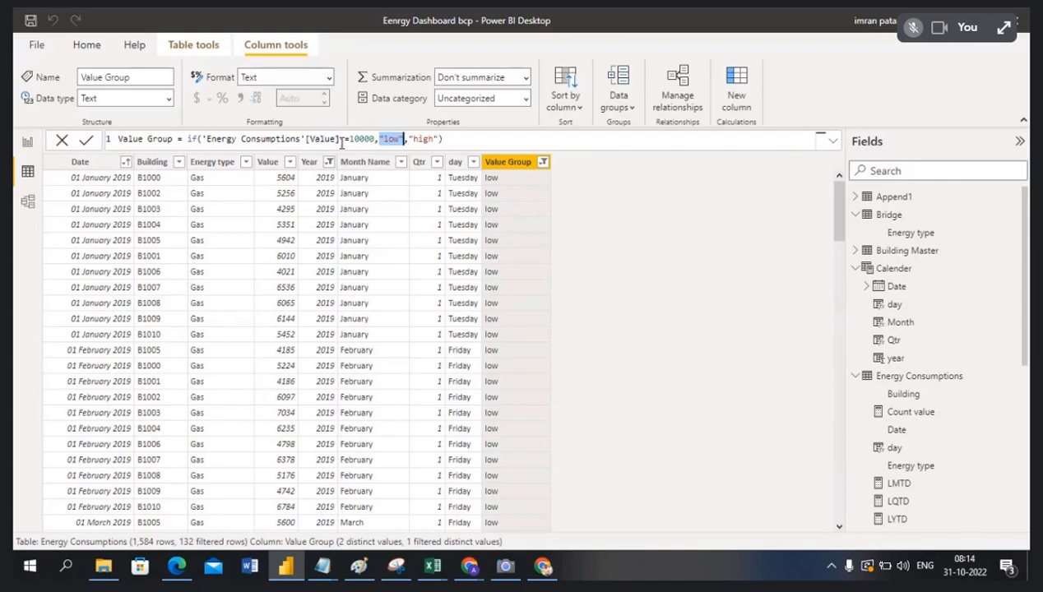
drag(408, 139, 438, 139)
click(456, 140)
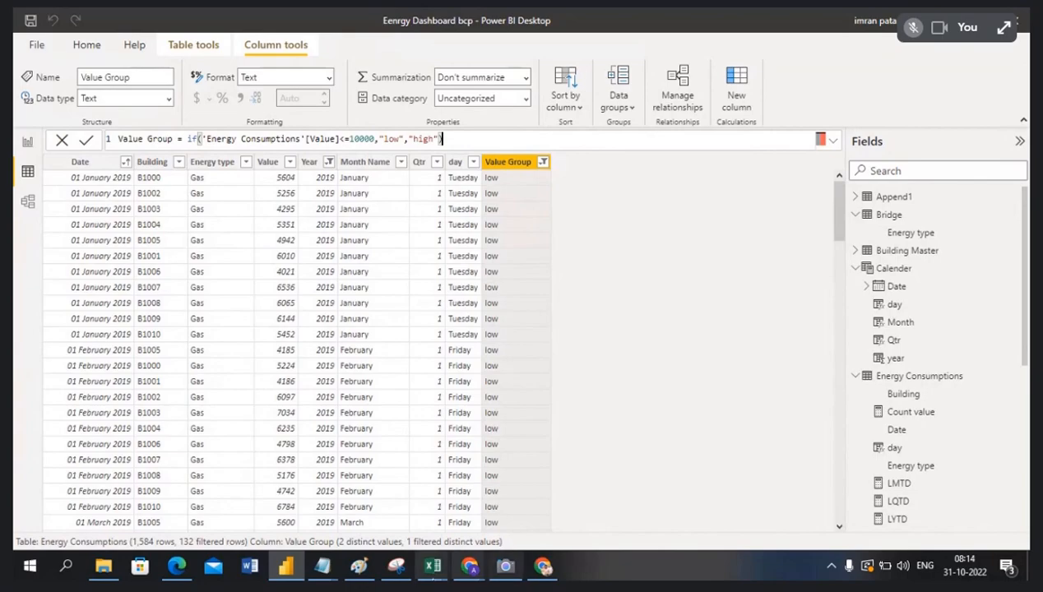
- Switch to the Dates YTD notes in Notepad, review the four value ranges and their labels, and return to Power BI Desktop
mouse_move(322, 566)
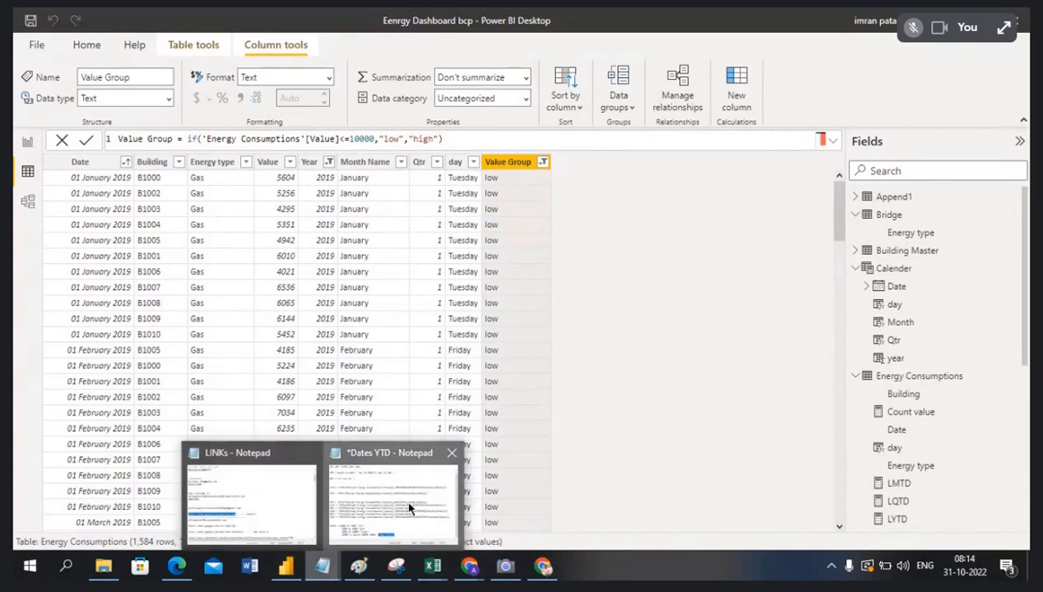
click(409, 507)
drag(453, 418, 561, 418)
drag(460, 432, 562, 432)
drag(454, 445, 587, 445)
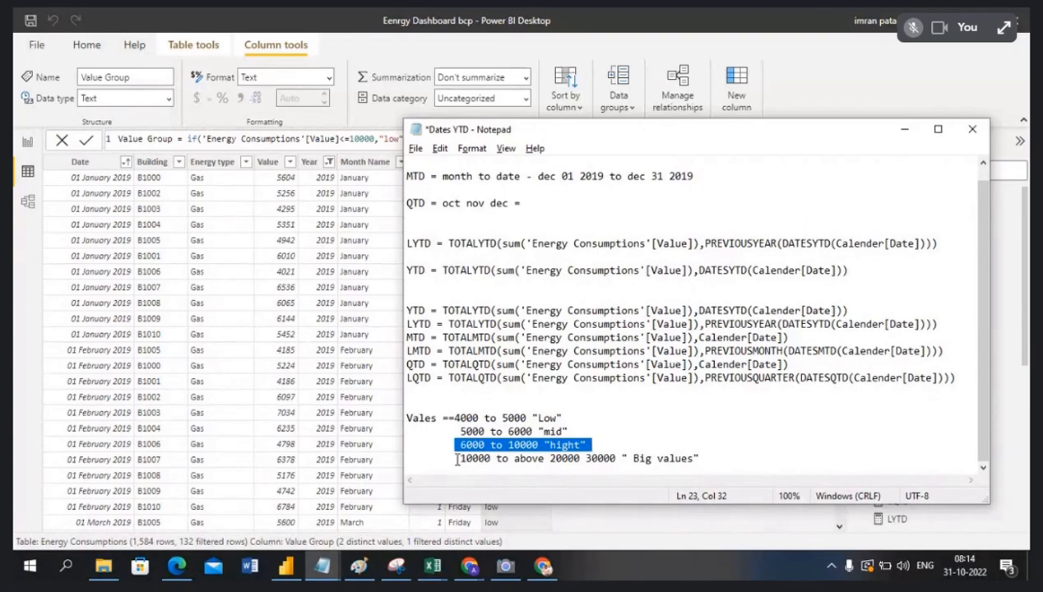
drag(456, 459, 473, 459)
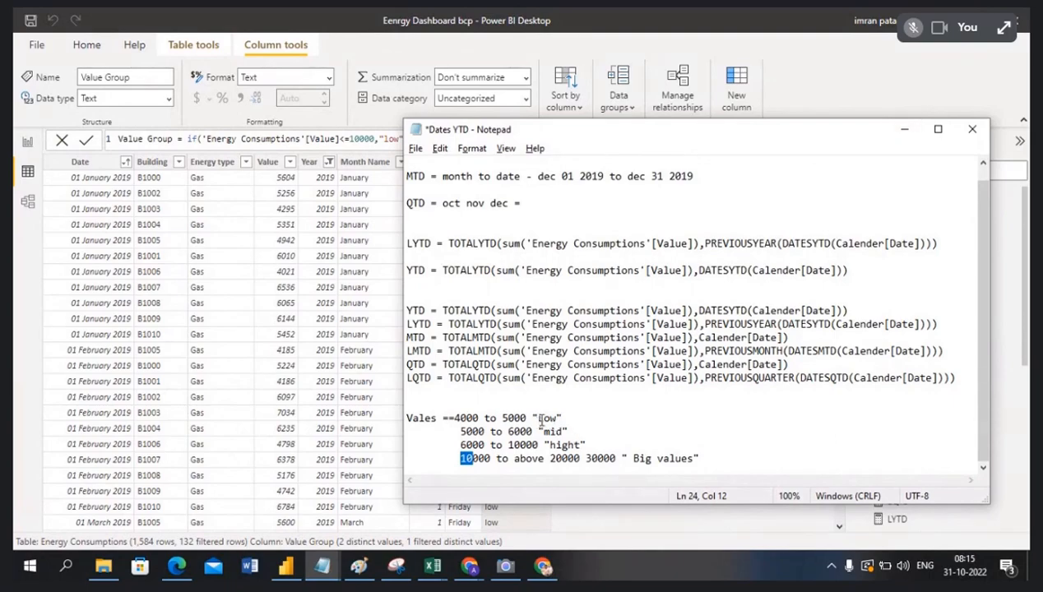
drag(541, 418, 704, 458)
click(902, 131)
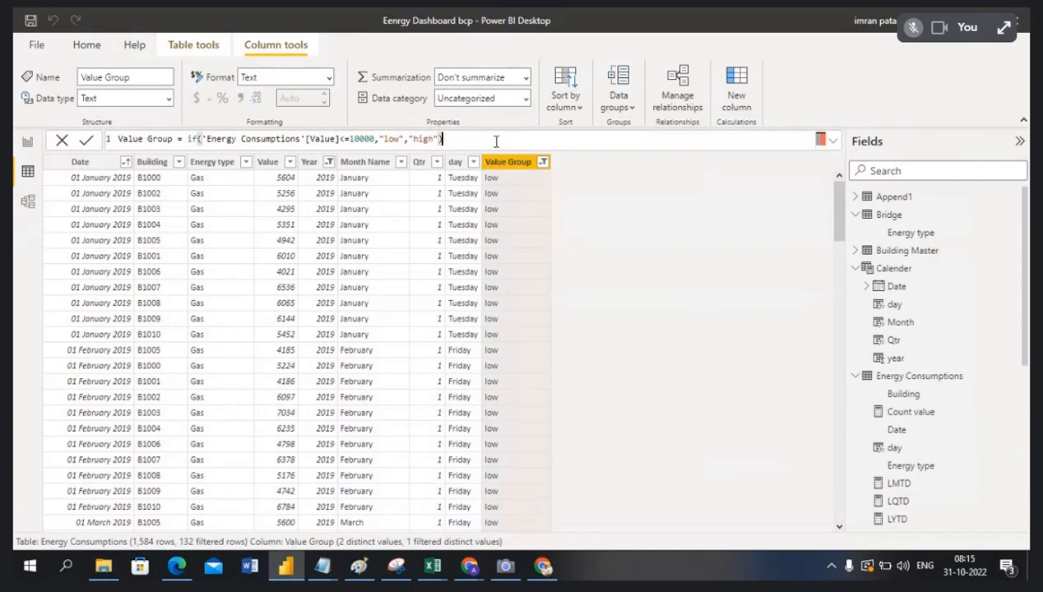
- Delete the <=10000 condition and both result texts from the Value Group formula, keeping if('Energy Consumptions'[Value]
key(BackSpace)
key(BackSpace)
key(BackSpace)
key(BackSpace)
key(BackSpace)
key(BackSpace)
key(BackSpace)
key(BackSpace)
key(BackSpace)
key(BackSpace)
key(BackSpace)
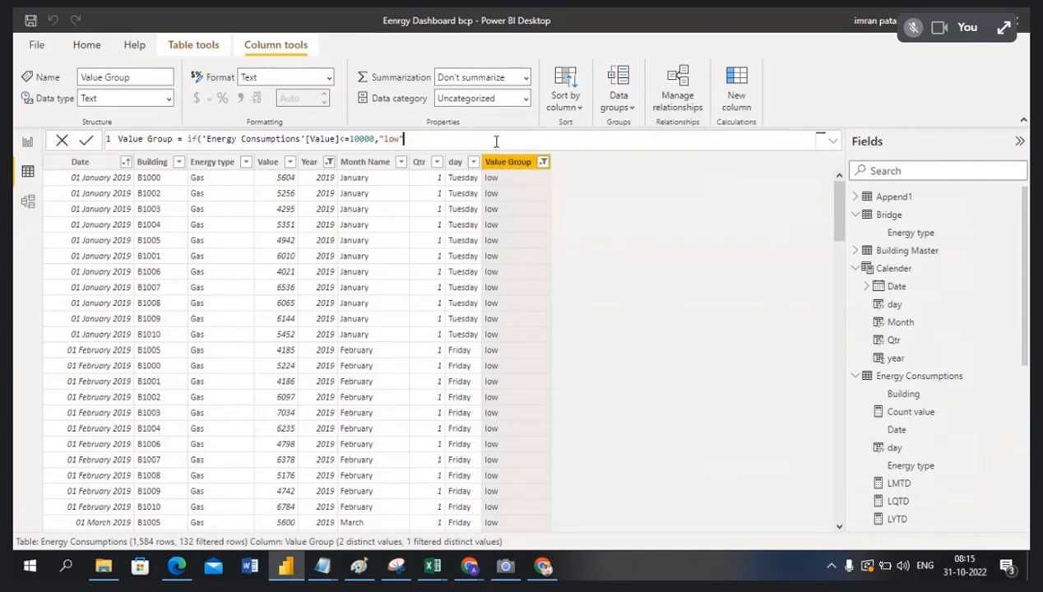
key(BackSpace)
key(BackSpace)
key(BackSpace)
key(BackSpace)
key(BackSpace)
key(BackSpace)
key(BackSpace)
key(BackSpace)
key(BackSpace)
key(BackSpace)
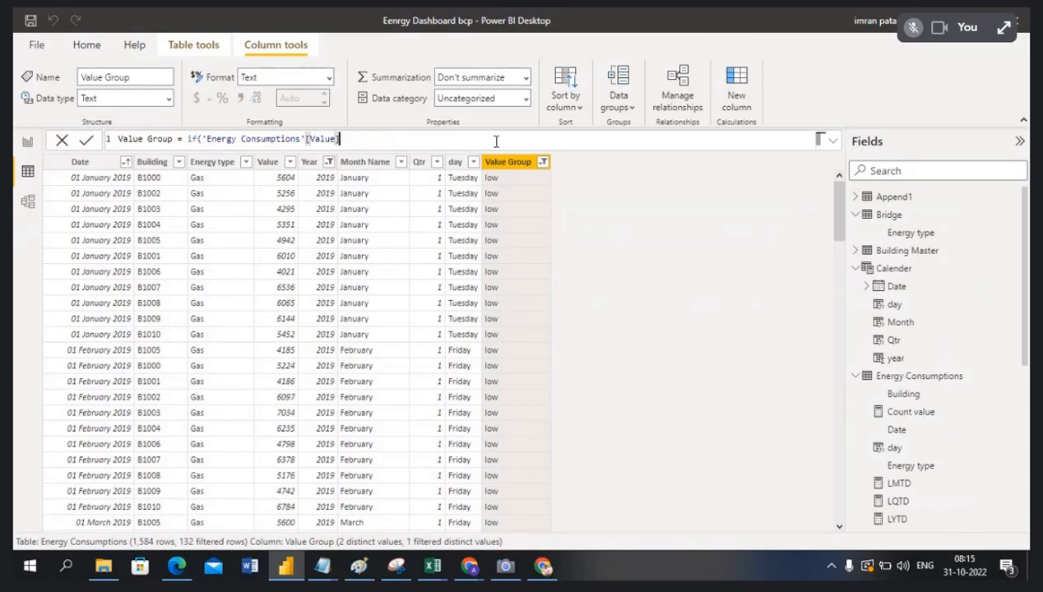
- Extend the IF condition with >=4000 && 'Energy Consumptions'[Value]<= in the Value Group formula
text(>=40)
text(00)
text( ,)
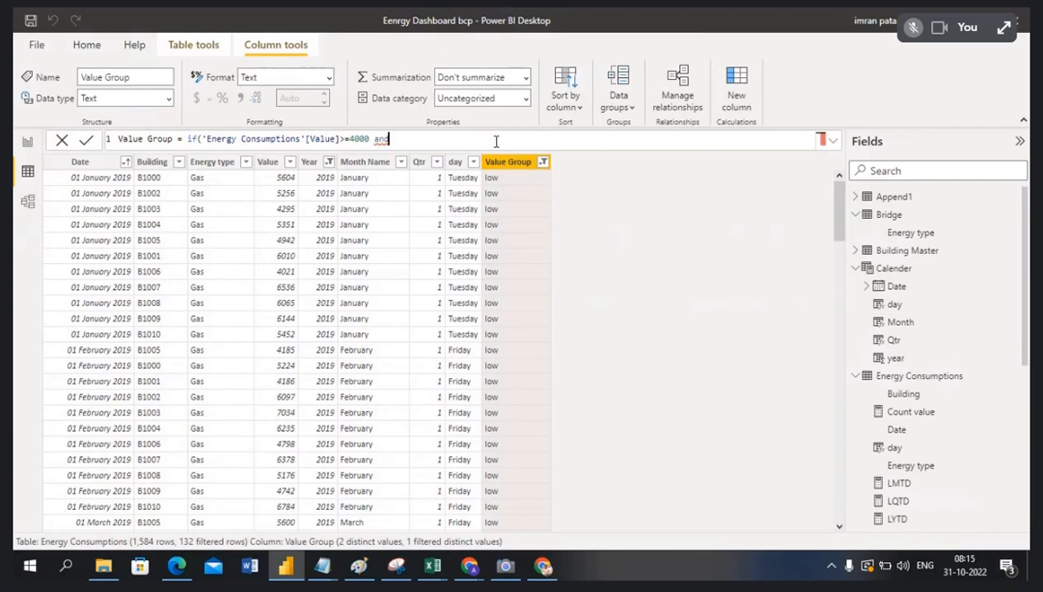
key(BackSpace)
key(BackSpace)
text(&& val)
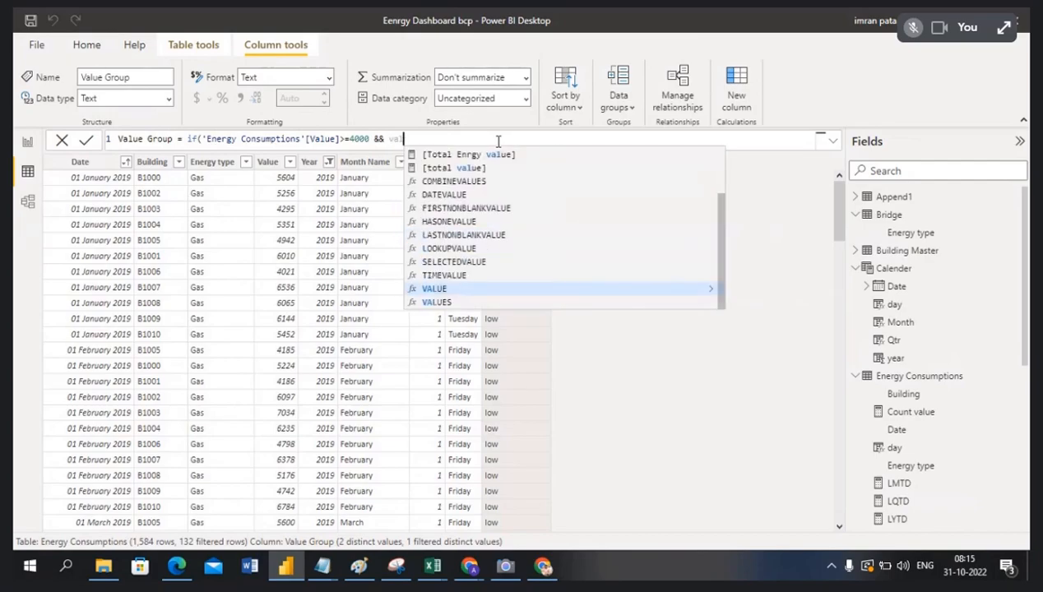
scroll(477, 202, up, 3)
click(505, 155)
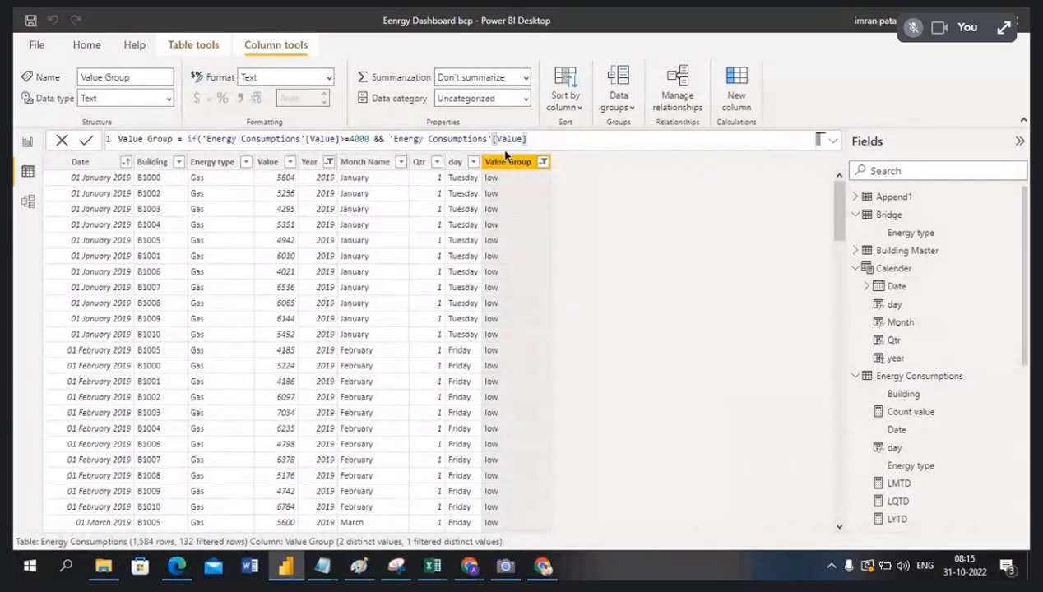
text(<=)
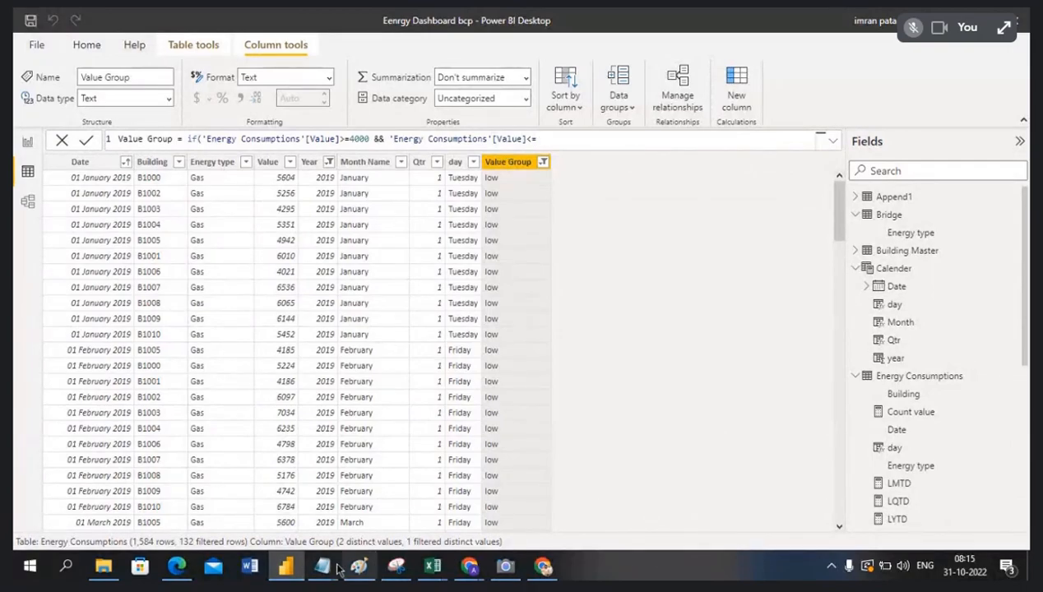
- Check the first range in the Notepad notes and complete the condition with the upper limit 5000 and the result "Low"
mouse_move(322, 566)
click(389, 498)
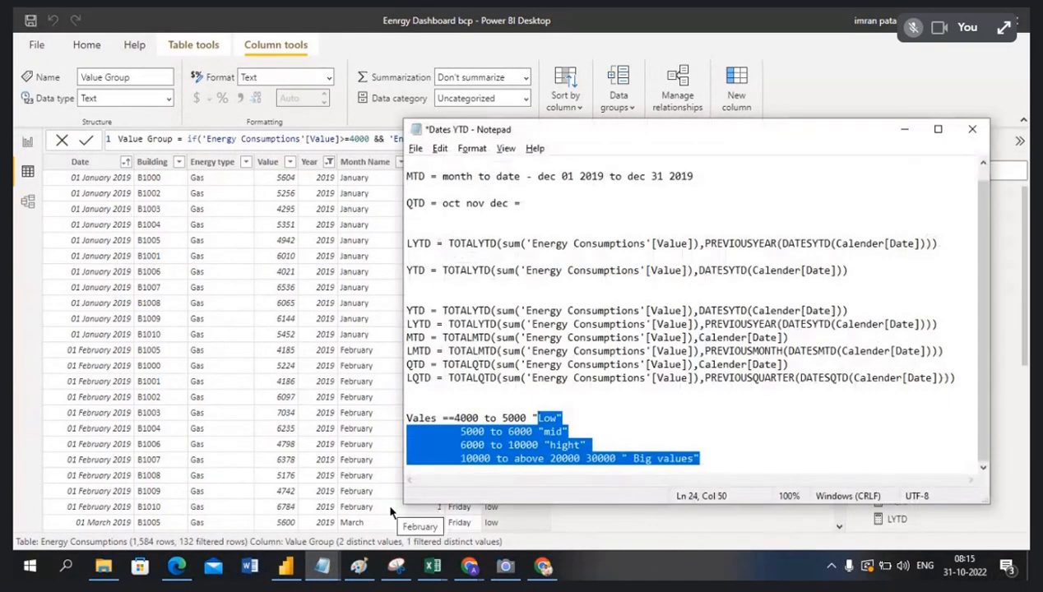
click(903, 130)
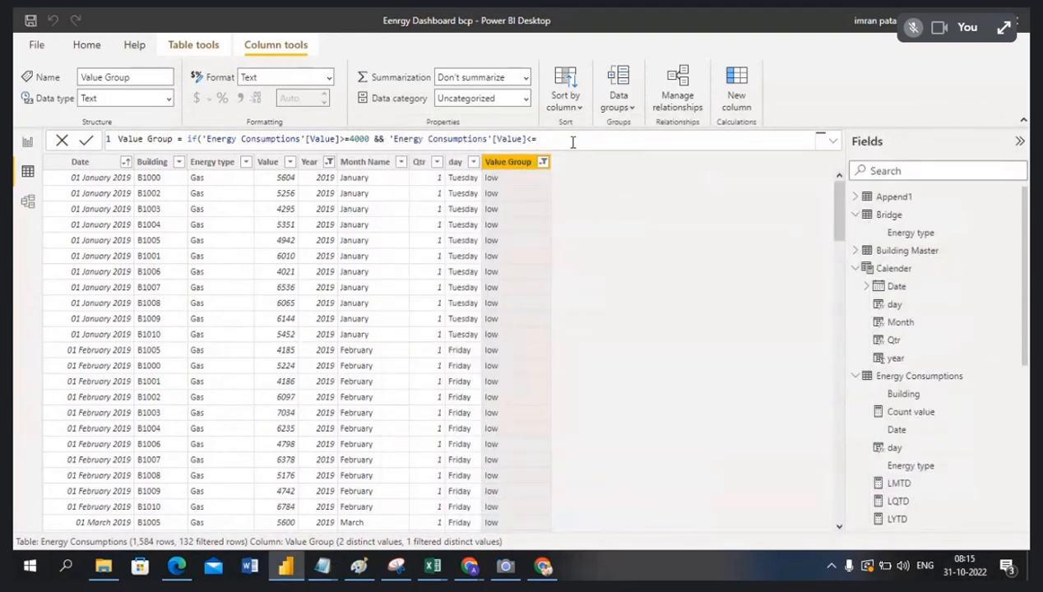
text(5000,")
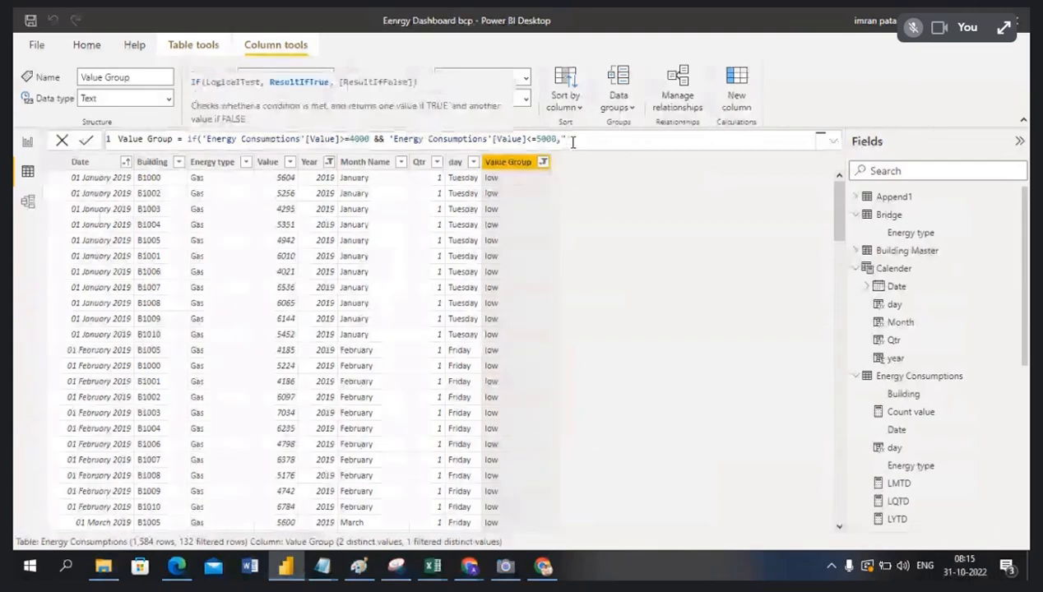
text(Lo)
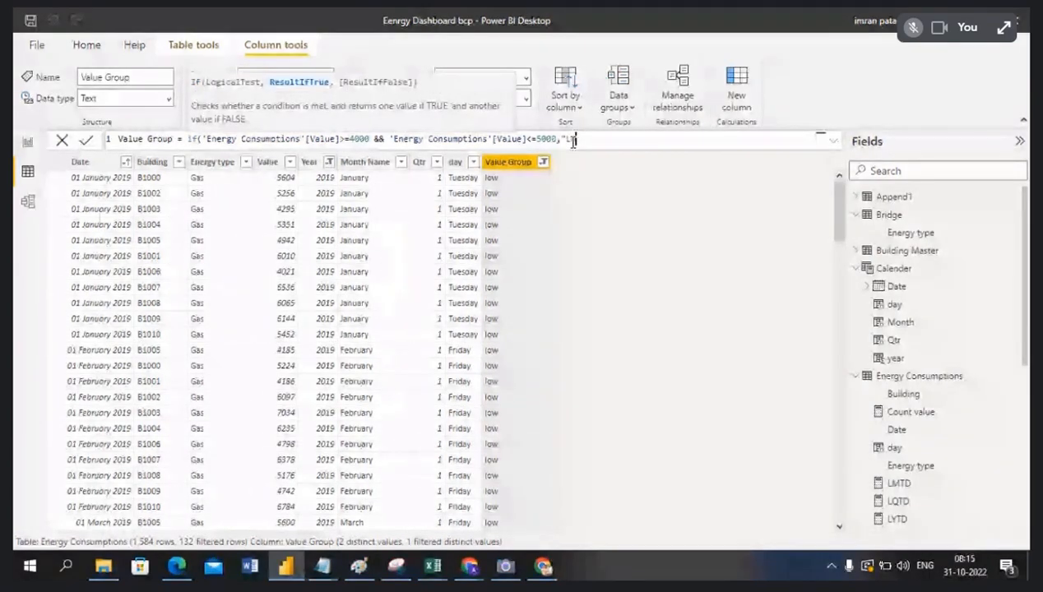
text(ow")
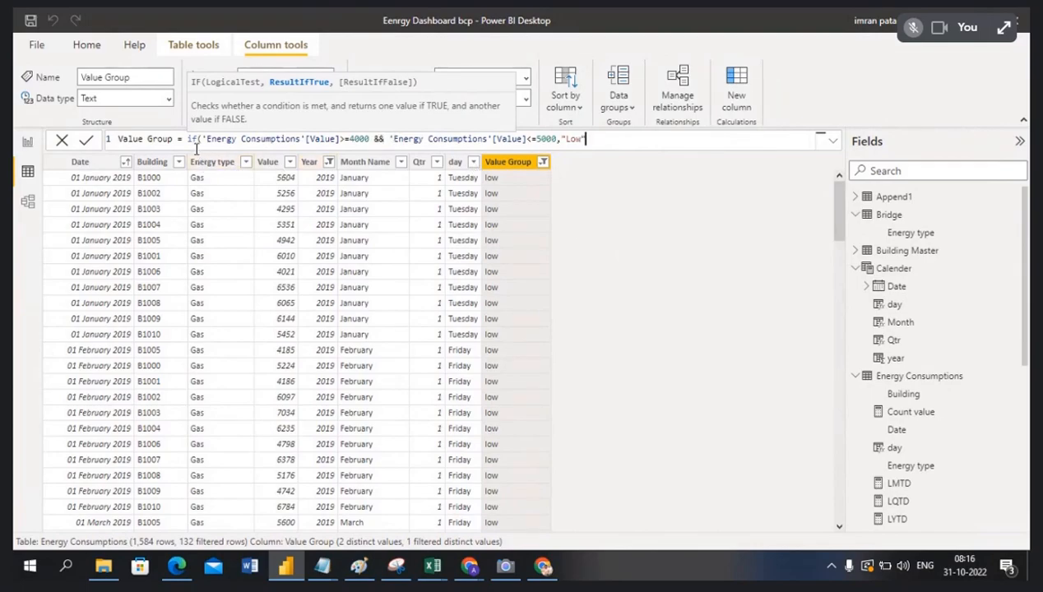
- Try an OR operator in place of && between the two Value conditions, and restore &&
click(383, 139)
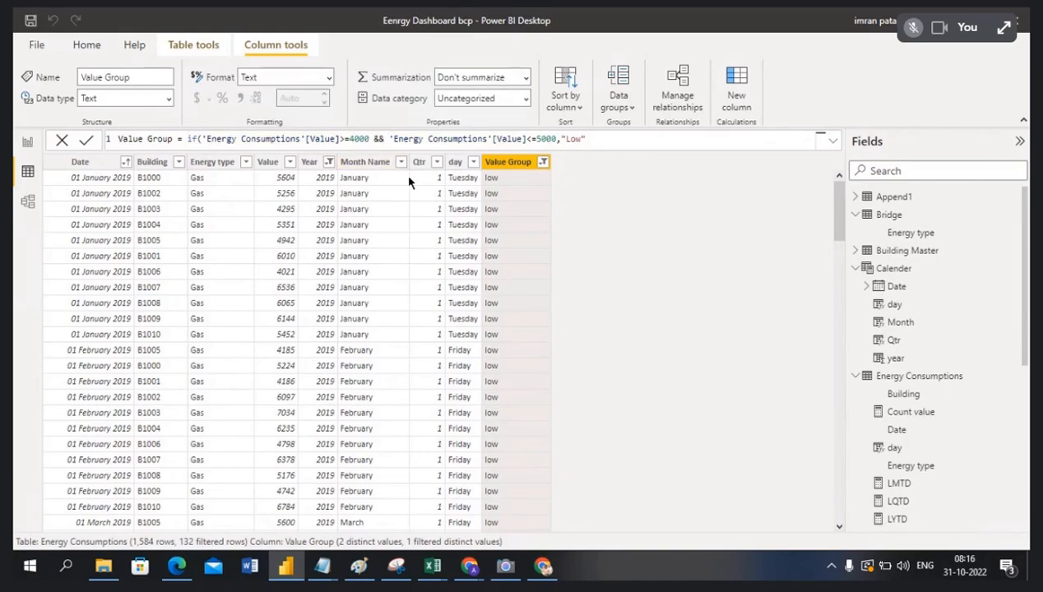
key(BackSpace)
key(BackSpace)
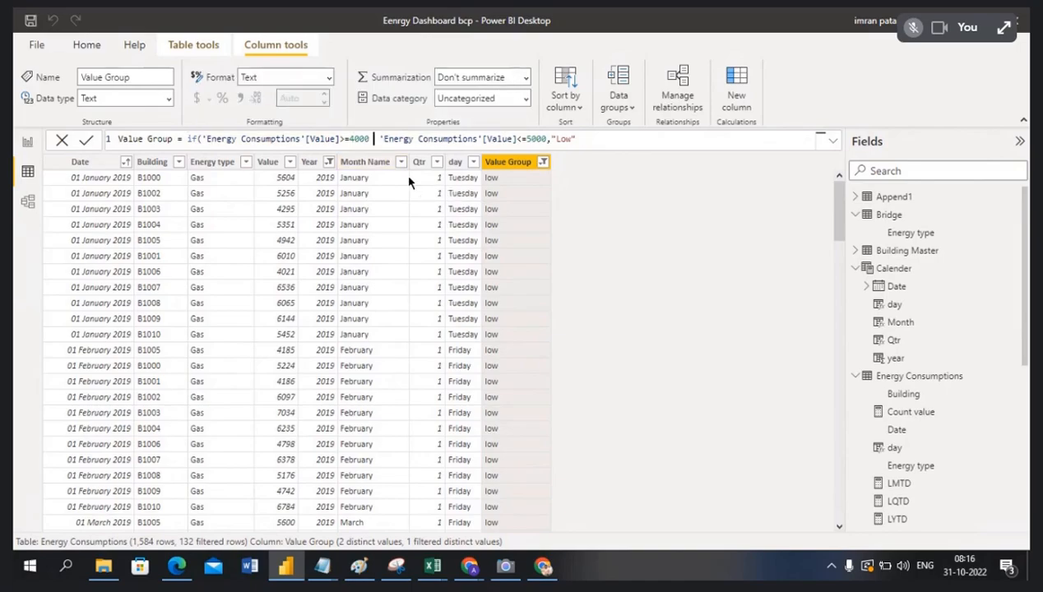
text(??)
key(BackSpace)
key(BackSpace)
text(|)
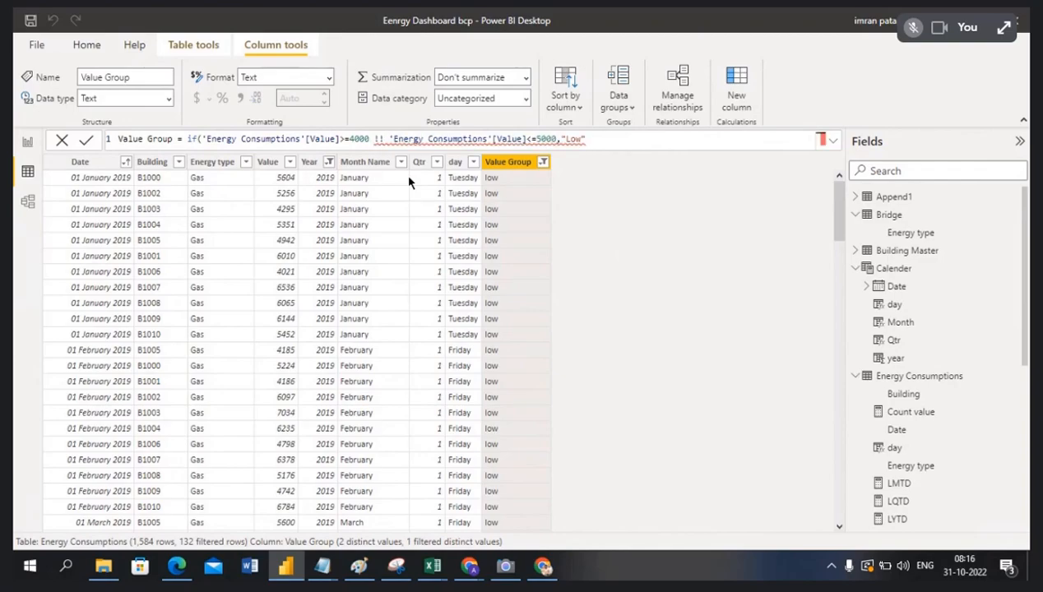
key(BackSpace)
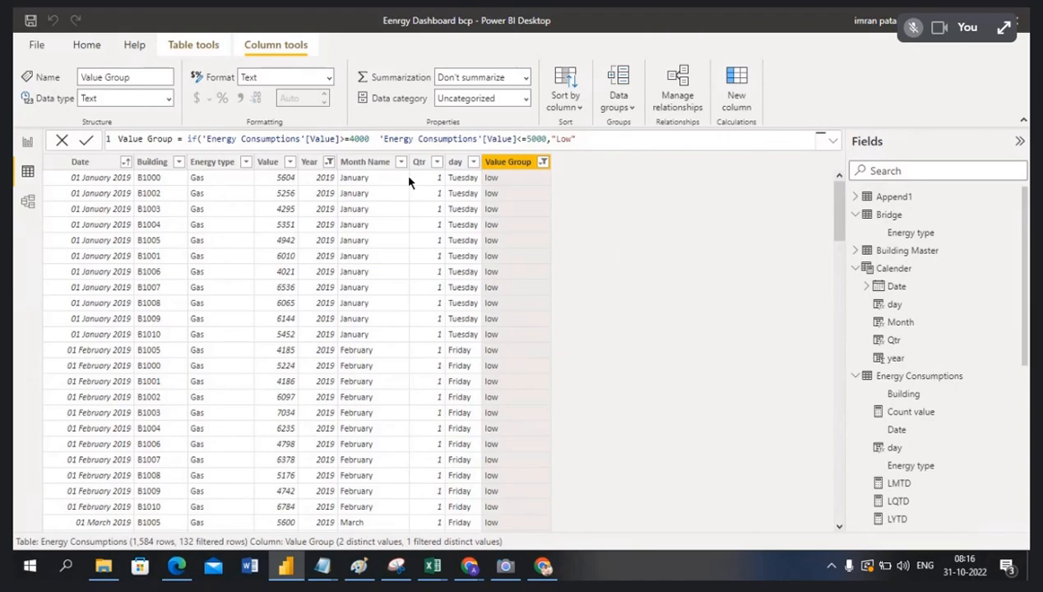
text(||)
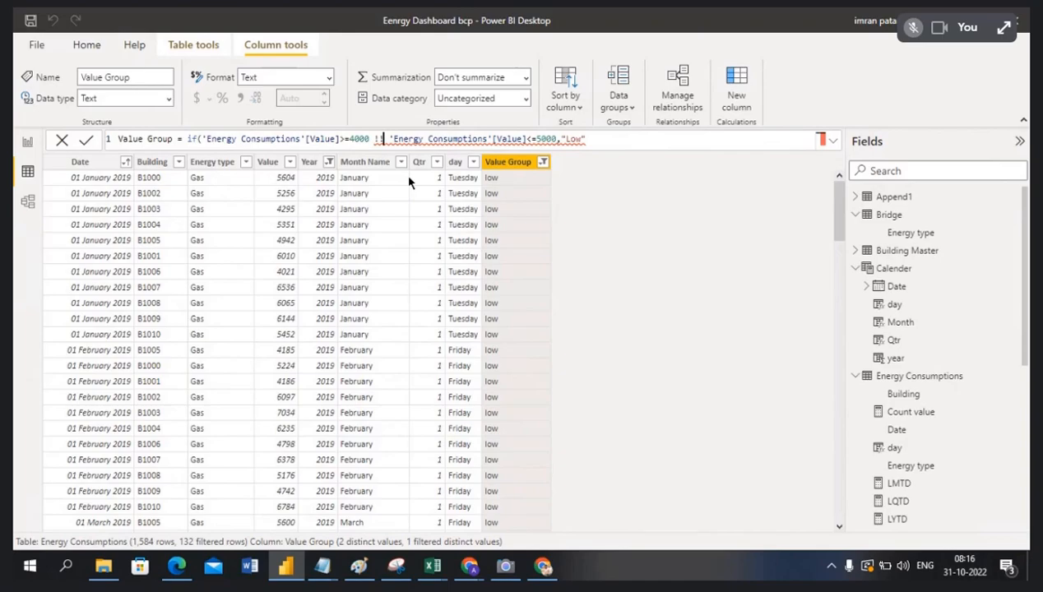
key(BackSpace)
key(BackSpace)
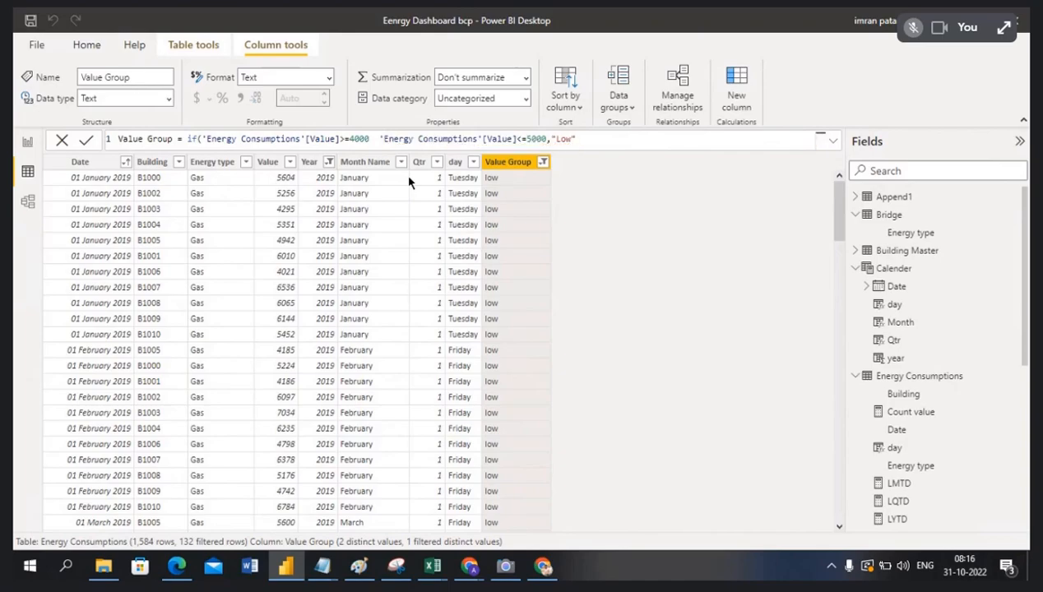
text(Or)
key(BackSpace)
key(BackSpace)
text(||)
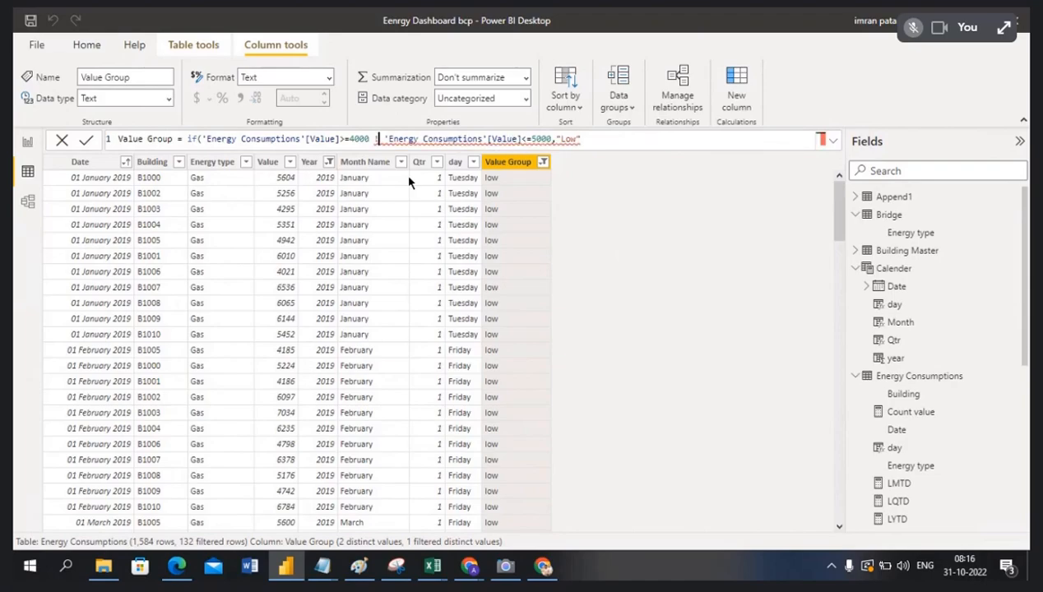
key(BackSpace)
key(BackSpace)
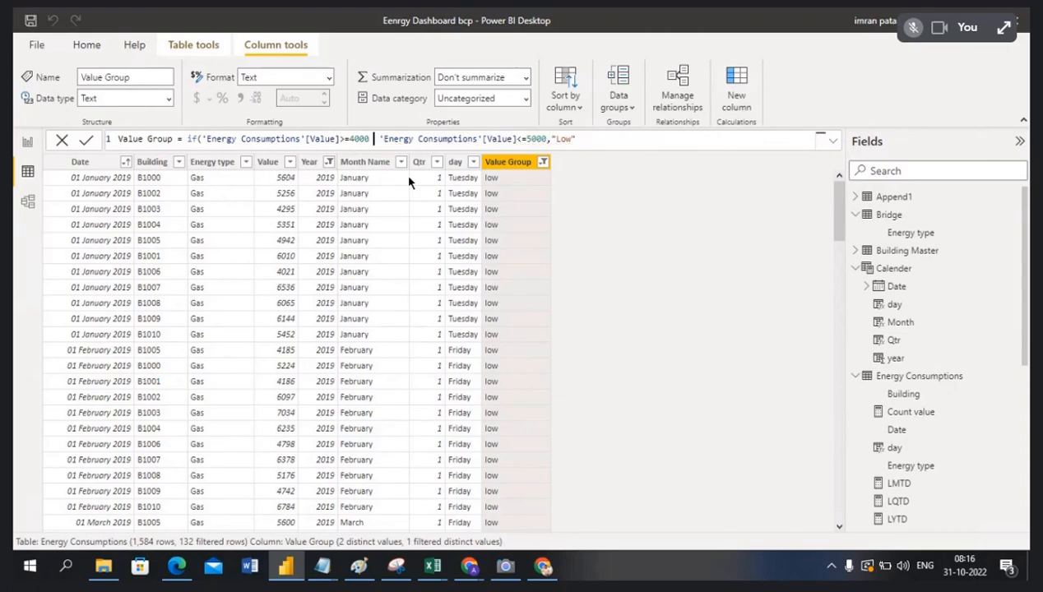
key(BackSpace)
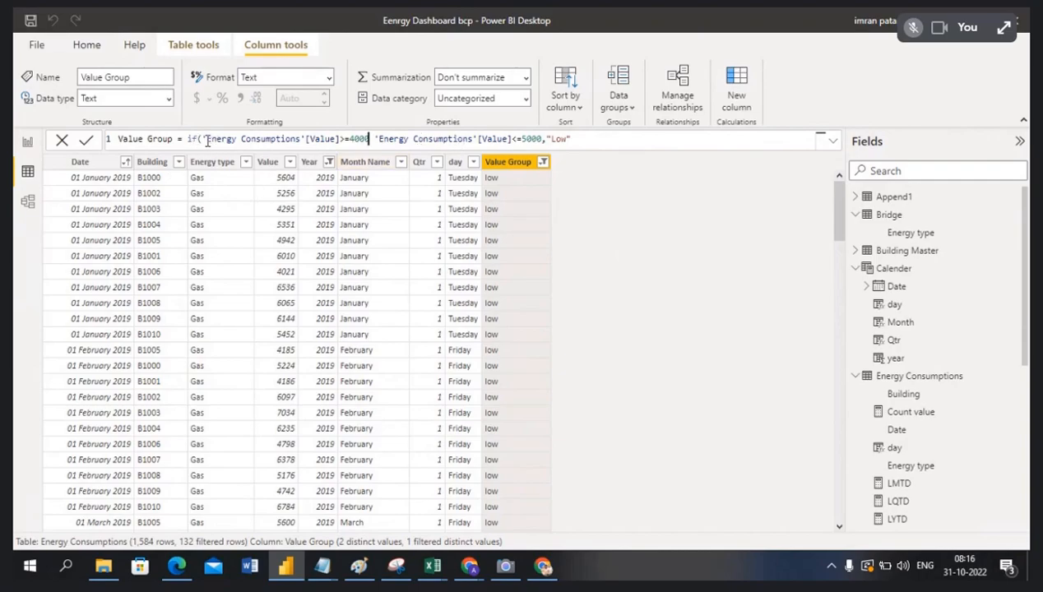
drag(206, 140, 370, 140)
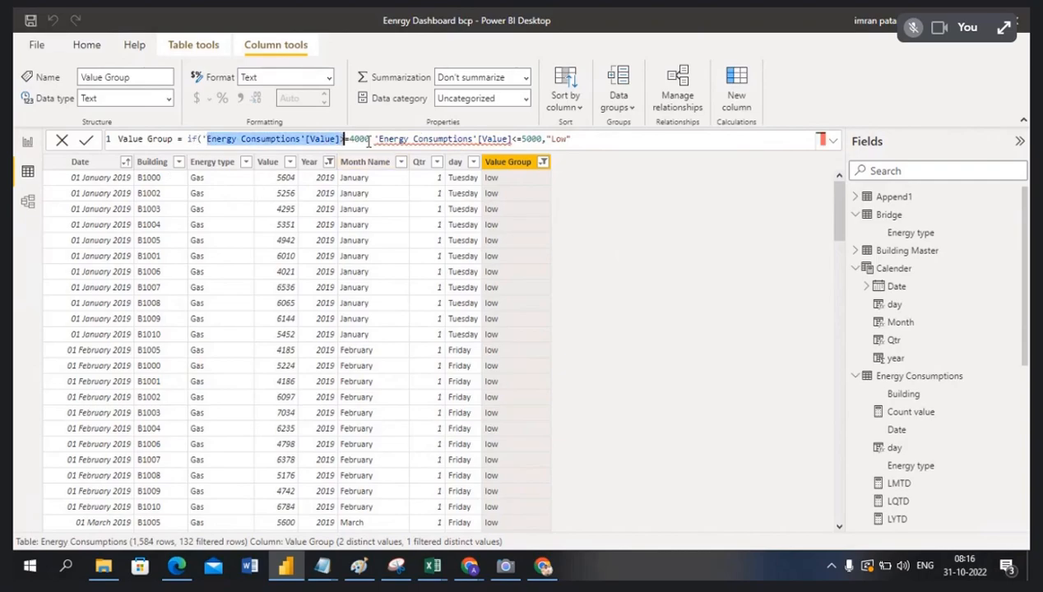
click(371, 140)
text(&&)
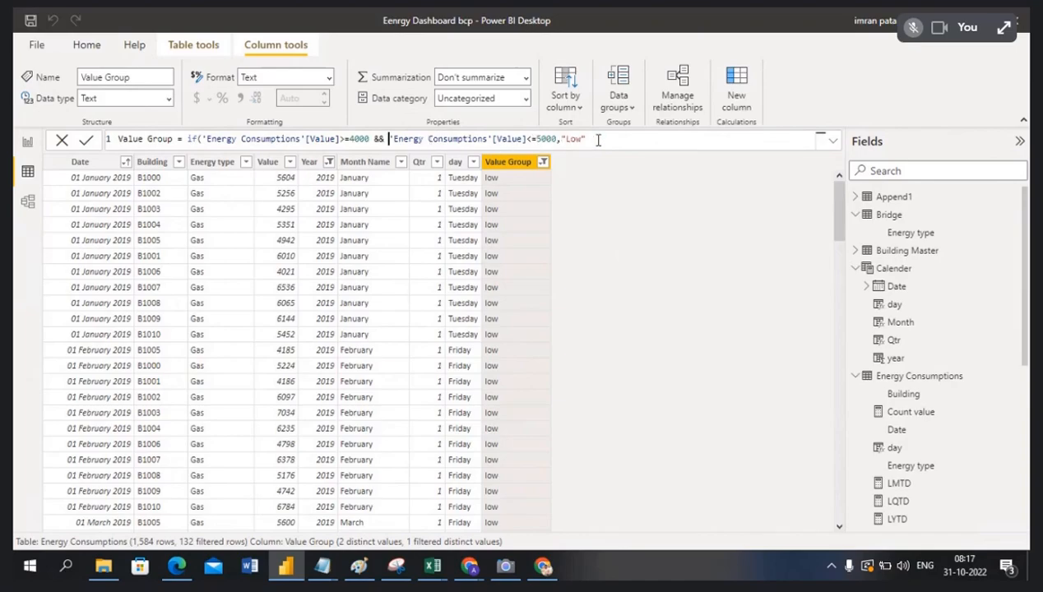
- Start a nested IF on 'Energy Consumptions'[Value] after the "Low" result in the Value Group formula
drag(562, 139, 587, 139)
click(590, 141)
text(,)
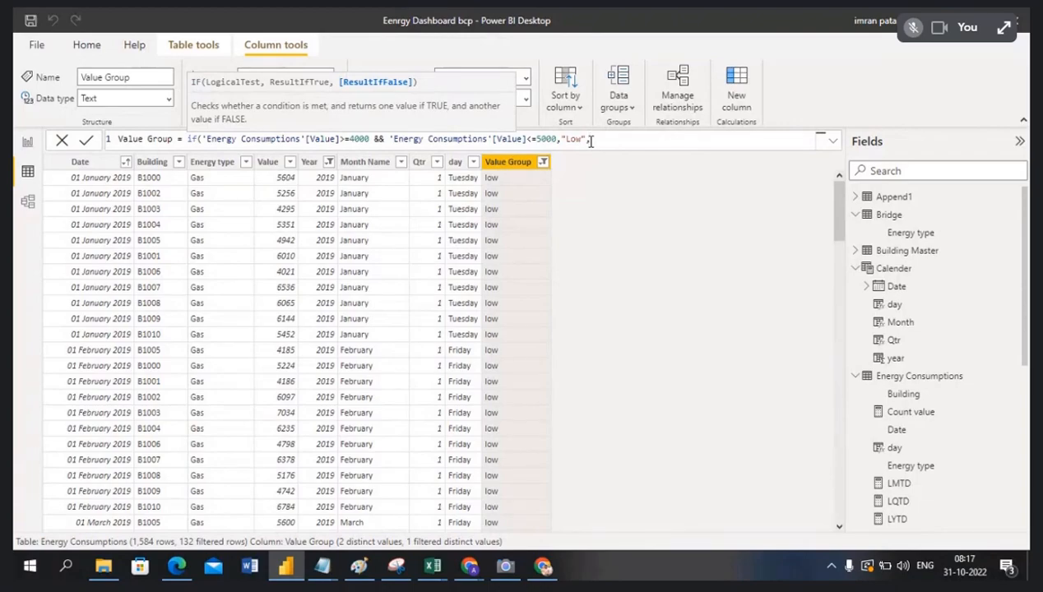
text(if)
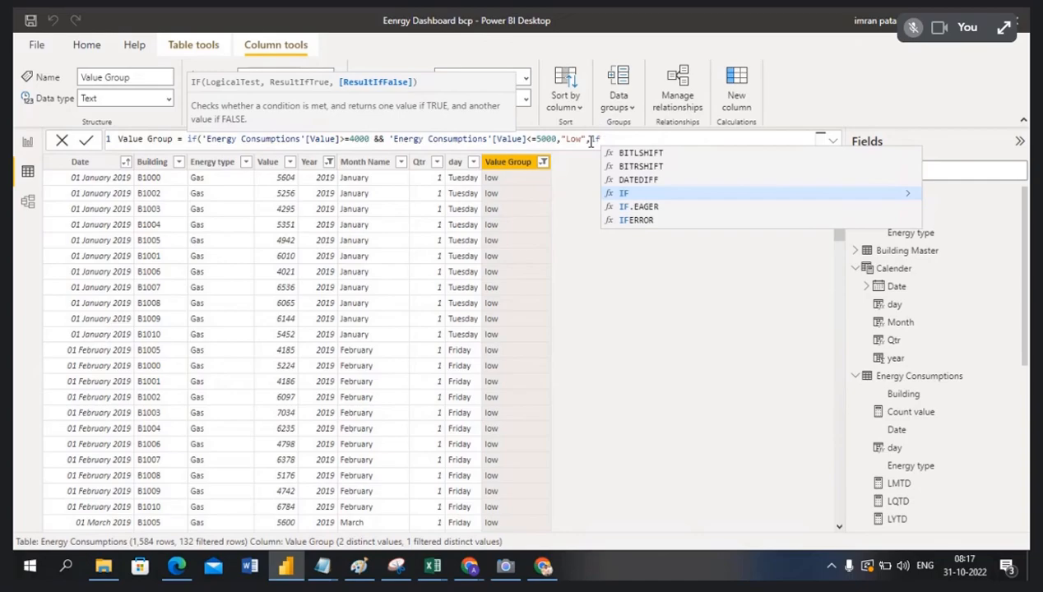
text((valu)
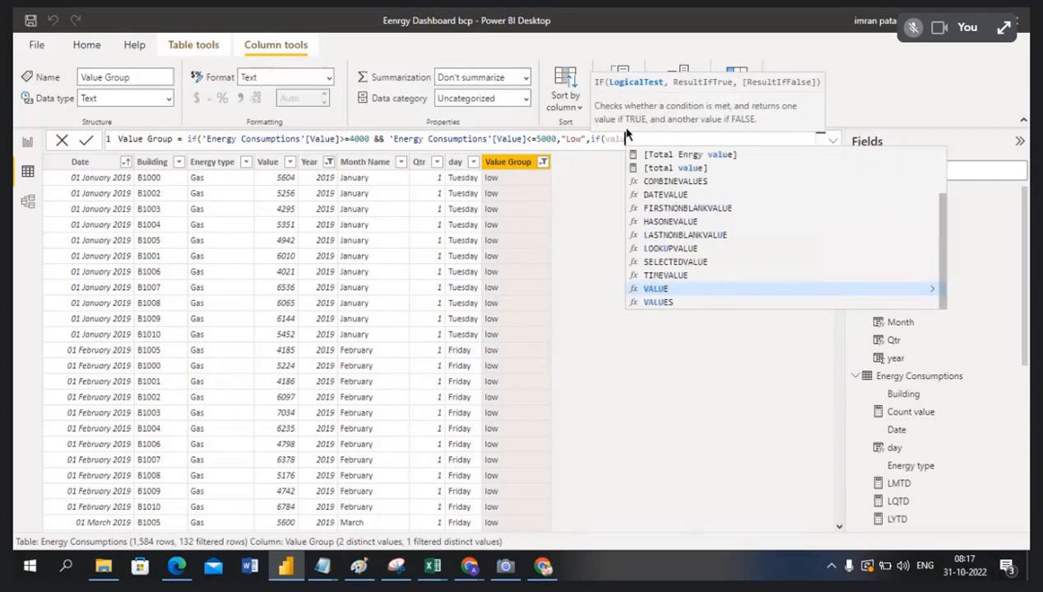
scroll(756, 196, up, 2)
click(725, 156)
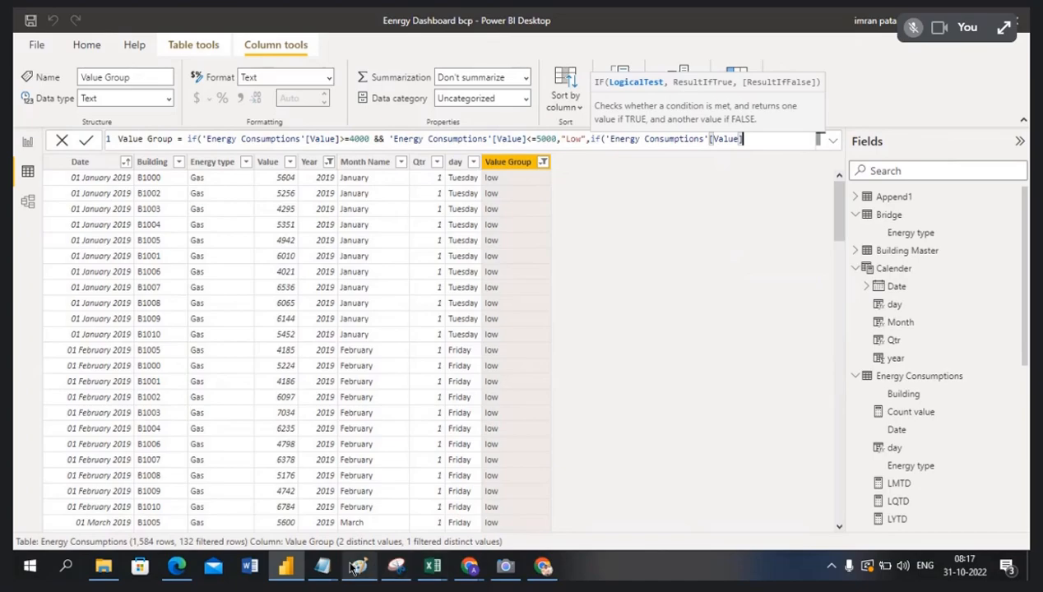
- Check the mid range in the Dates YTD Notepad notes and add >=6000 to the second IF condition
mouse_move(323, 566)
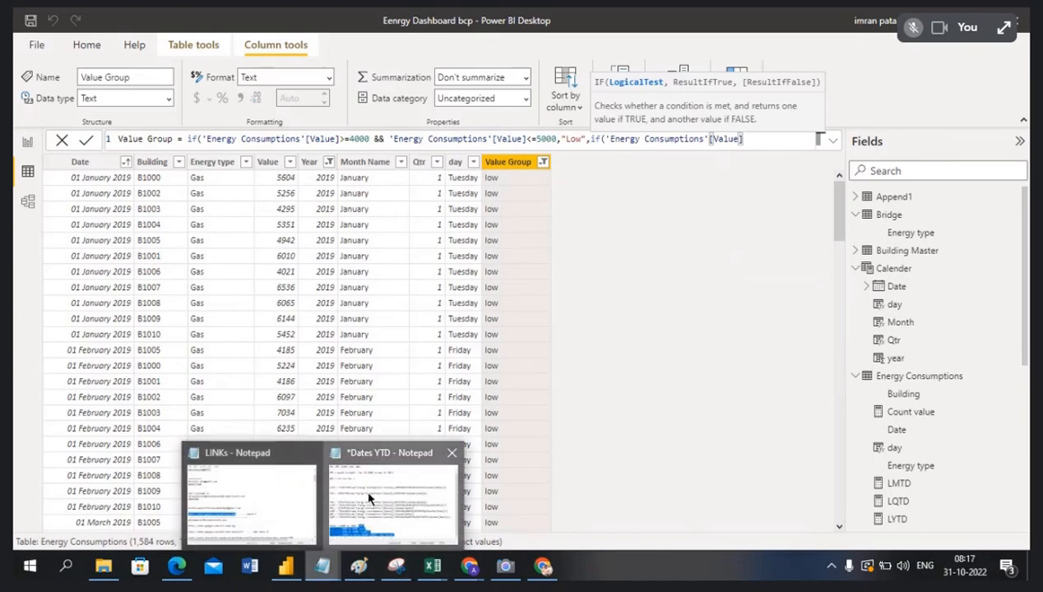
click(369, 497)
click(562, 418)
drag(563, 417, 455, 419)
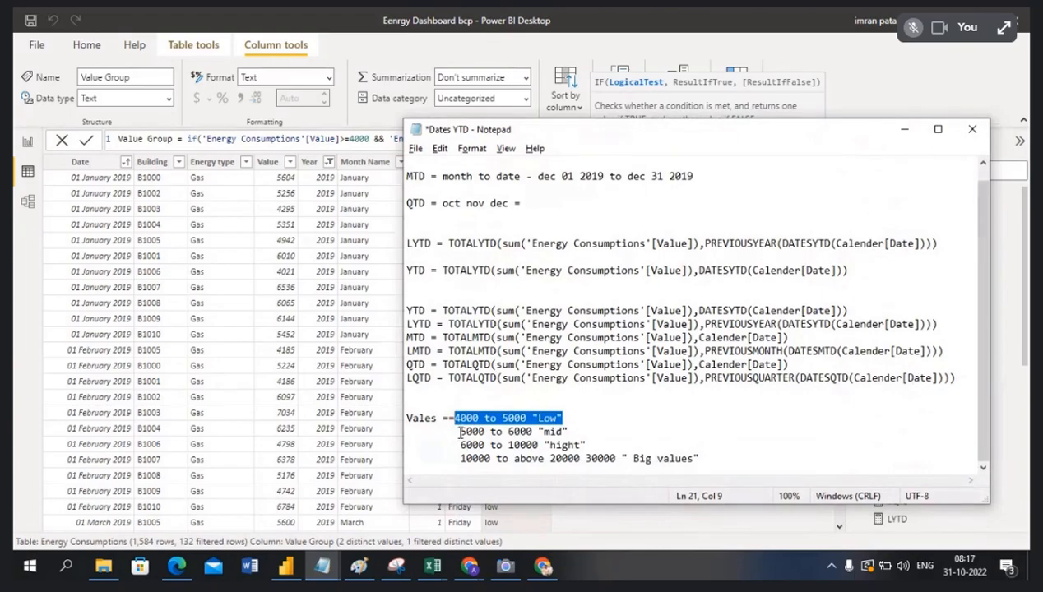
drag(460, 432, 567, 431)
click(904, 129)
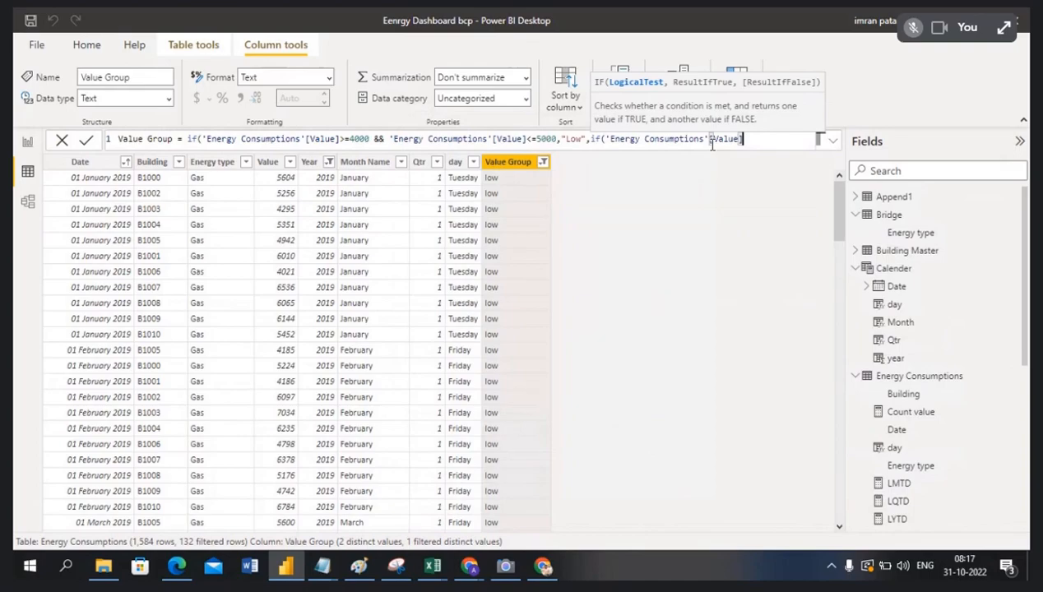
text(>=6000)
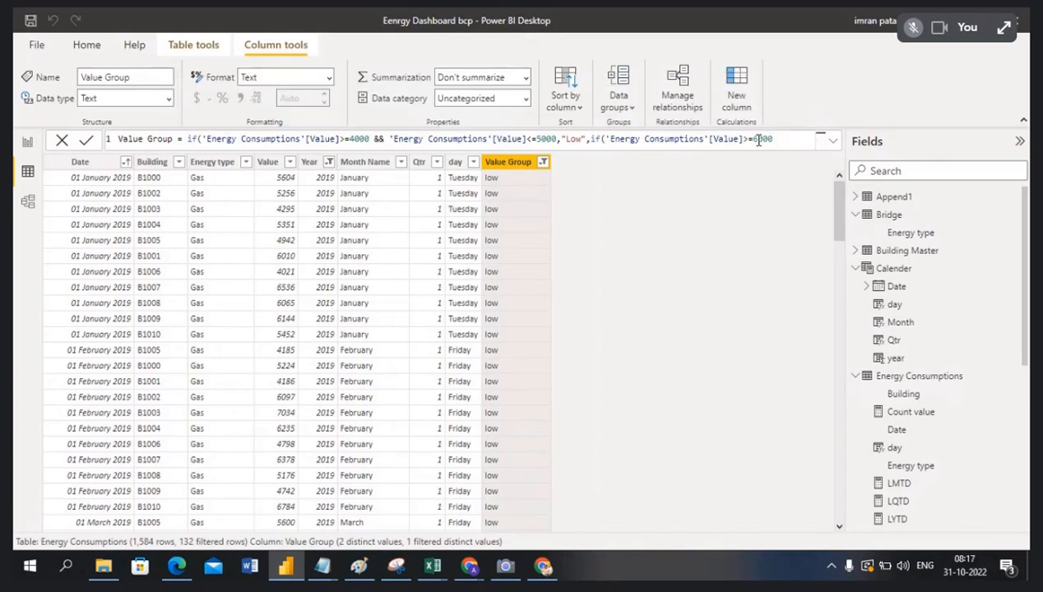
- Complete the second IF condition with && 'Energy Consumptions'[Value]<=6000 and the result "mid"
text( && vale)
key(BackSpace)
text(u)
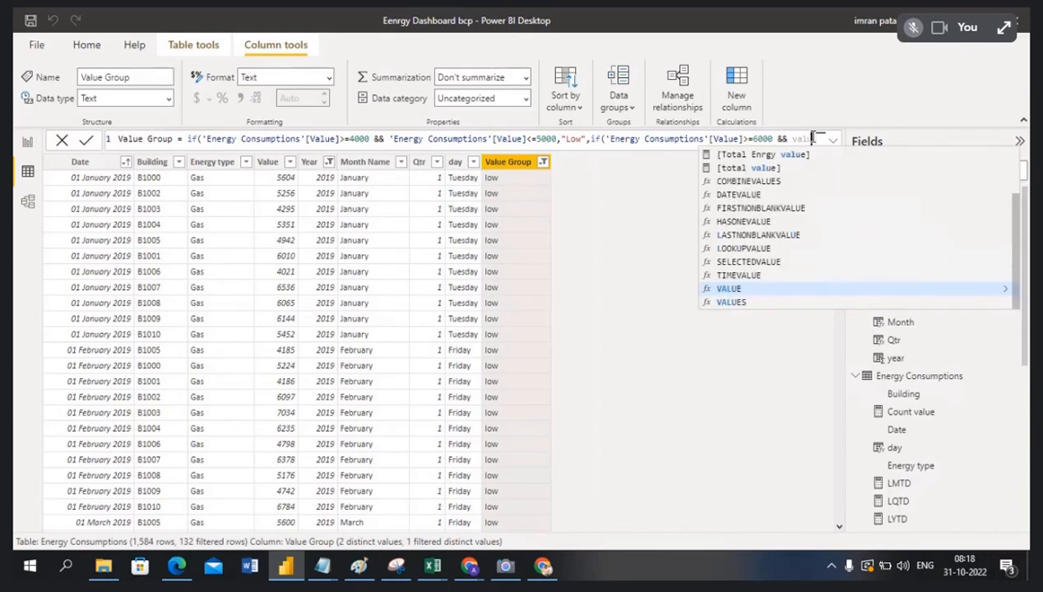
text(e)
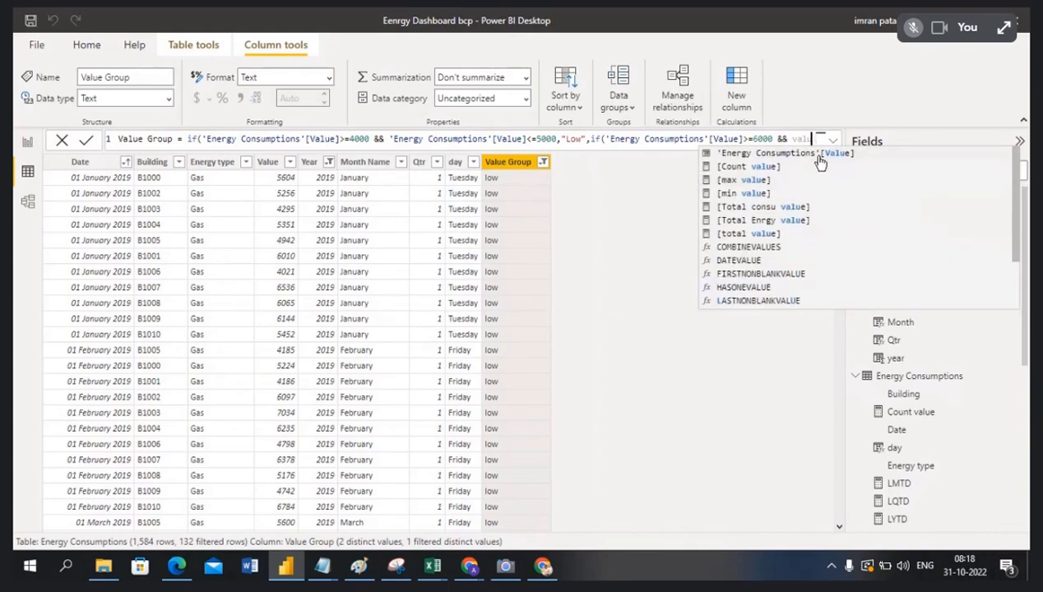
key(Tab)
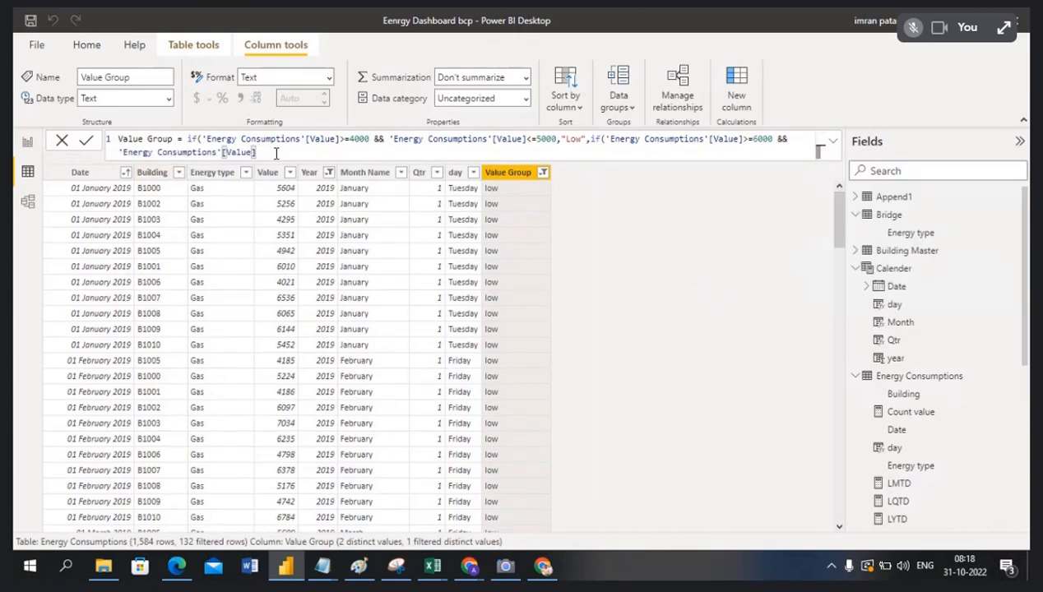
text(<=6000,")
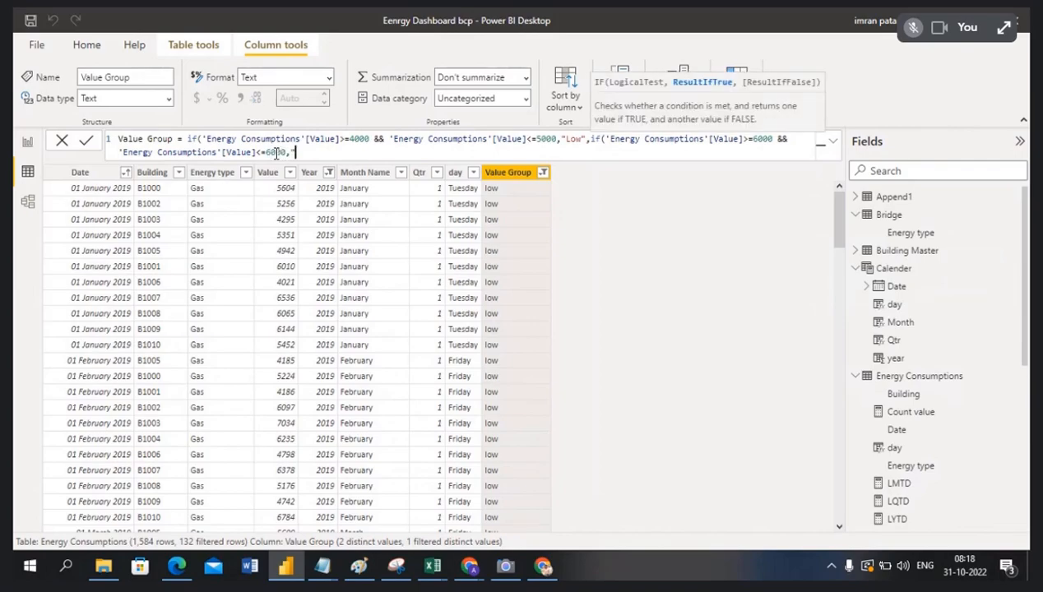
text(mid")
- Nest a third IF after "mid" with the condition 'Energy Consumptions'[Value]>=6000
text(,i)
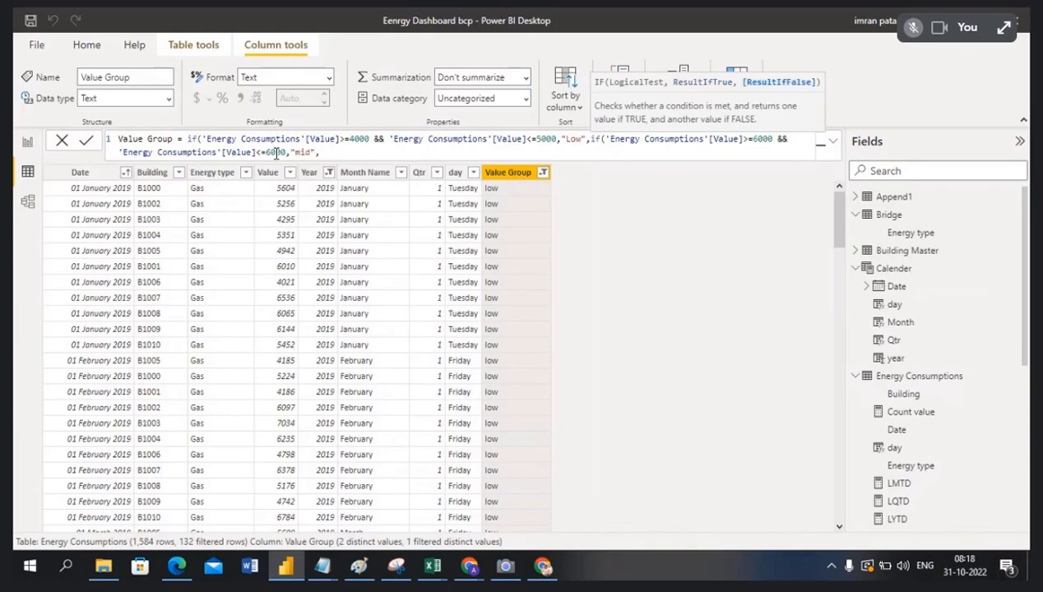
text(f)
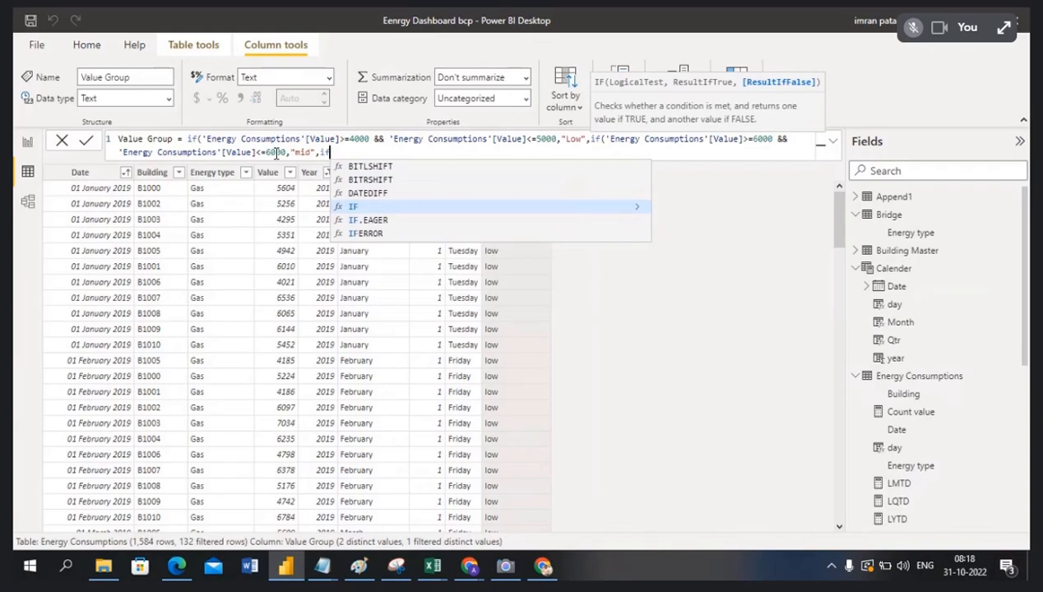
text((va)
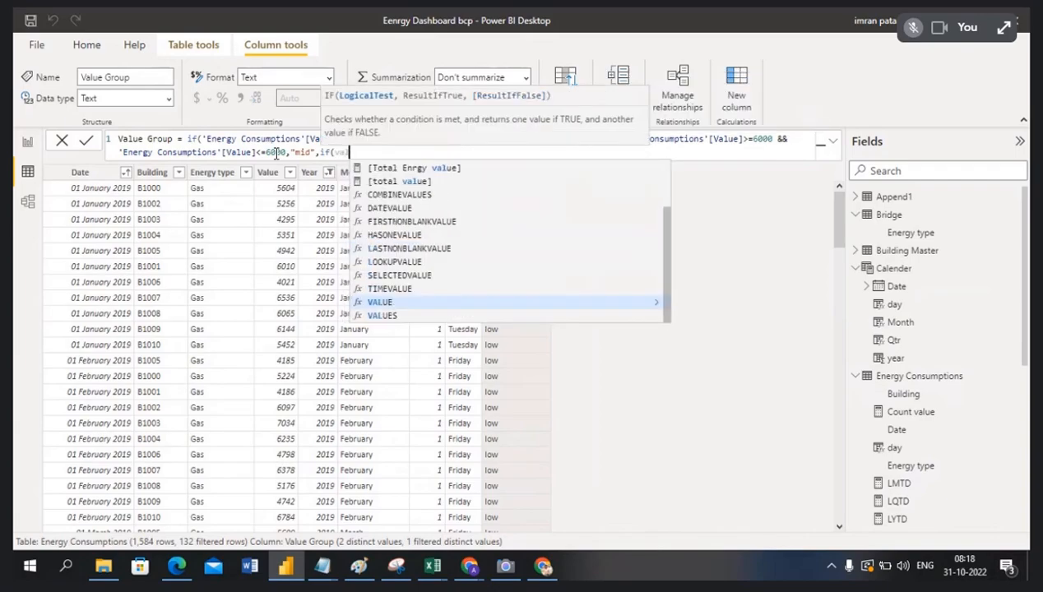
text(lue)
scroll(456, 210, up, 2)
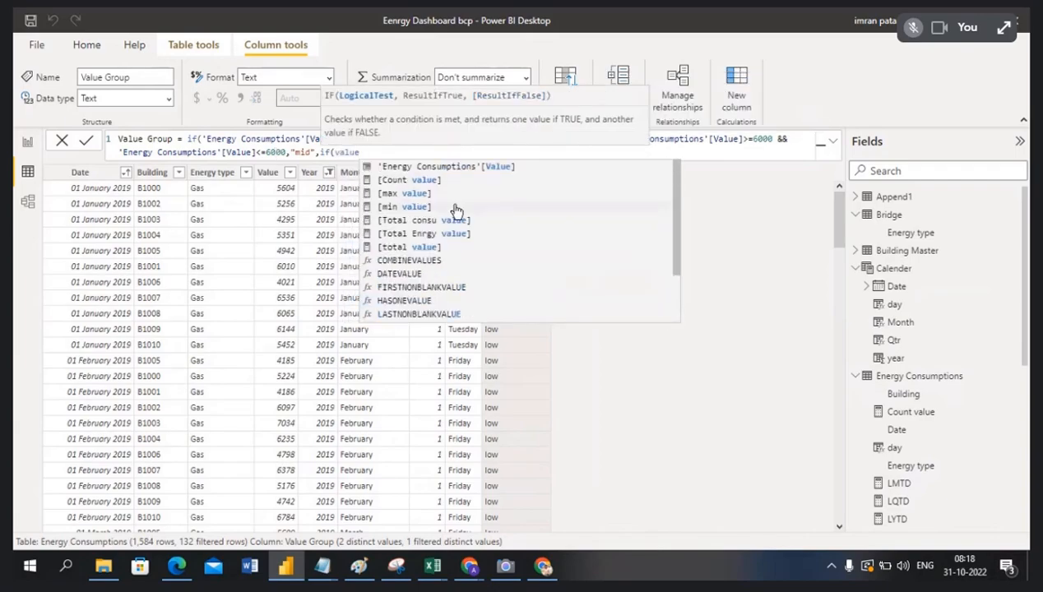
click(466, 170)
text(>=6000)
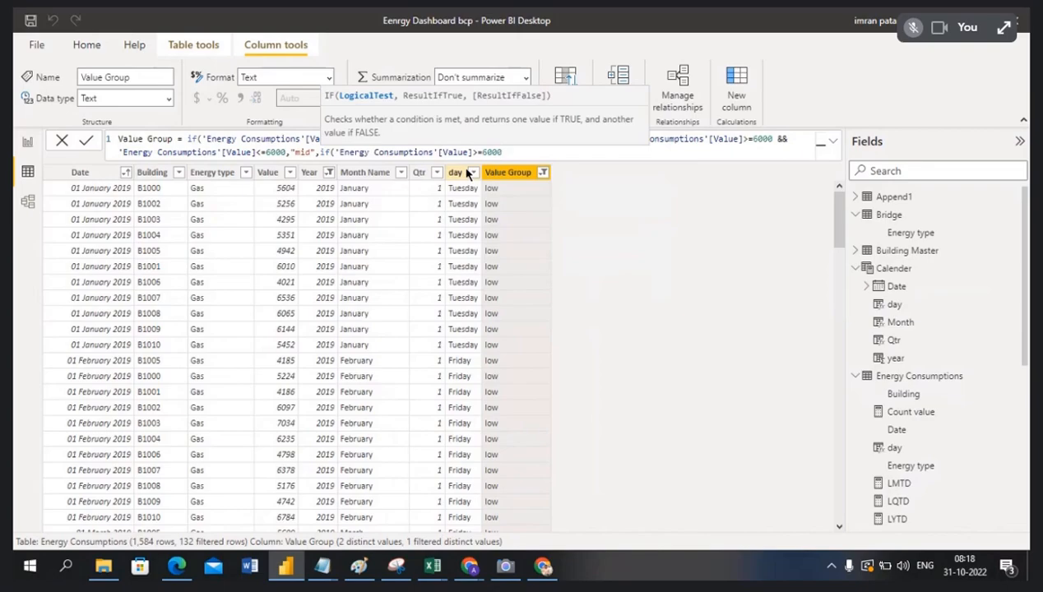
- Complete the third IF with && 'Energy Consumptions'[Value]<=10000, the result "High" and the alternative result "Others"
text( && V)
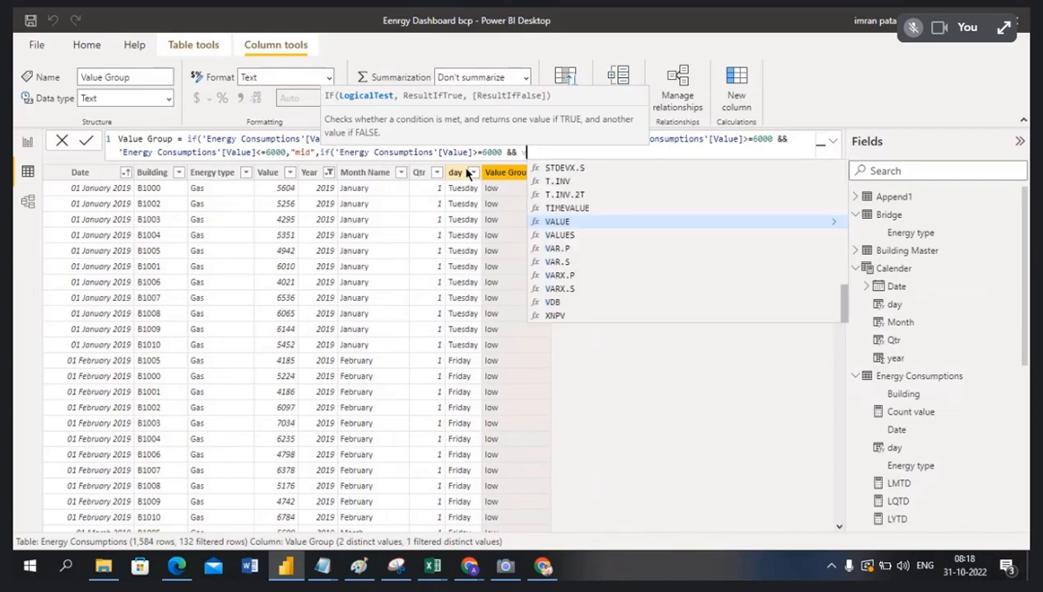
text(alue)
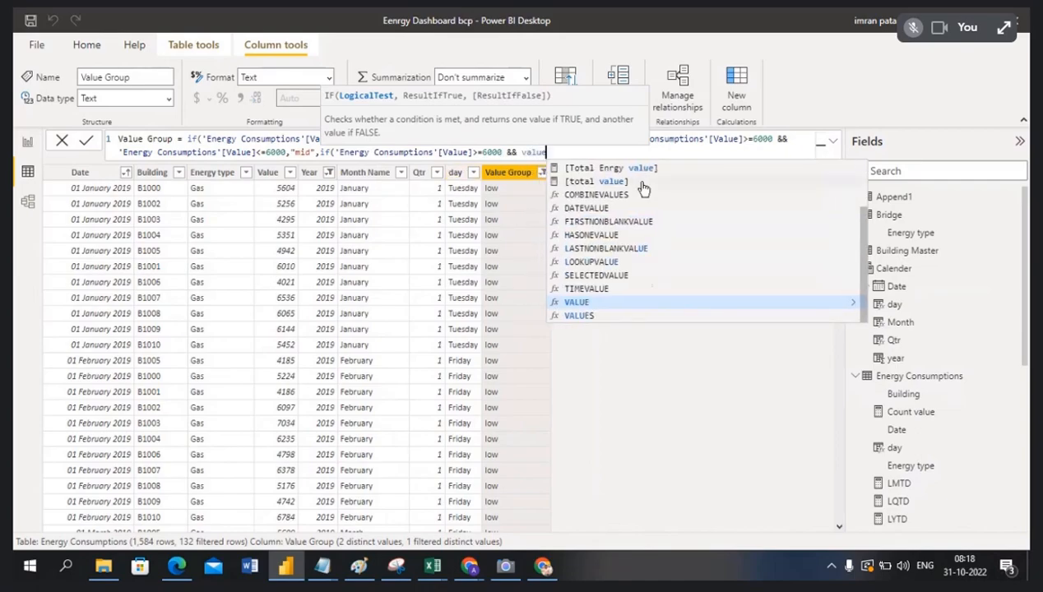
click(619, 169)
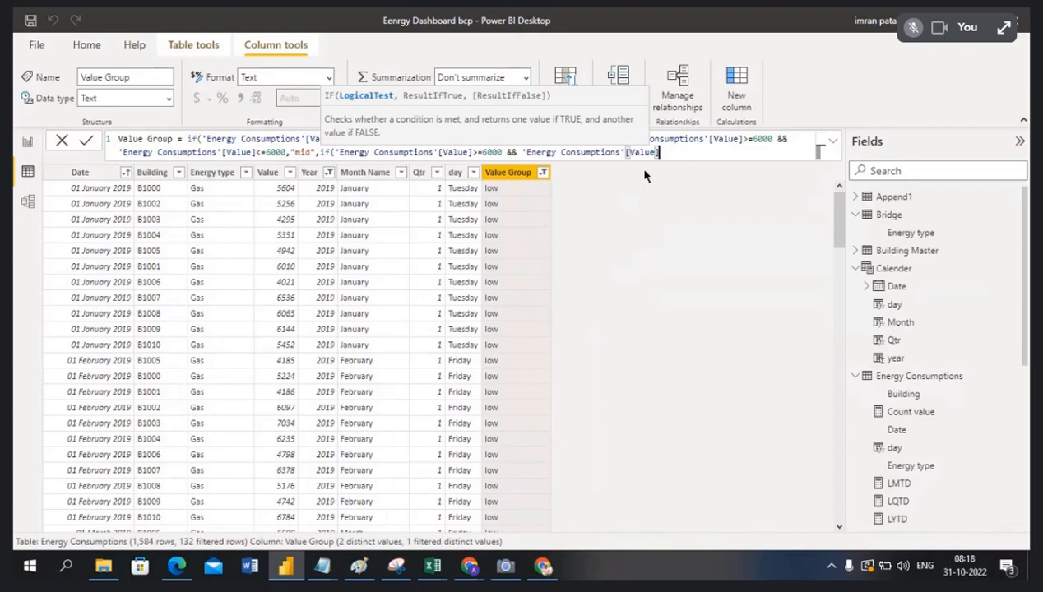
text(<=10000,"Hig)
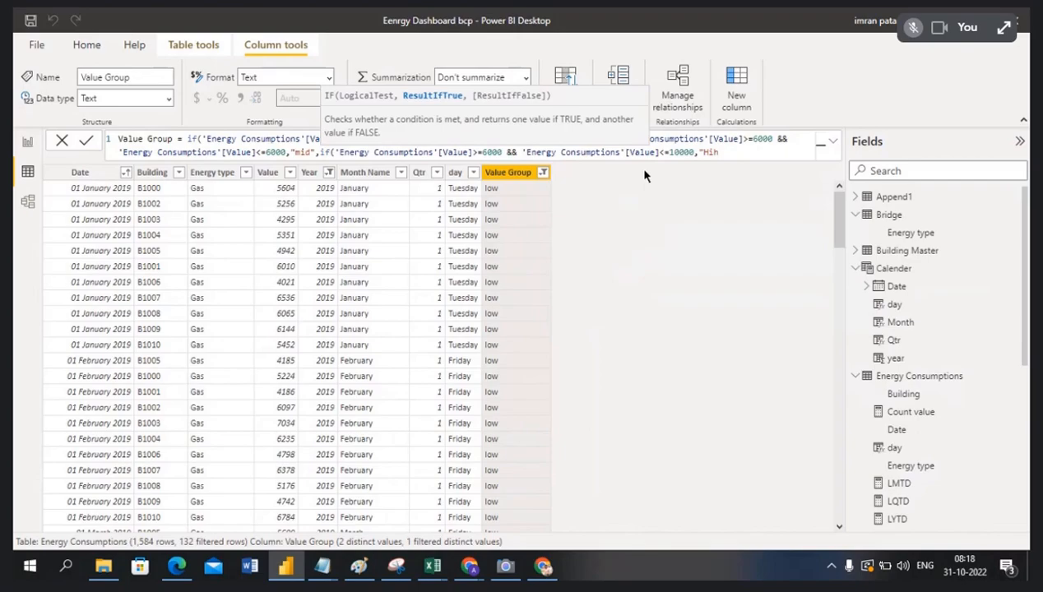
key(BackSpace)
text(gh",)
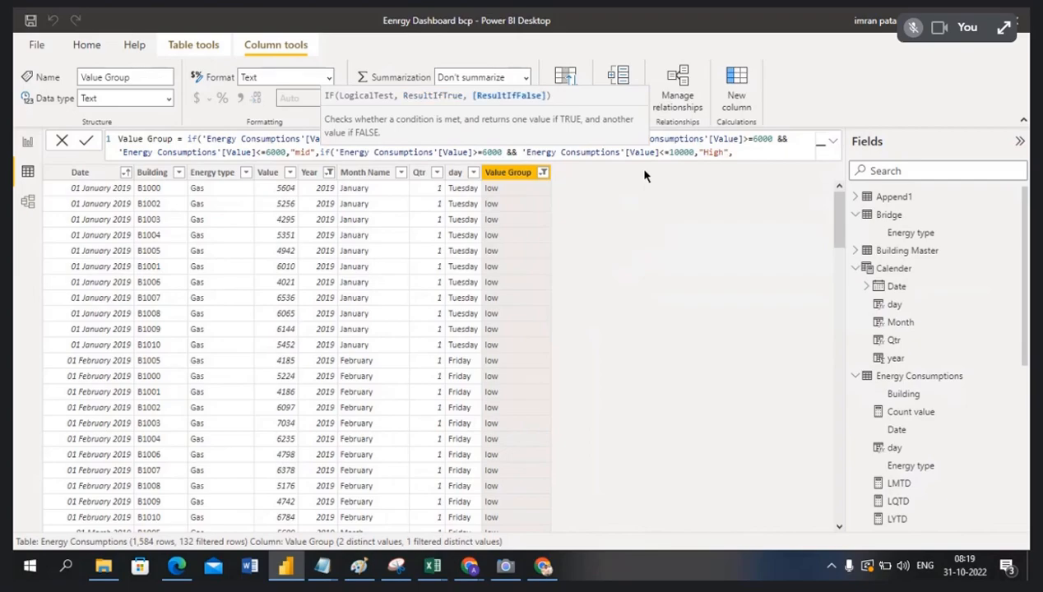
text("Others"))
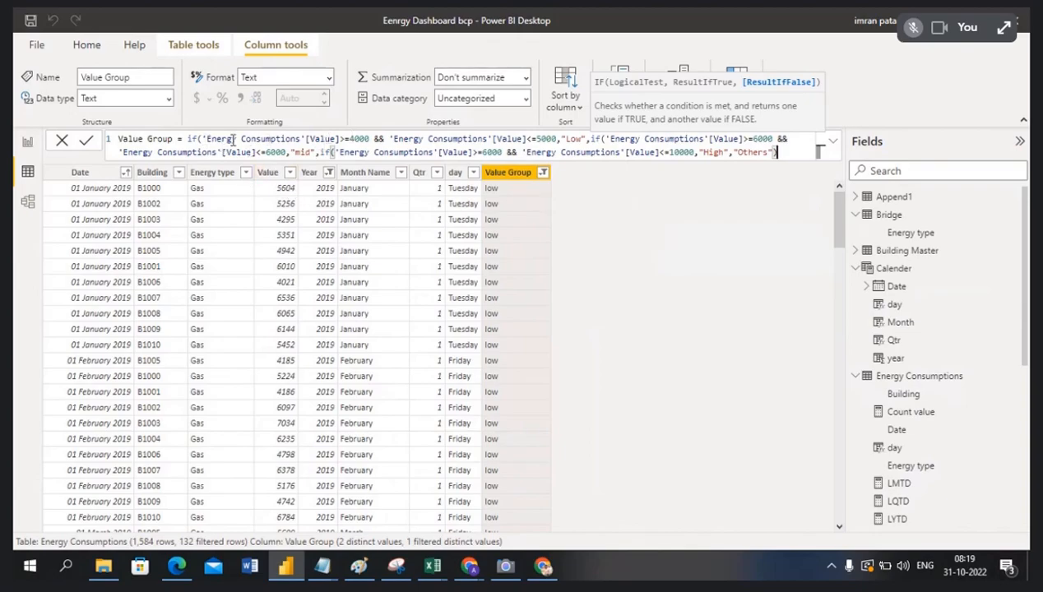
- Correct the second IF's lower limit to 5000, close all the nested brackets and commit the Value Group formula
drag(306, 140, 556, 139)
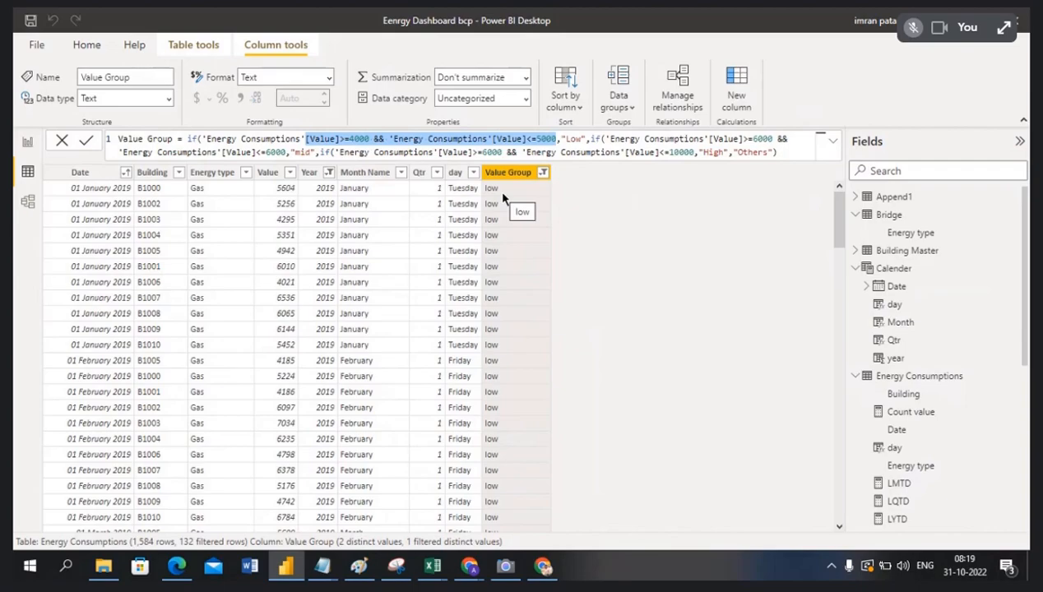
click(256, 152)
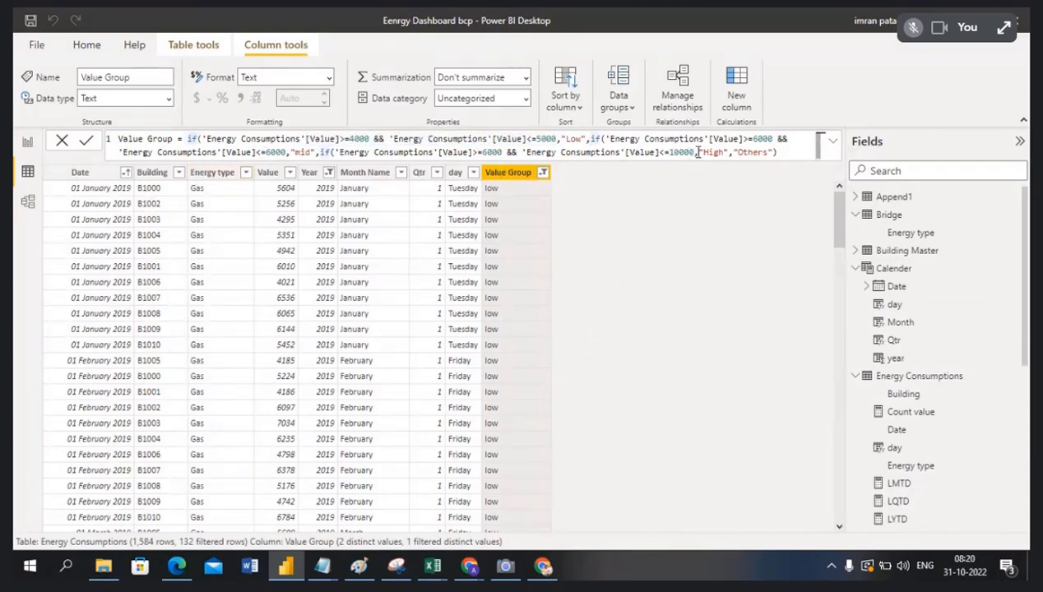
click(756, 139)
click(89, 143)
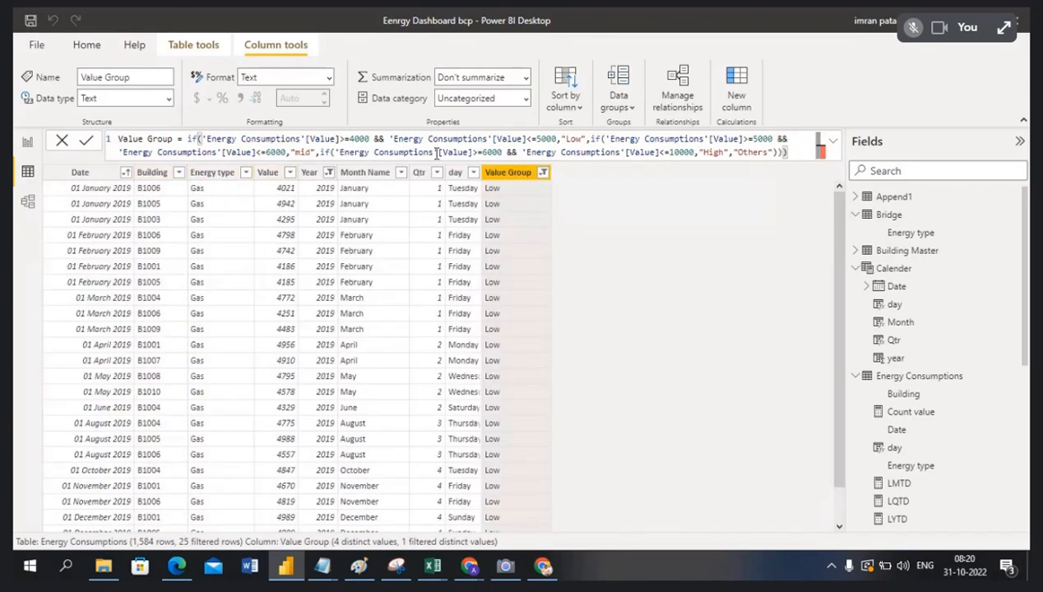
- Review the result texts in the formula and set the Value Group filter to show all groups
drag(563, 140, 580, 140)
drag(293, 152, 311, 153)
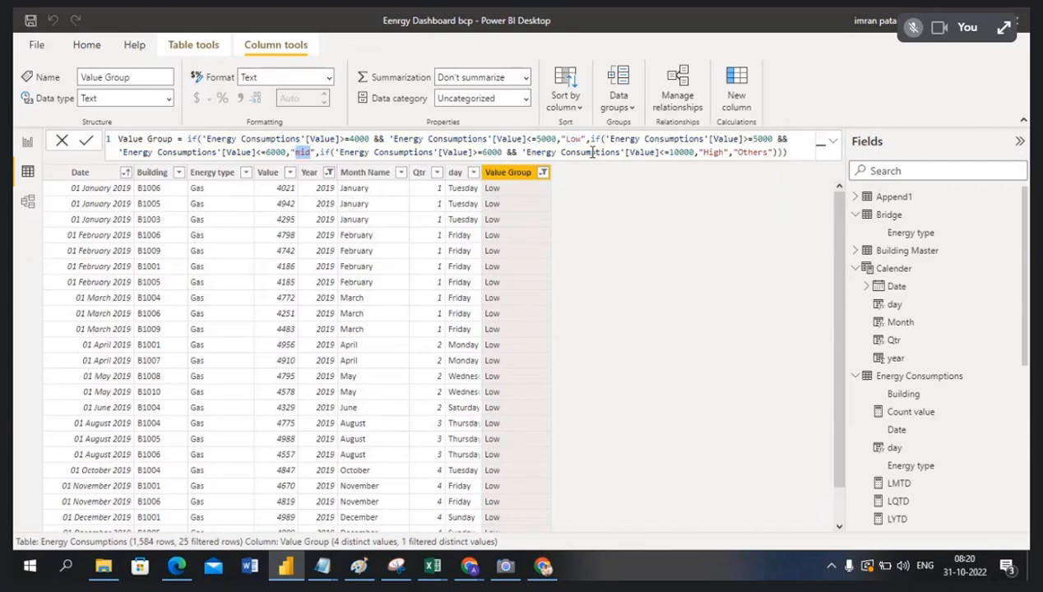
drag(703, 153, 767, 153)
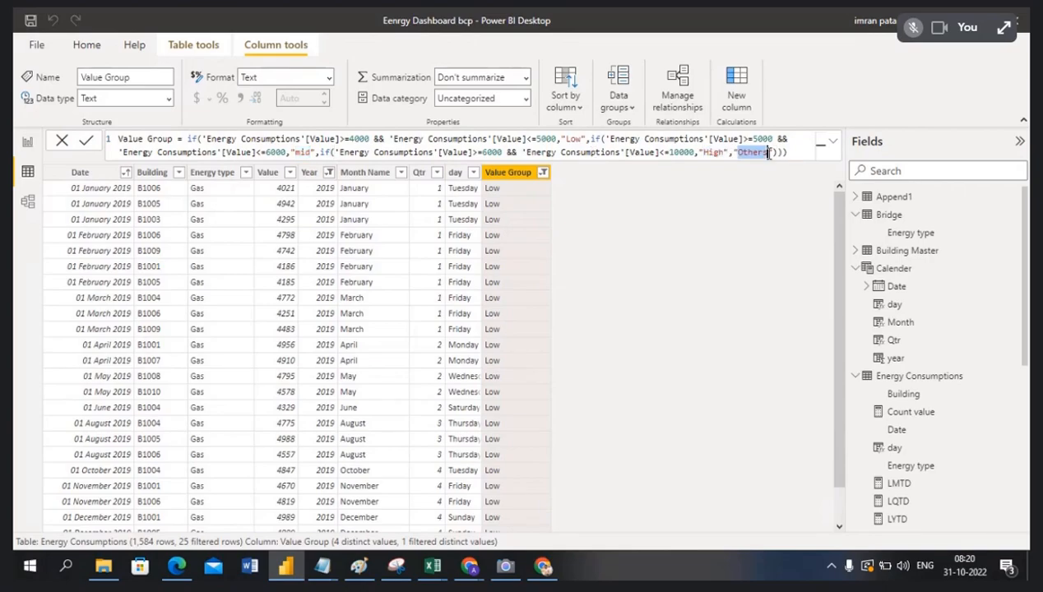
click(599, 210)
click(542, 173)
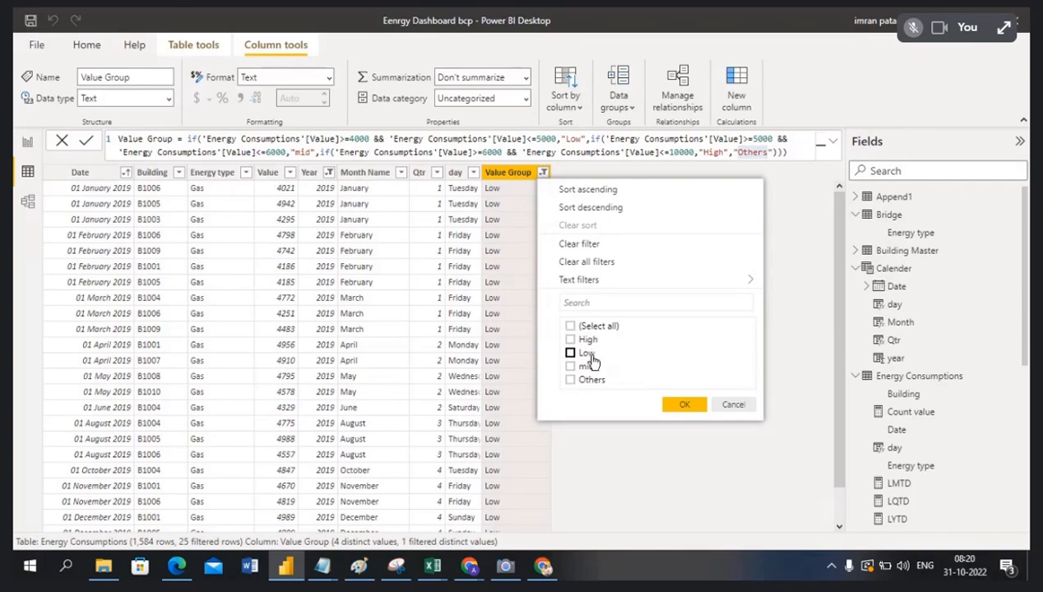
click(571, 327)
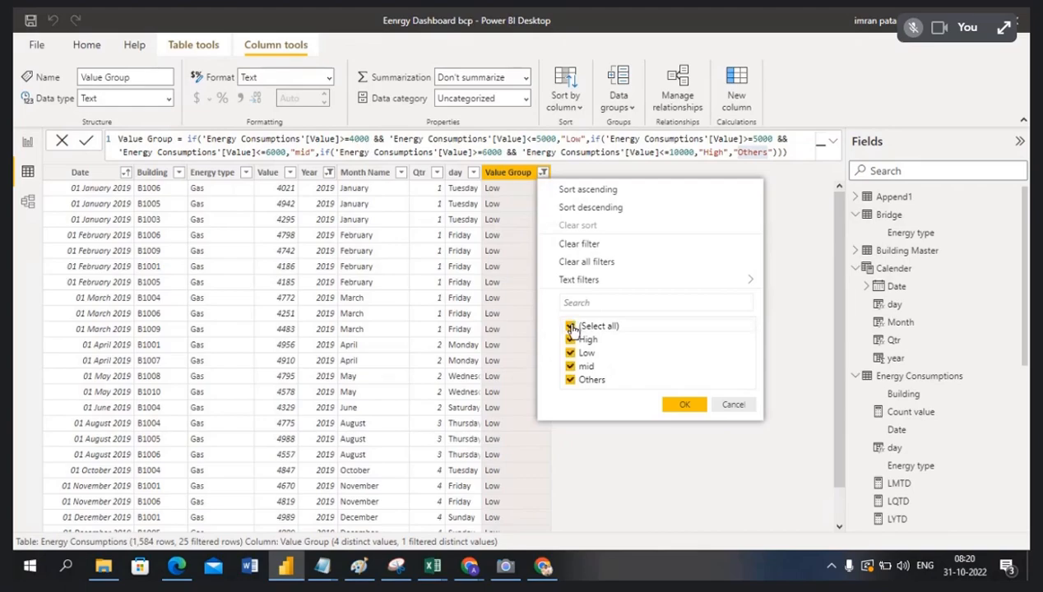
click(685, 405)
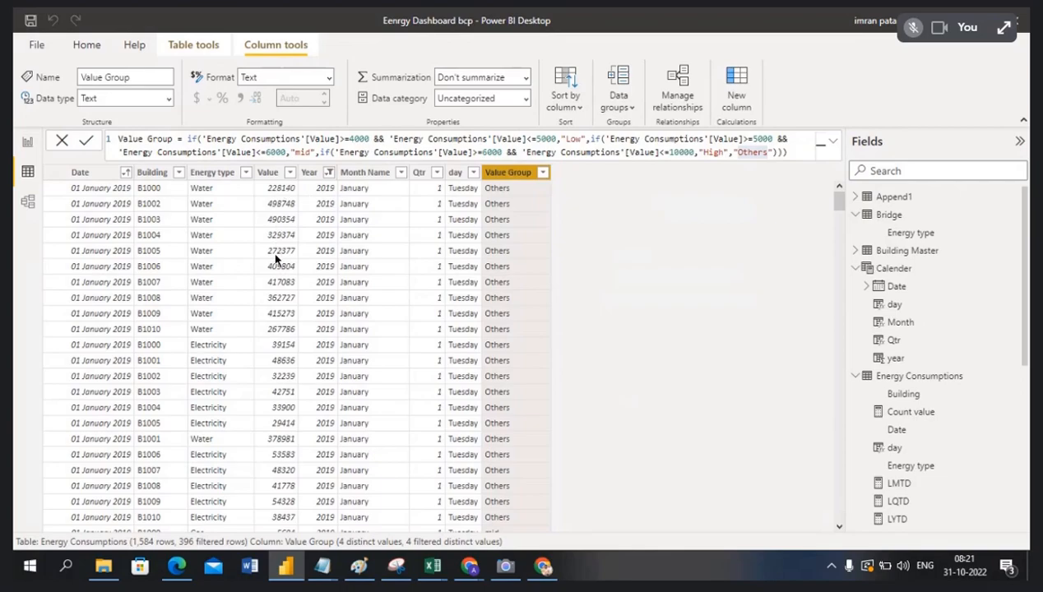
- Filter the Value Group column to mid only and check the Value figures of the filtered rows
click(542, 173)
click(570, 327)
click(570, 366)
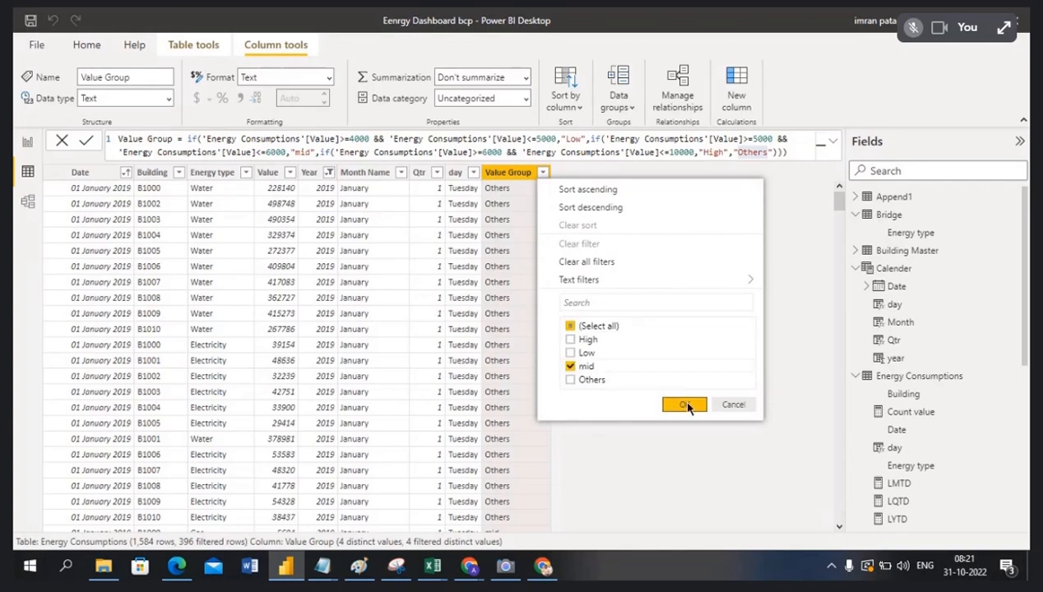
click(685, 404)
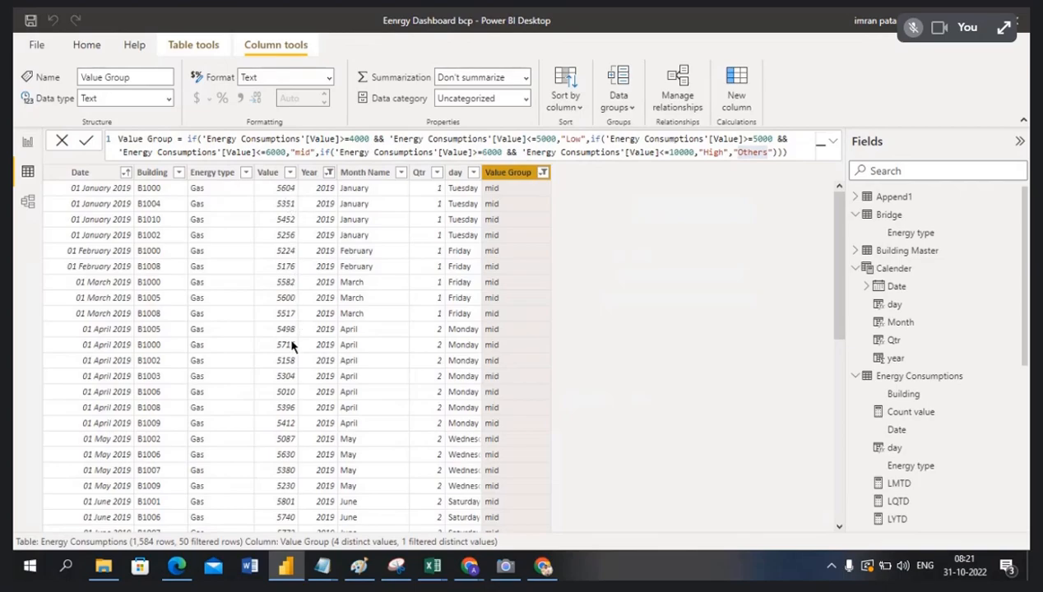
scroll(289, 358, down, 9)
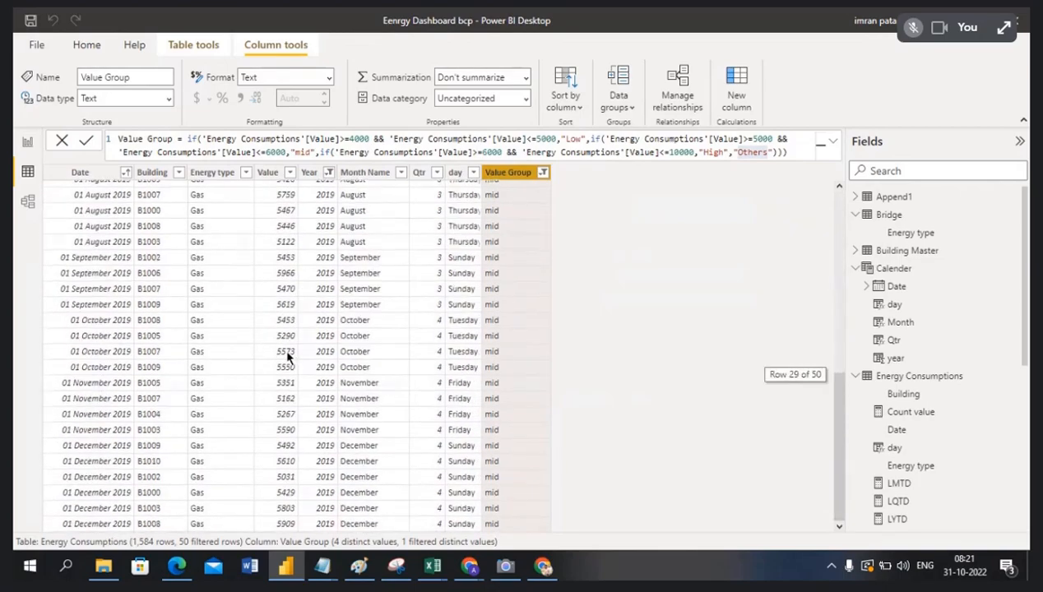
scroll(284, 337, up, 9)
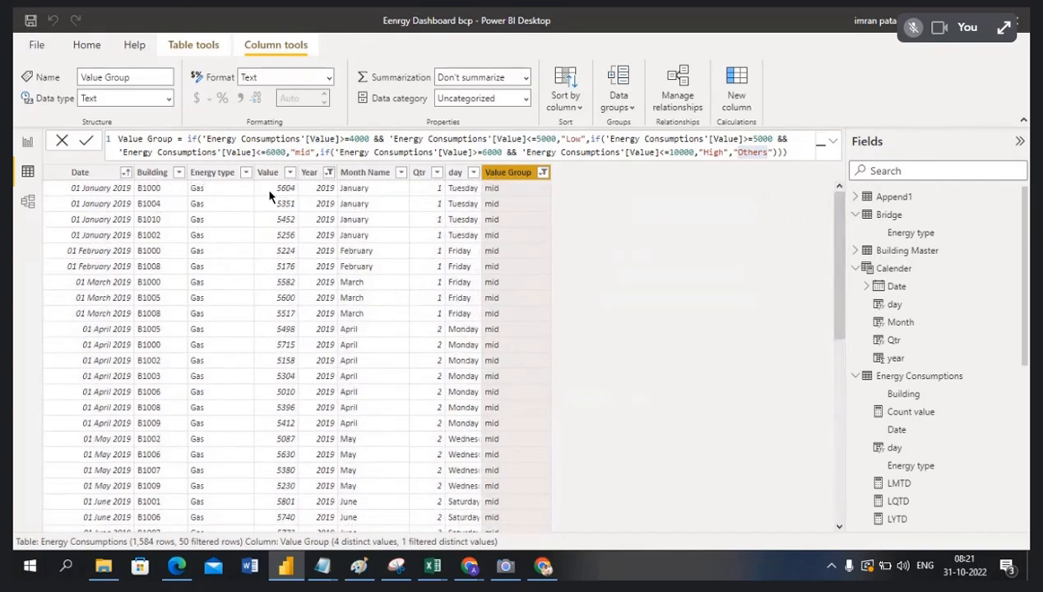
- Reset the Value Group column filter so that the rows of all groups are included
click(544, 173)
click(571, 327)
click(677, 404)
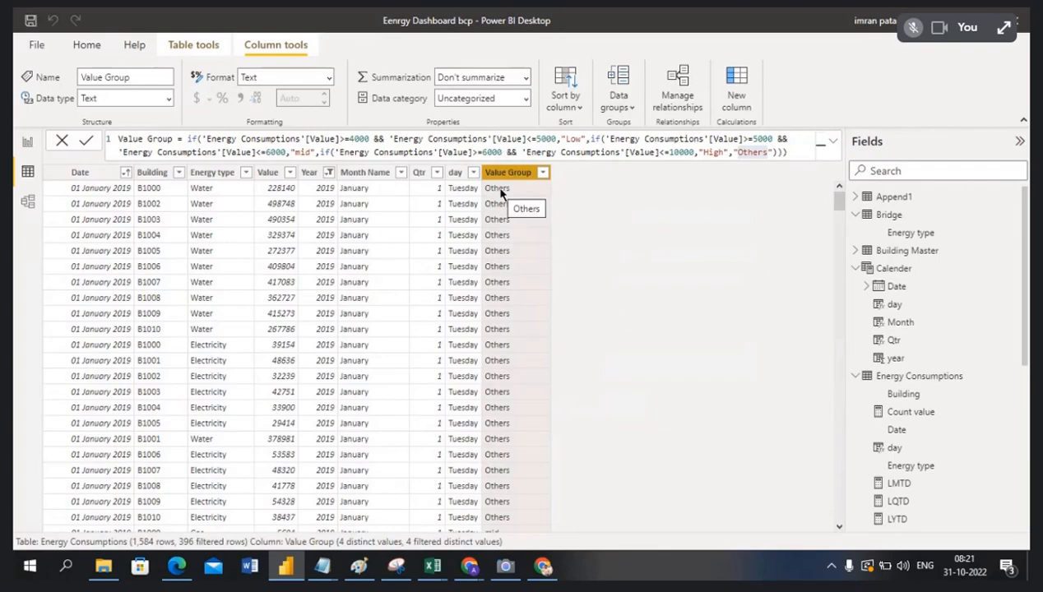
- Look through the existing report pages and add a new blank page to the report
click(27, 145)
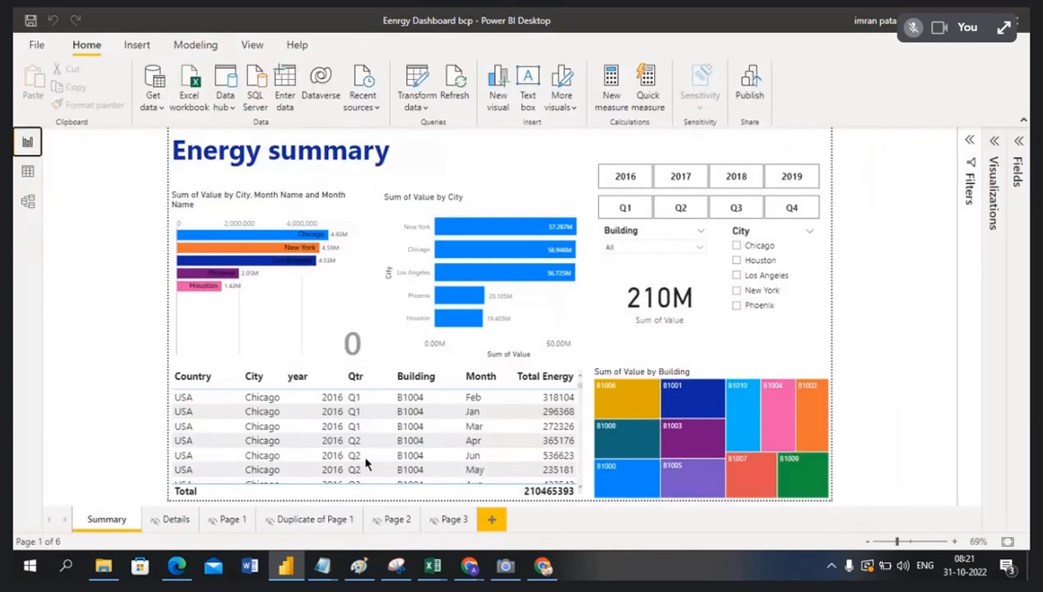
click(166, 523)
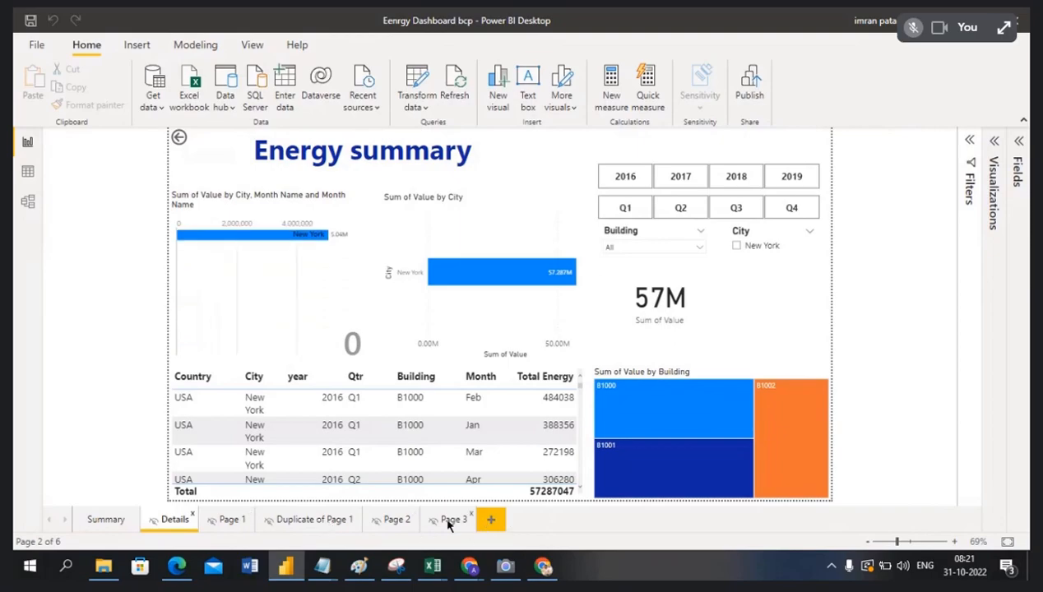
click(230, 523)
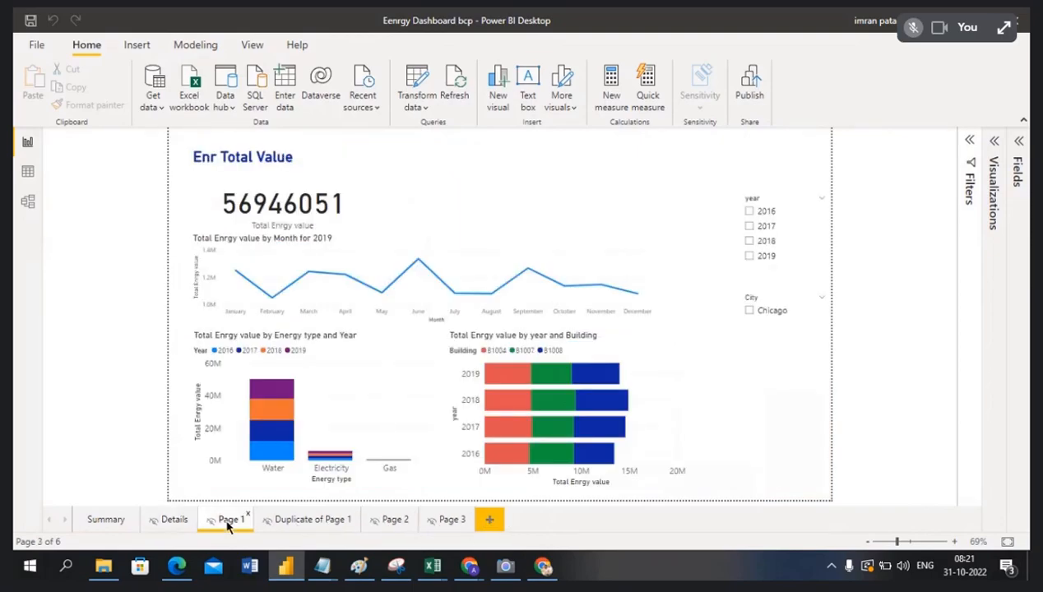
click(298, 528)
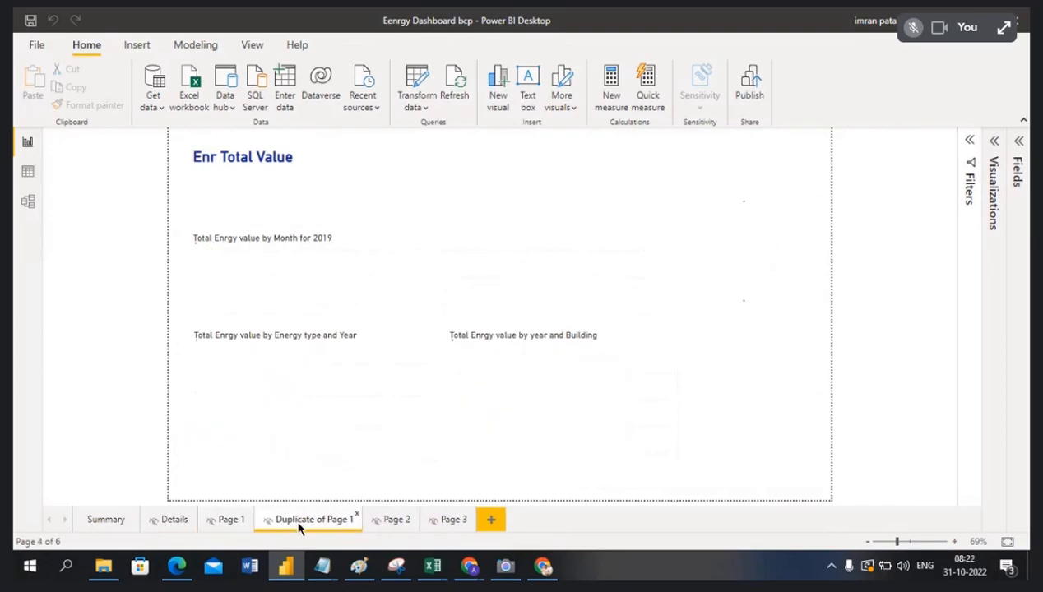
click(396, 526)
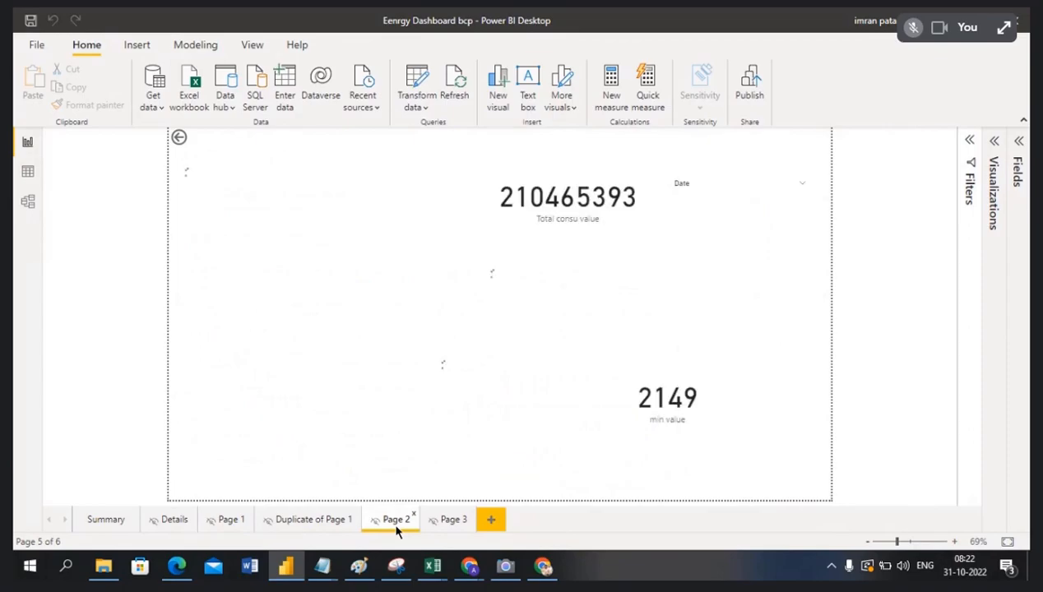
click(491, 520)
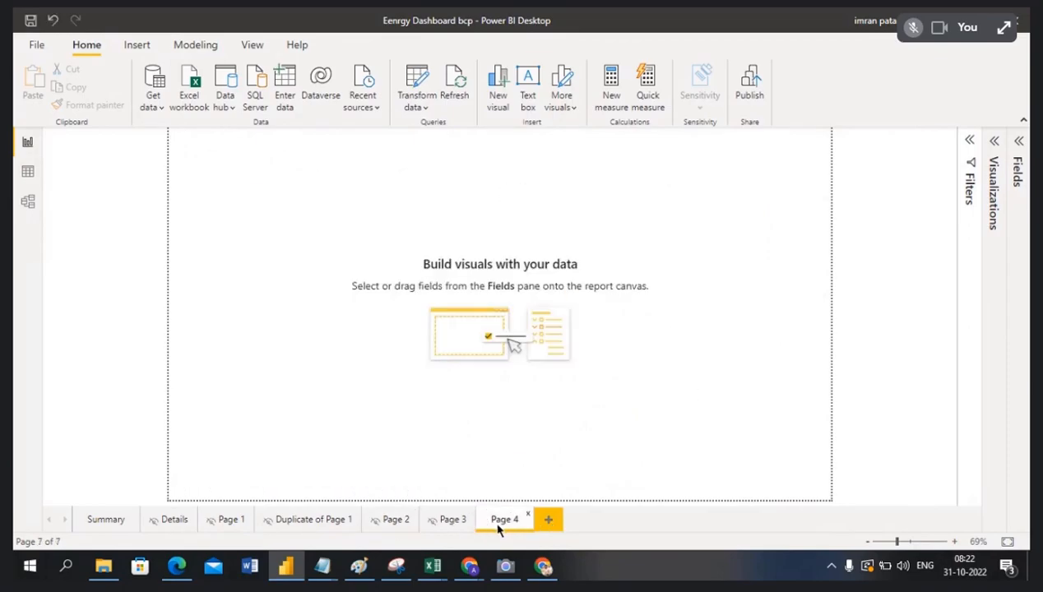
- Expand the Energy Consumptions fields, insert a pie chart on the blank page, enlarge it and move it slightly down
click(1019, 143)
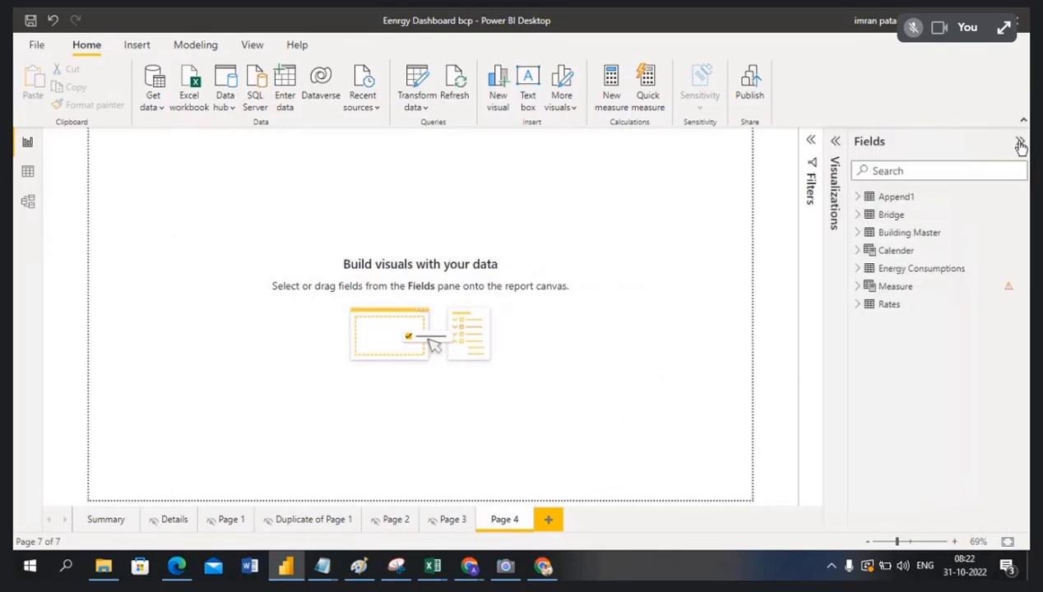
click(858, 269)
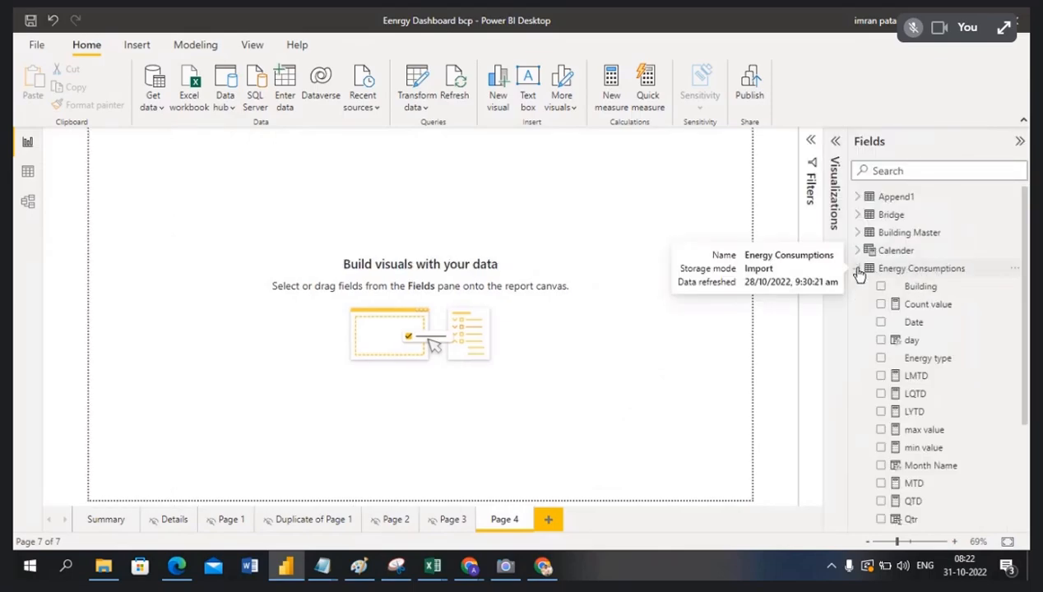
click(836, 144)
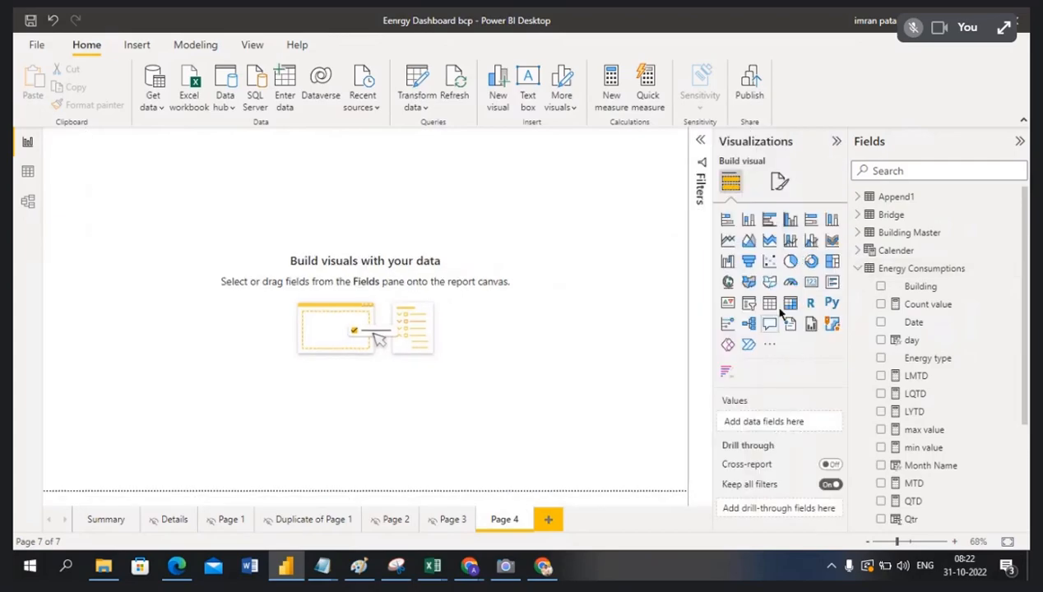
click(790, 263)
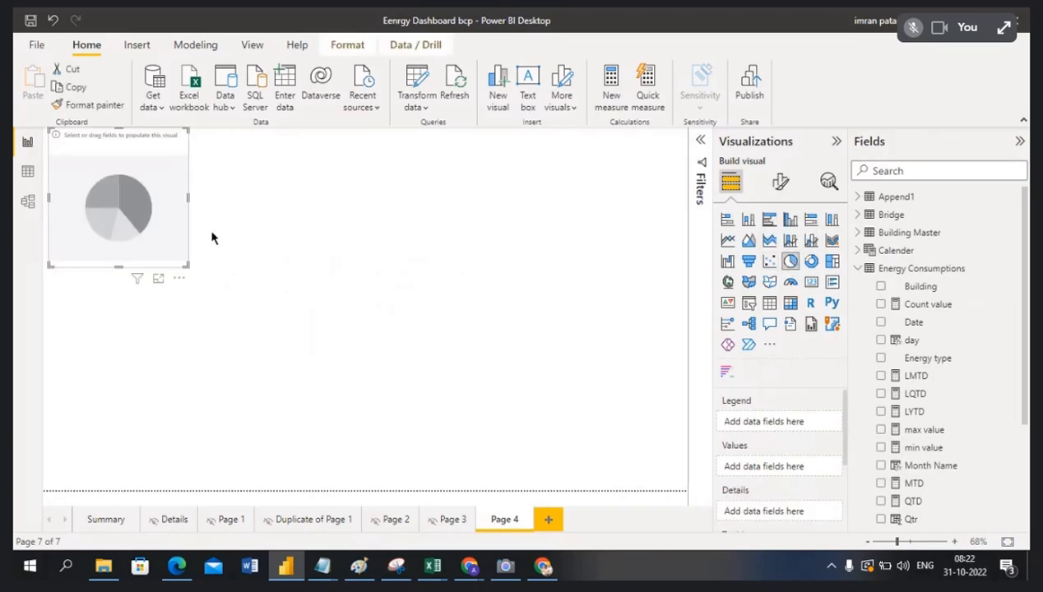
drag(189, 196, 302, 204)
drag(174, 266, 184, 368)
drag(187, 146, 188, 172)
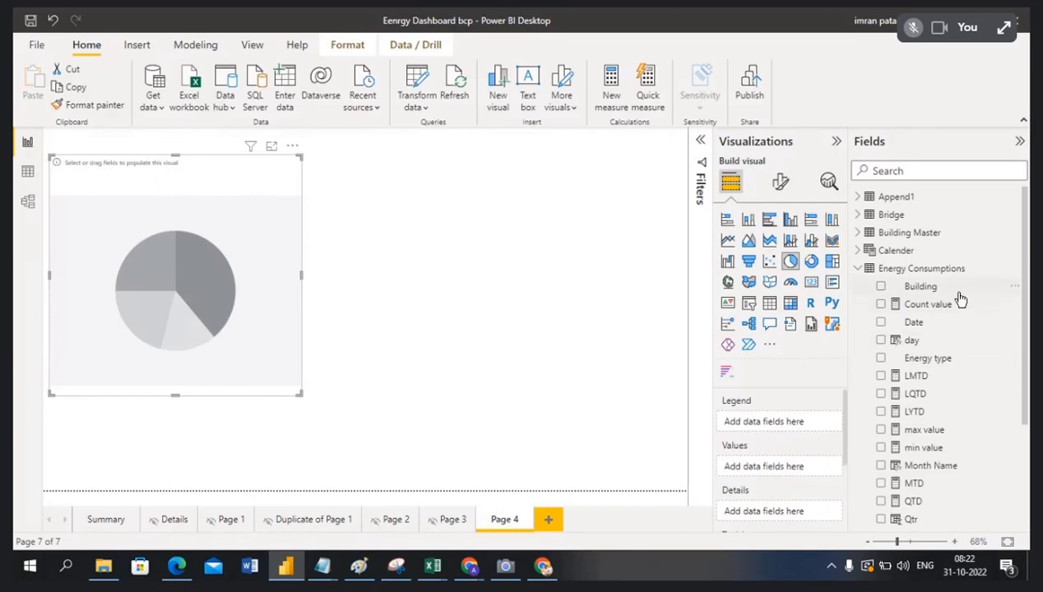
- Assign Value Group as the pie chart's legend and Value from Energy Consumptions as its values
scroll(967, 414, down, 3)
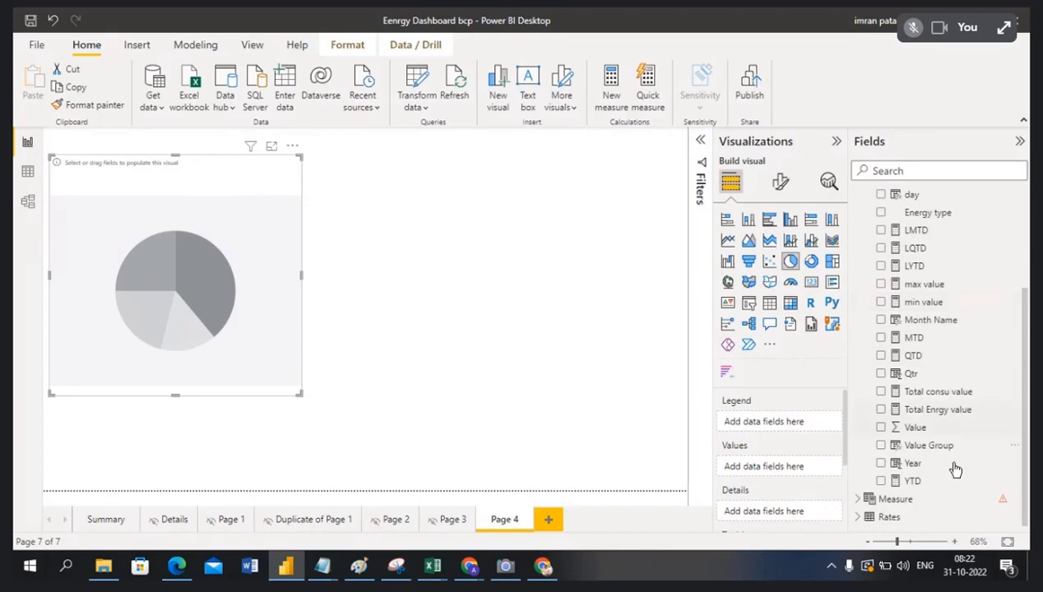
drag(943, 453, 804, 425)
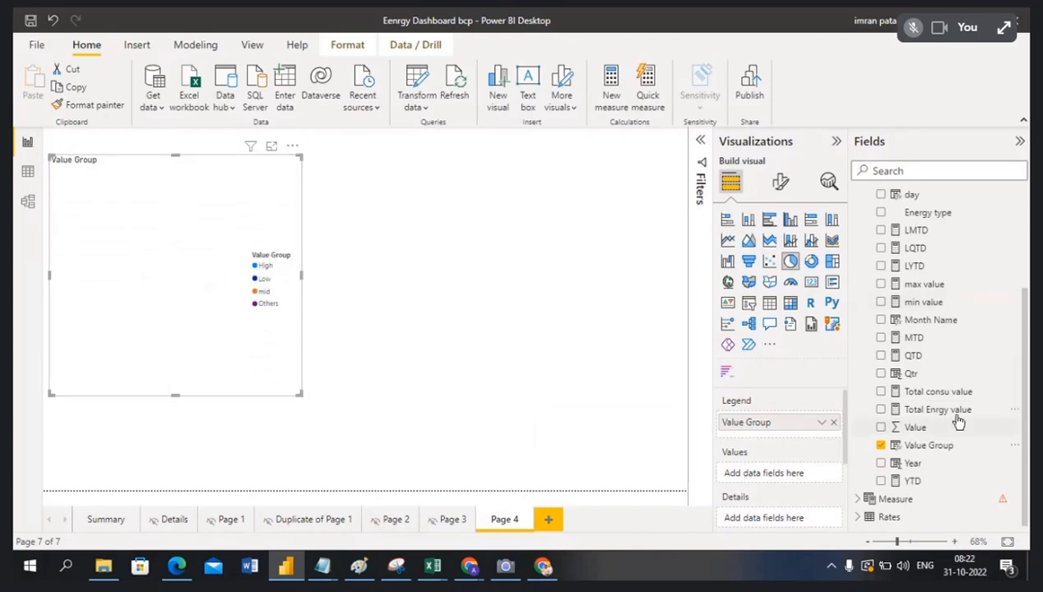
drag(934, 435, 791, 477)
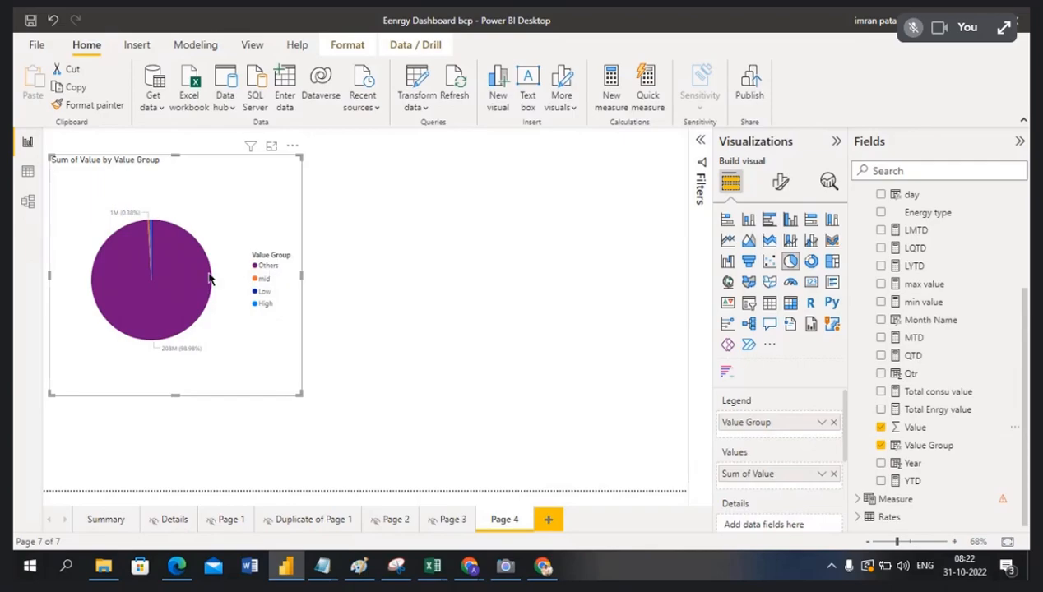
- Inspect the pie chart's slices and highlight the mid, Low and High groups in turn
mouse_move(189, 285)
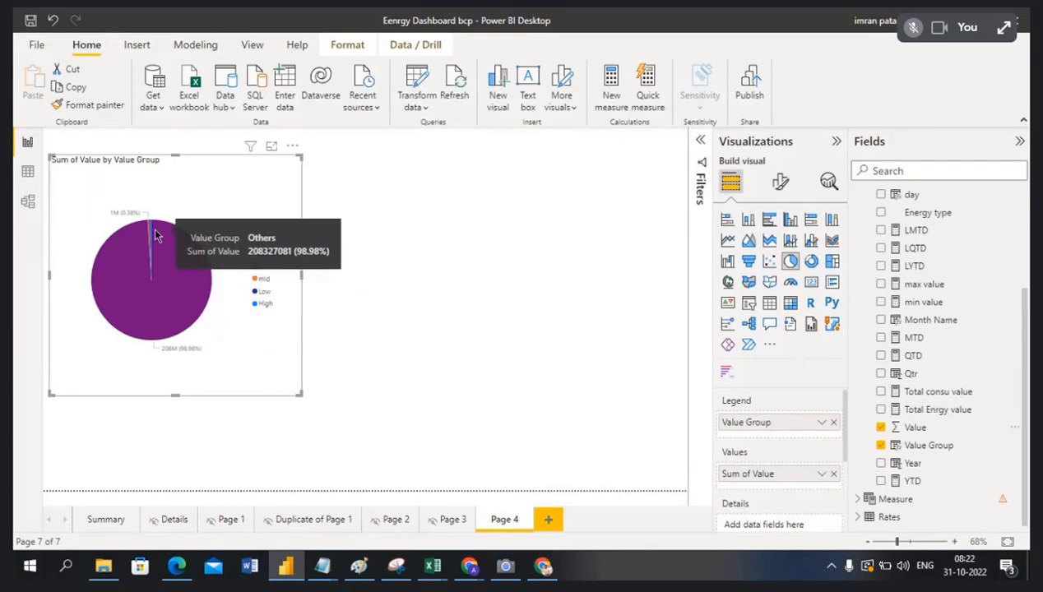
mouse_move(152, 229)
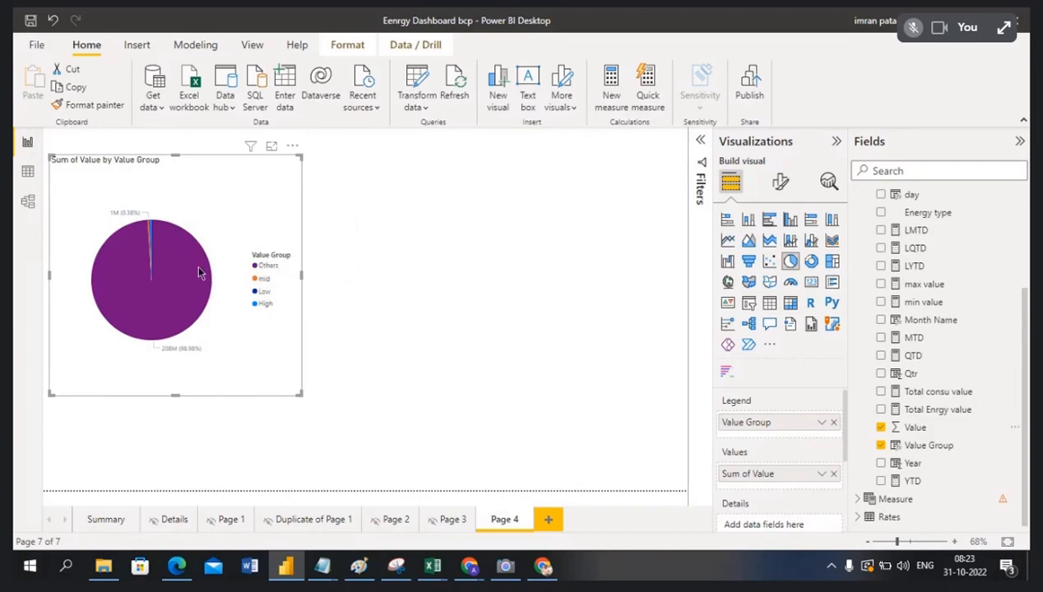
click(256, 281)
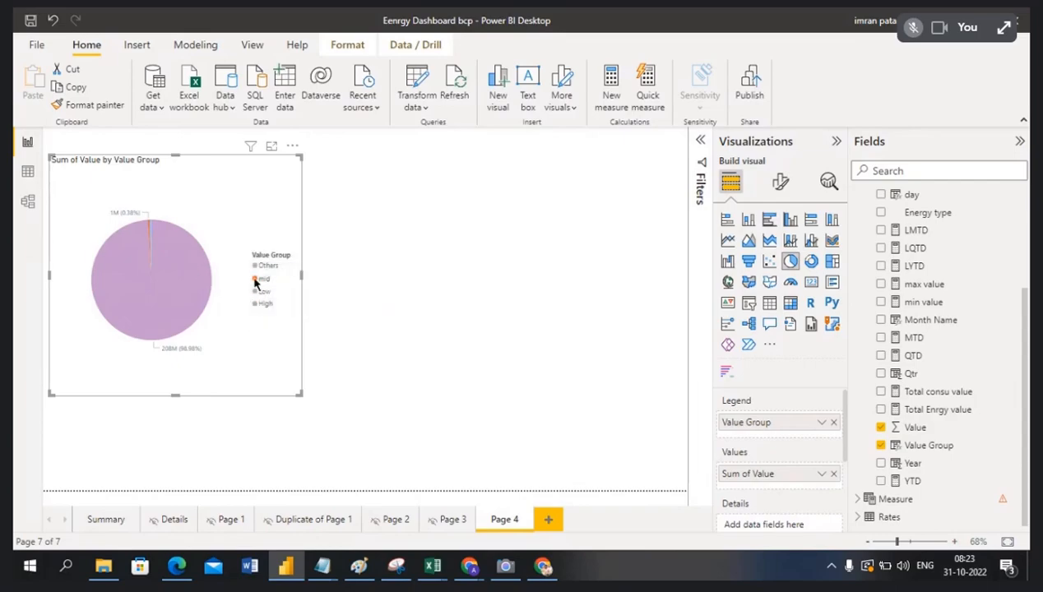
click(256, 280)
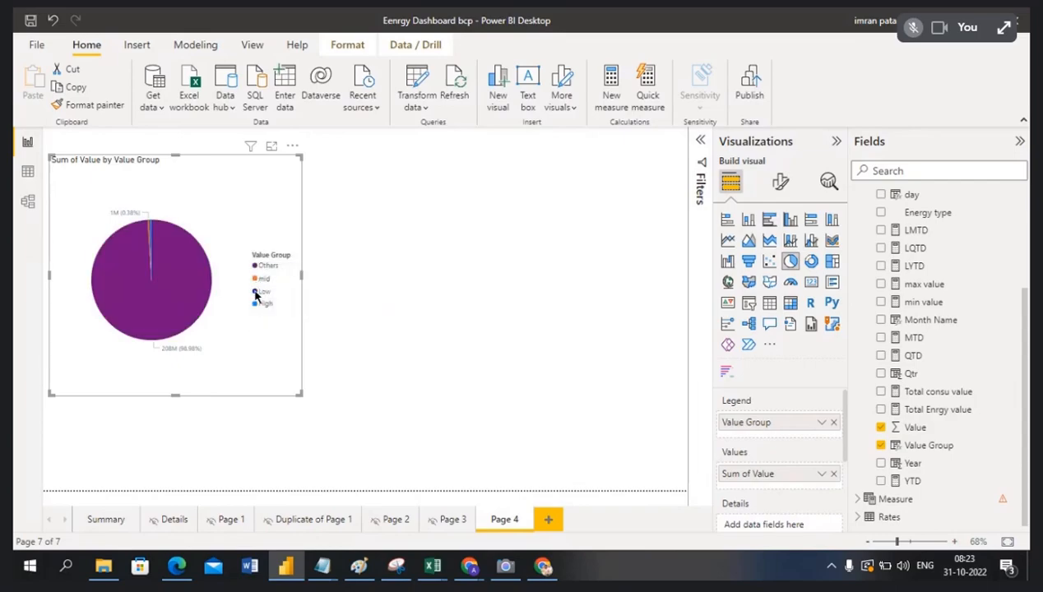
click(256, 294)
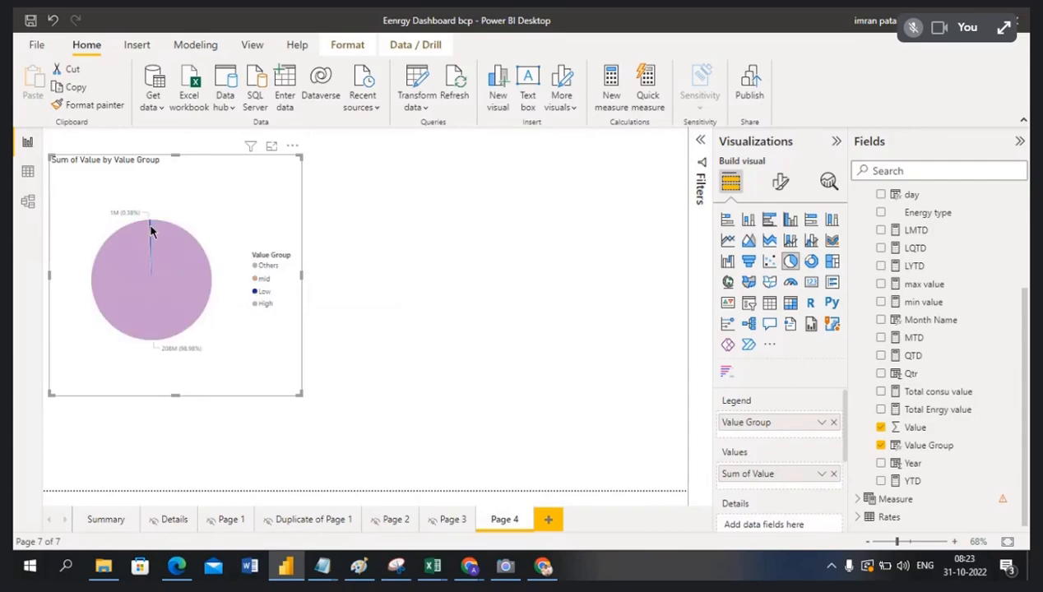
click(256, 305)
- Examine the pie chart in focus mode without the High highlight, check its slice details and return to the report
click(271, 150)
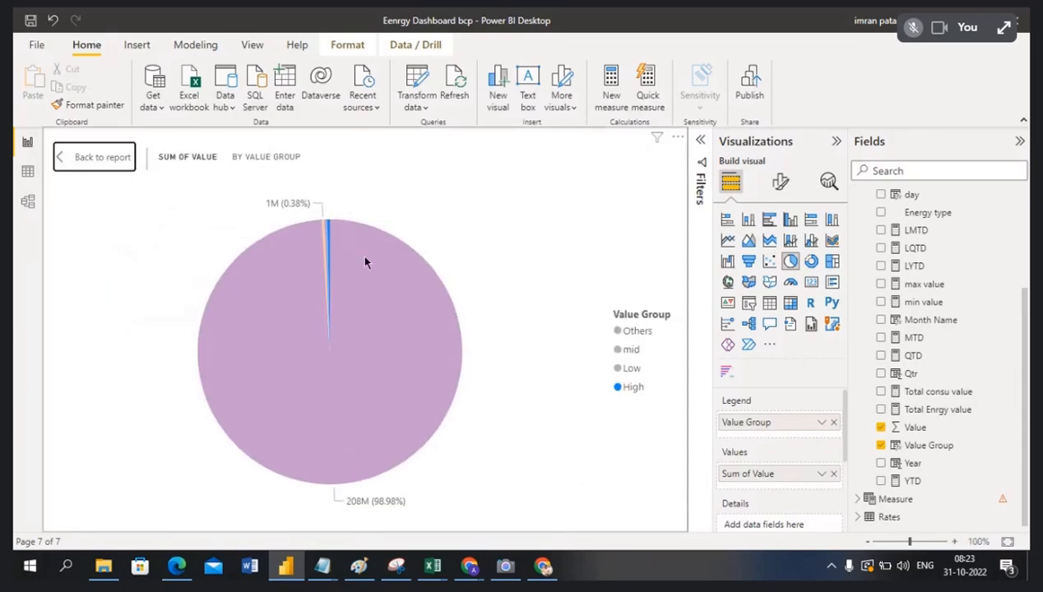
click(619, 389)
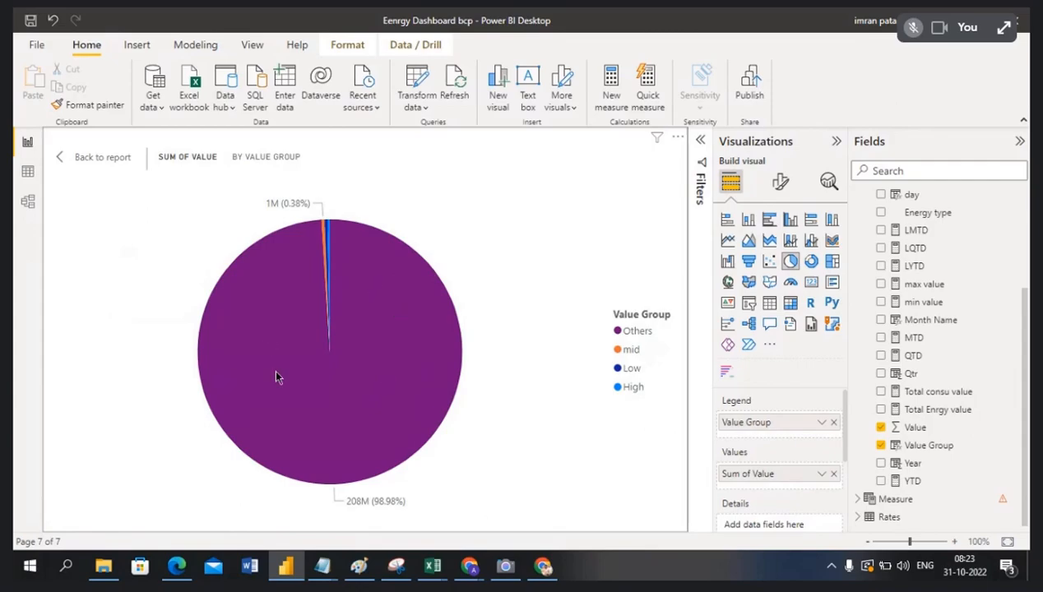
mouse_move(374, 306)
mouse_move(379, 352)
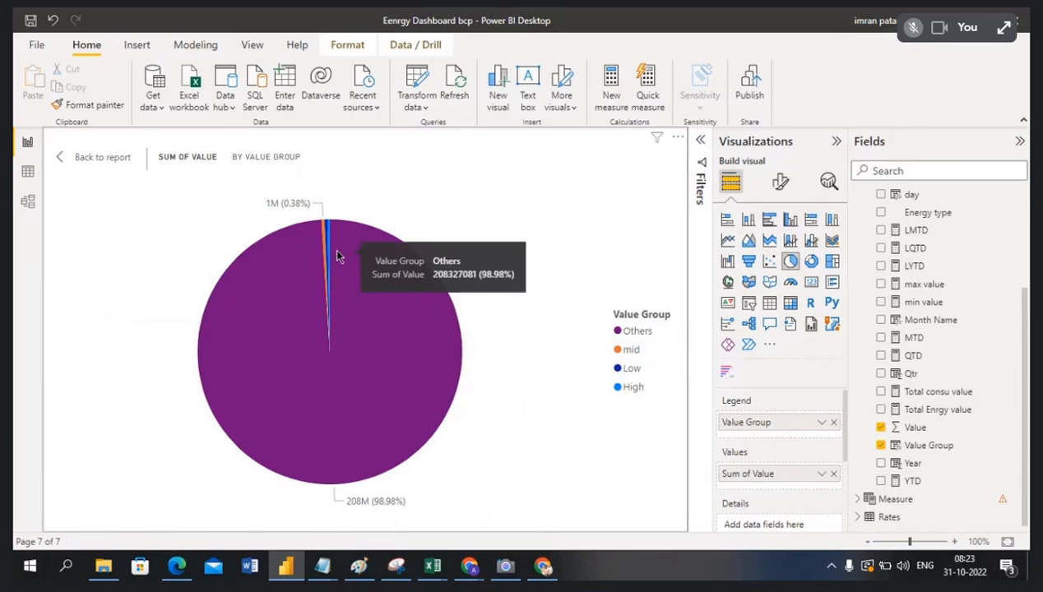
mouse_move(330, 250)
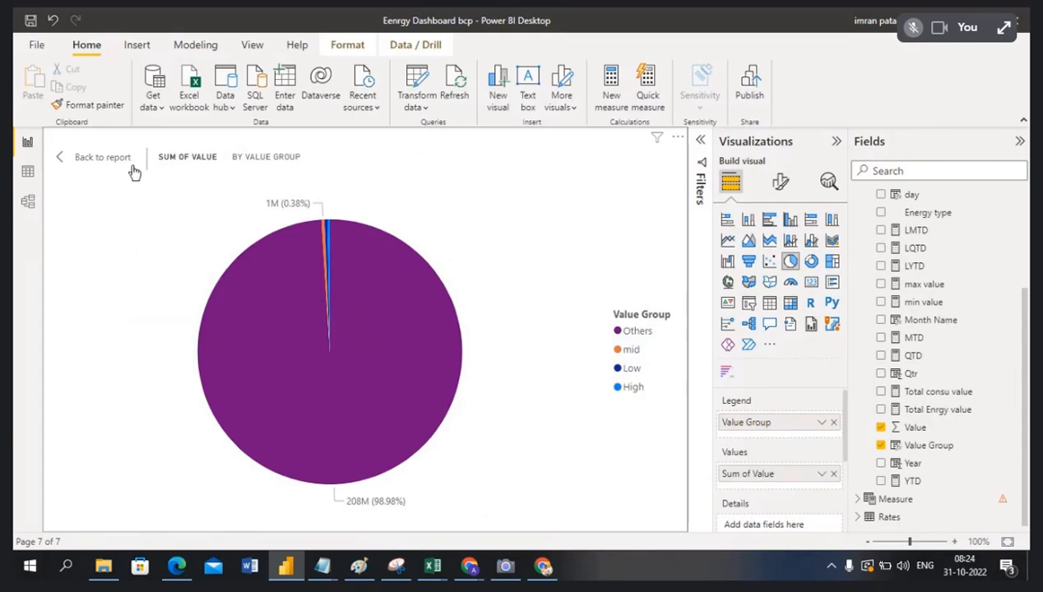
click(97, 162)
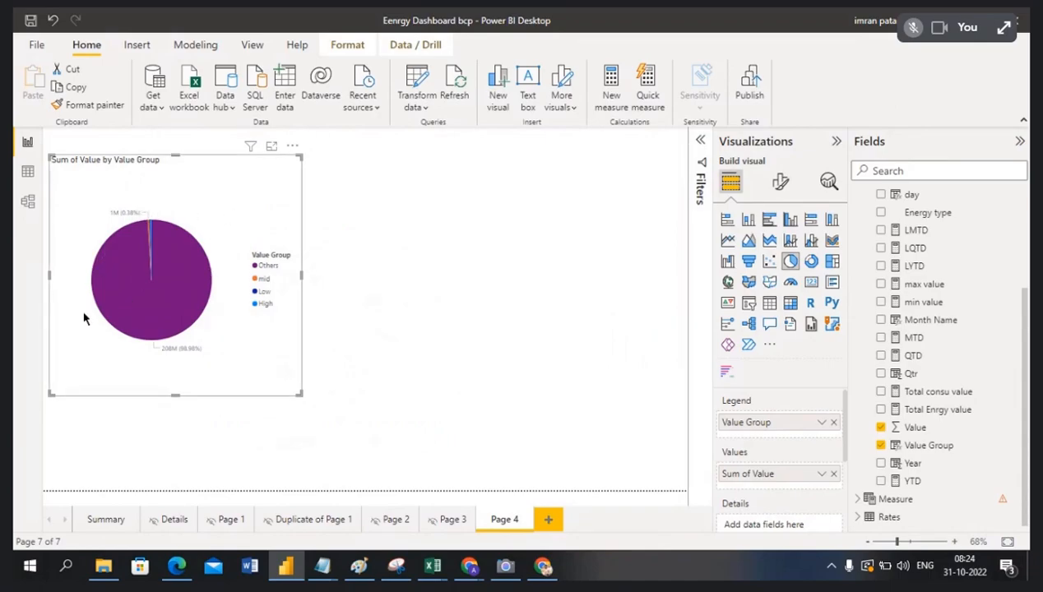
- Convert the pie chart to a stacked column chart and summarise its Value field by Count
click(747, 220)
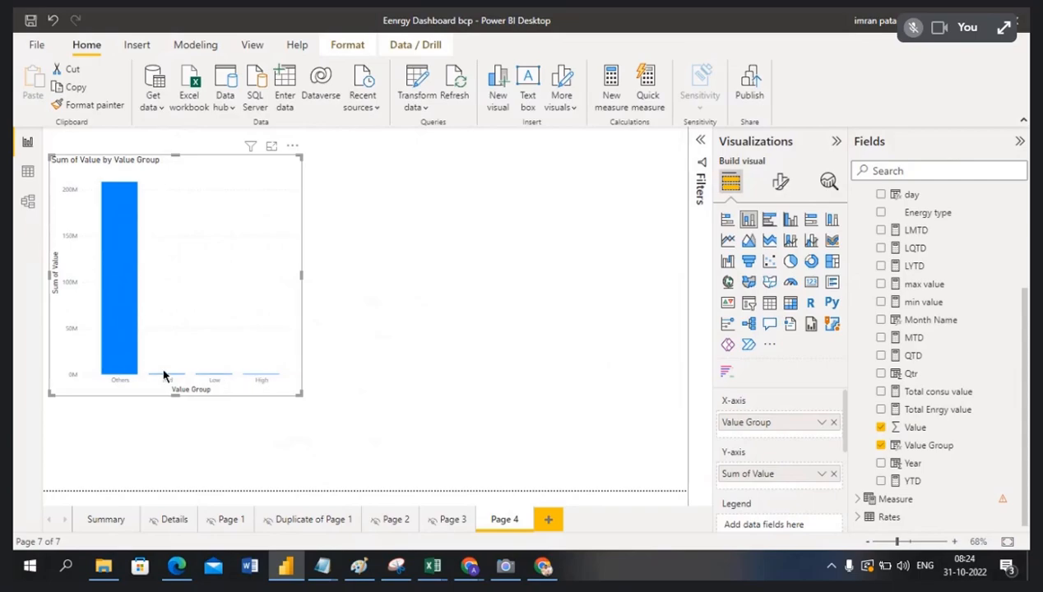
mouse_move(170, 379)
click(821, 475)
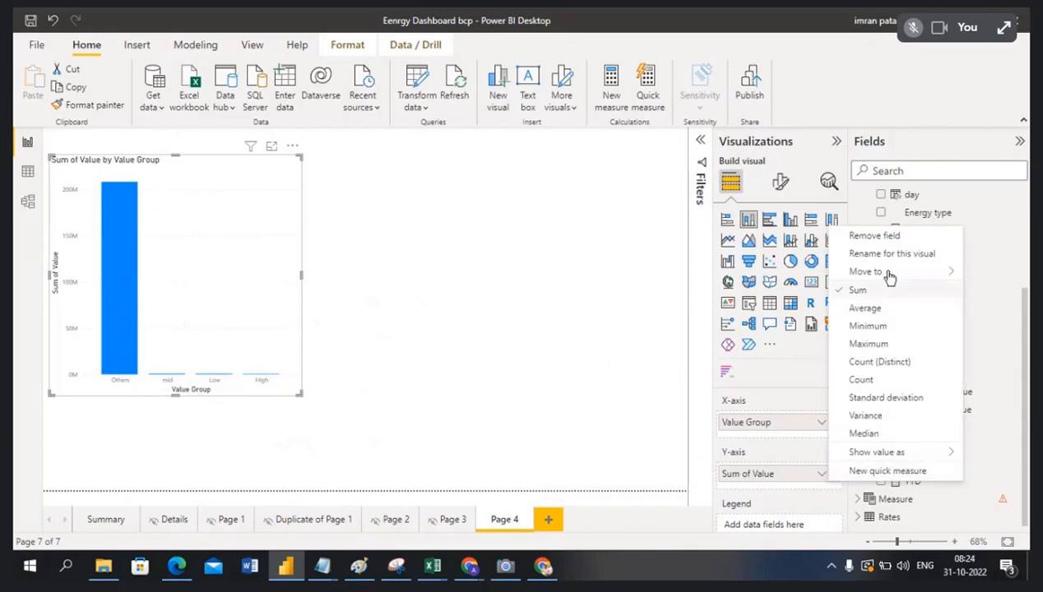
click(860, 380)
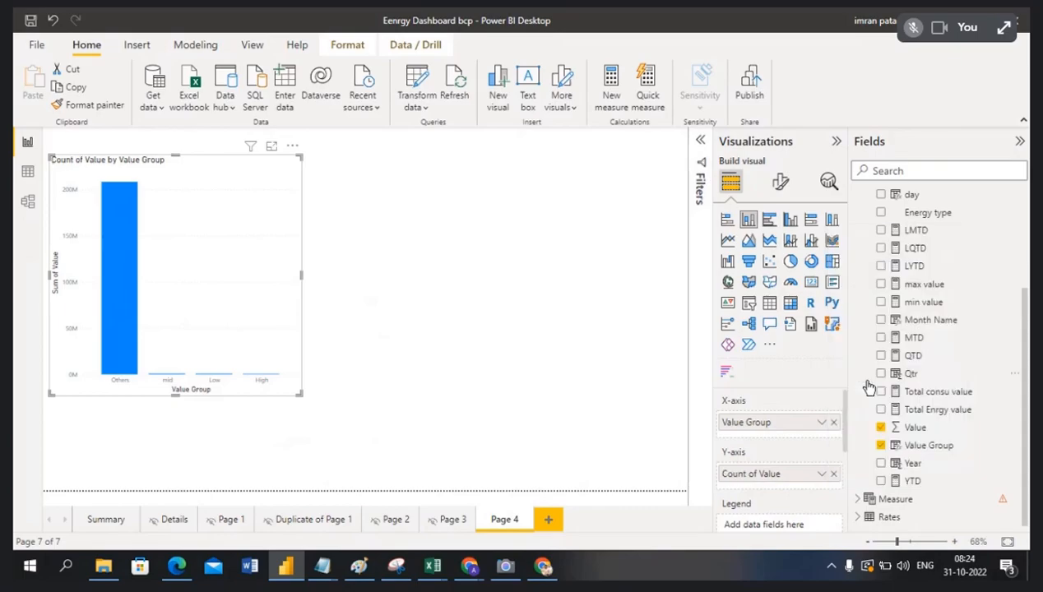
mouse_move(117, 277)
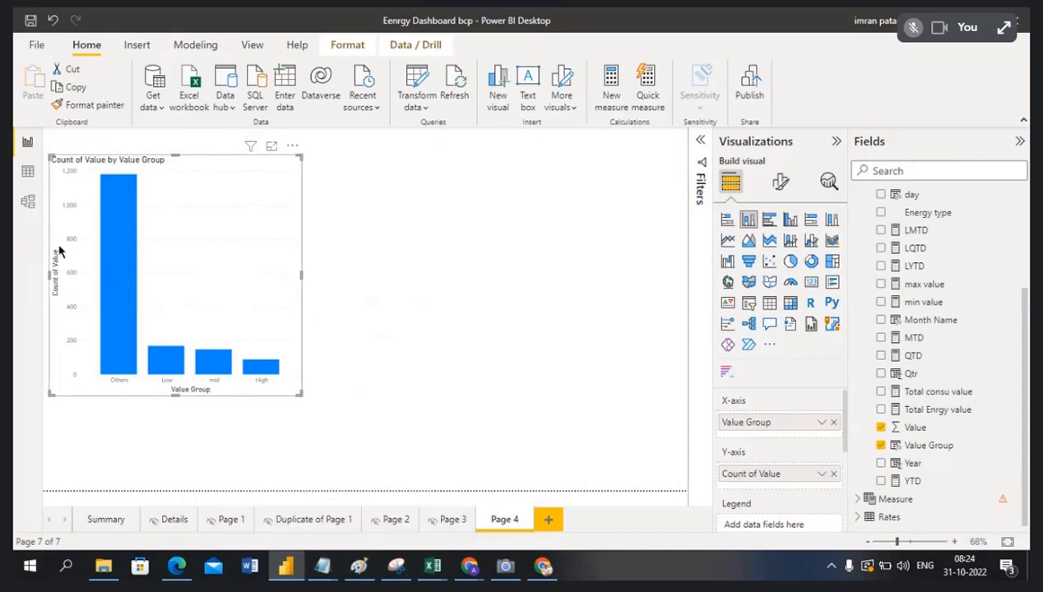
- Filter the Value Group column of the Energy Consumptions data table to High only and check the Value figures
click(28, 173)
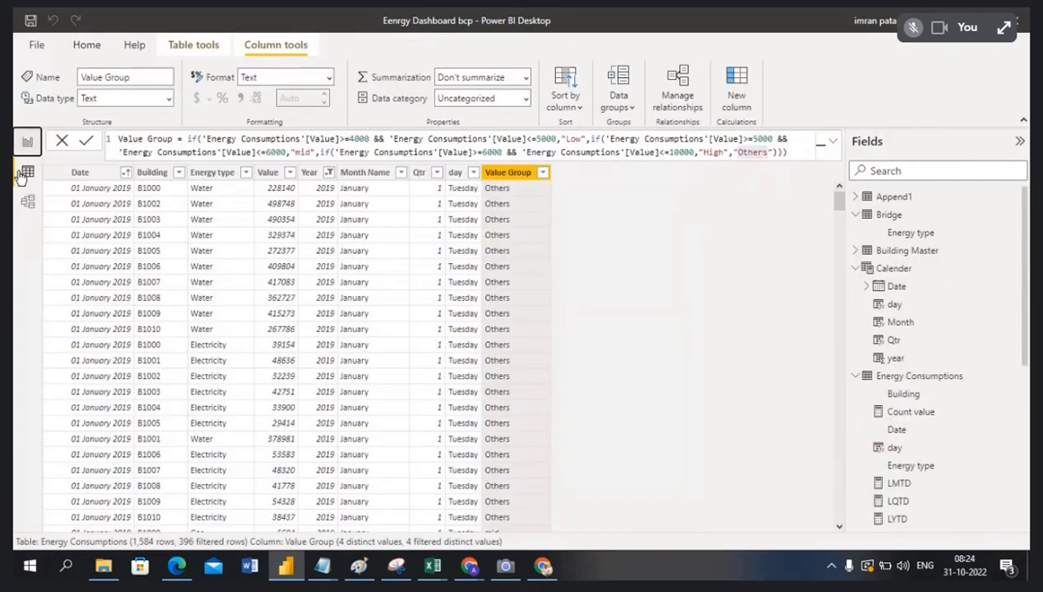
click(543, 172)
click(571, 326)
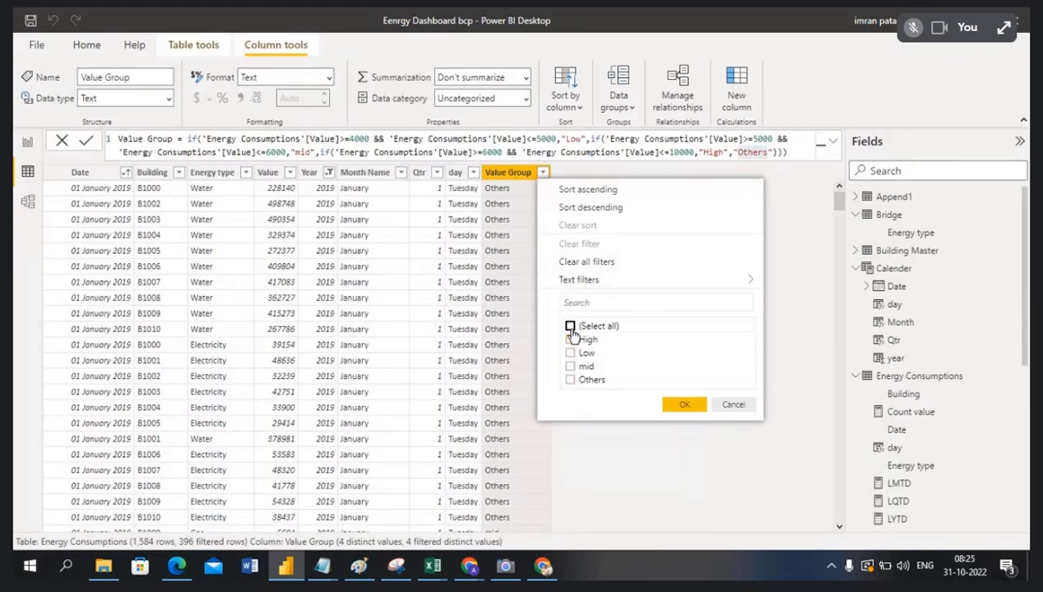
click(570, 340)
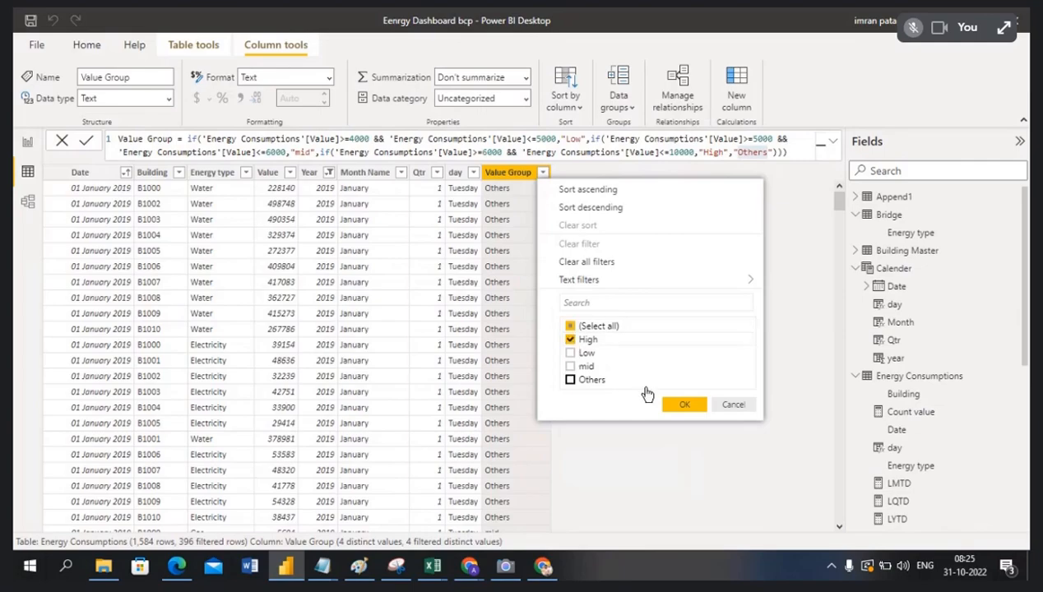
click(686, 404)
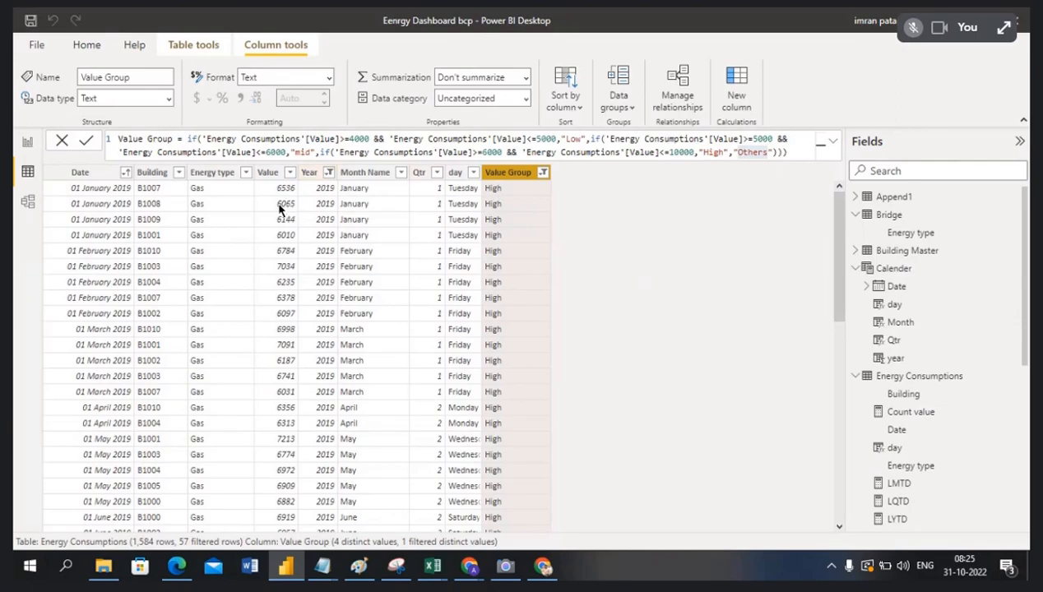
- Return to the report and check the column chart's count details for the Low, mid and High groups
click(28, 143)
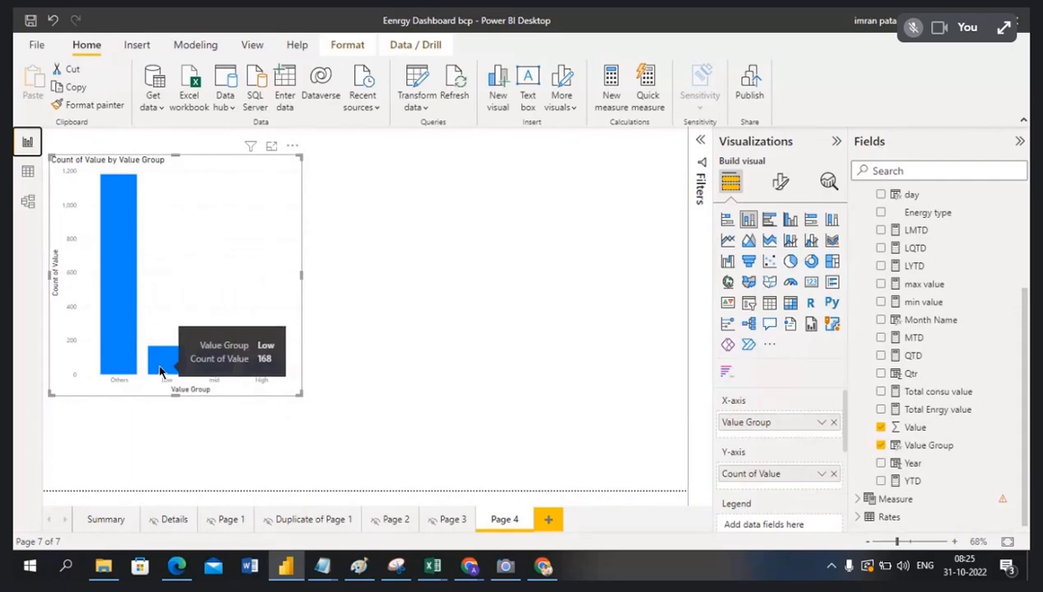
mouse_move(206, 372)
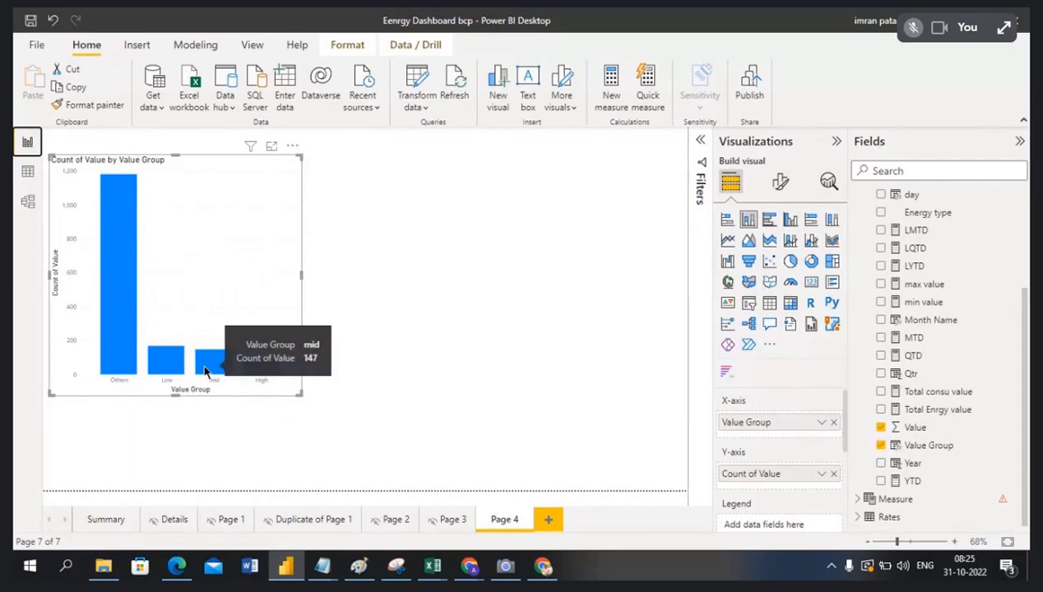
mouse_move(261, 370)
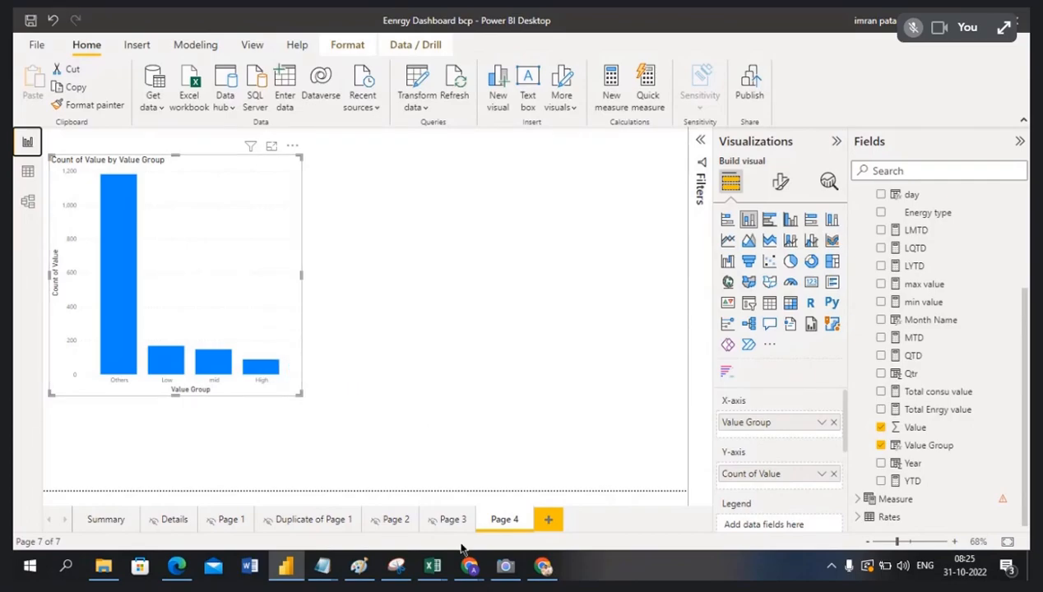
- Switch to the Power consume workbook in Excel and add a new worksheet
mouse_move(433, 567)
click(525, 506)
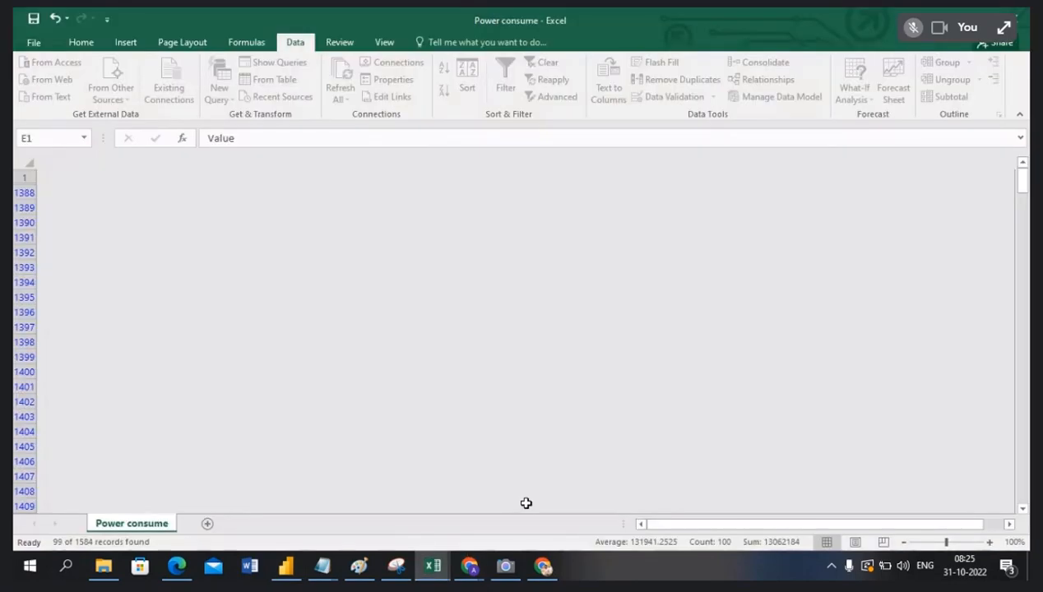
click(207, 523)
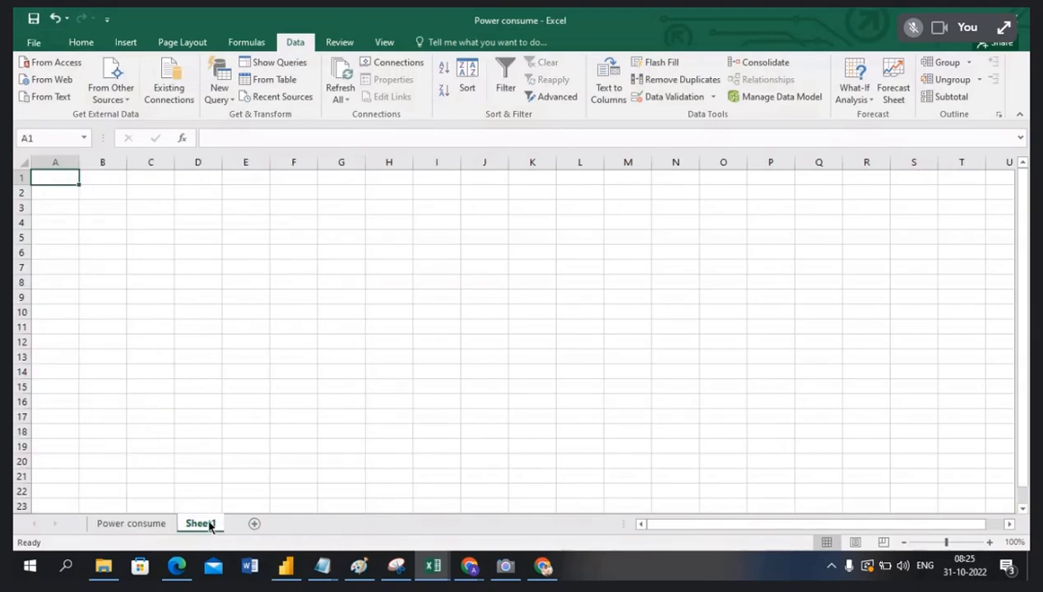
- Enter the headers "student" in B3 and "Total marks" in C3, and widen column C to fit its header
click(99, 209)
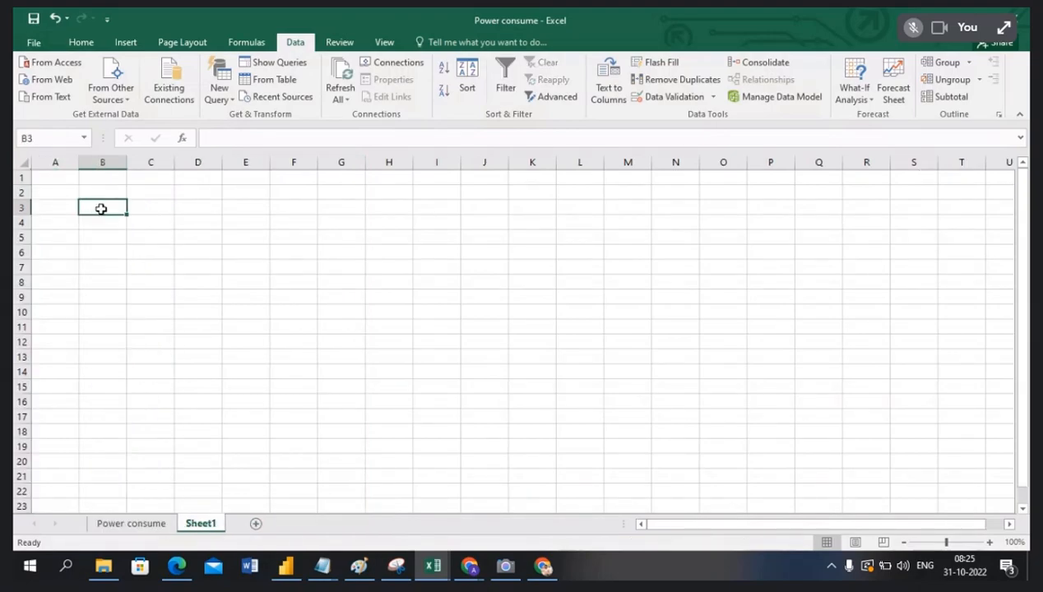
click(153, 209)
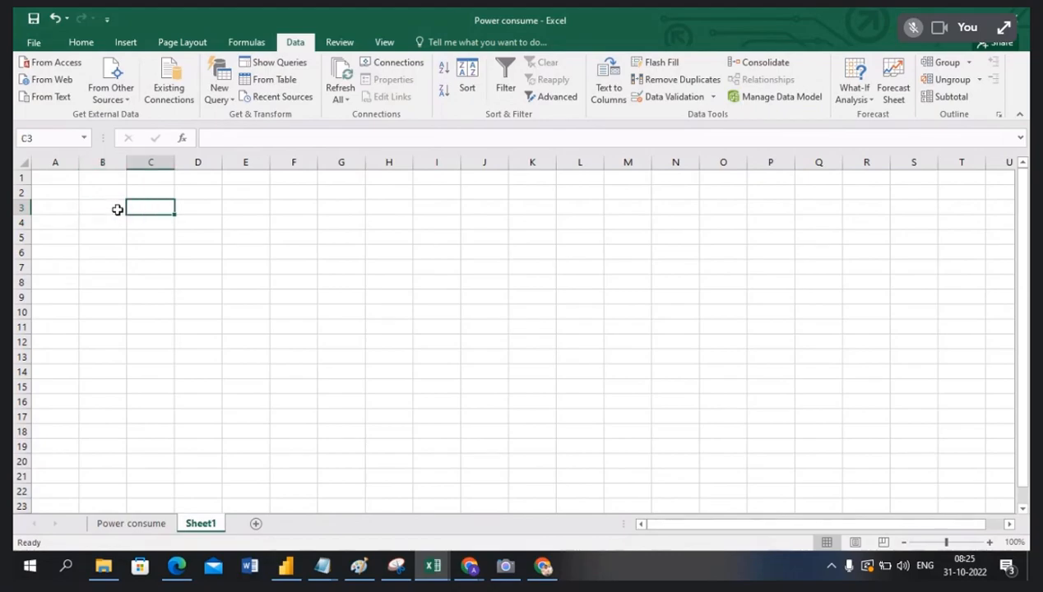
click(119, 210)
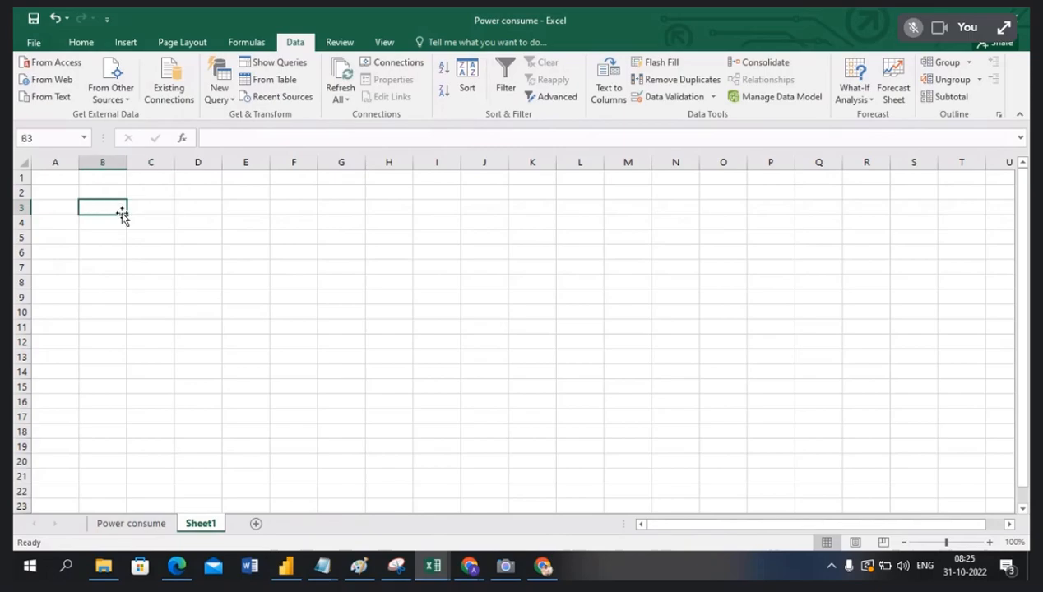
text(studdnt)
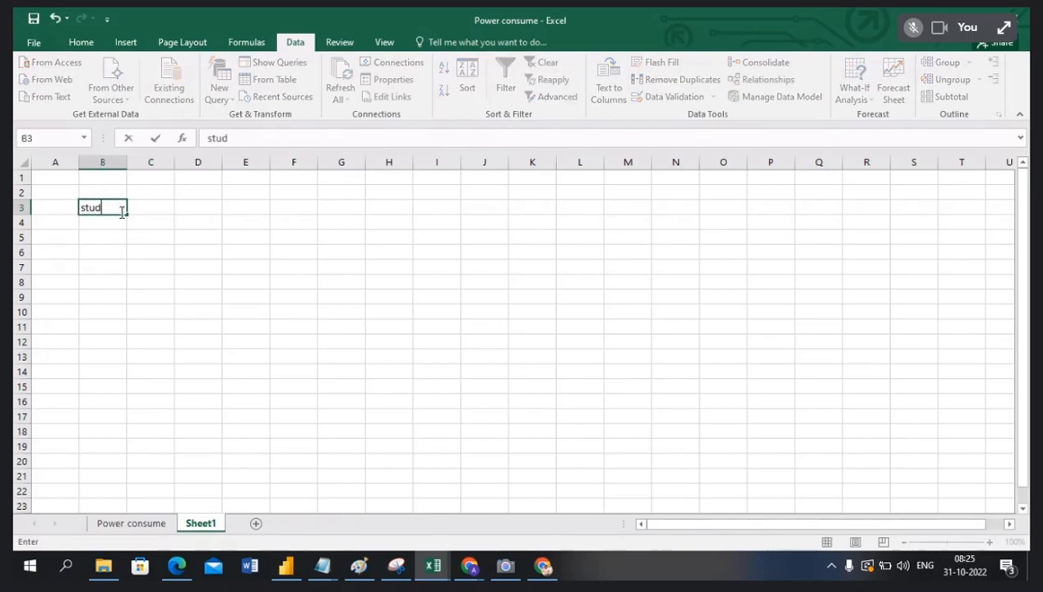
key(BackSpace)
key(BackSpace)
key(BackSpace)
text(ent)
key(Tab)
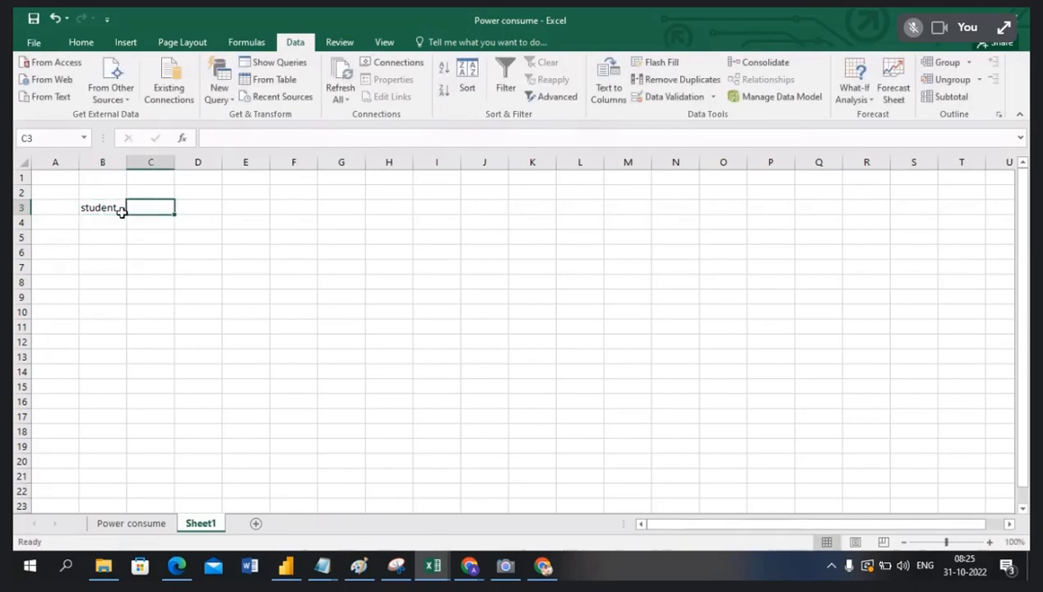
text(Total marks)
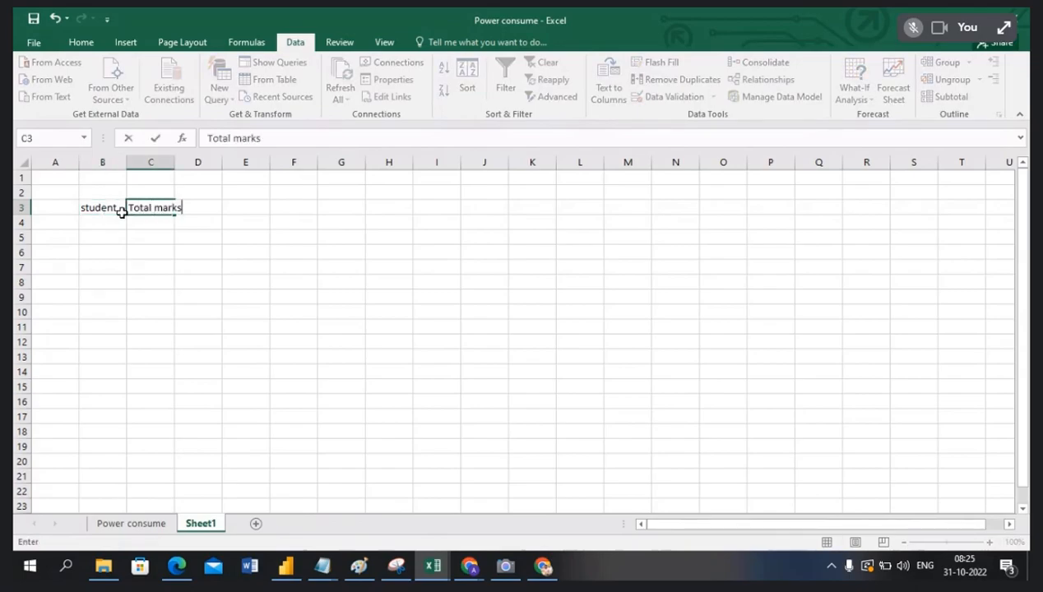
key(Tab)
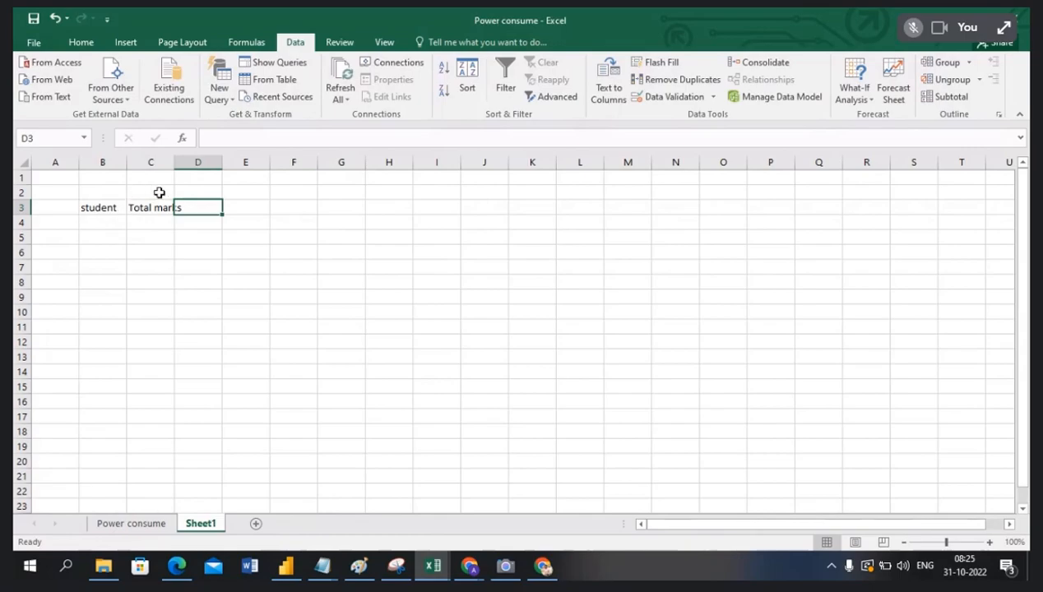
drag(173, 163, 199, 162)
- List the students A, B, C, D, E and F in cells B4 to B9
click(111, 219)
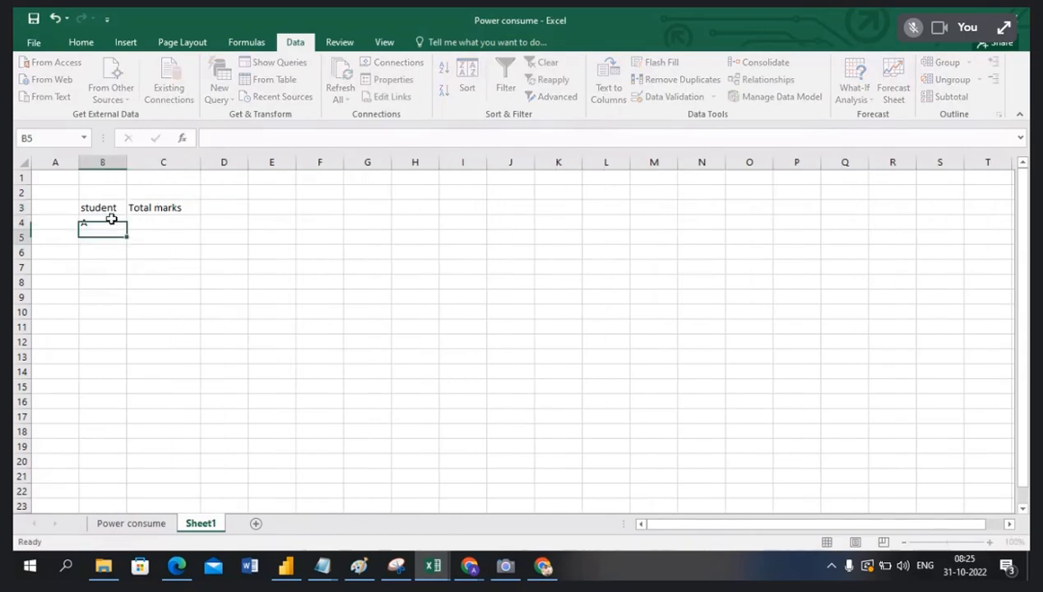
key(Return)
text(B)
key(Return)
text(C)
key(Return)
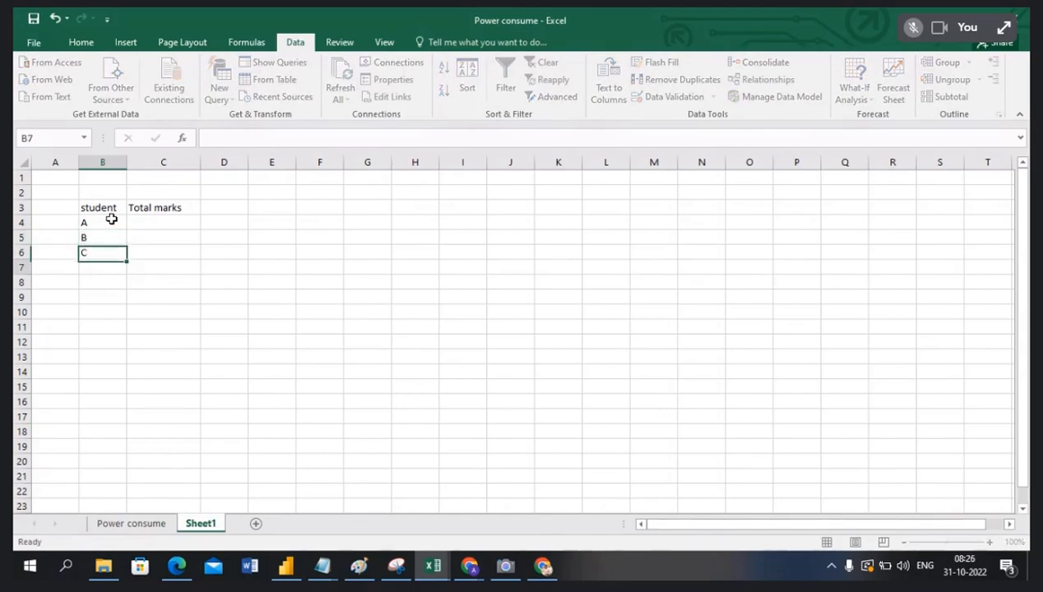
text(D)
key(Return)
text(E)
key(Return)
text(F)
key(Right)
- Fill the Total marks cells C4 to C9 with 500, 450, 520, 450, 480 and 600
key(Up)
key(Up)
key(Up)
key(Up)
key(Up)
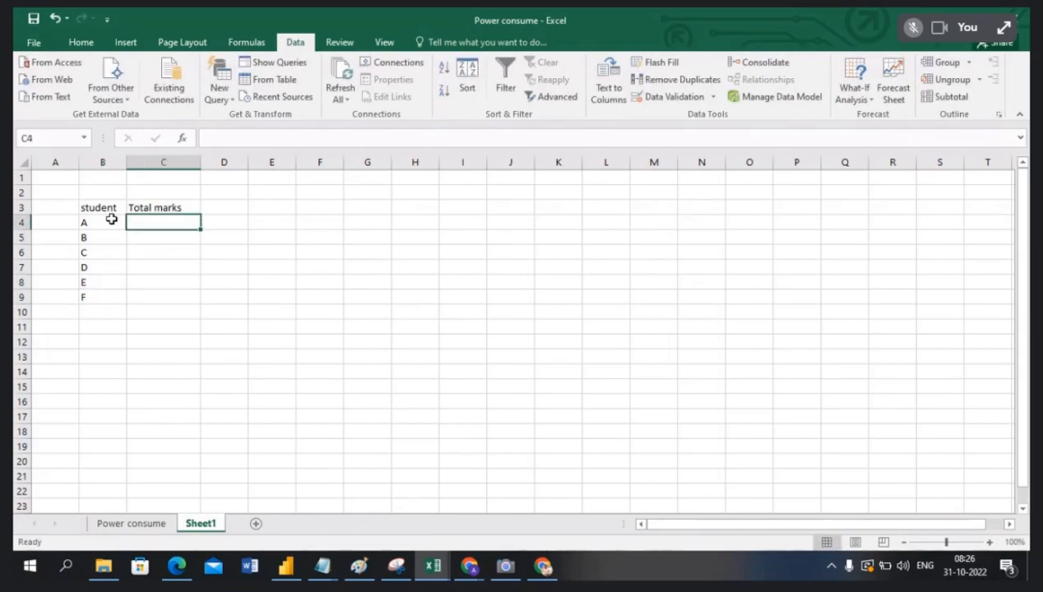
text(500)
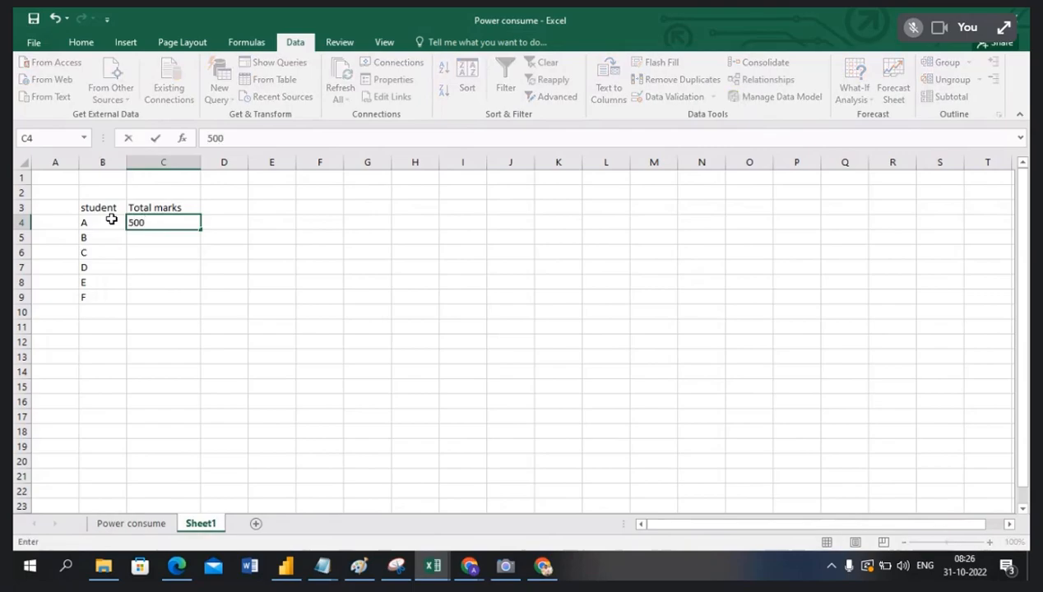
key(Return)
text(450)
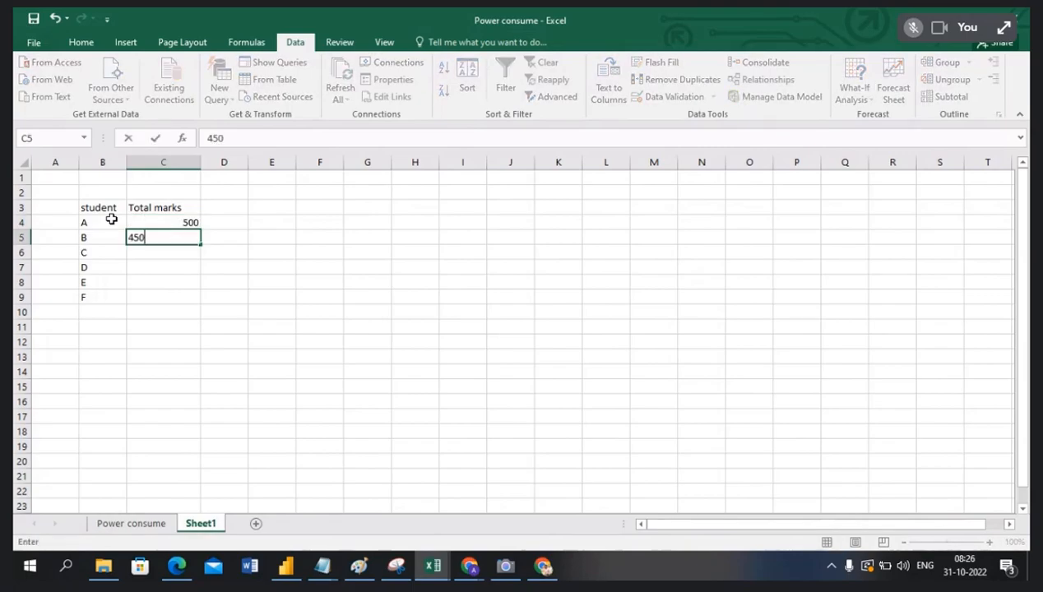
key(Return)
text(5)
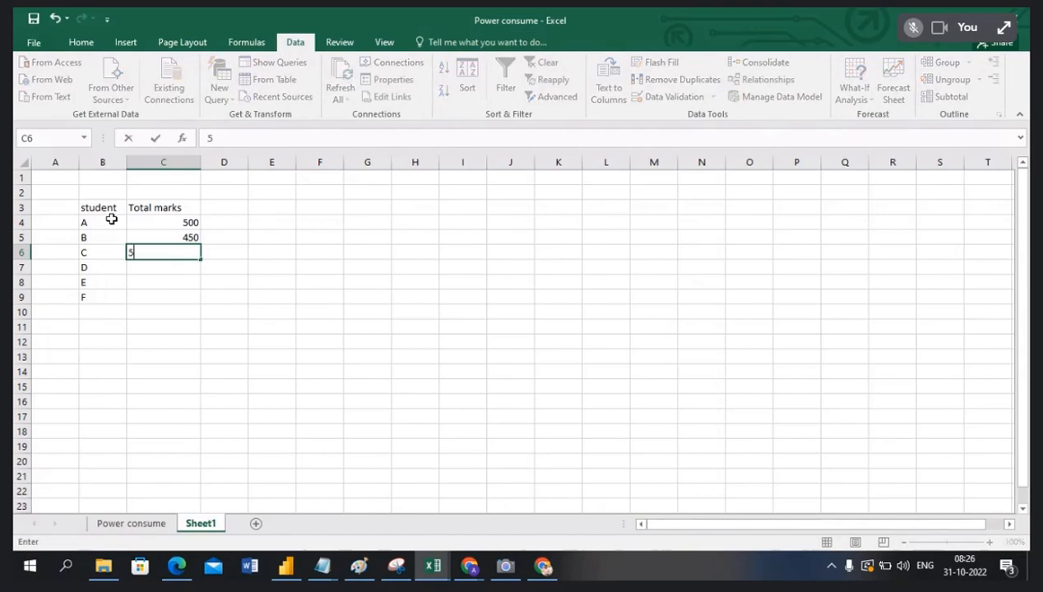
text(20)
key(Return)
text(450)
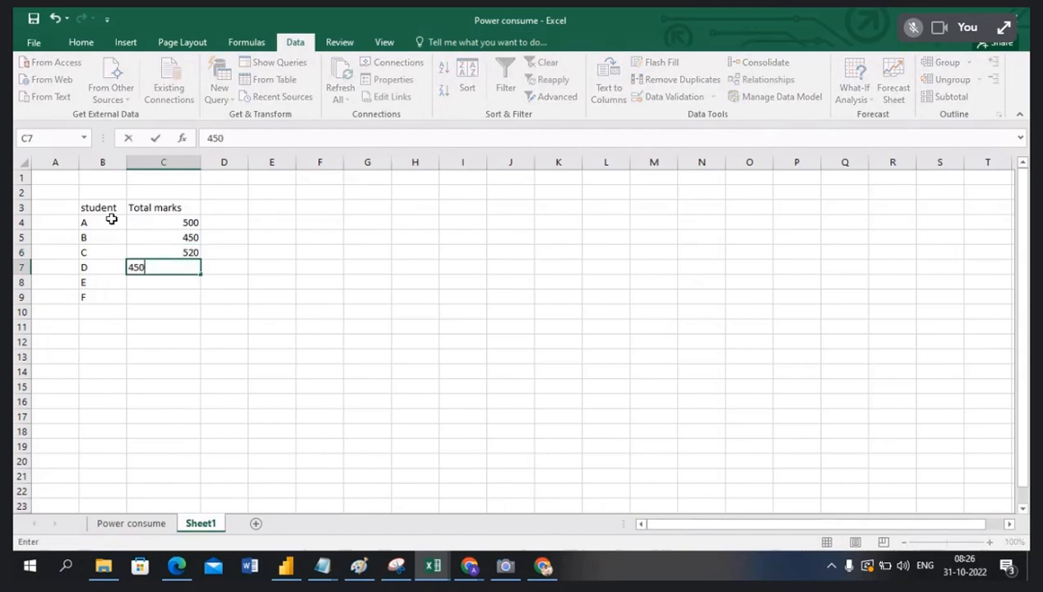
key(Return)
text(480)
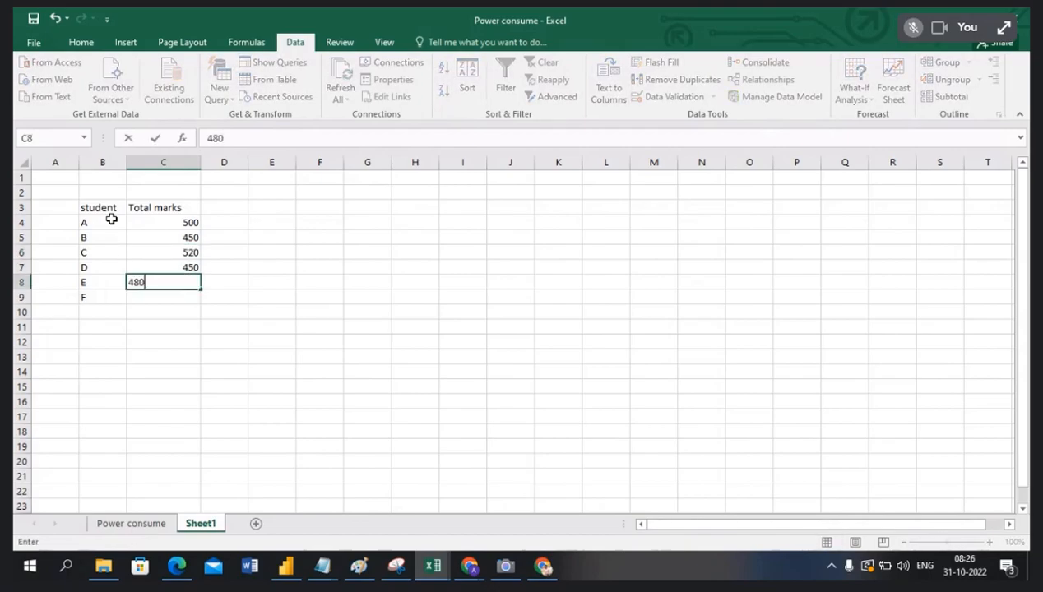
key(Return)
text(600)
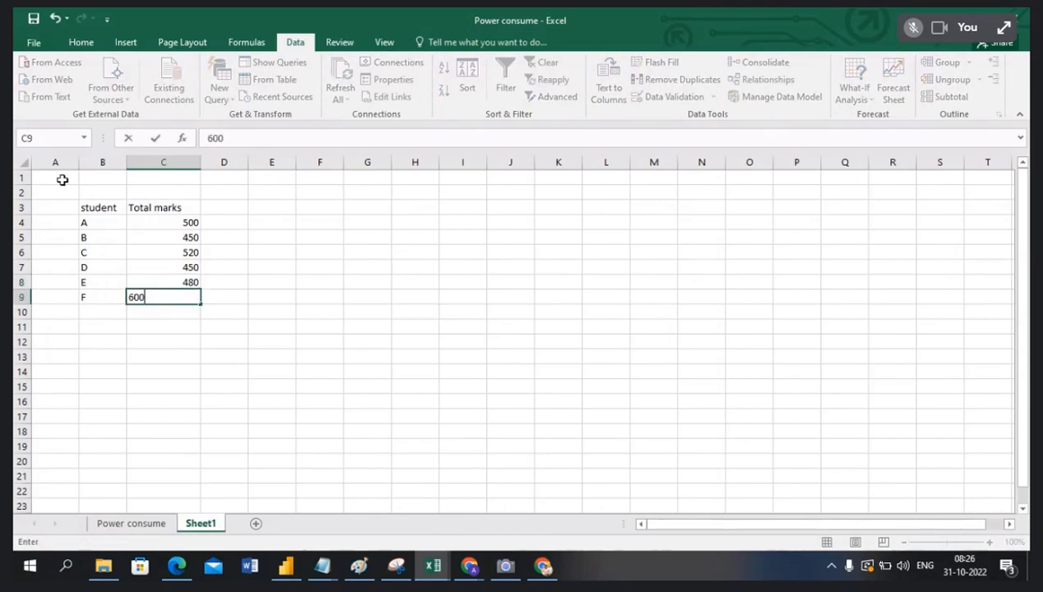
click(300, 315)
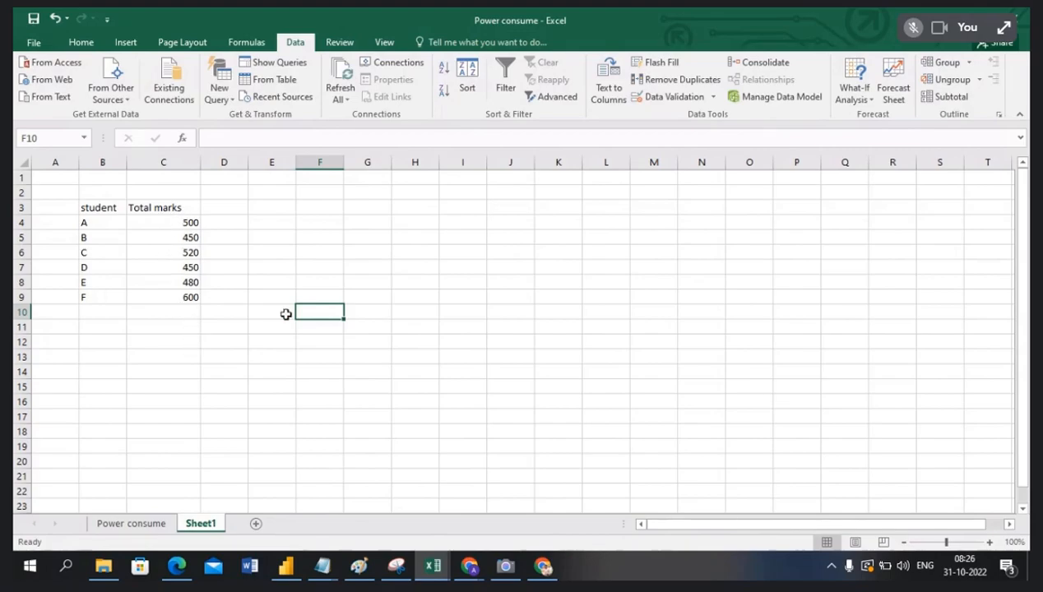
- Add the header "Grade" in cell D3 beside Total marks
click(242, 210)
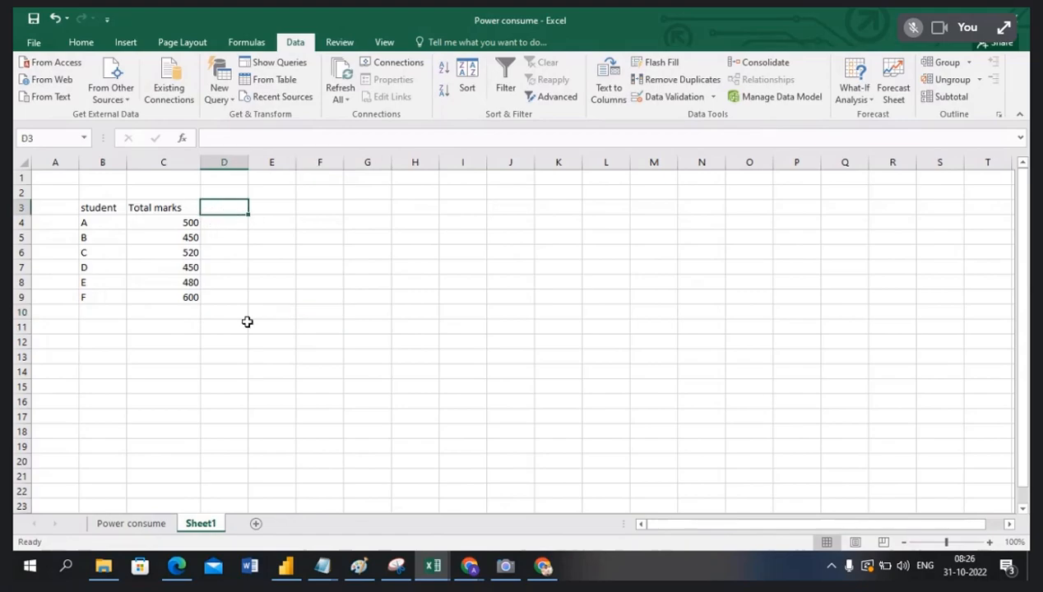
text(G)
key(BackSpace)
text(Grate)
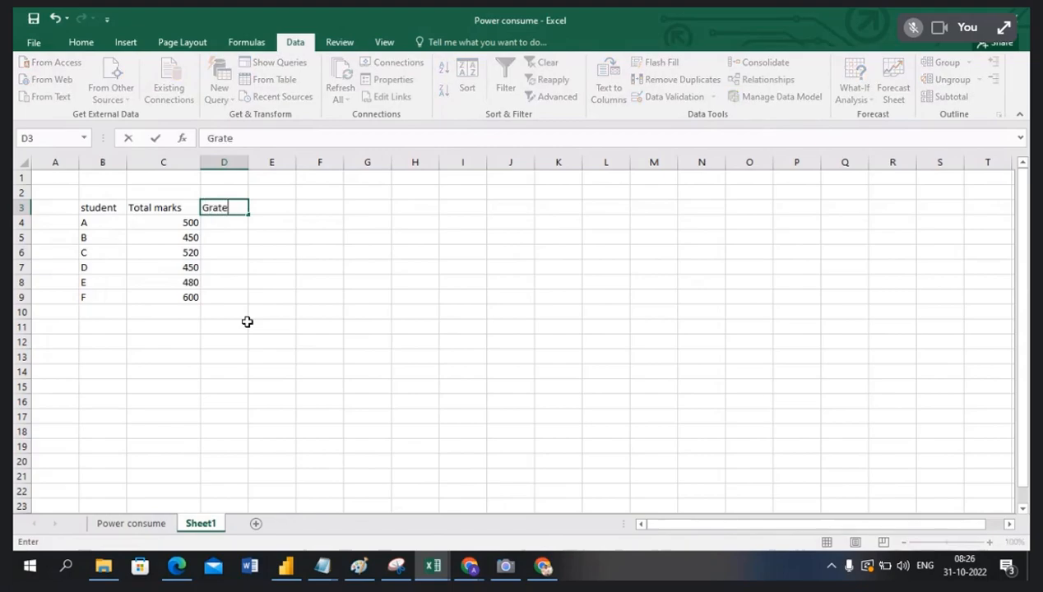
key(BackSpace)
key(BackSpace)
text(de)
click(250, 324)
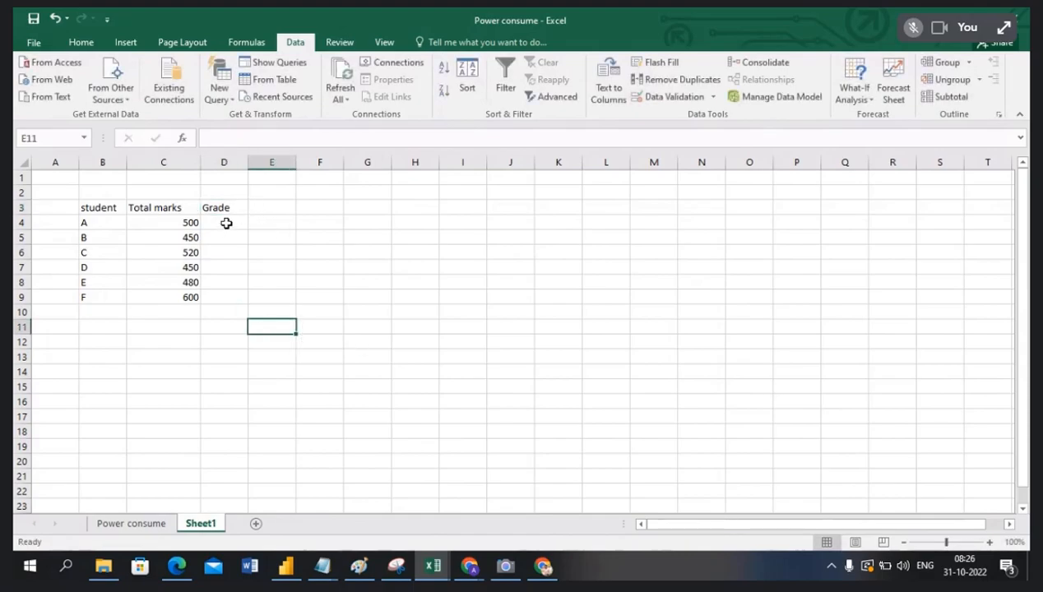
- Start a nested grade condition as text in H5: if(Total marks >=300 && Total marks<=400 "C", followed by an opening second if on Total marks
click(226, 223)
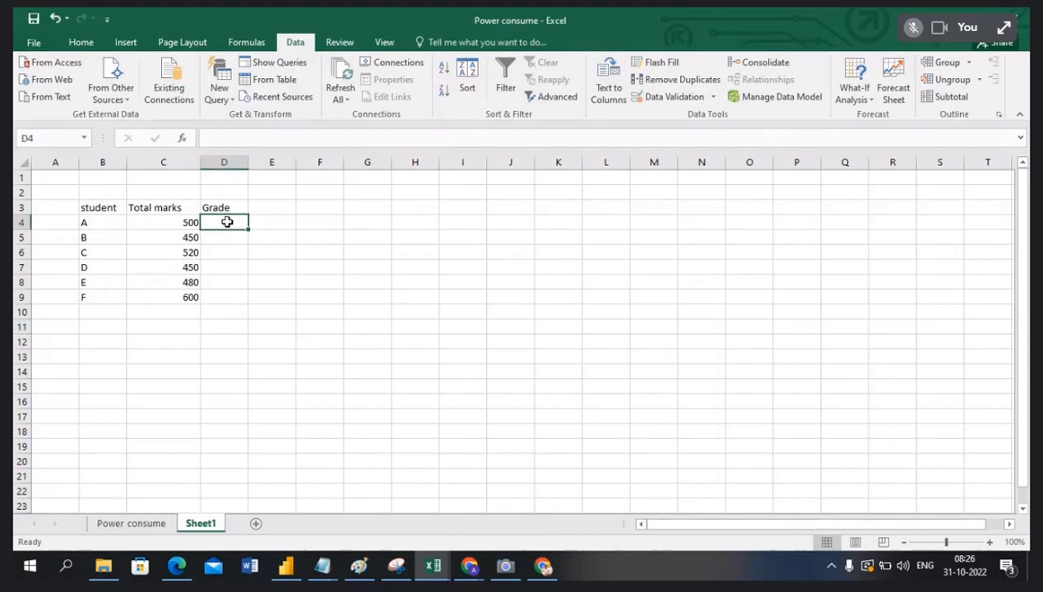
click(430, 240)
text(if)
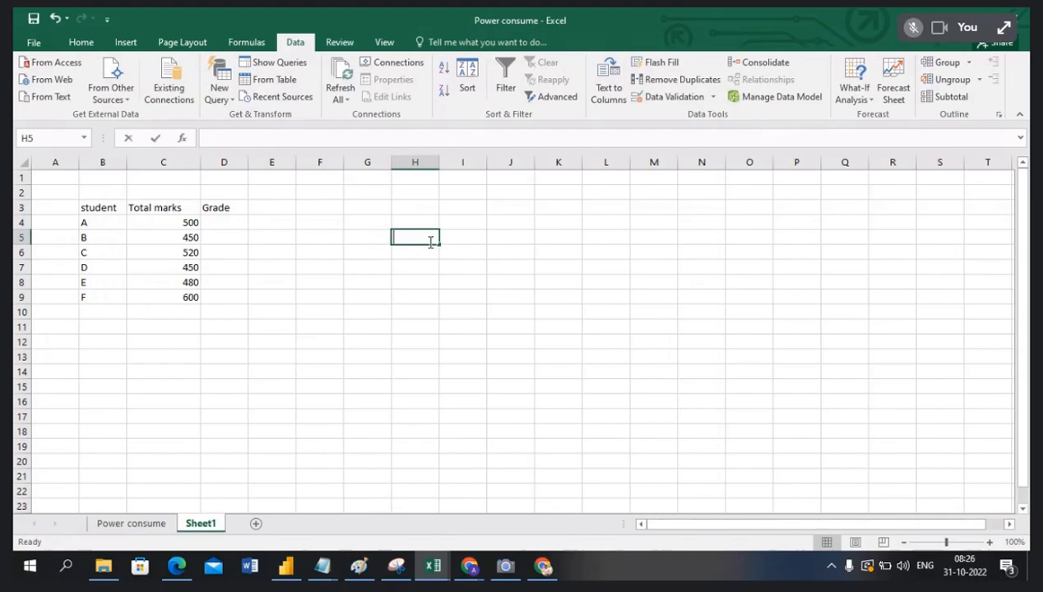
text((Total marks)
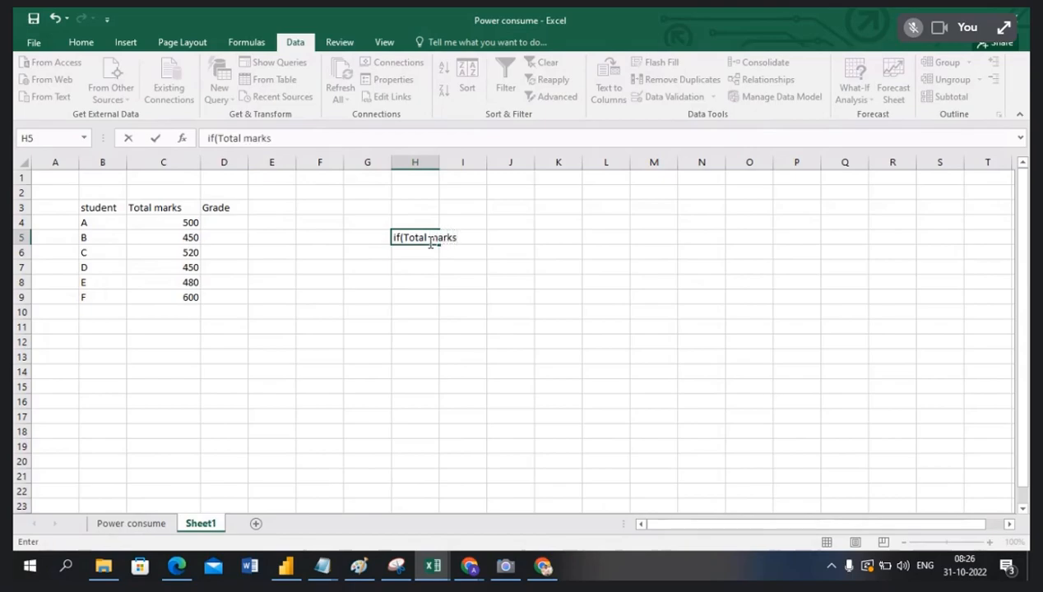
text( >=300 && )
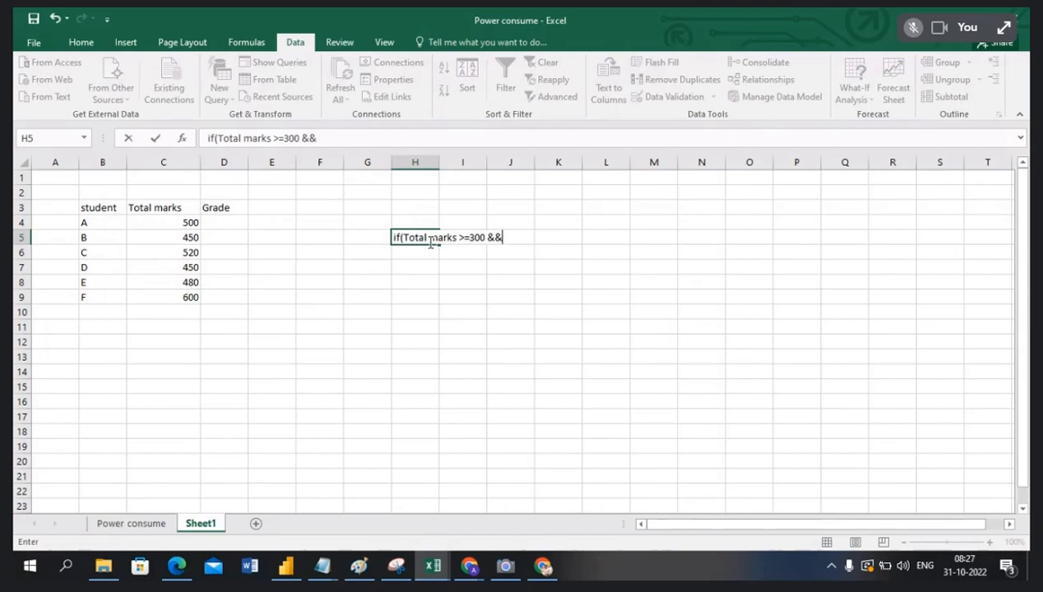
text(Total marks<=400)
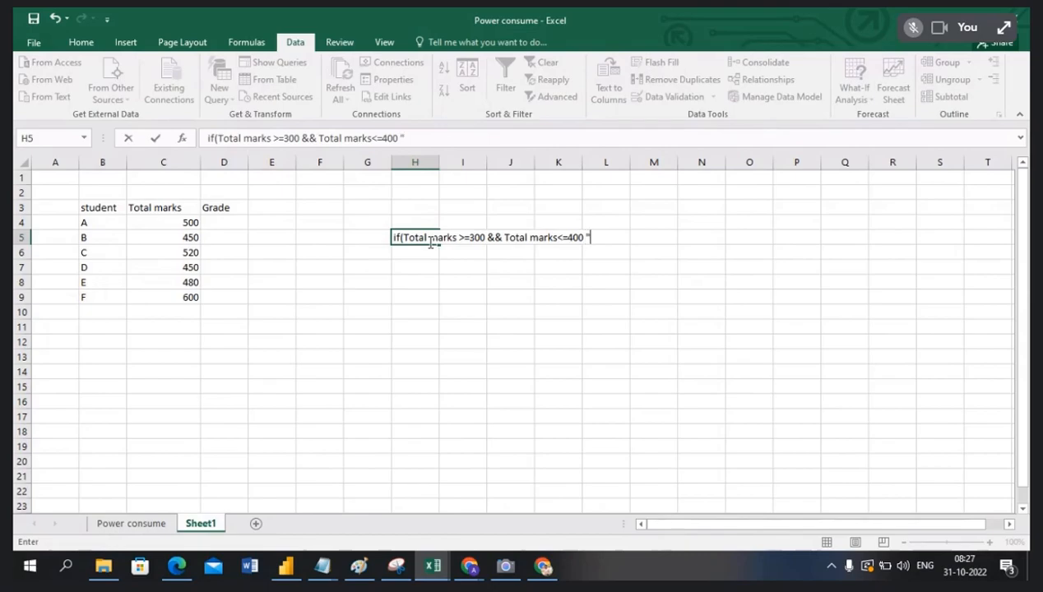
text("C",if(Total mark)
- Complete the second condition in H5 as if(Total marks >=400 && Total marks<=500 "B", with a trailing comma
key(BackSpace)
key(BackSpace)
text(rks >=400)
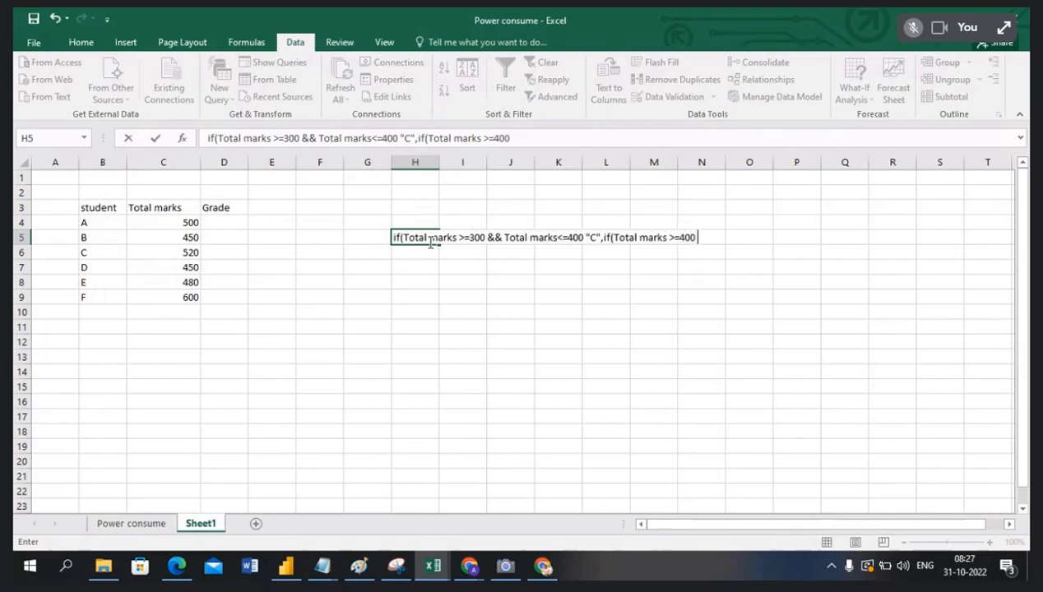
text( && Total marks)
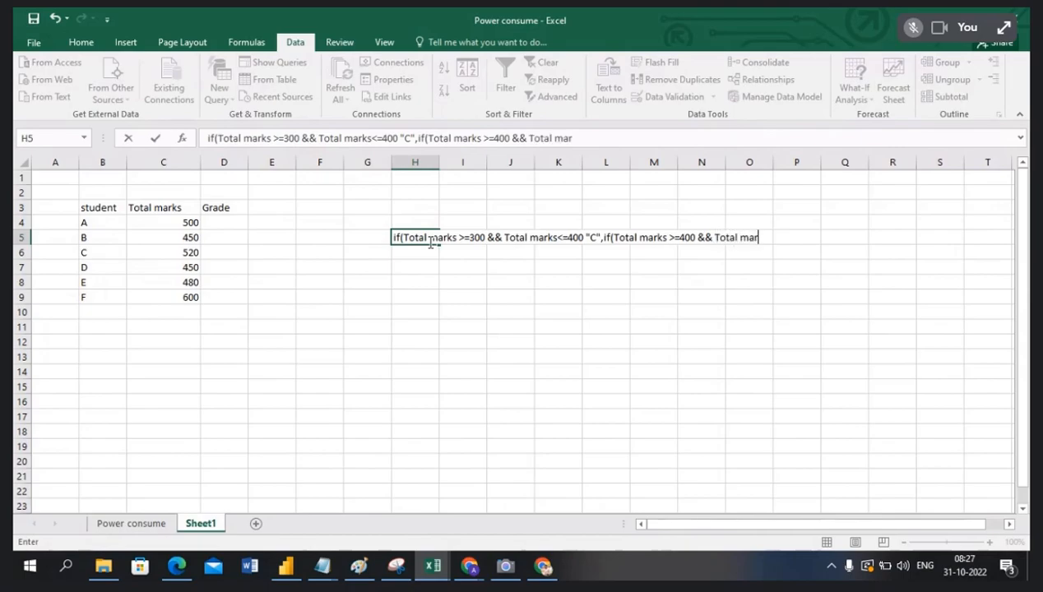
text(<=500)
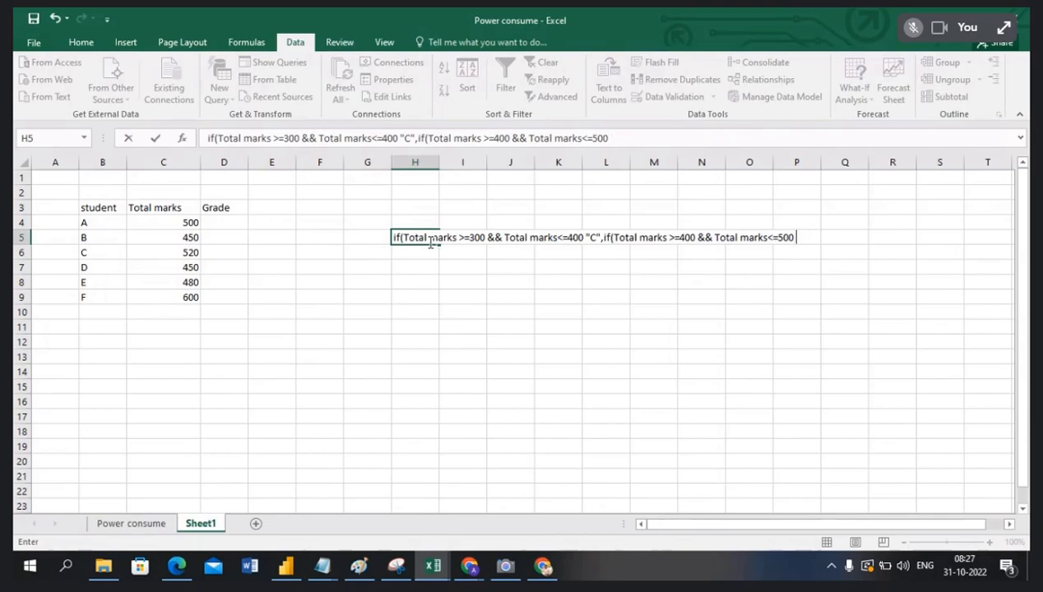
text(B",Tota)
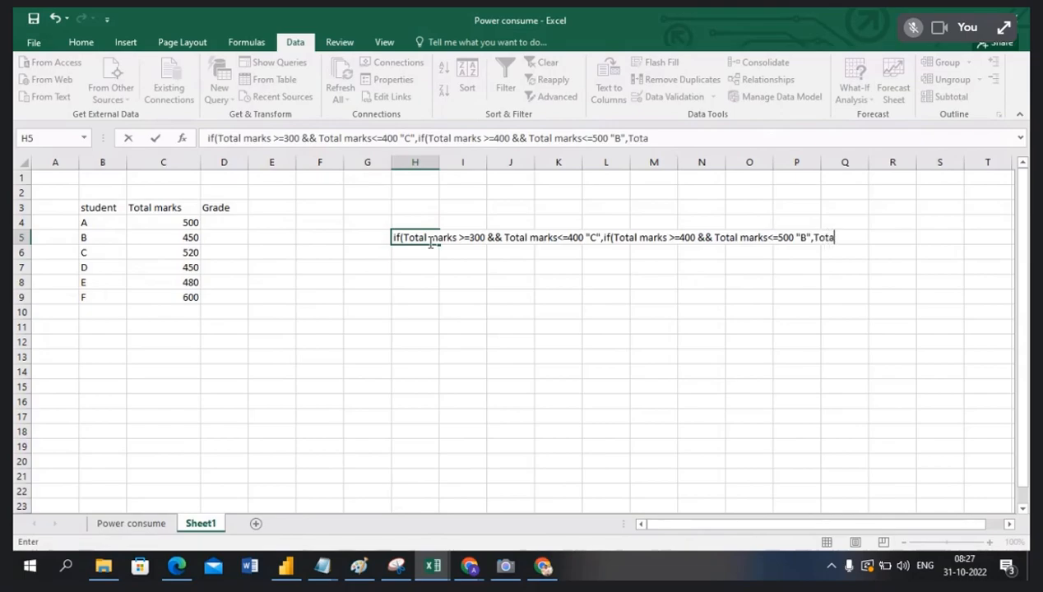
- Open a third condition in H5 after the "B" result with if (Total marks
text(l m)
key(BackSpace)
key(BackSpace)
key(BackSpace)
key(BackSpace)
key(BackSpace)
key(BackSpace)
key(BackSpace)
text(if (Total marks)
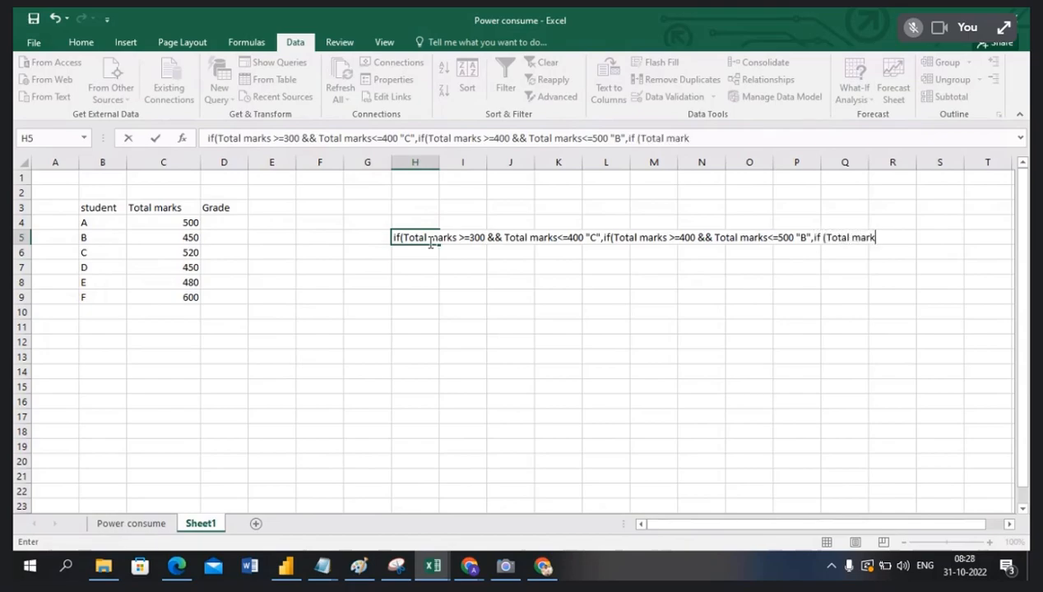
- Complete the third condition in H5 as >=500 && Total marks<=600 ,"A") and commit the text
text(>=500)
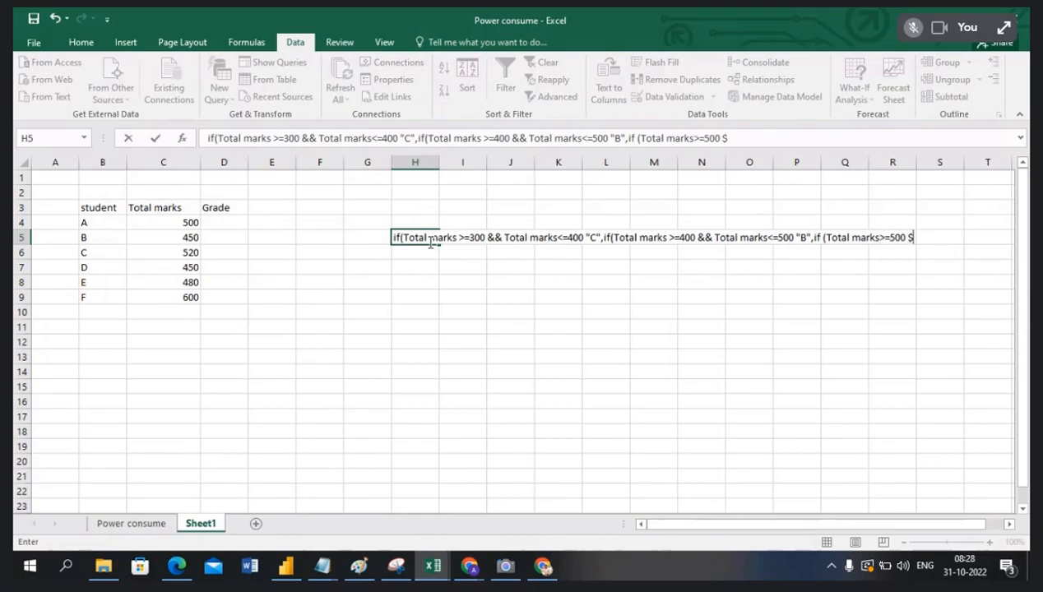
text( && Tom)
key(BackSpace)
text(tal marks>=500 && Total mar)
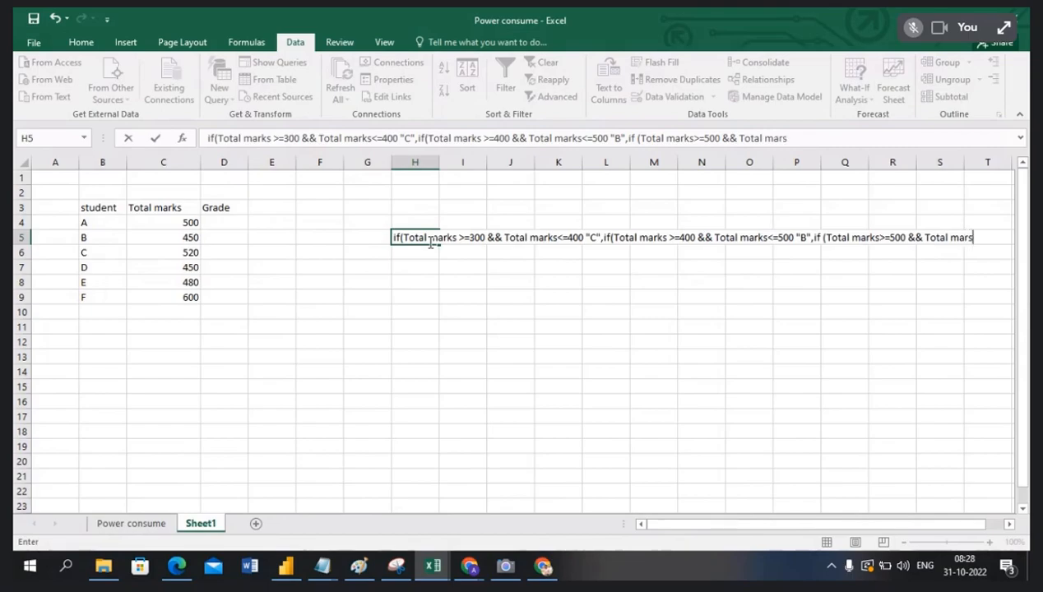
text(ks<=600 ,"A)
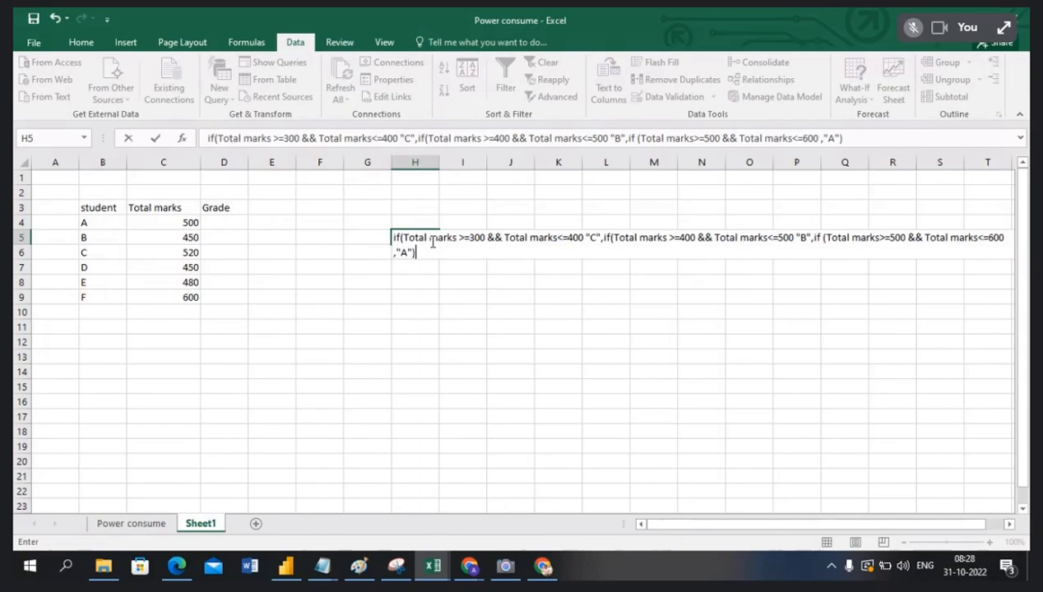
click(454, 292)
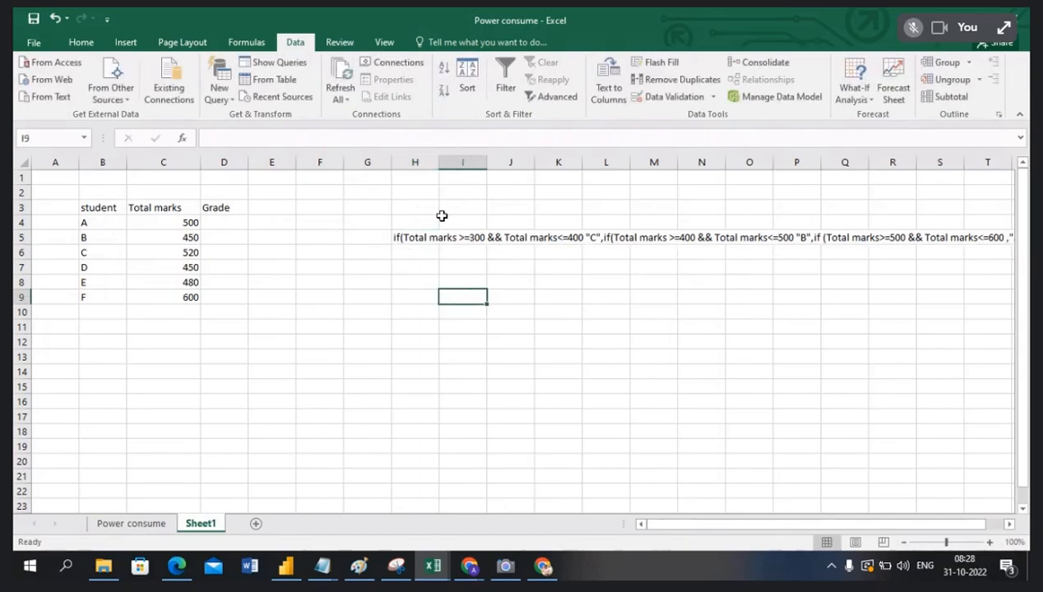
- Enter grade B in D4 for student A's 500 marks
click(216, 223)
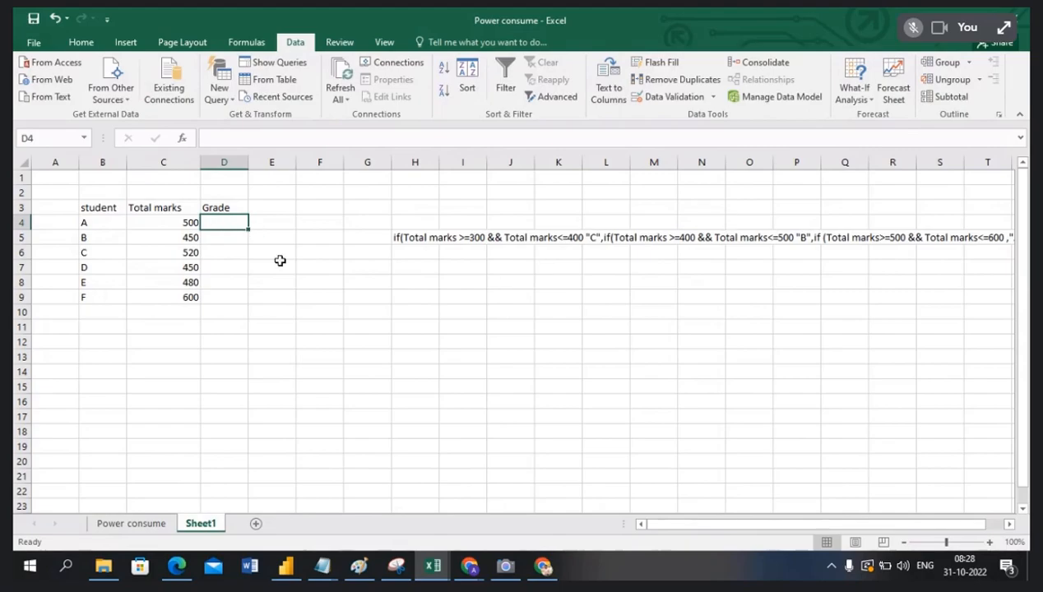
click(184, 223)
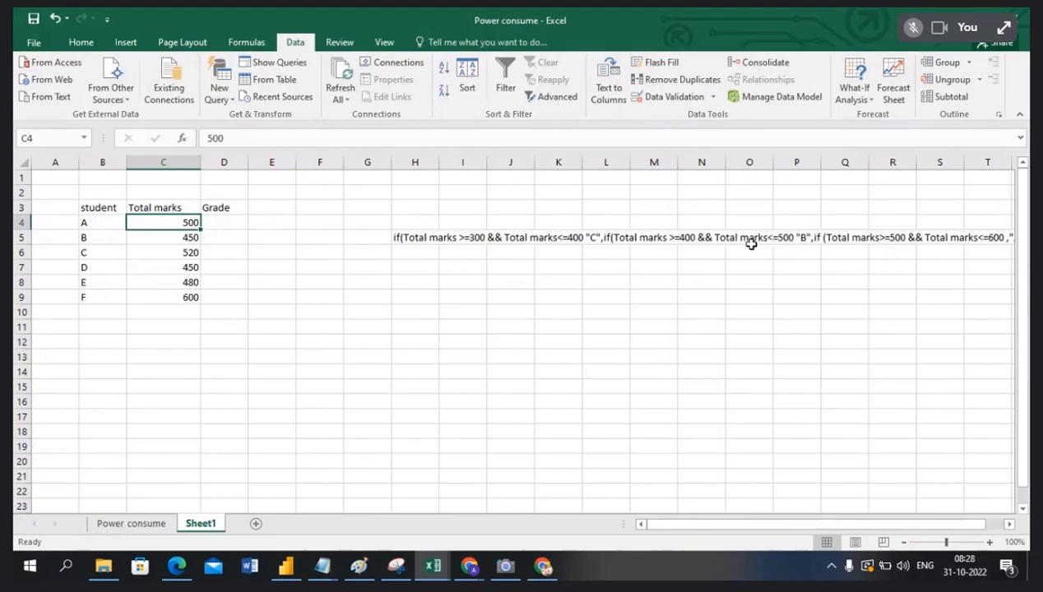
click(229, 222)
text(B)
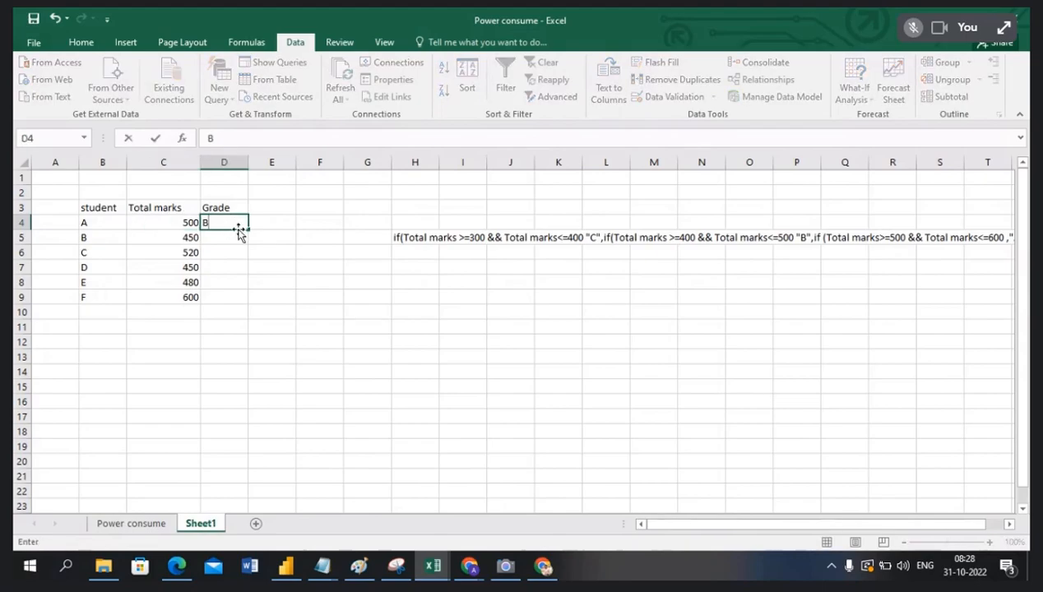
key(Return)
click(272, 263)
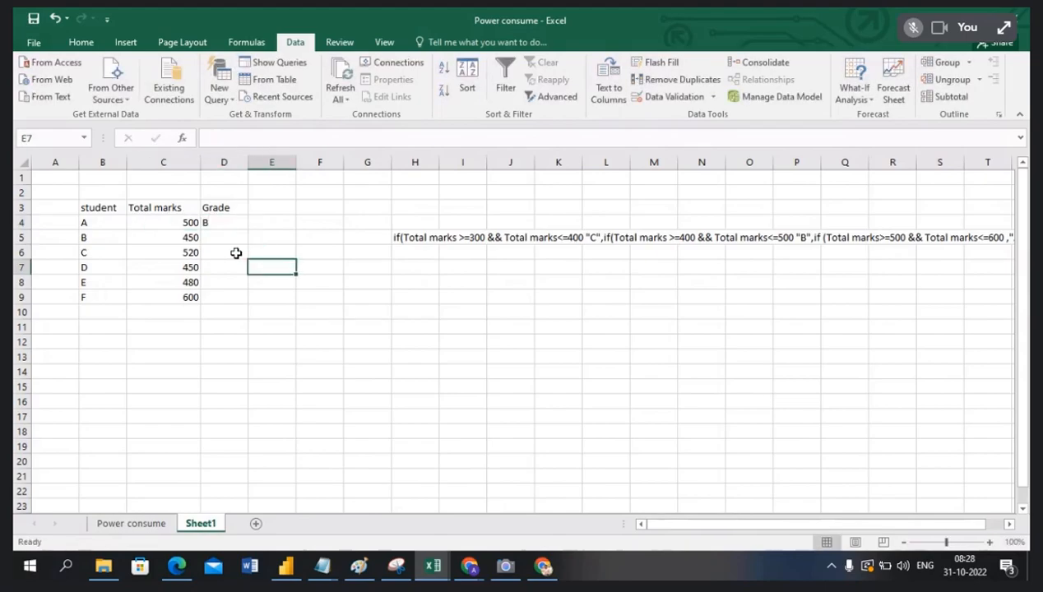
- Fill the Grade cells D5 to D9 for students B to F with B, A, B, B and A
click(181, 236)
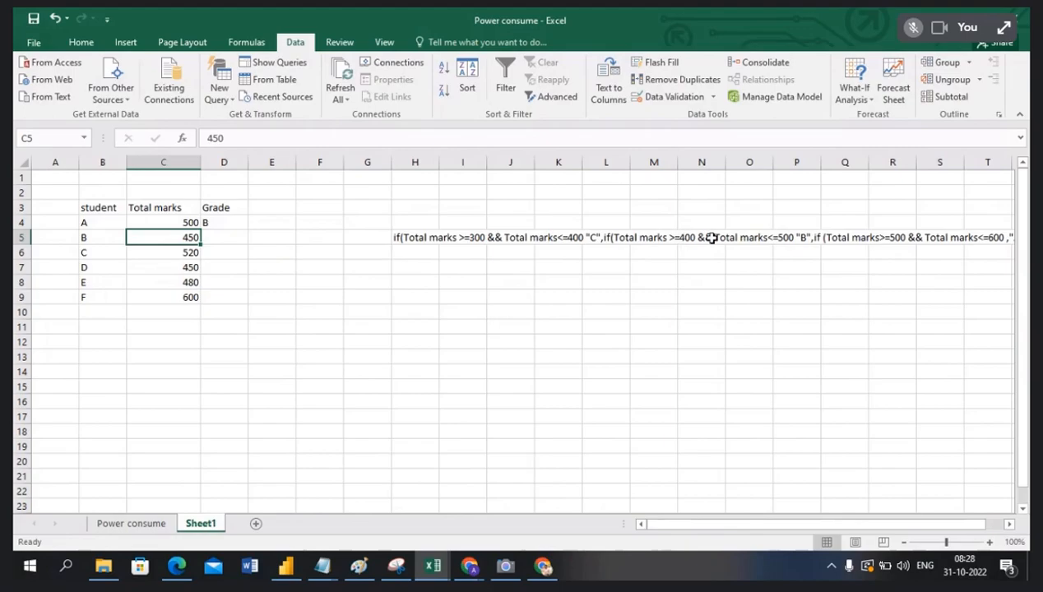
click(224, 238)
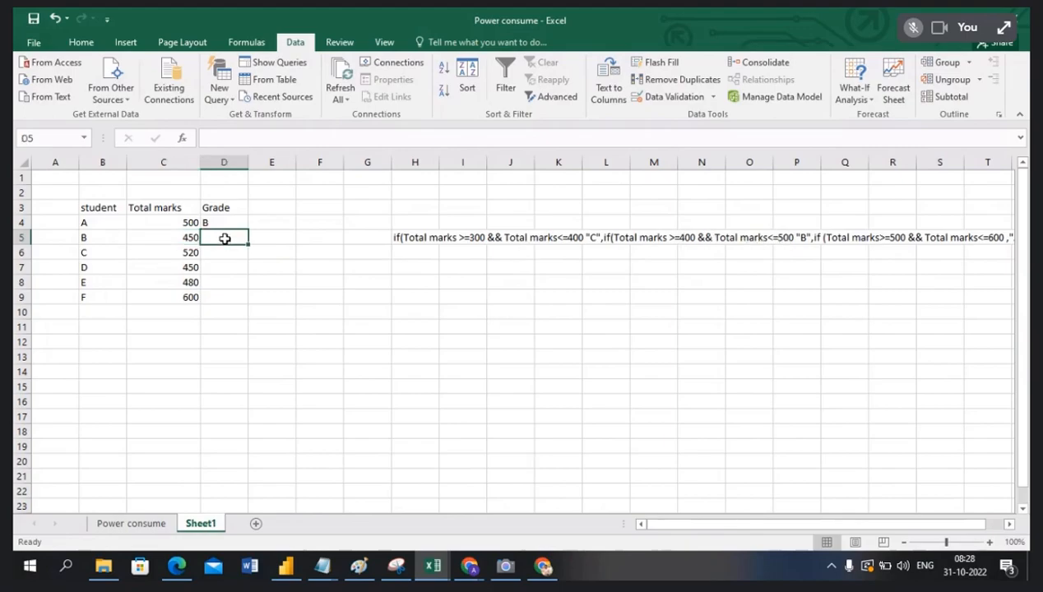
text(B)
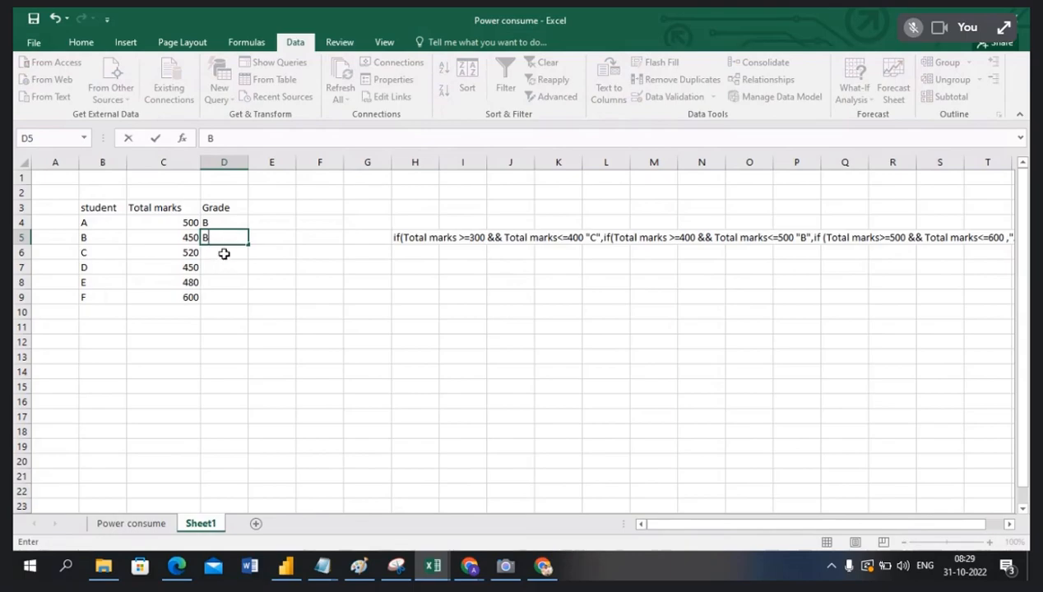
click(222, 250)
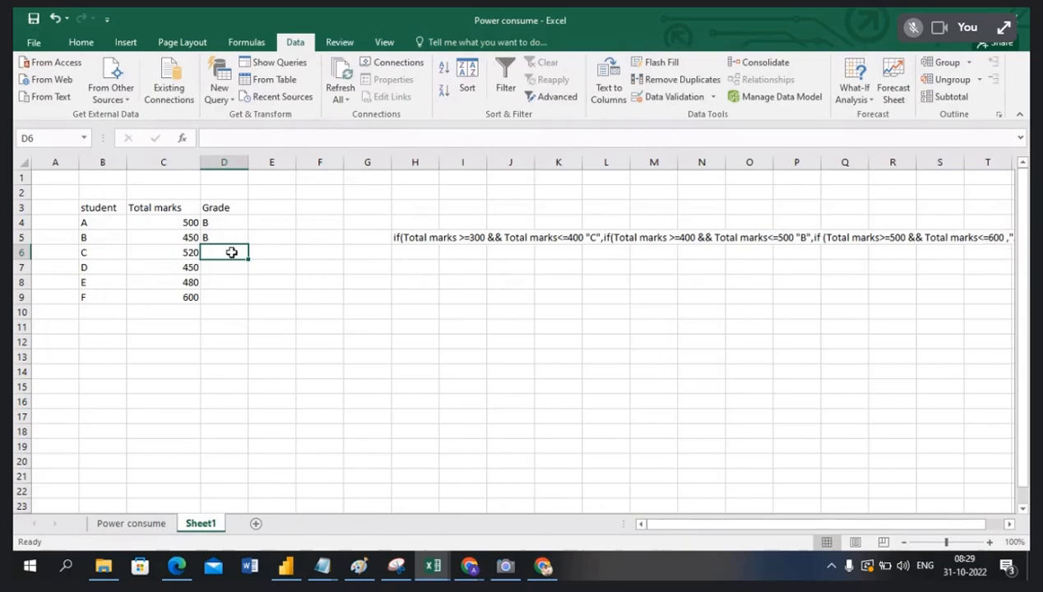
text(A)
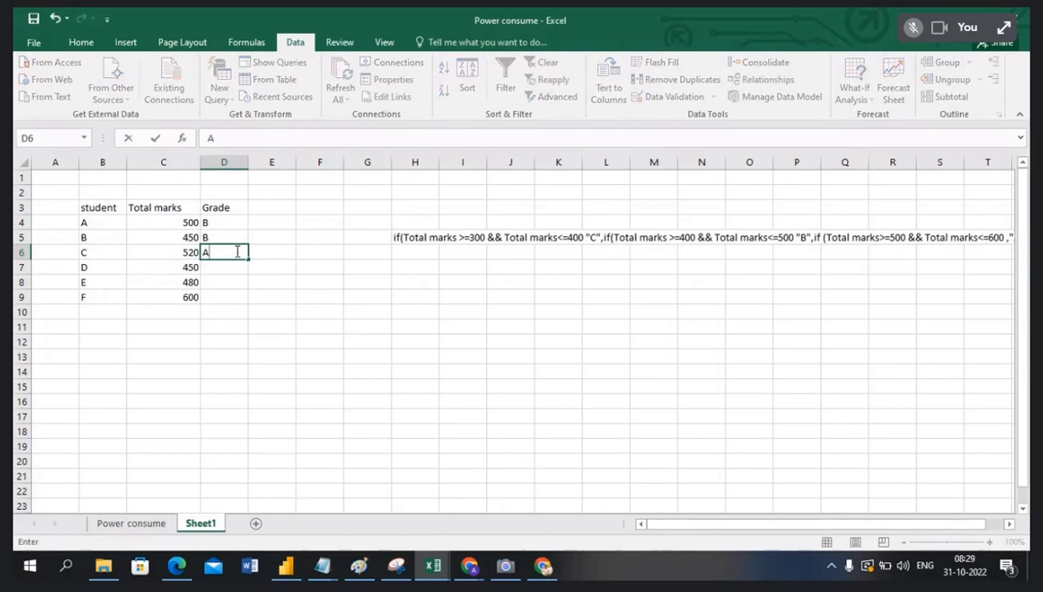
click(232, 268)
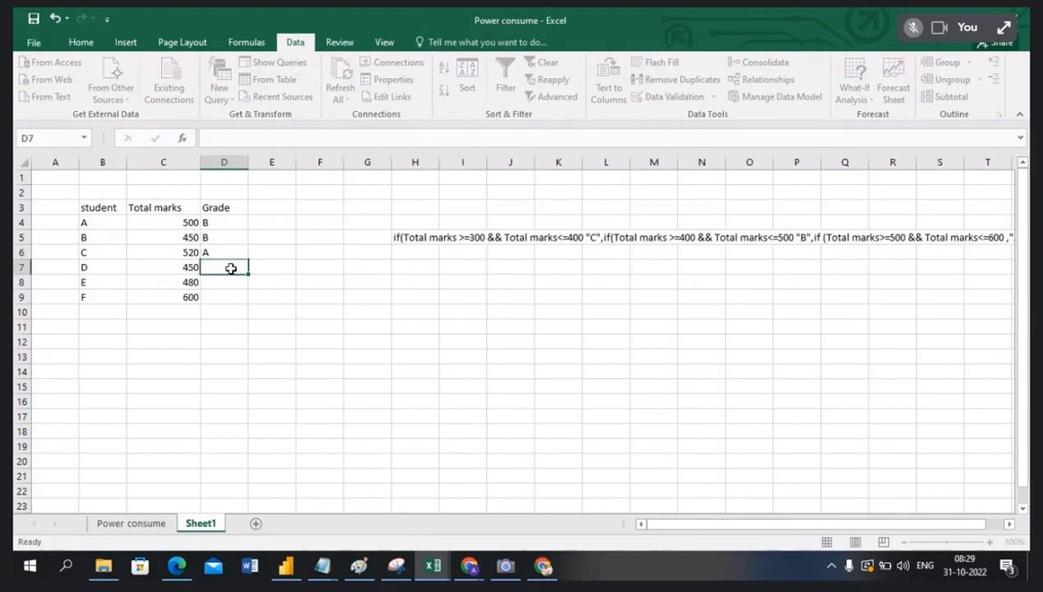
text(B)
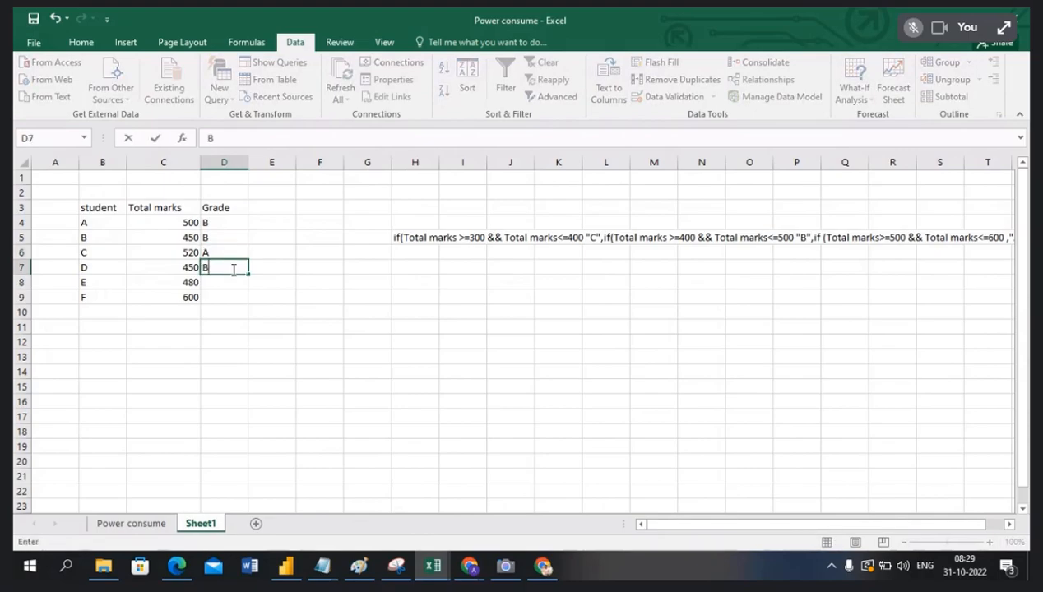
click(239, 284)
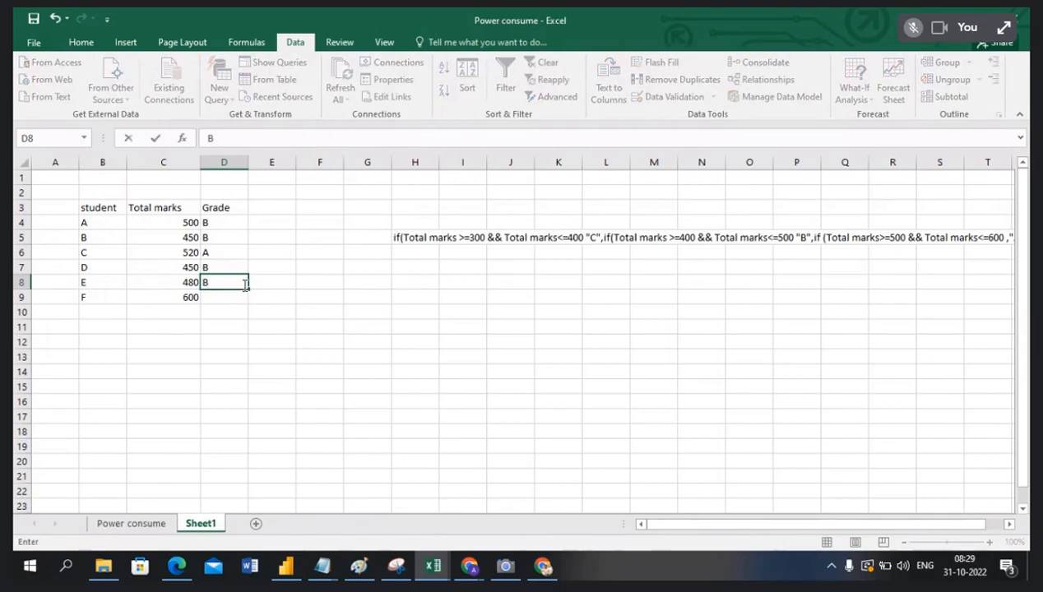
click(239, 298)
text(A)
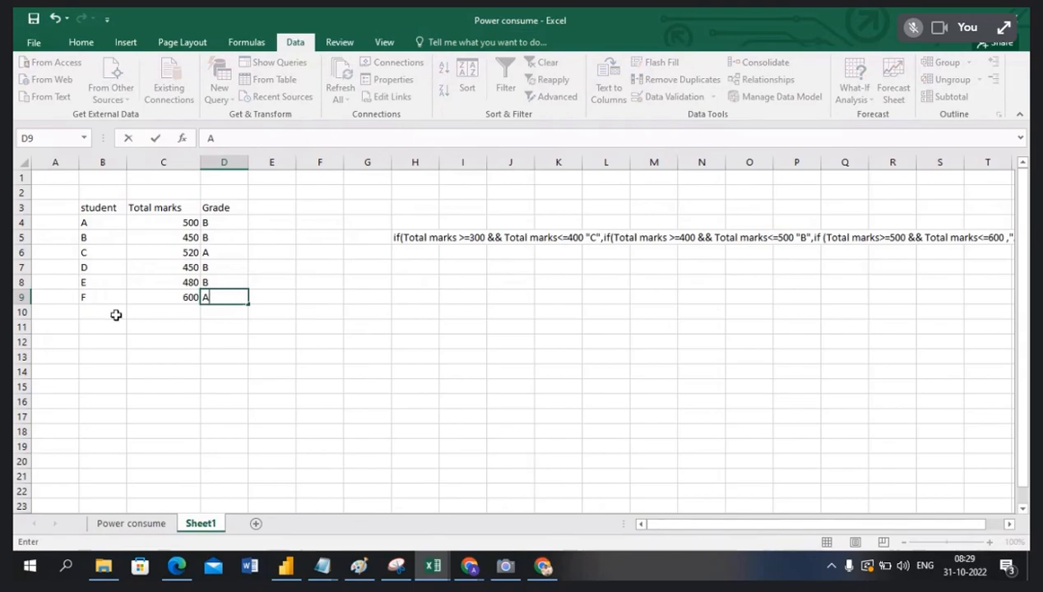
- Add student G in row 10 with total marks 350 and grade C
click(101, 310)
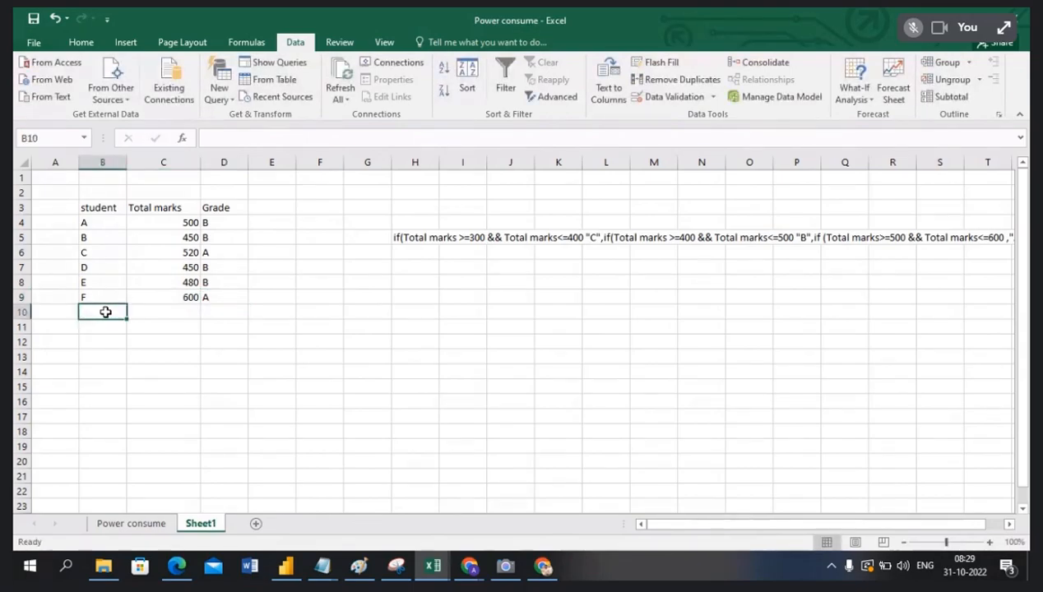
text(G)
key(Tab)
text(350)
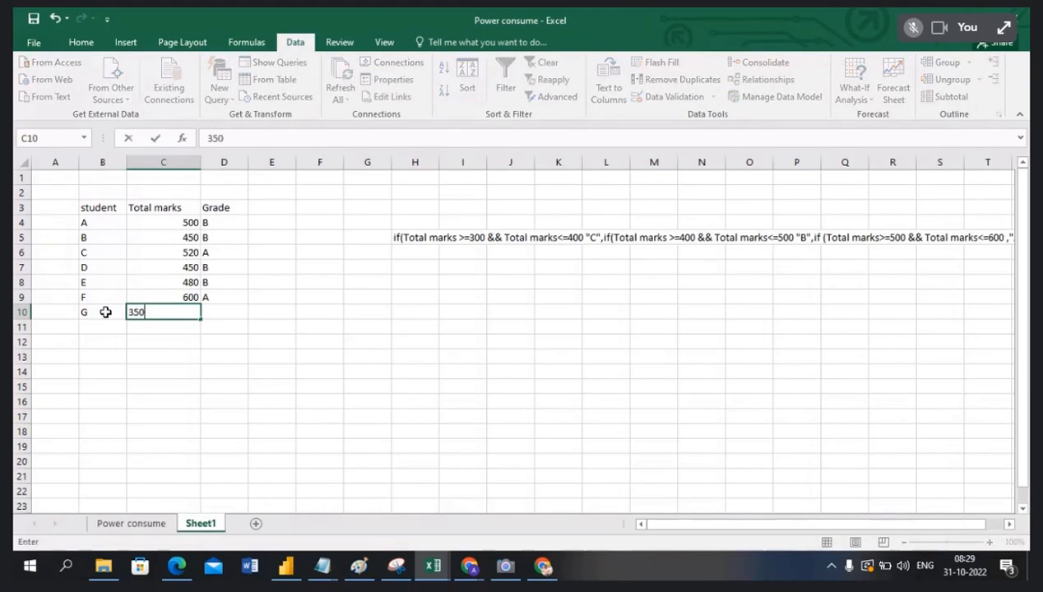
key(Tab)
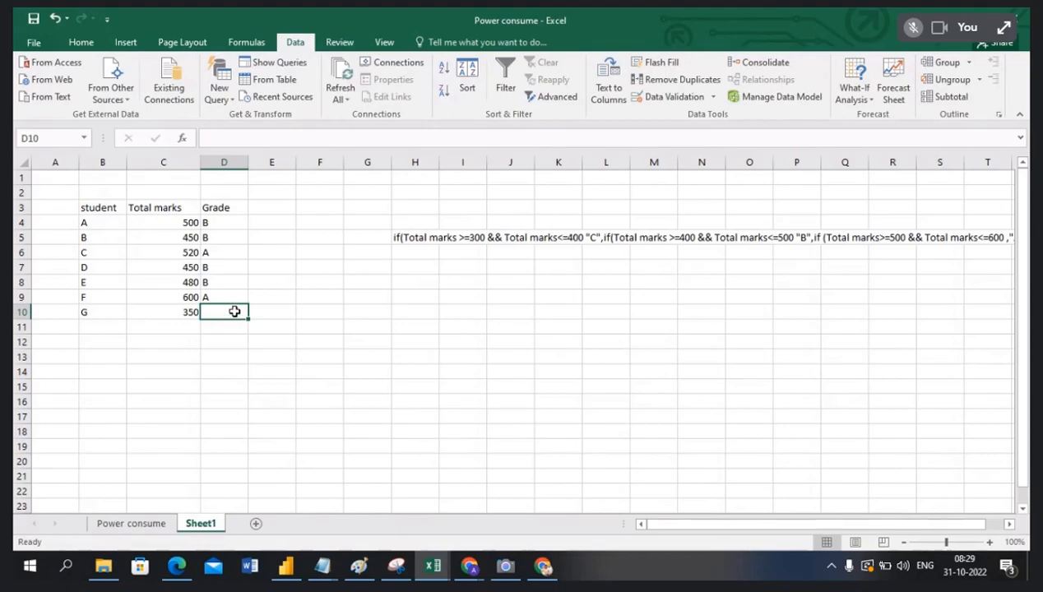
text(C)
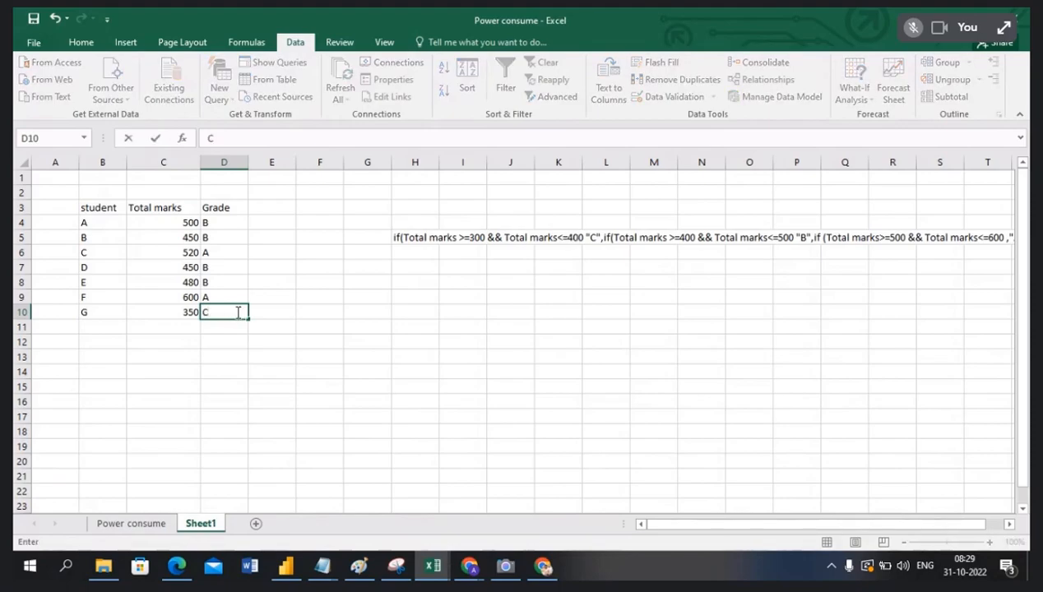
click(291, 344)
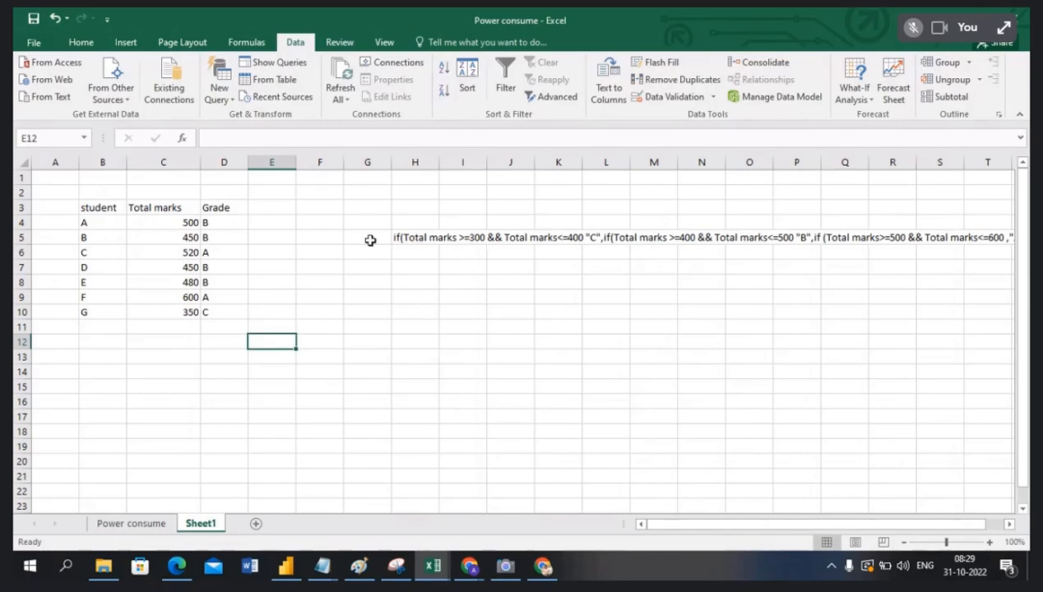
- Prefix the nested condition text in H5 with "Grade ="
click(407, 236)
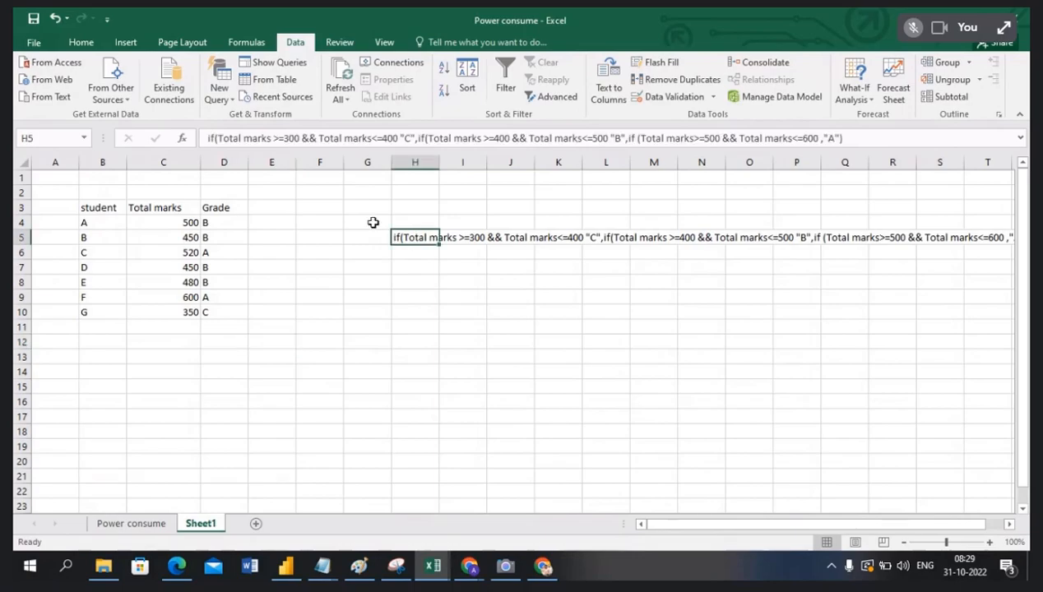
click(207, 139)
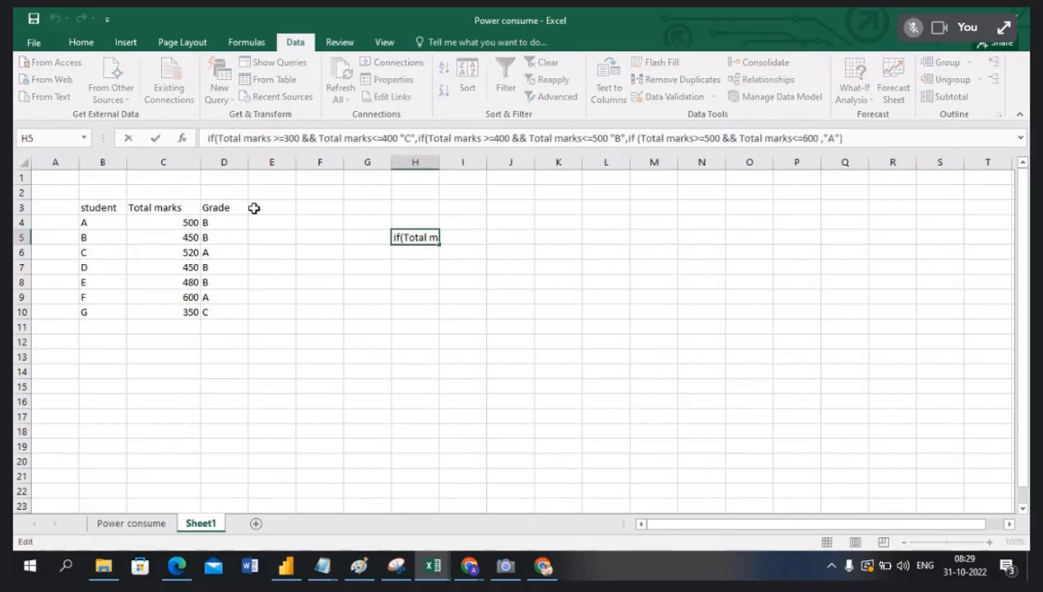
text(Grade =)
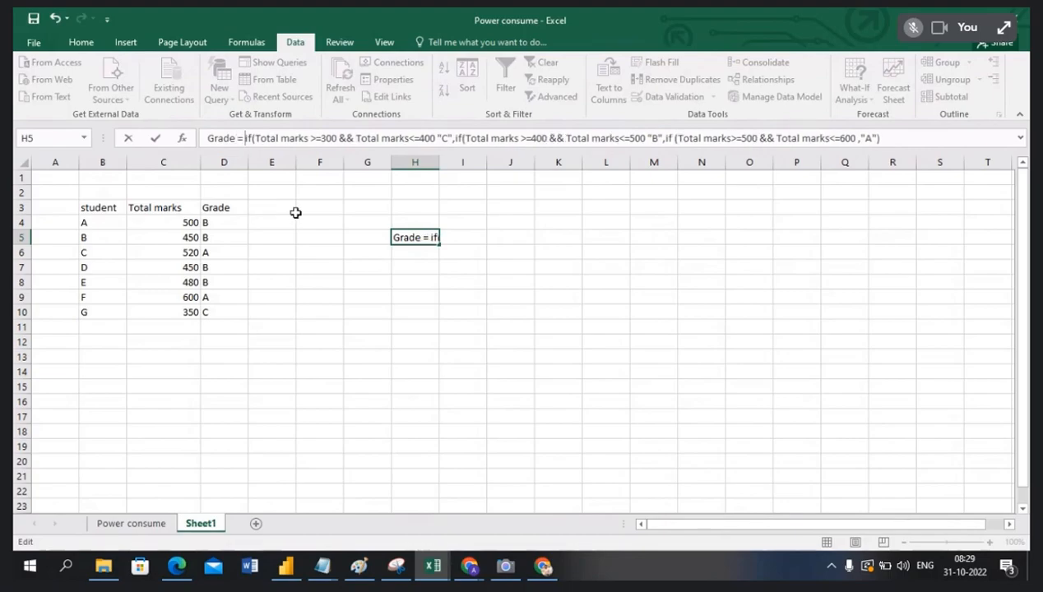
click(395, 280)
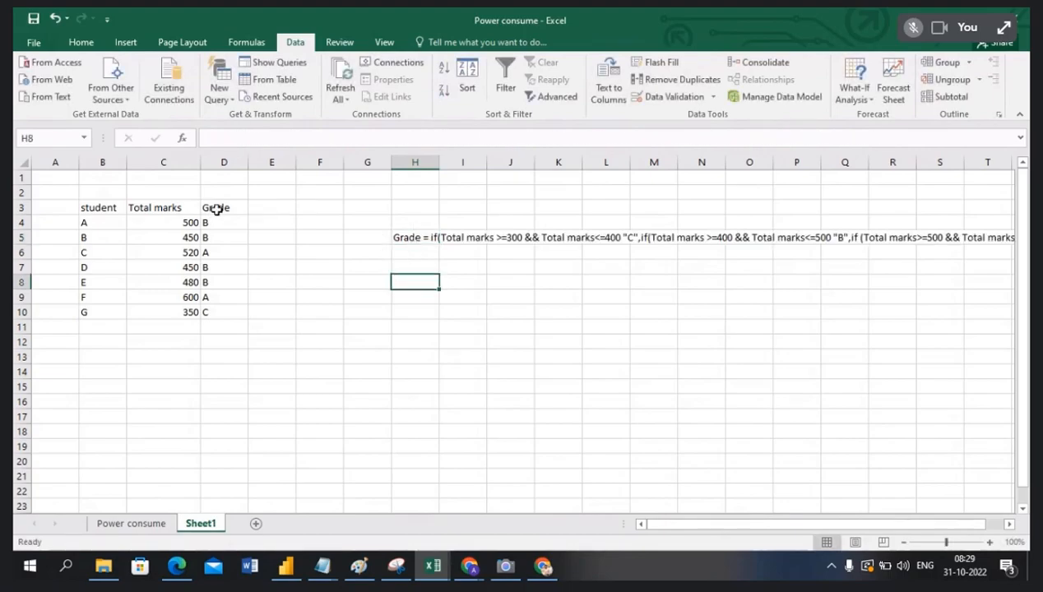
- Examine the nested condition in H5 and compare the students' total marks with their grades row by row
drag(217, 208, 224, 308)
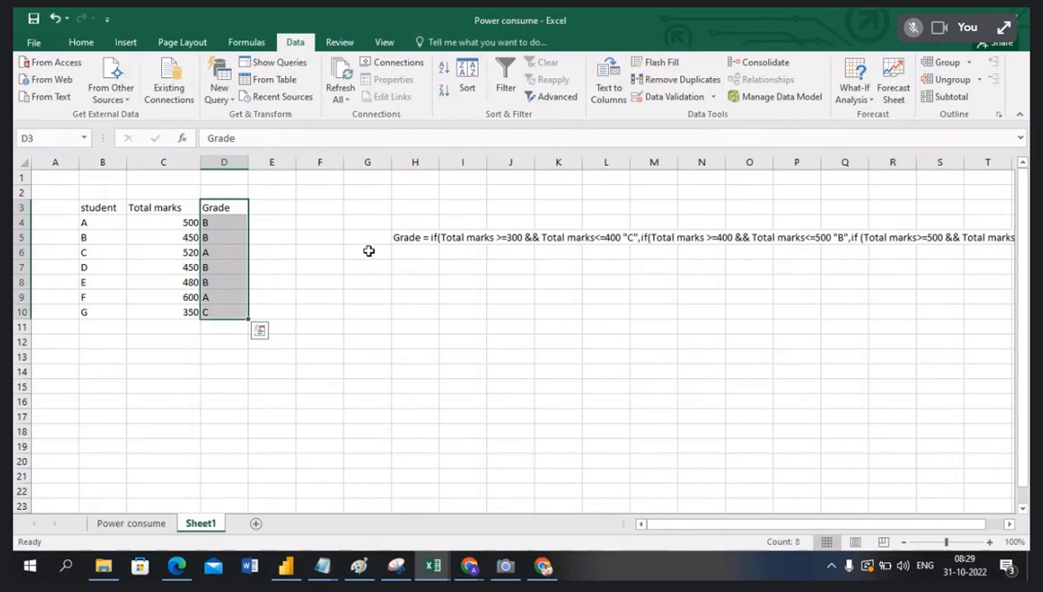
click(405, 240)
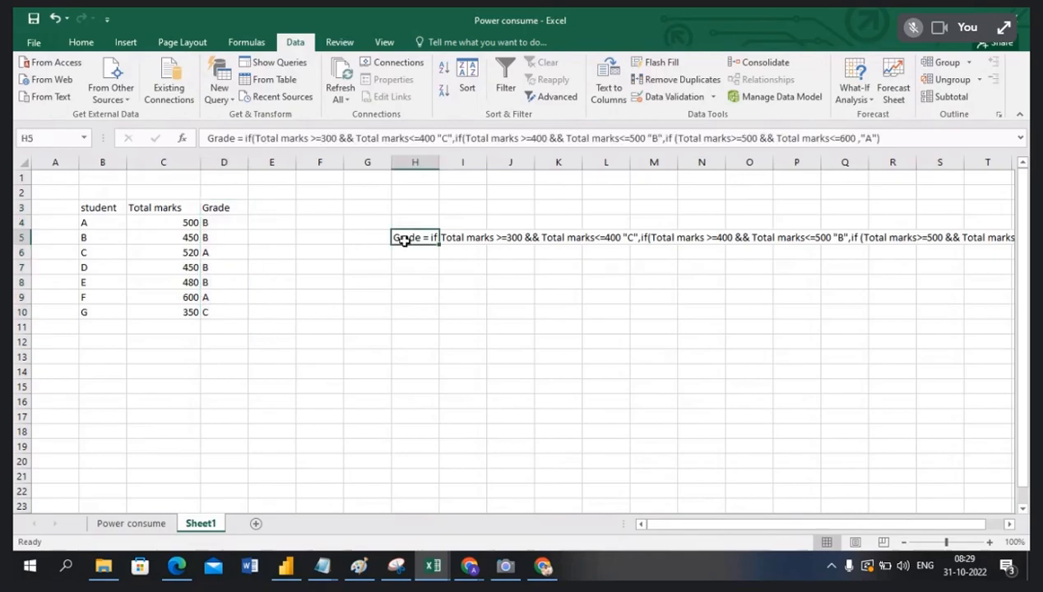
click(234, 139)
drag(234, 139, 914, 141)
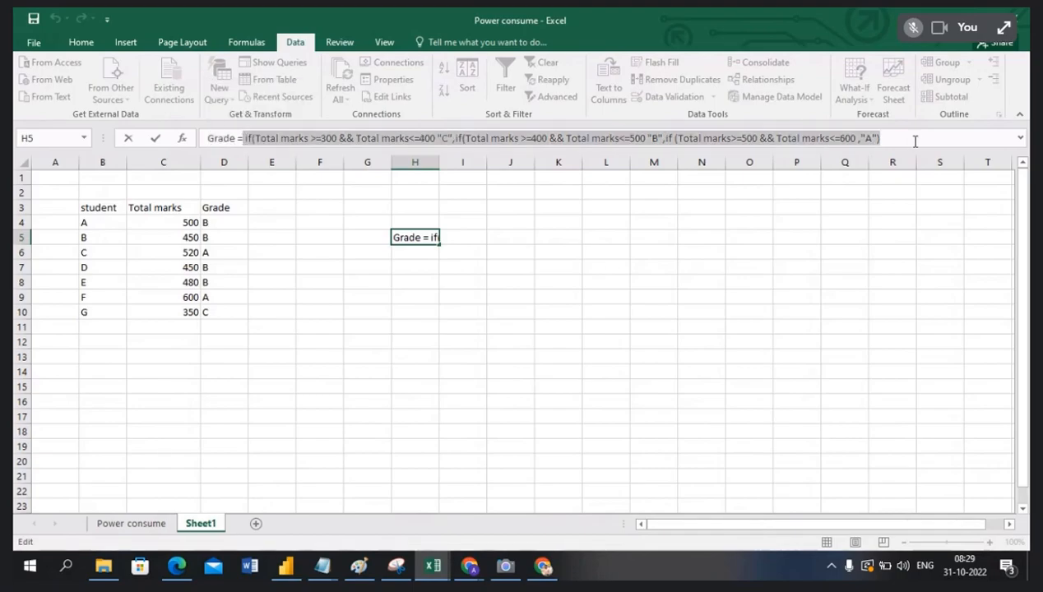
click(220, 225)
click(186, 222)
key(Right)
click(190, 236)
click(221, 237)
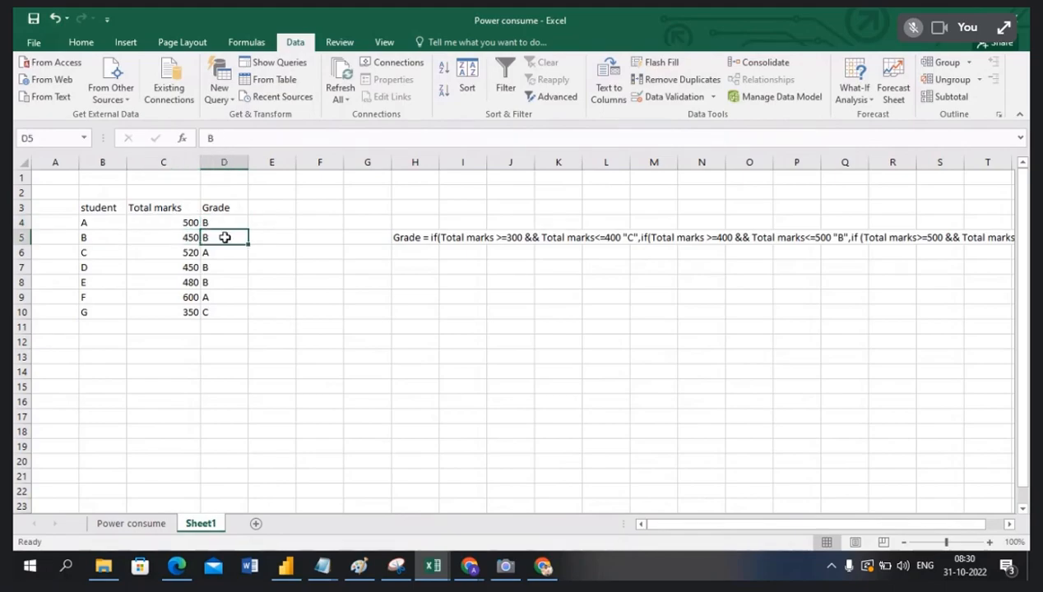
click(177, 248)
key(Down)
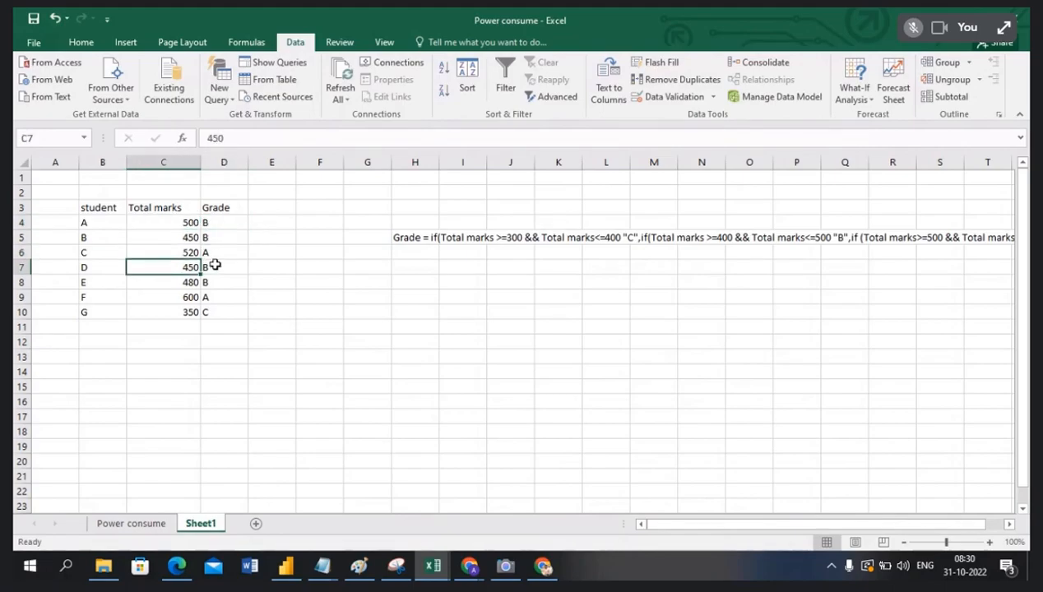
click(215, 263)
click(224, 282)
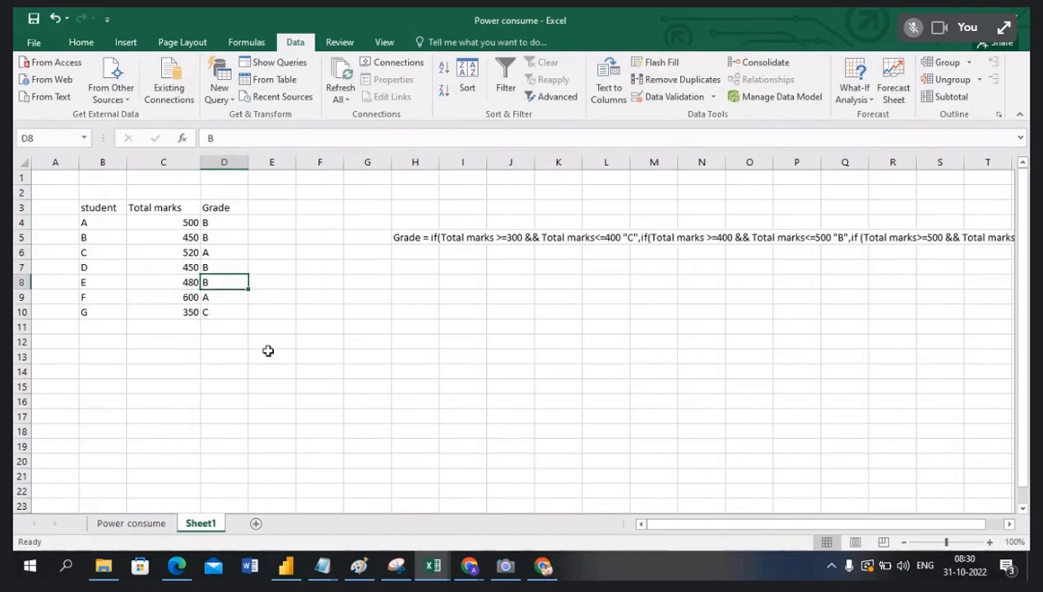
- Switch to Power BI Desktop and view the Energy Consumptions table data with the Value Group column formula
click(286, 566)
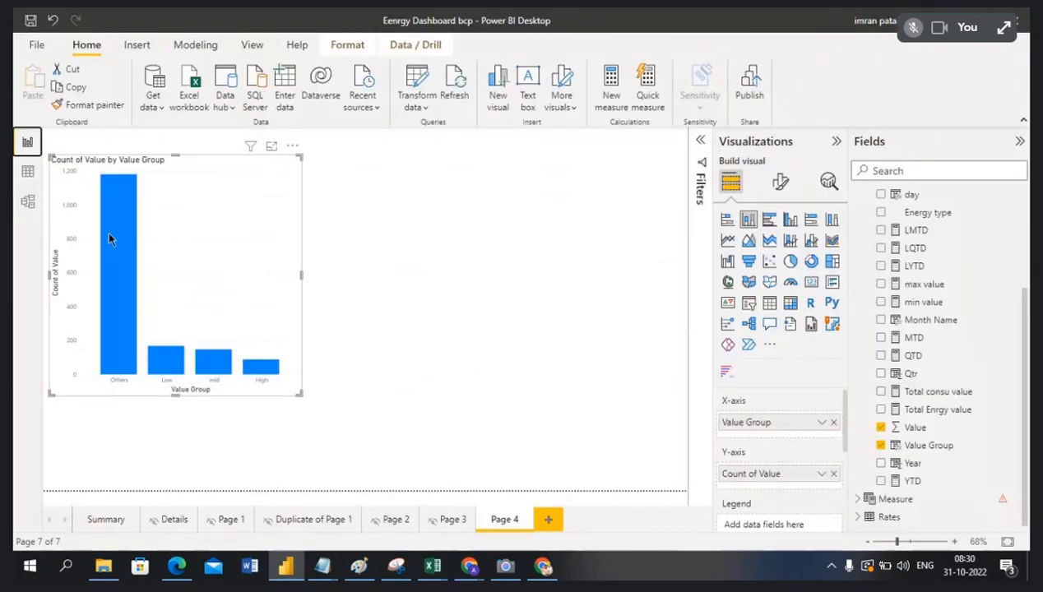
click(27, 174)
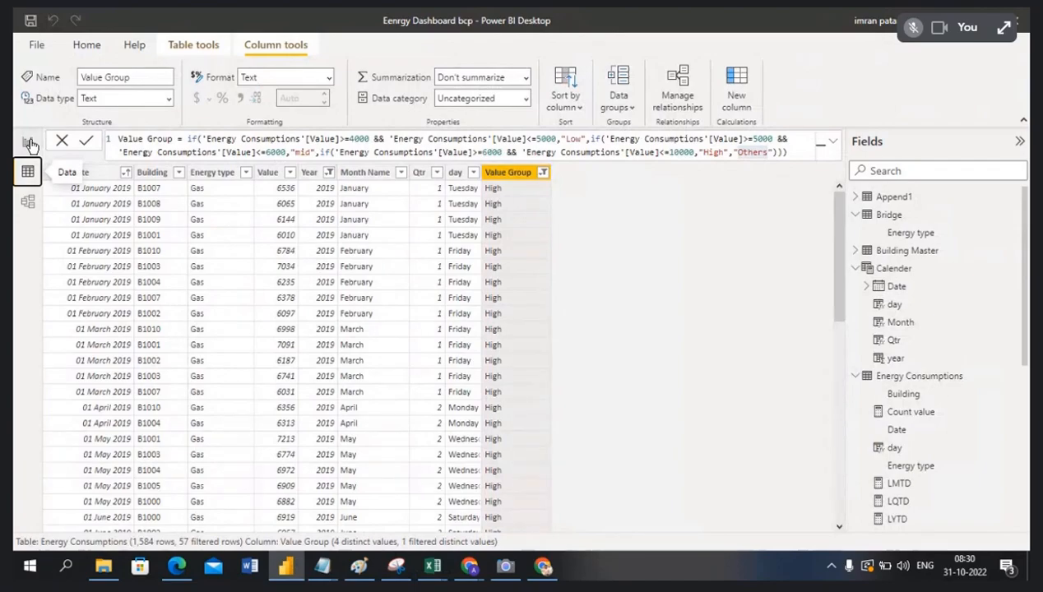
- Copy the full Value Group formula, send it to everyone as an in-call message in Google Meet, and return to Power BI Desktop
drag(791, 154, 118, 138)
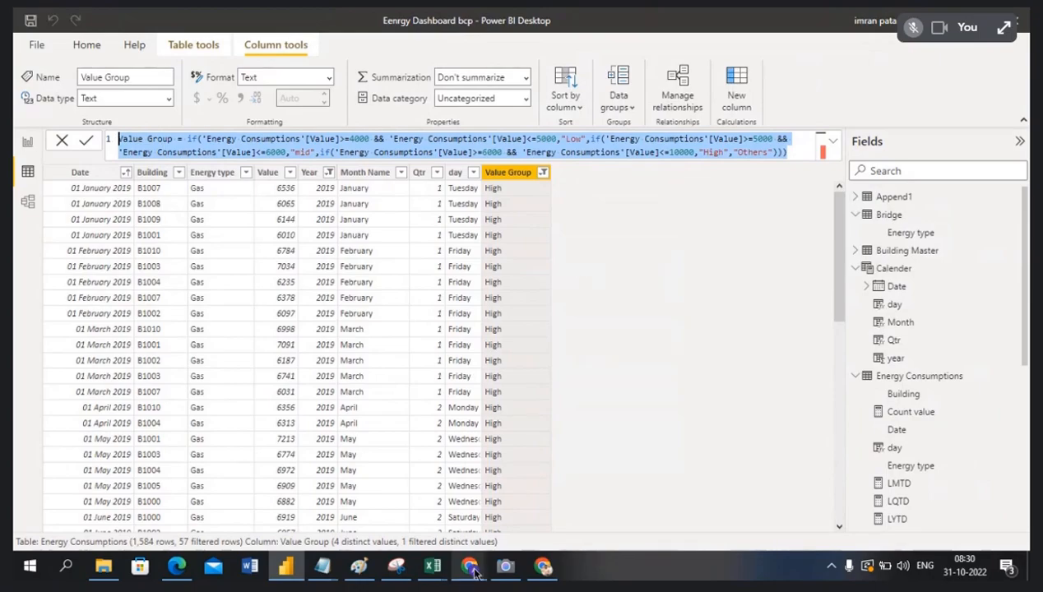
click(542, 566)
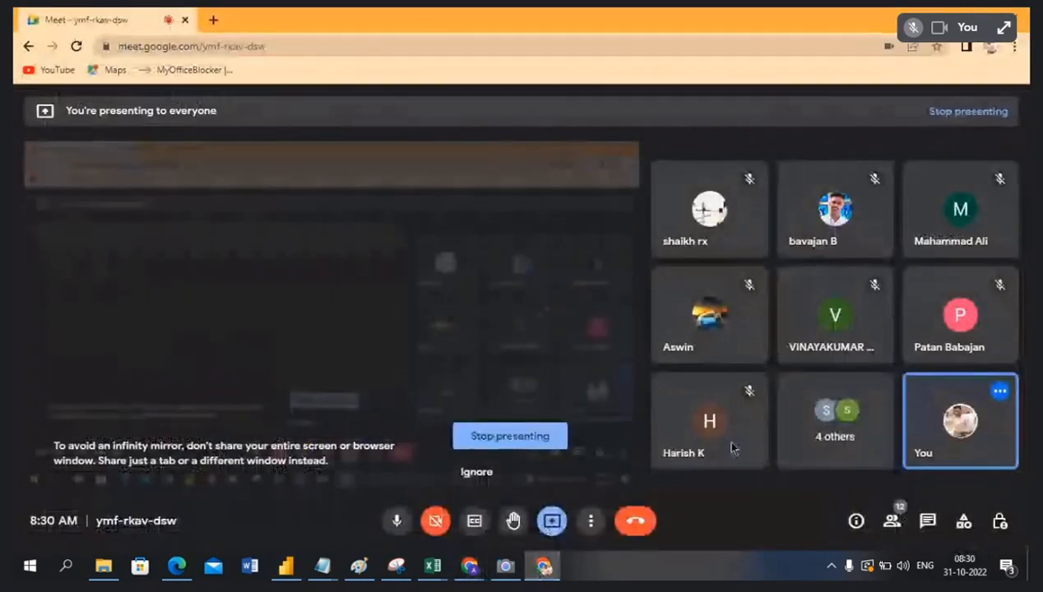
click(921, 524)
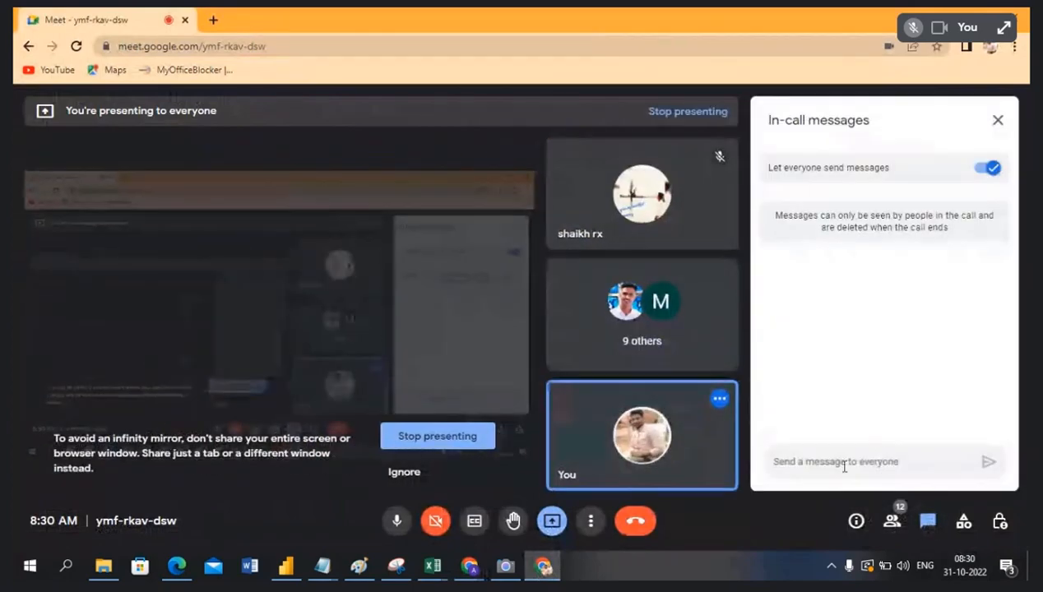
text(Value Group = if('Energy Consumptions'[Value]>=4000 && 'Energy Consumptions'[Value] <=5000,"Low",if('Energy Consumptions'[Value]>=5000 && 'Energy Consumptions'[Value] <=6000,"mid",if('Energy Consumptions'[Value]>=6000 && 'Energy Consumptions'[Value] <=10000,"High","Others"))))
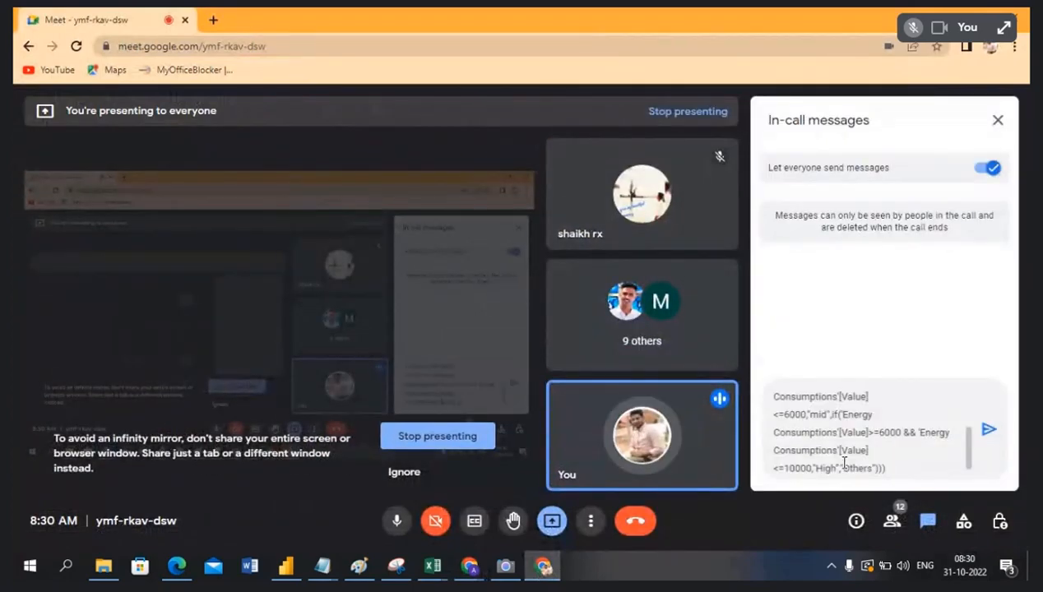
key(Return)
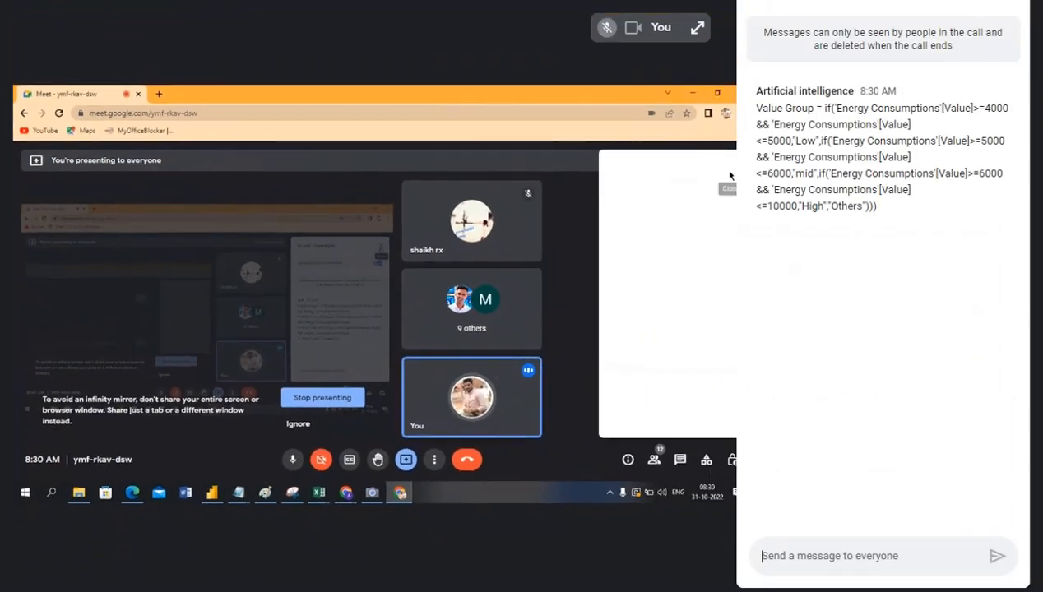
drag(875, 215, 755, 106)
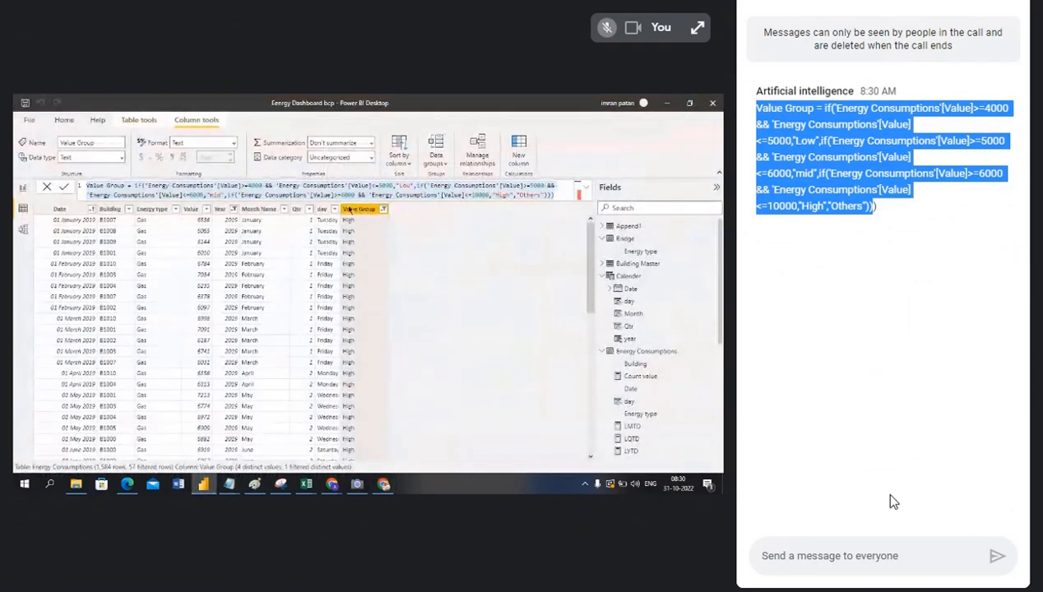
click(993, 2)
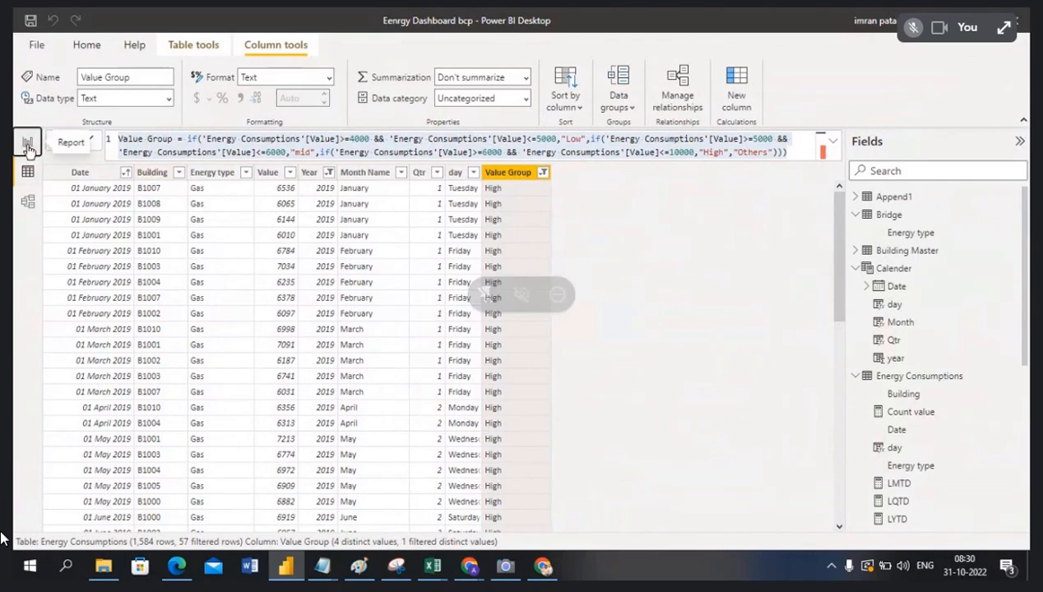
- Open Notepad++ and paste the Value Group formula after the LQTD formula in the new 6 file
key(super)
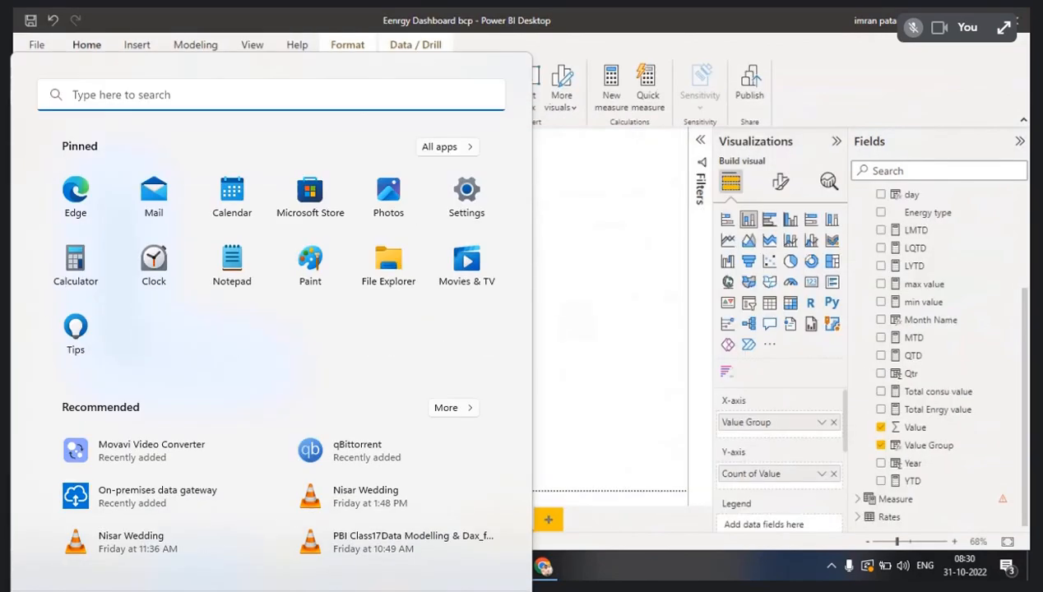
text(note)
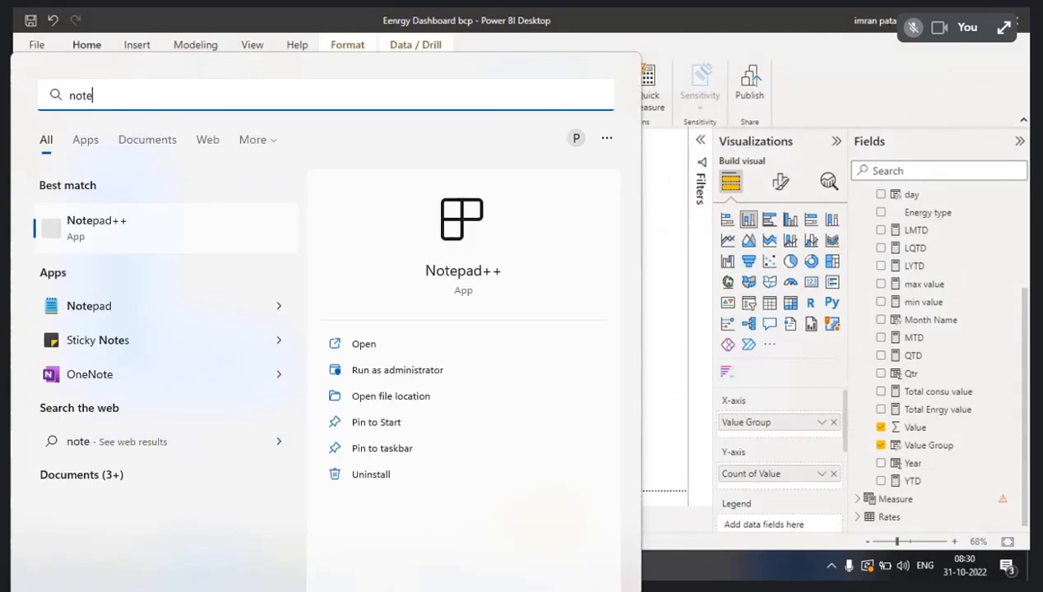
key(Return)
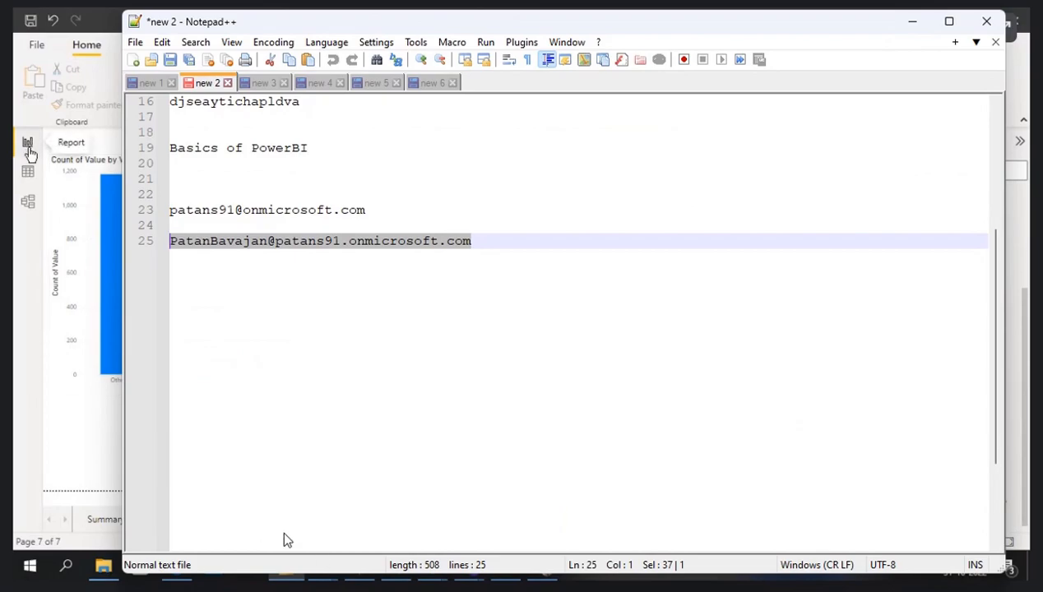
click(423, 85)
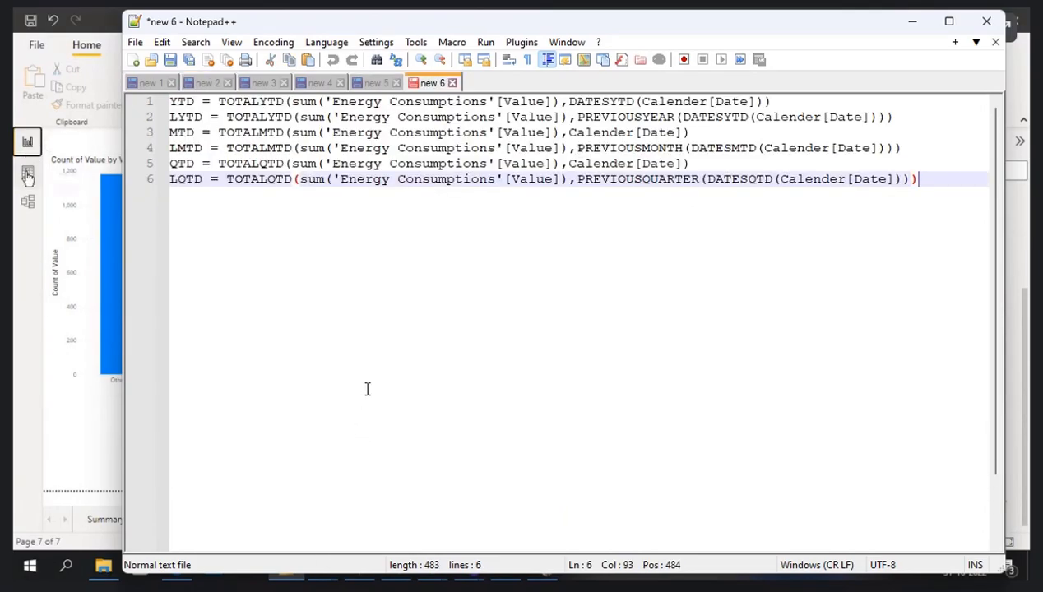
click(27, 177)
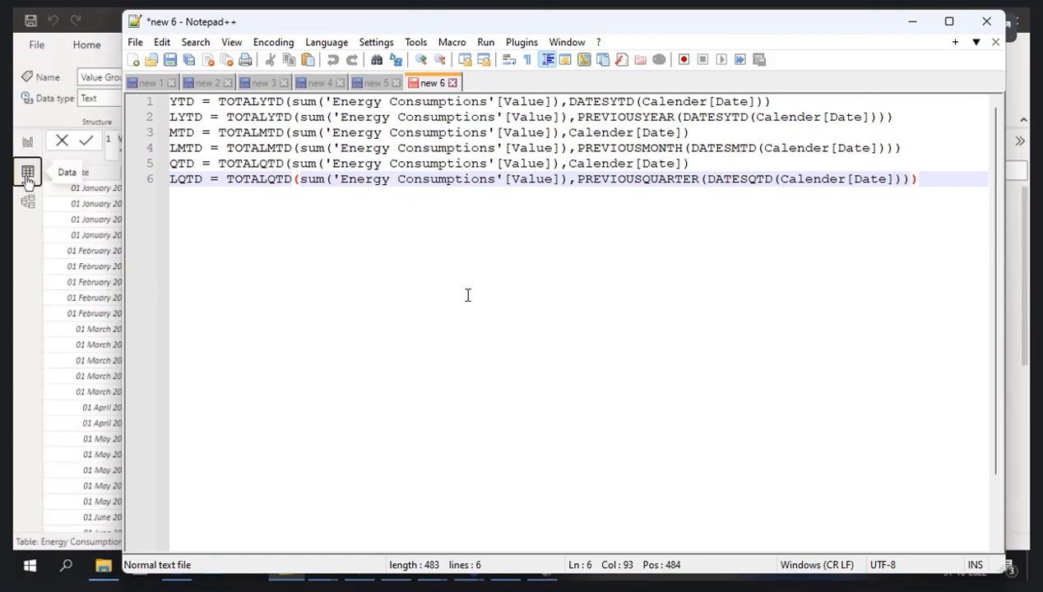
click(28, 203)
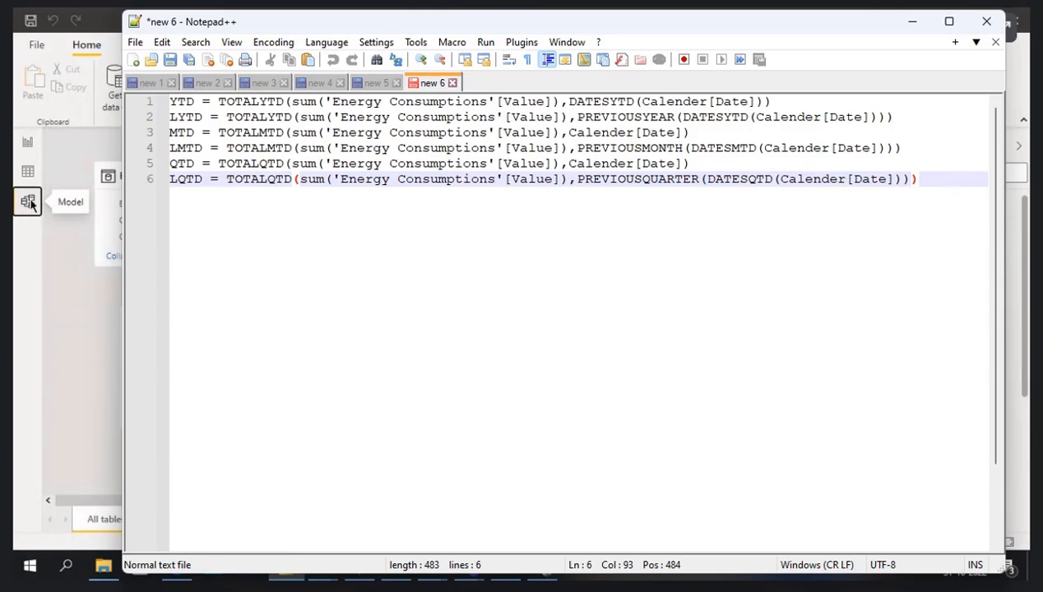
click(29, 204)
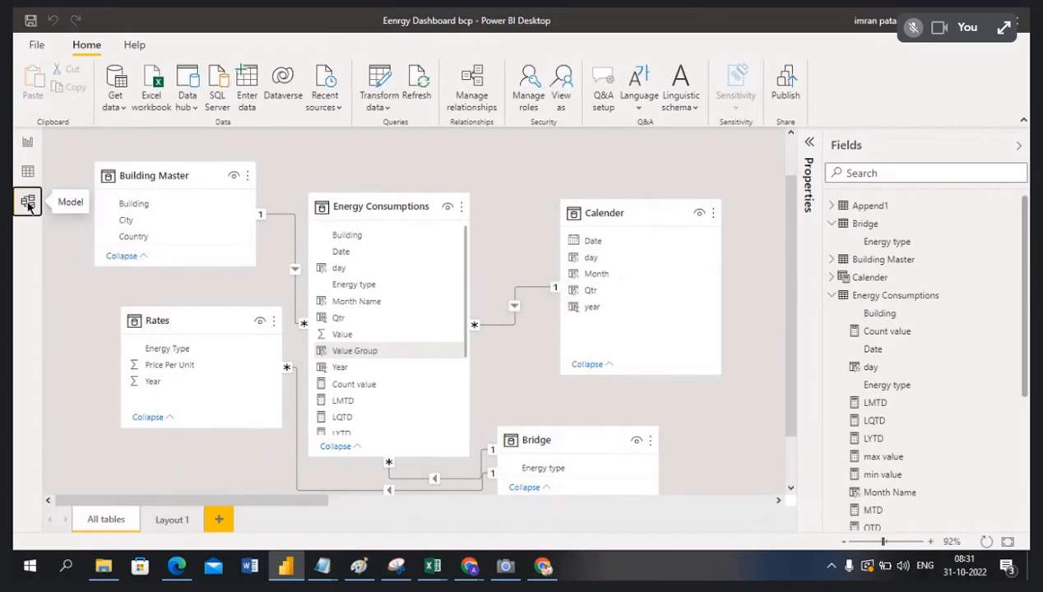
key(alt+Tab)
click(550, 328)
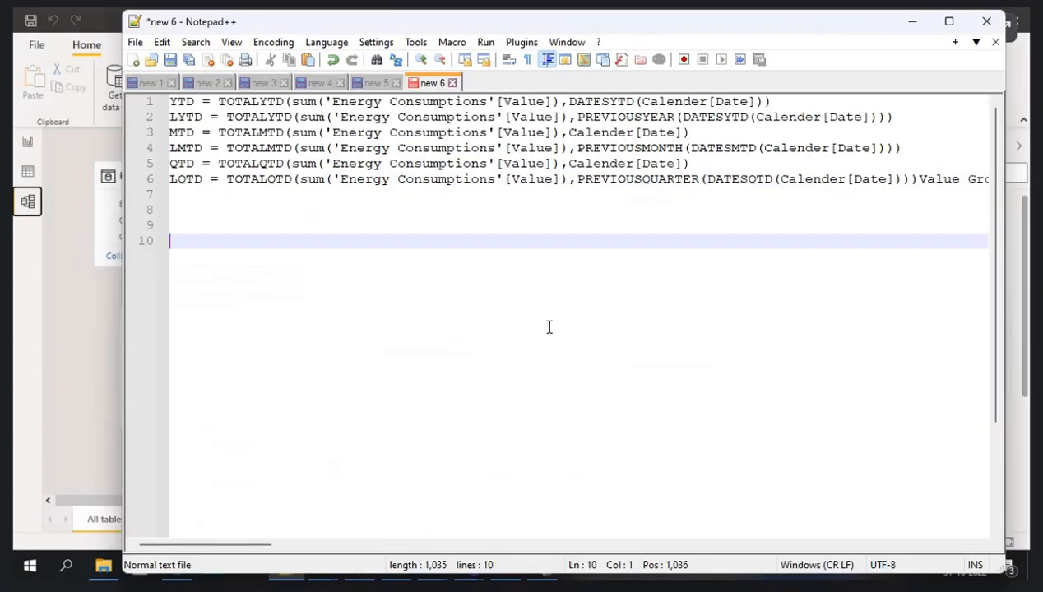
key(ctrl+v)
key(alt+Tab)
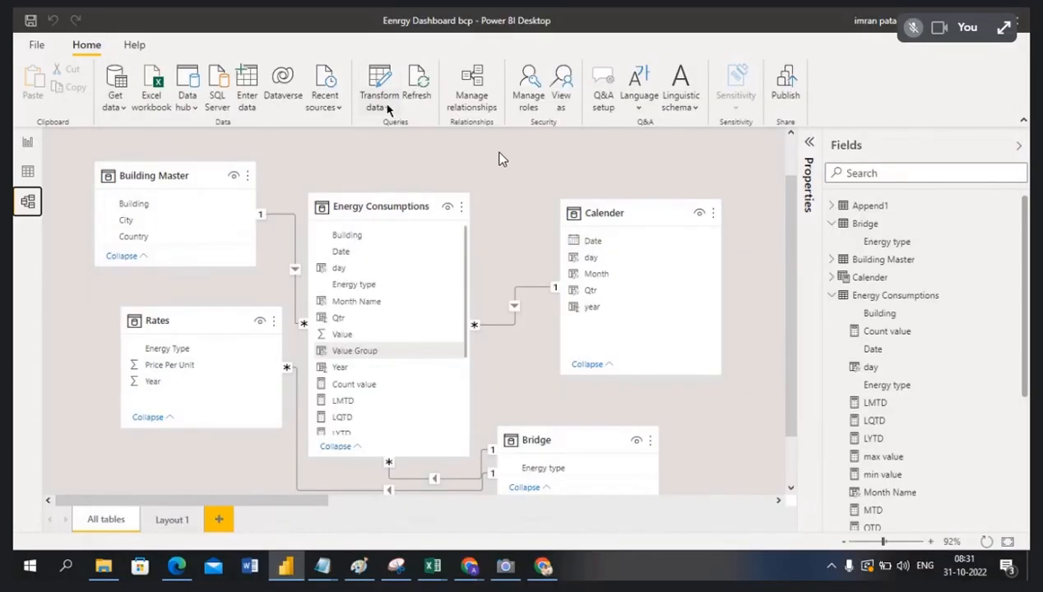
- Switch Power BI Desktop to the report page with the Value Group chart and open the Power Query Editor
click(387, 111)
click(251, 152)
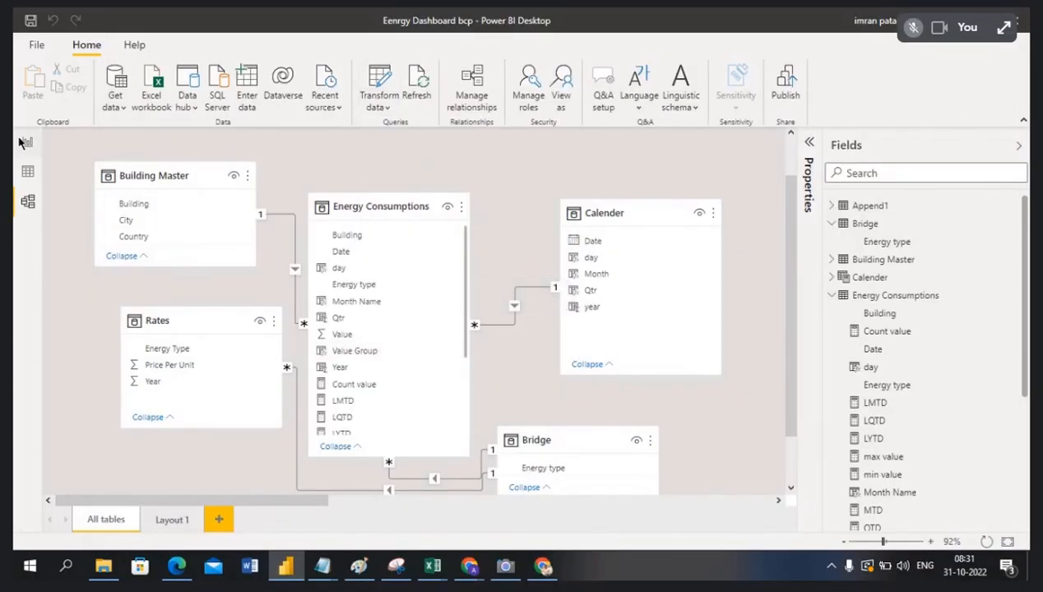
click(23, 142)
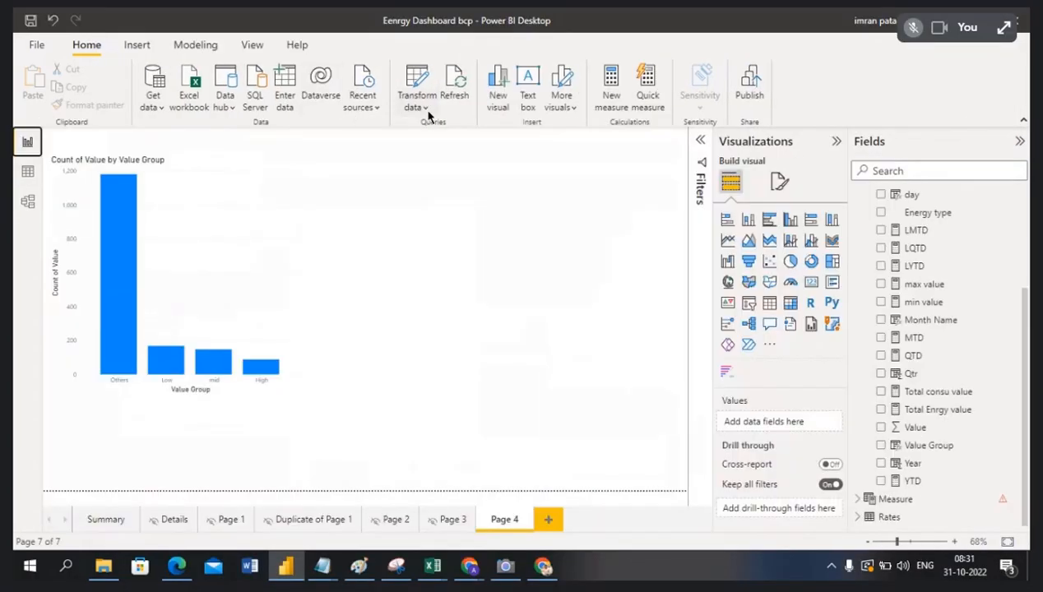
click(426, 113)
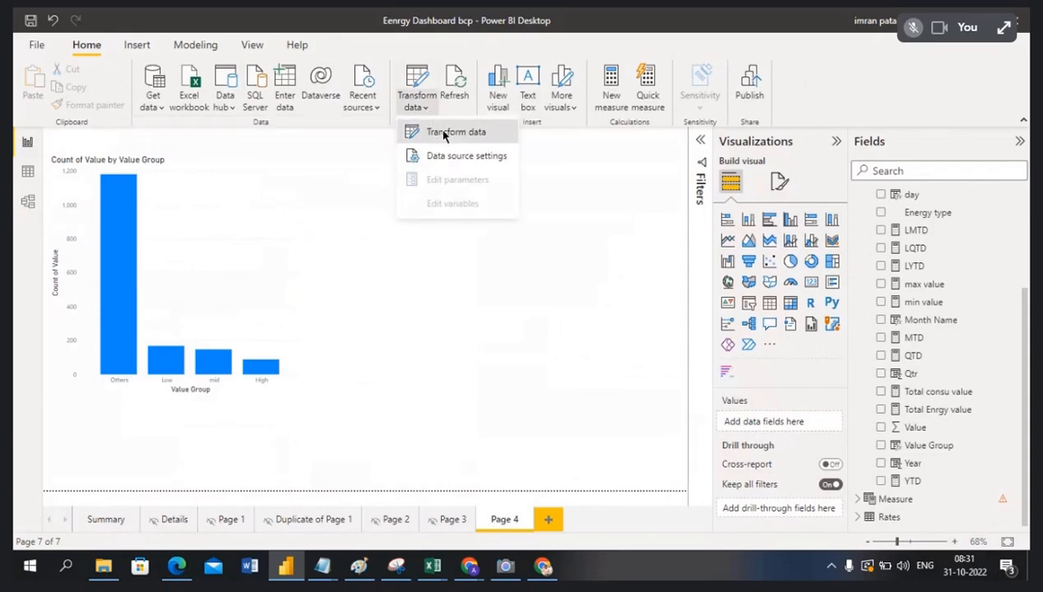
click(443, 134)
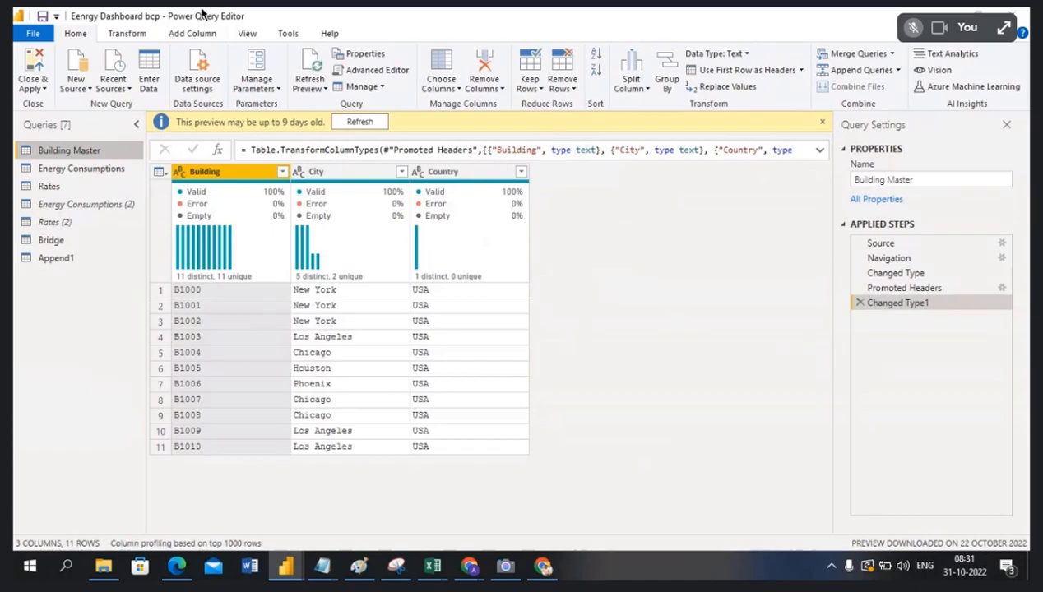
- Turn off column distribution and column quality in the Power Query data preview and dismiss the preview age notice
click(248, 33)
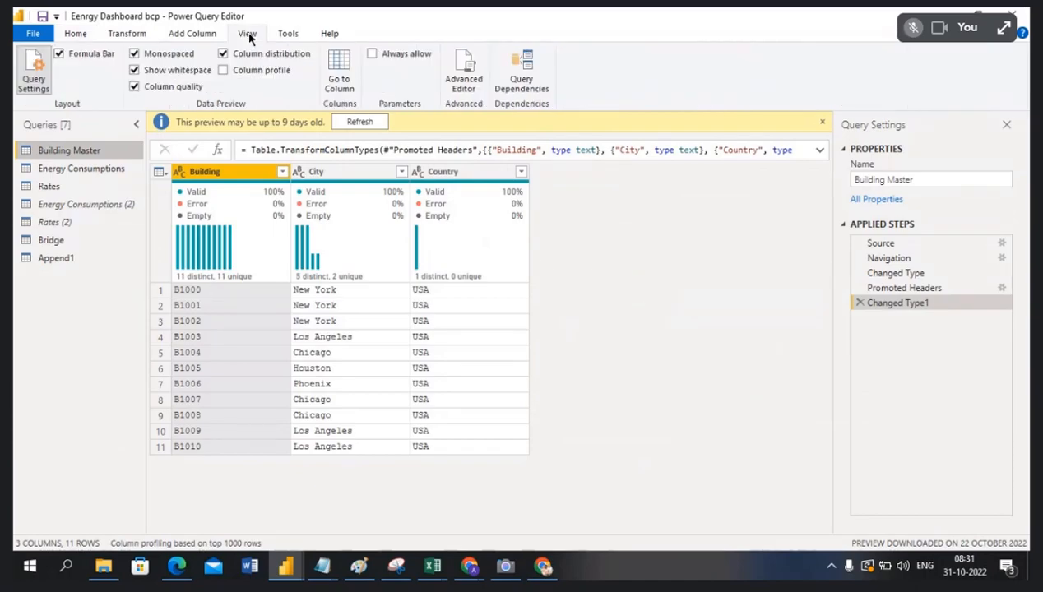
click(223, 54)
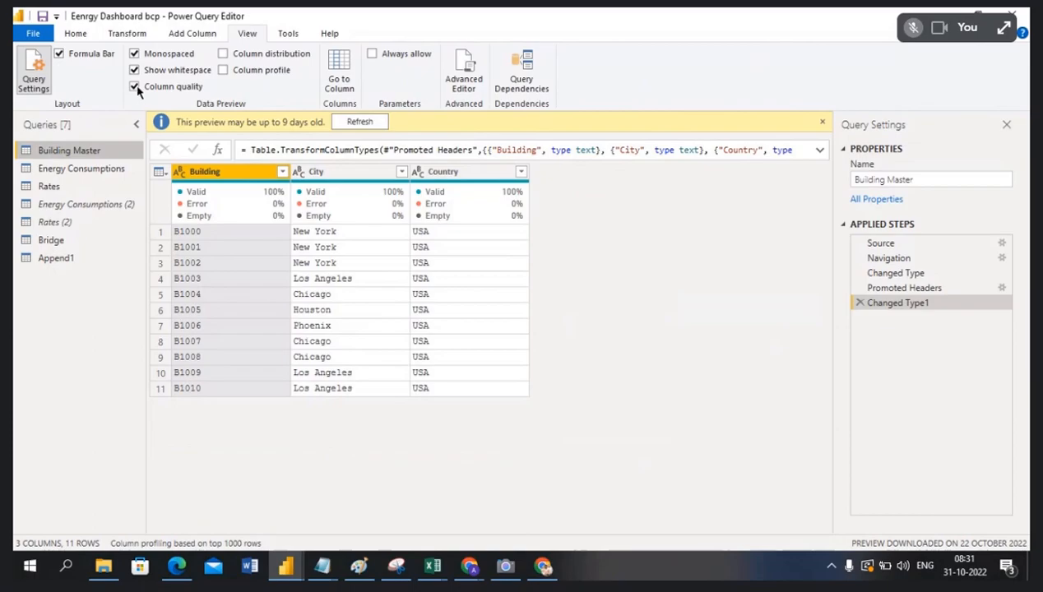
click(135, 88)
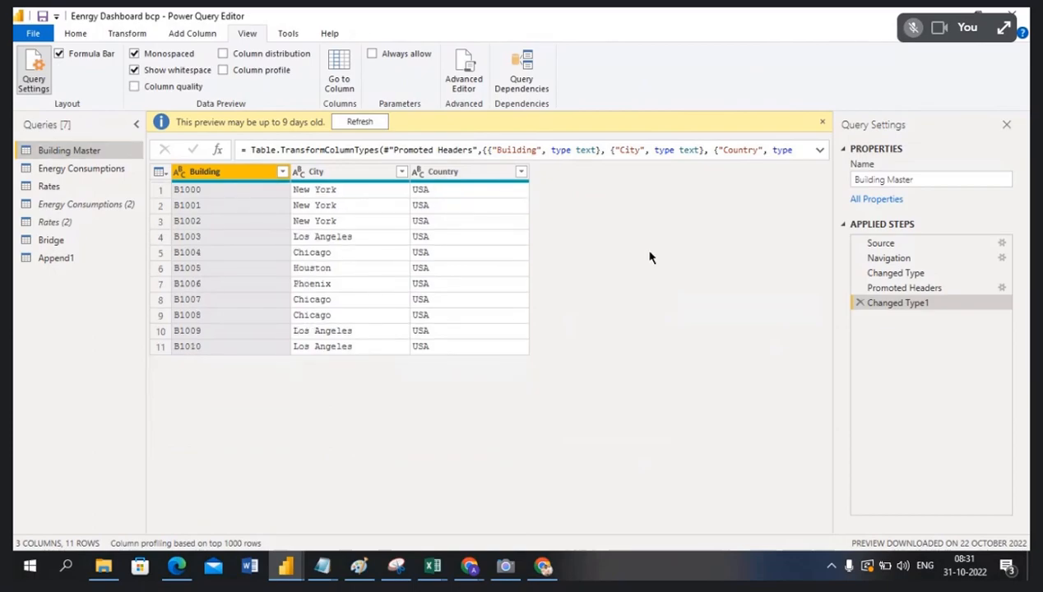
click(821, 122)
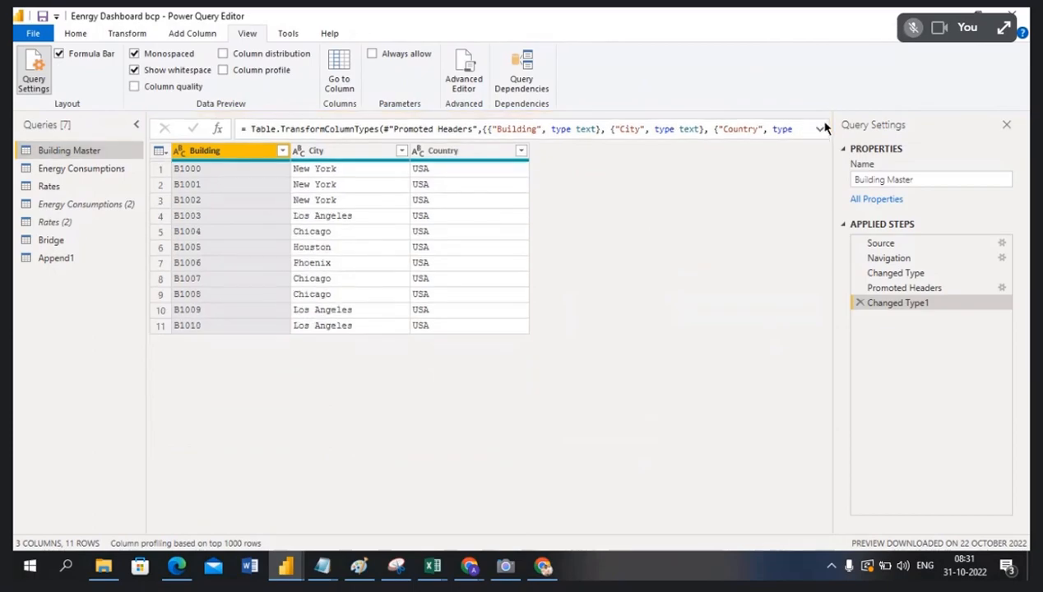
- View the Energy Consumptions query, close the Power Query Editor, and show the table's data with its calculated columns
click(83, 171)
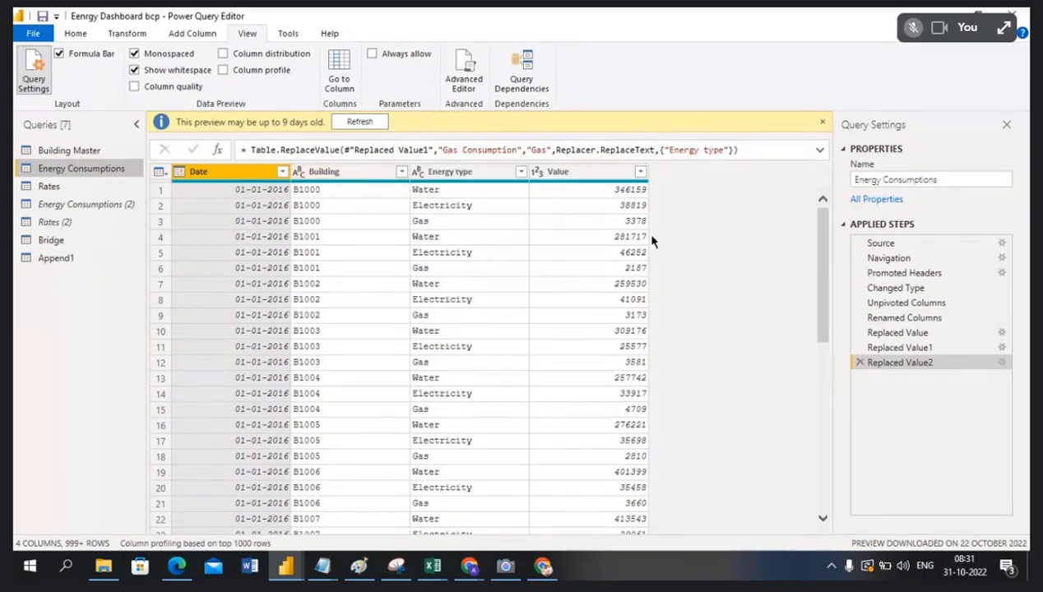
click(1013, 16)
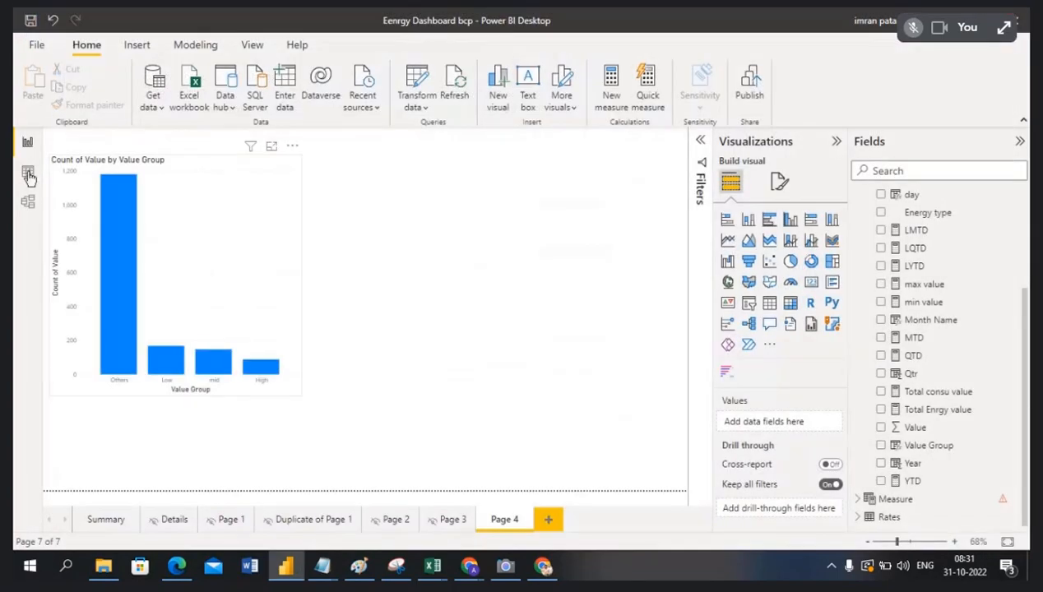
click(28, 175)
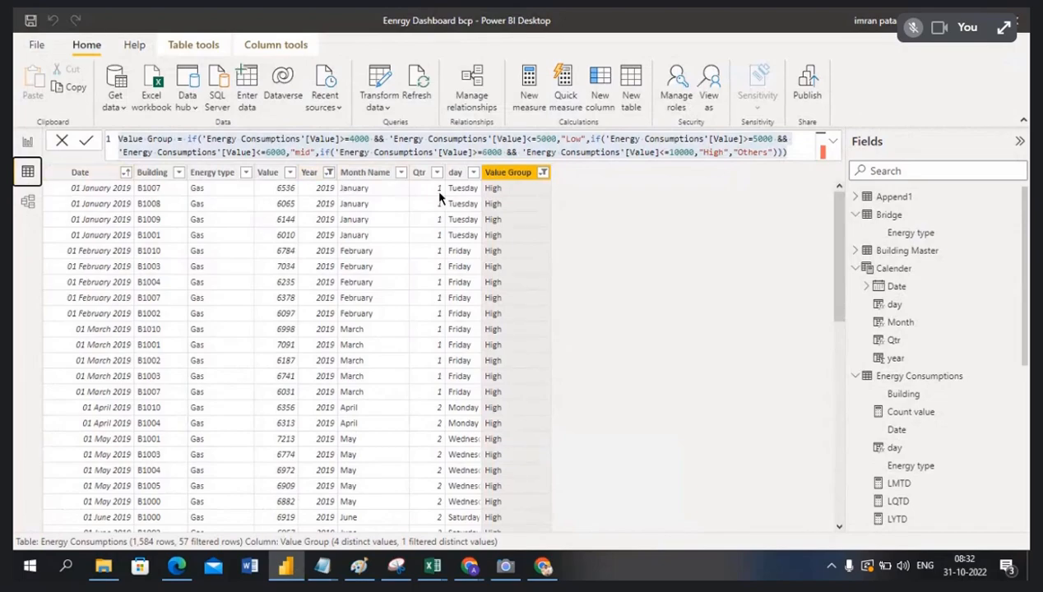
- Reopen the Power Query Editor to compare the Energy Consumptions query's columns with the table in the data view, then return there
click(388, 112)
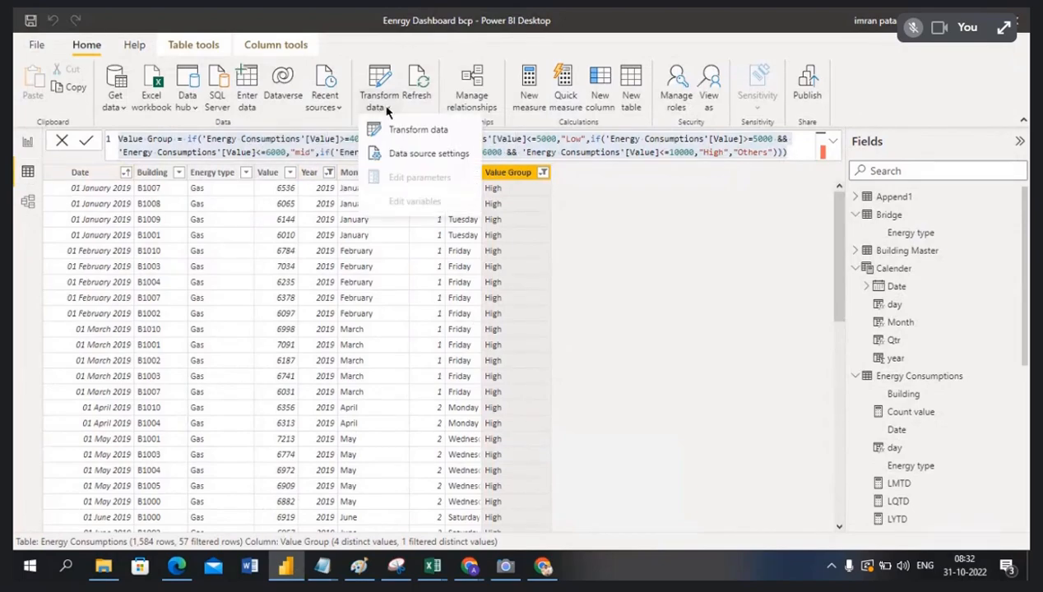
click(396, 132)
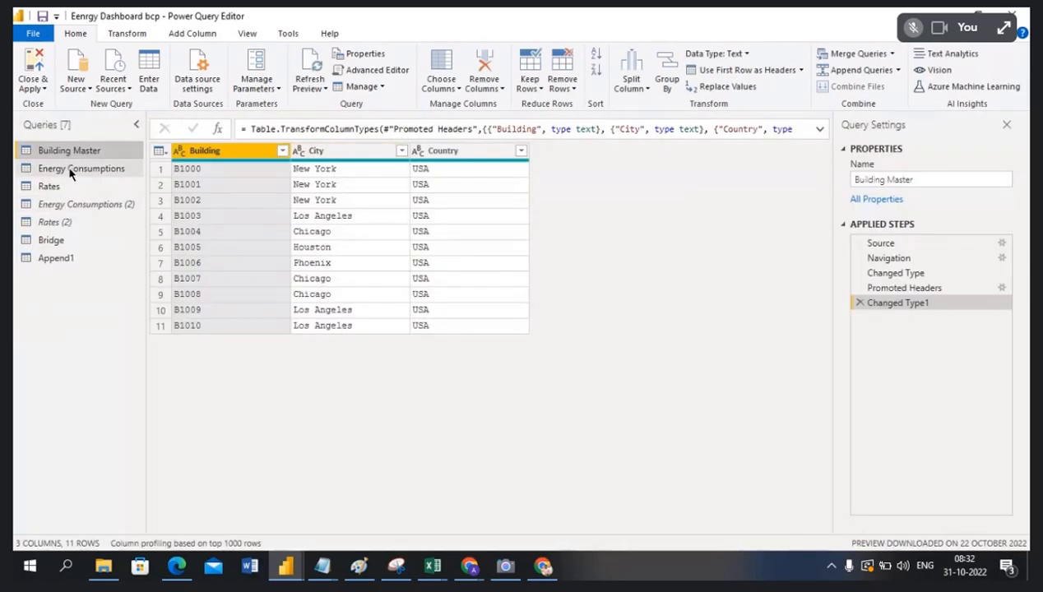
click(70, 171)
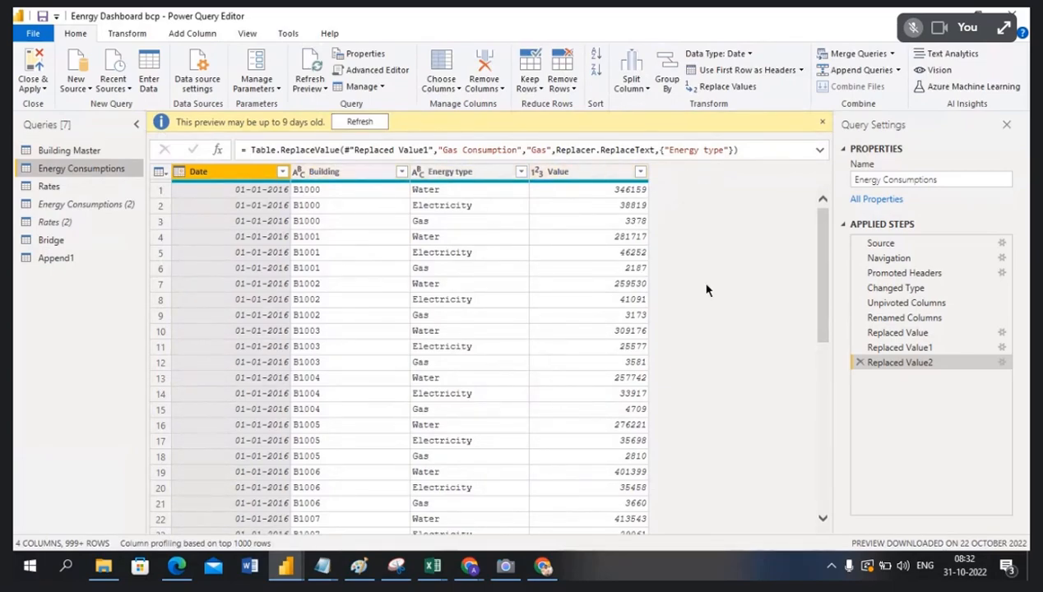
click(822, 124)
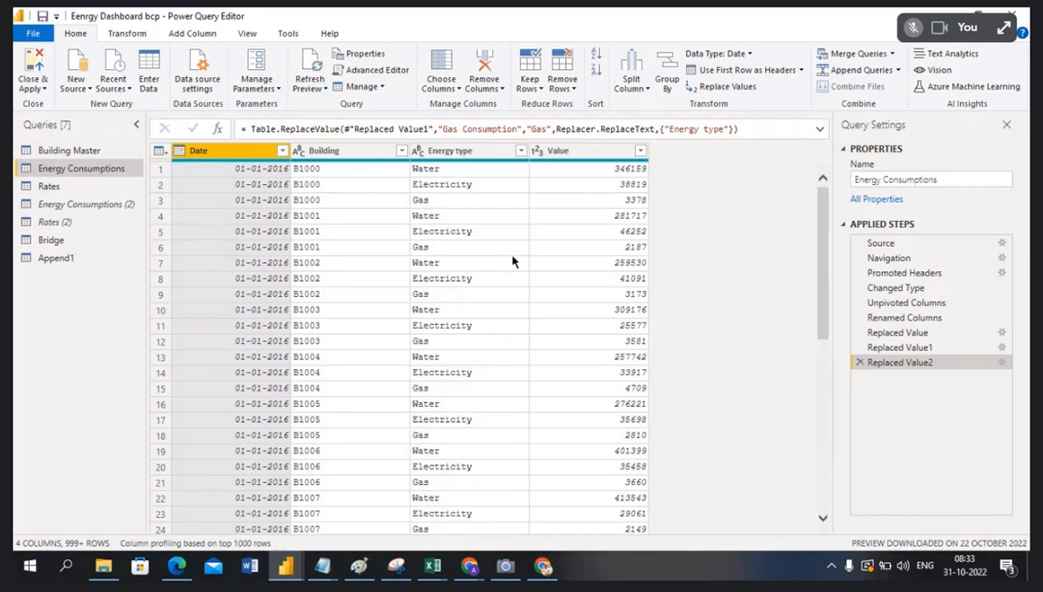
click(1017, 17)
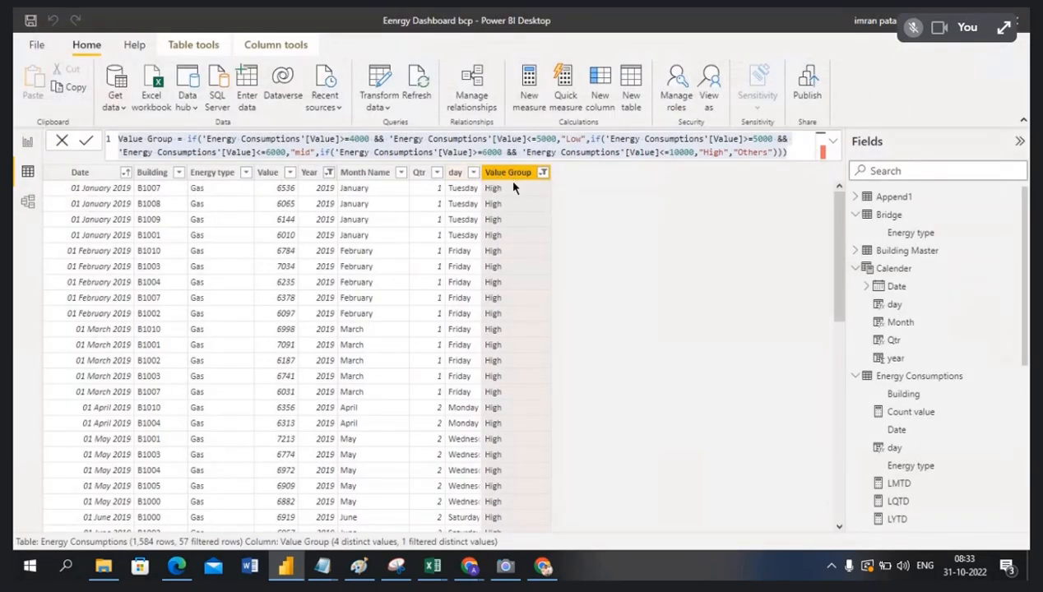
click(389, 110)
click(401, 132)
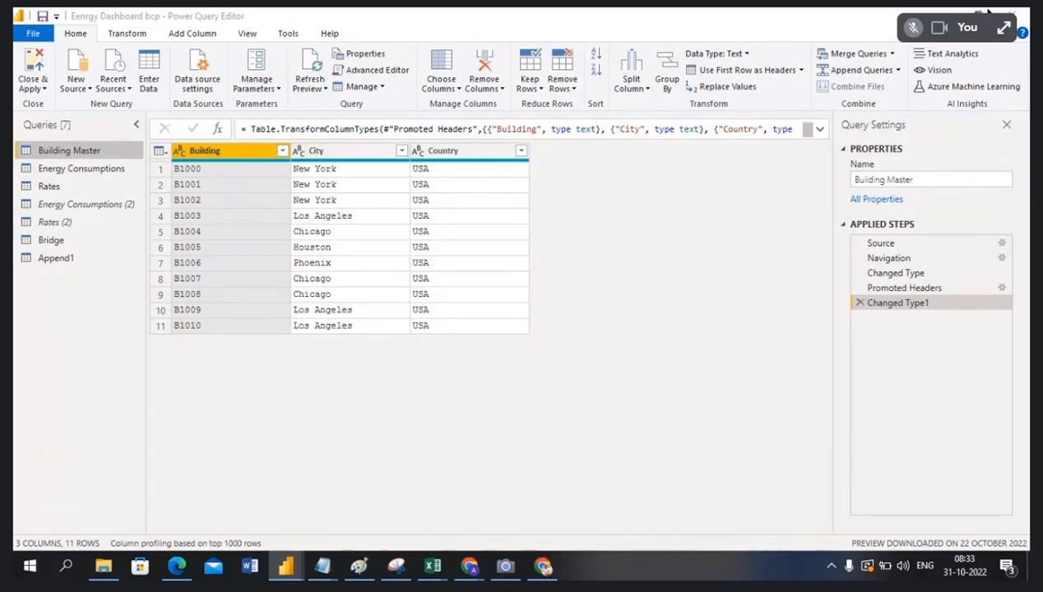
click(1012, 15)
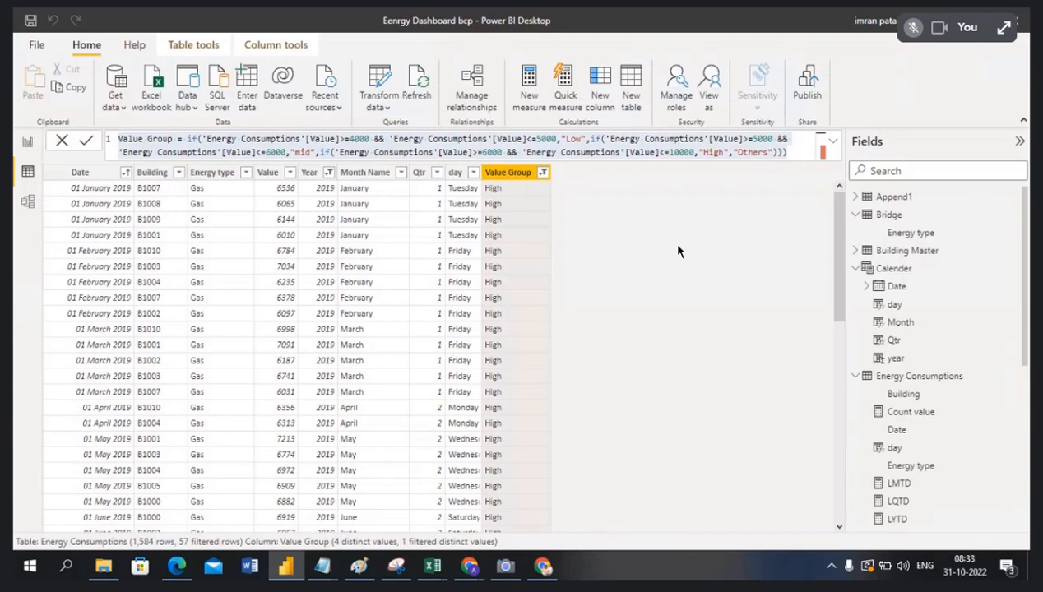
- Examine the available column commands, including Delete, for the Value Group and Energy type columns
right_click(508, 178)
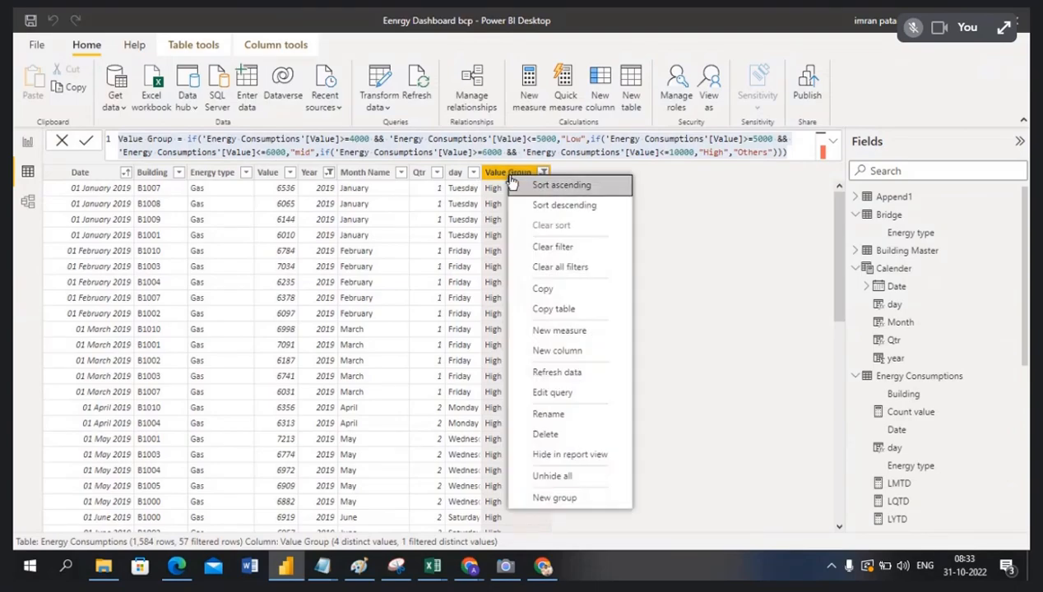
click(708, 223)
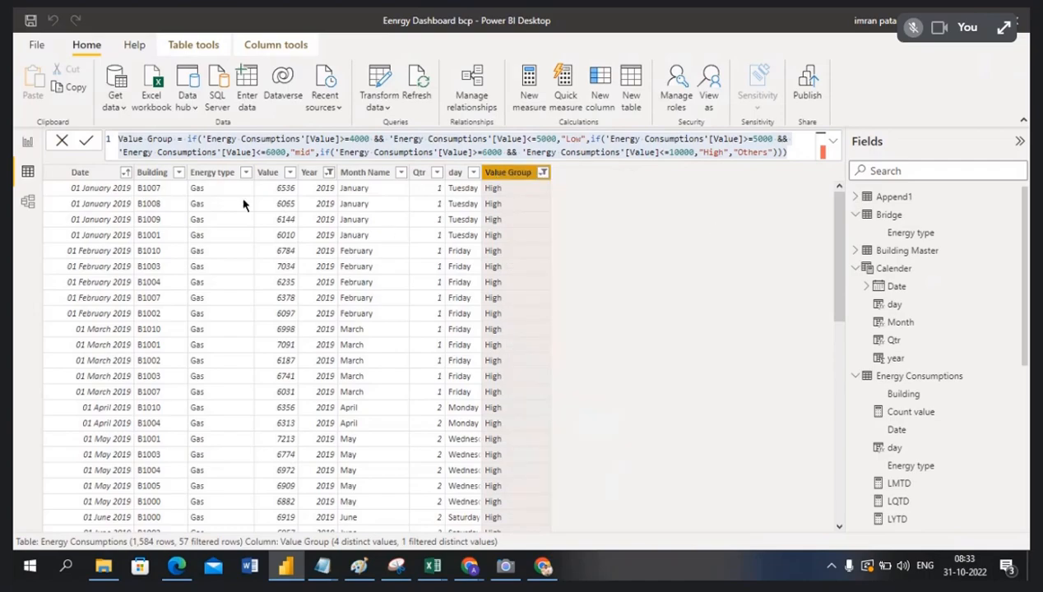
click(211, 172)
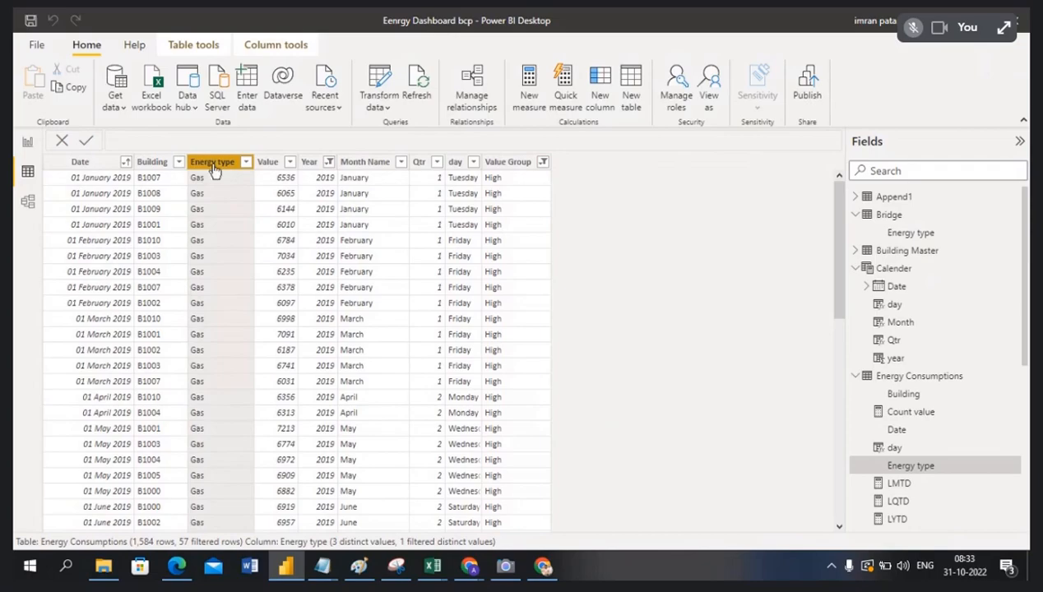
right_click(214, 167)
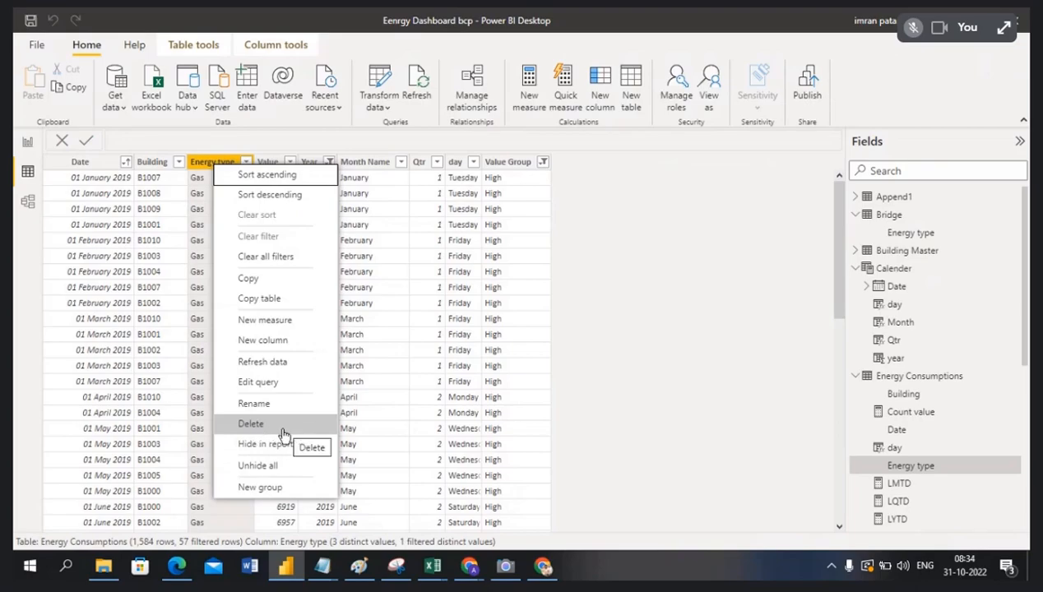
- Open the Energy Consumptions query in the Power Query Editor again from the data view
click(387, 113)
click(412, 134)
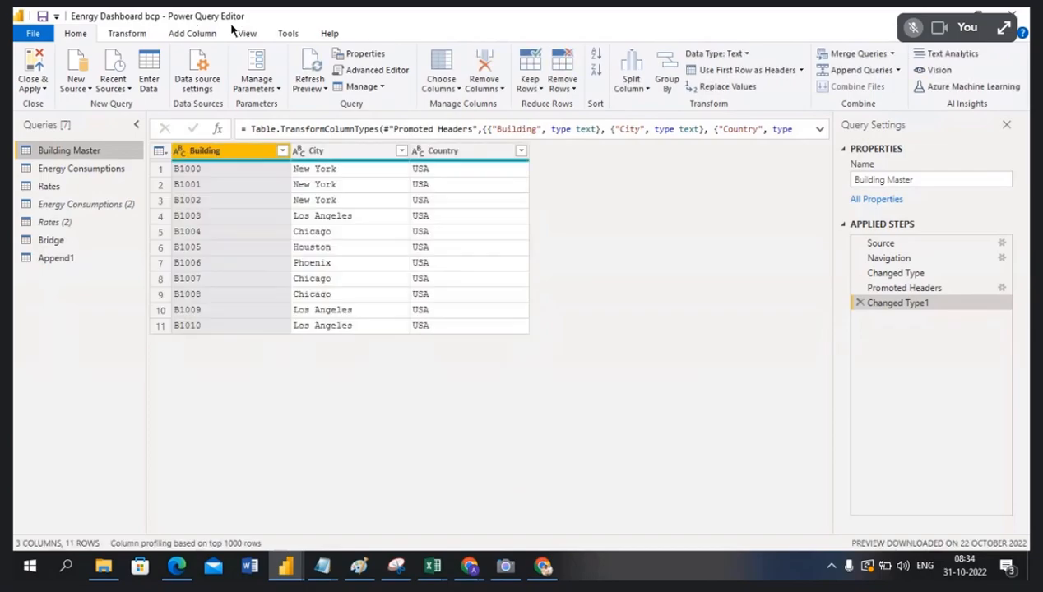
click(85, 169)
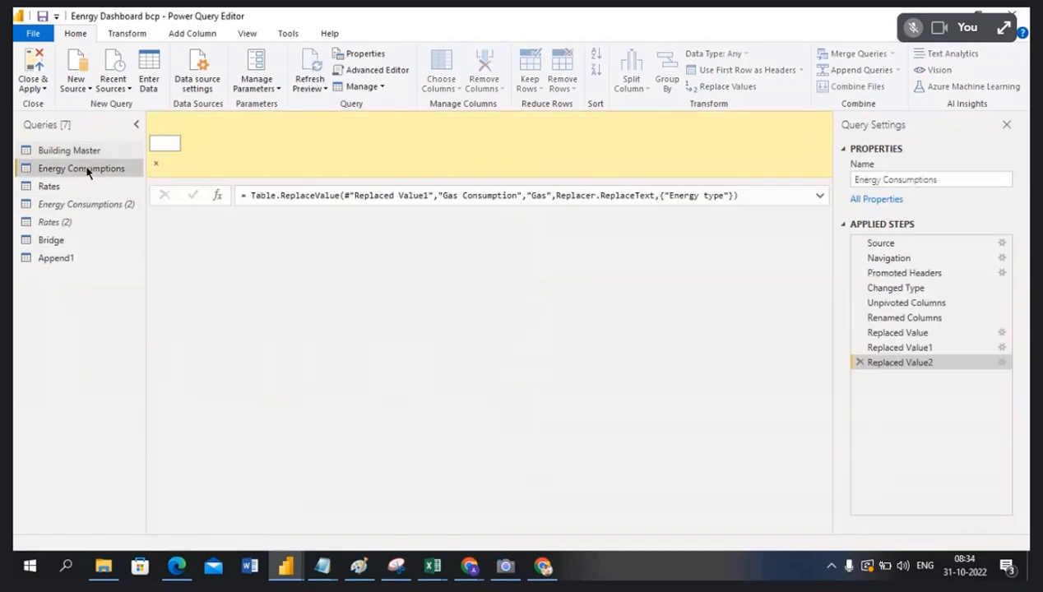
- Compare the column options for Energy type in Power Query Editor with those in Power BI Desktop's data view
click(354, 153)
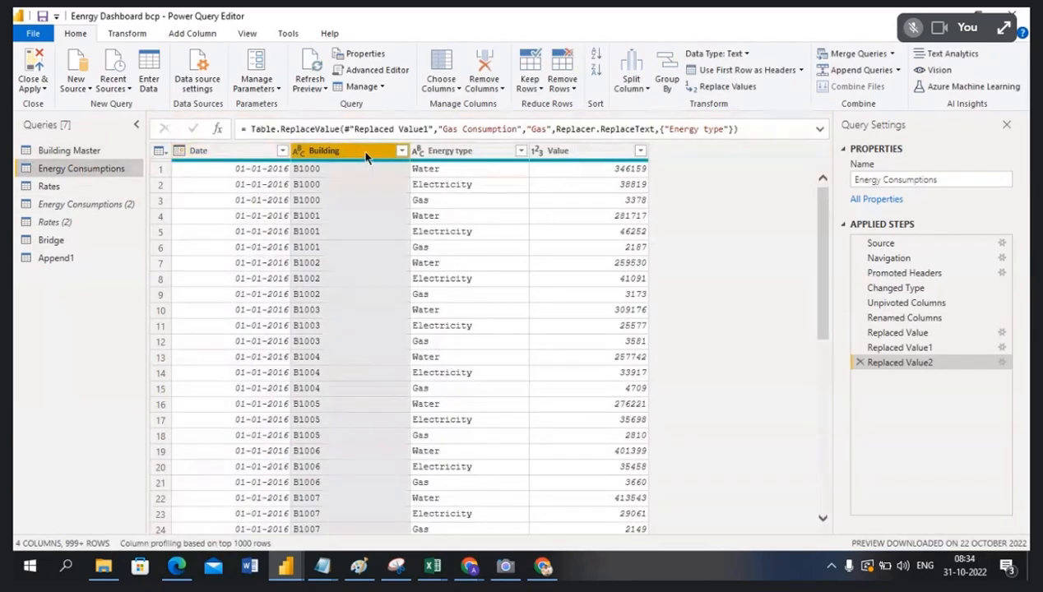
click(459, 153)
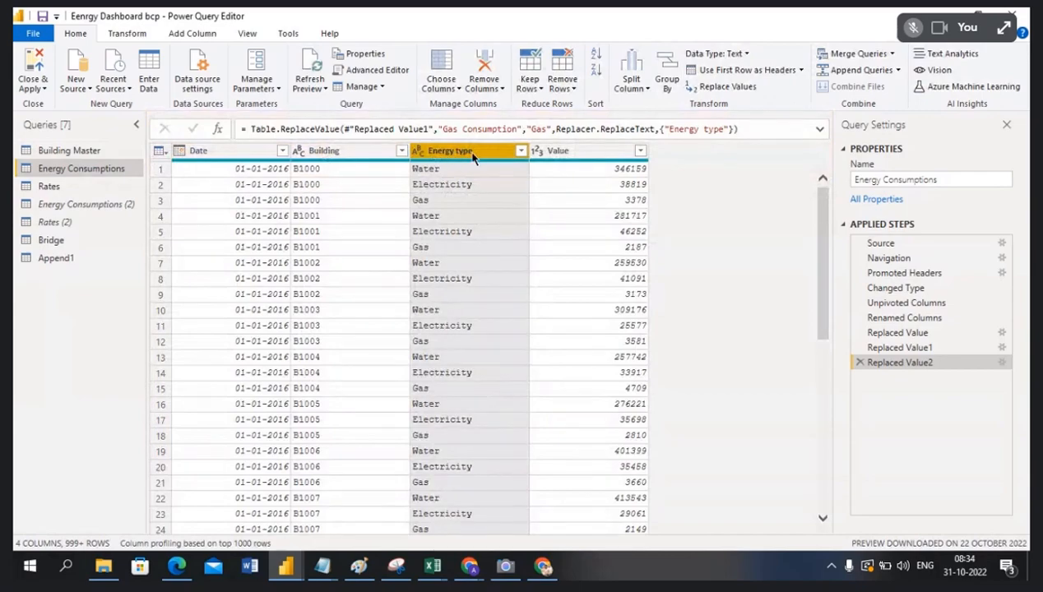
right_click(472, 158)
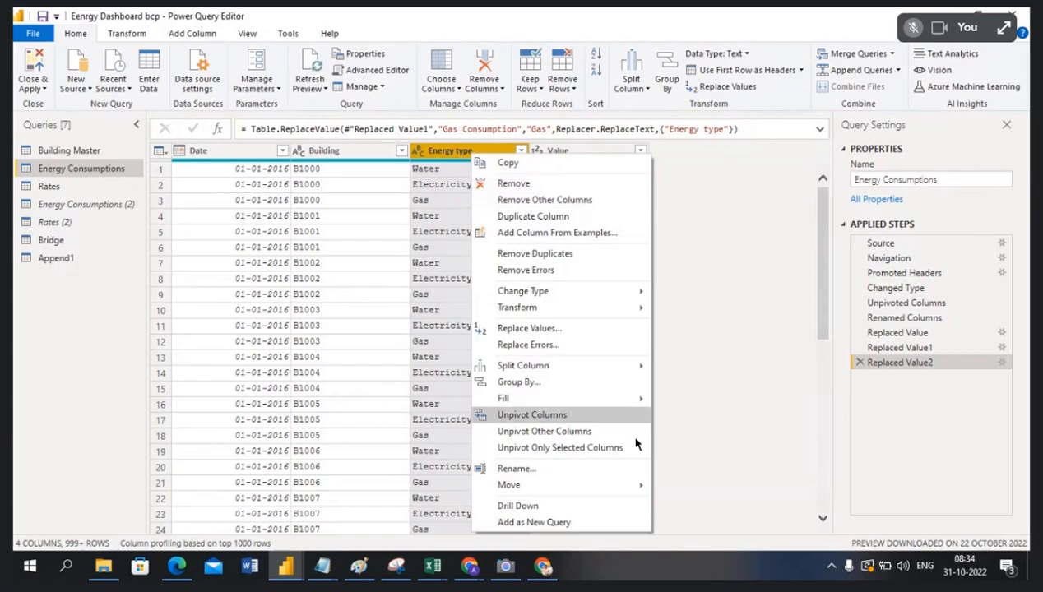
key(Escape)
click(287, 569)
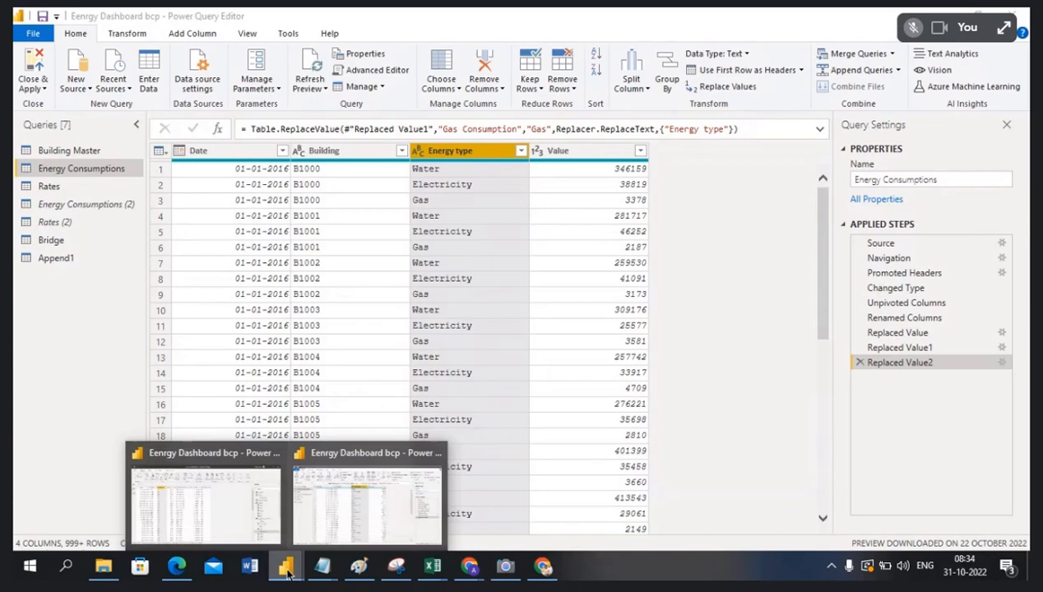
click(255, 510)
right_click(209, 169)
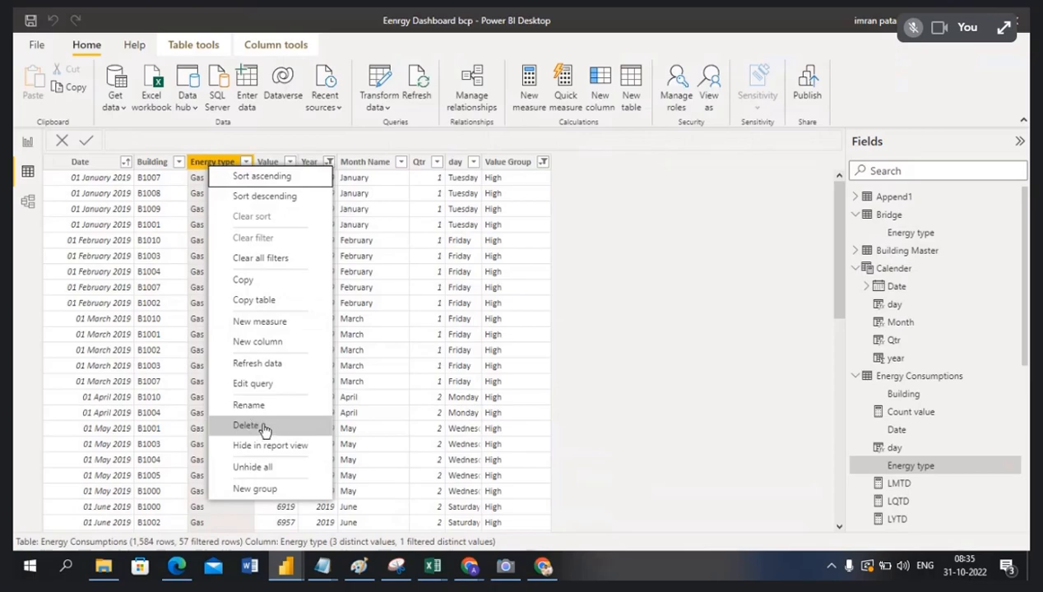
- Return to Power Query Editor and duplicate the Energy type column in the Energy Consumptions query
mouse_move(292, 564)
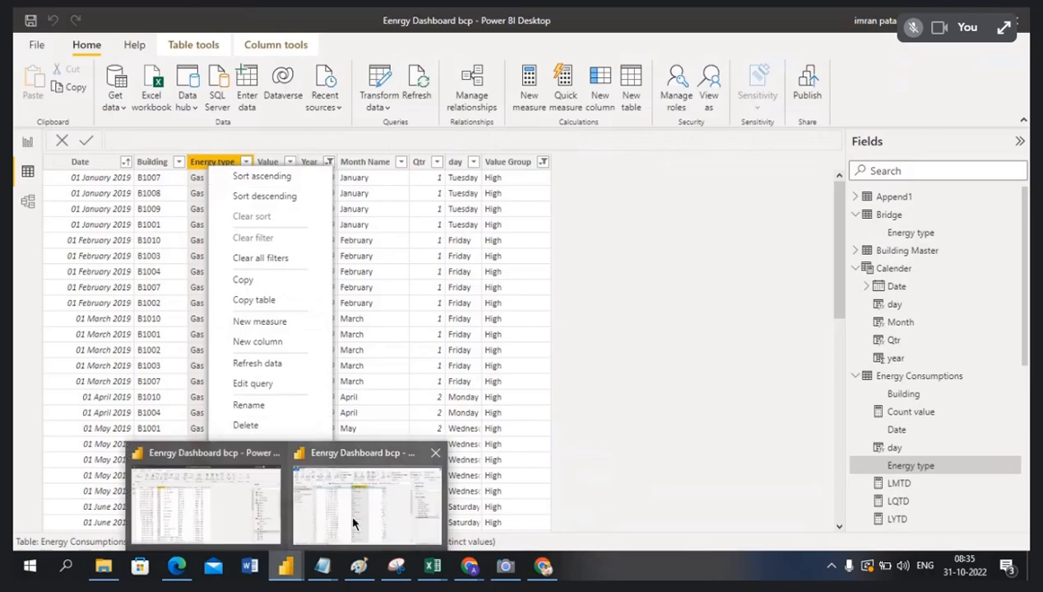
click(358, 521)
right_click(452, 151)
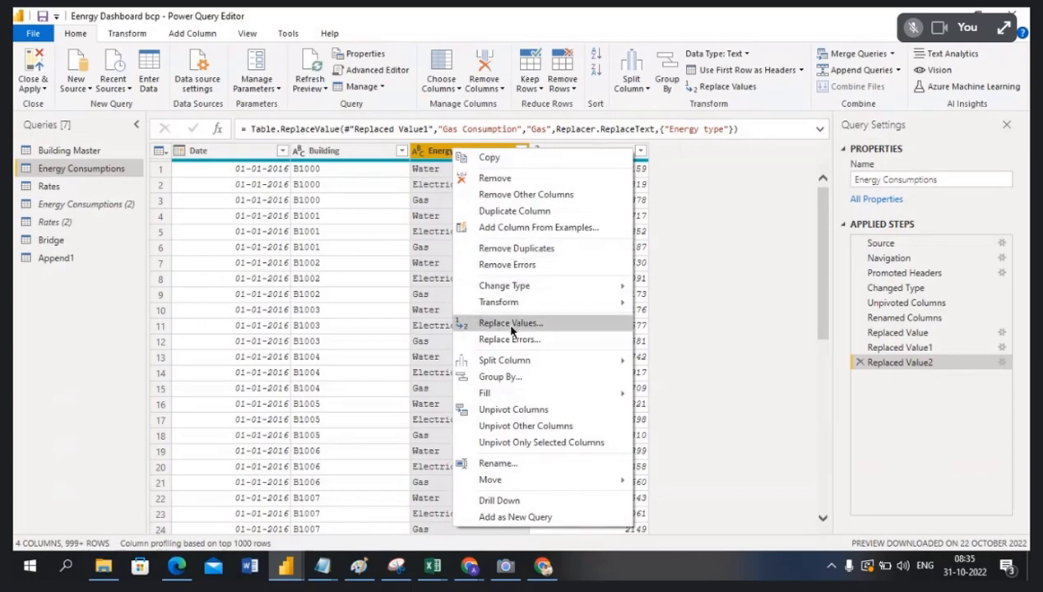
key(Escape)
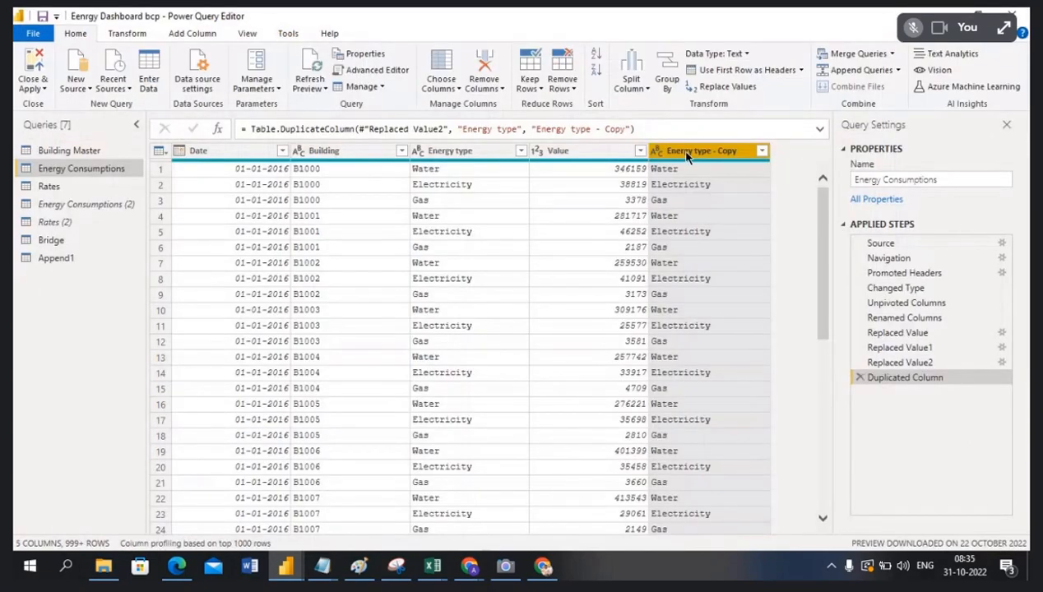
- Review the options for the Energy type - Copy column and check the Energy type column's options in Power BI Desktop
right_click(687, 157)
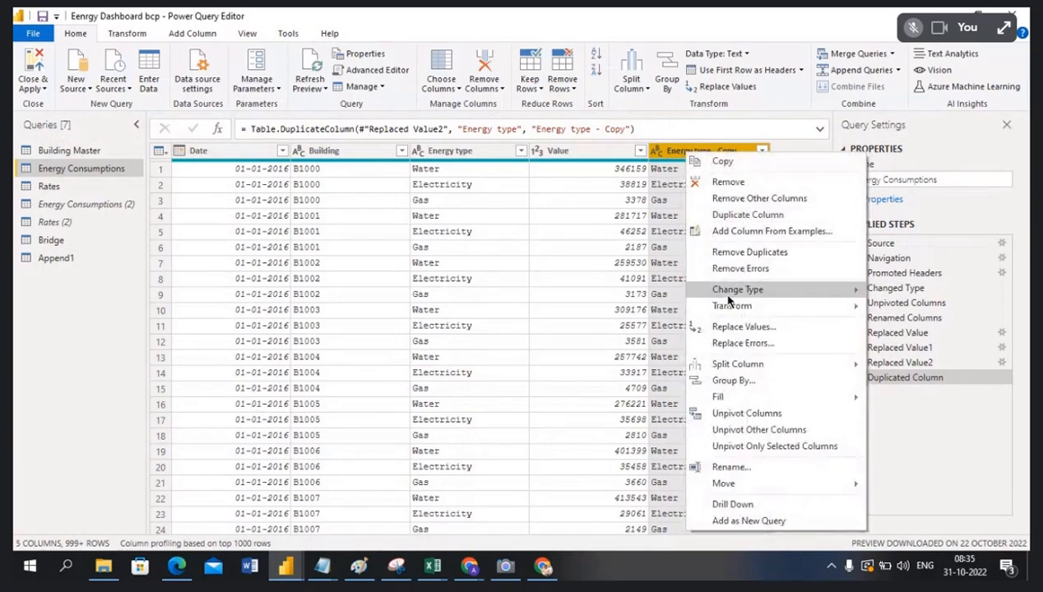
click(729, 467)
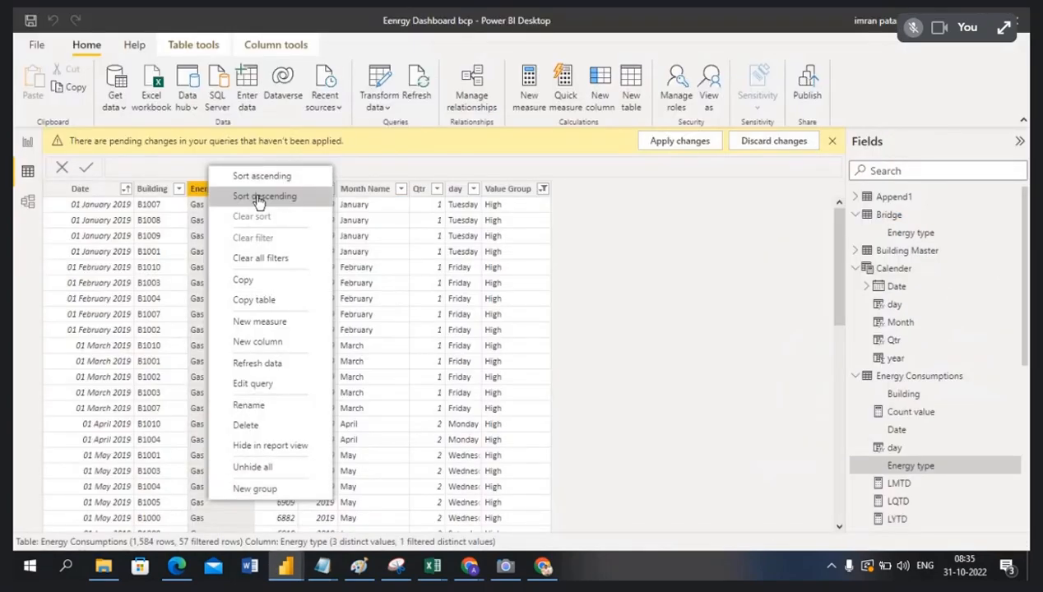
click(678, 261)
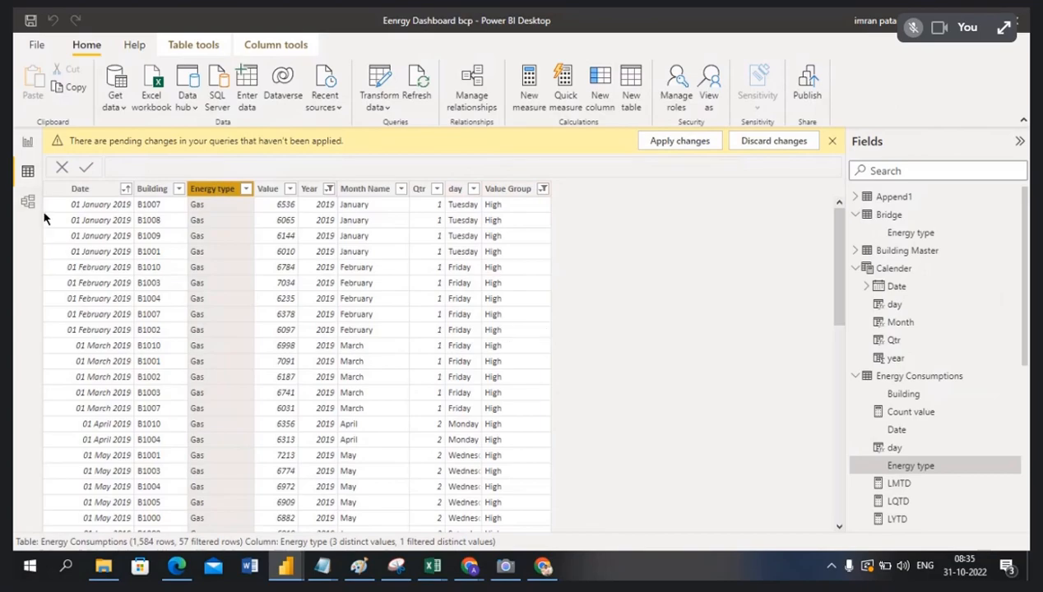
- Switch back to Power Query Editor and remove the Energy type - Copy column from the Energy Consumptions query
key(alt+Tab)
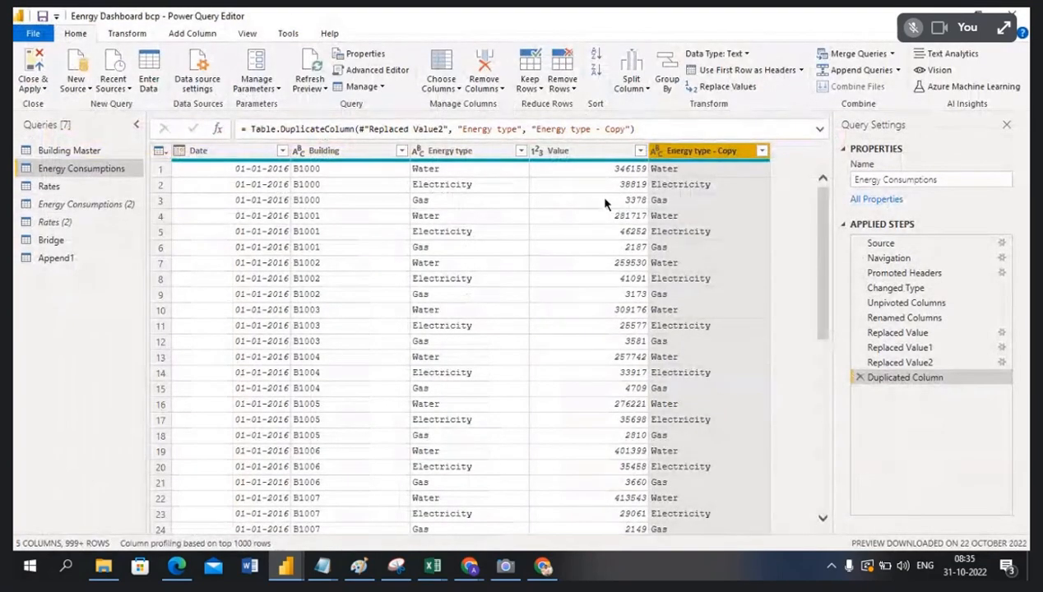
right_click(685, 155)
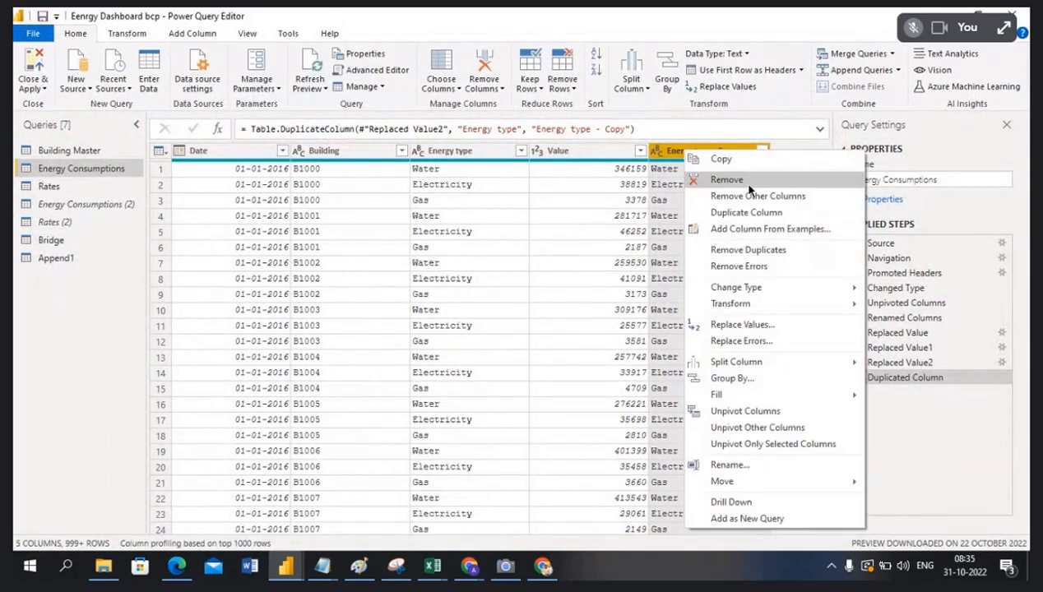
click(727, 180)
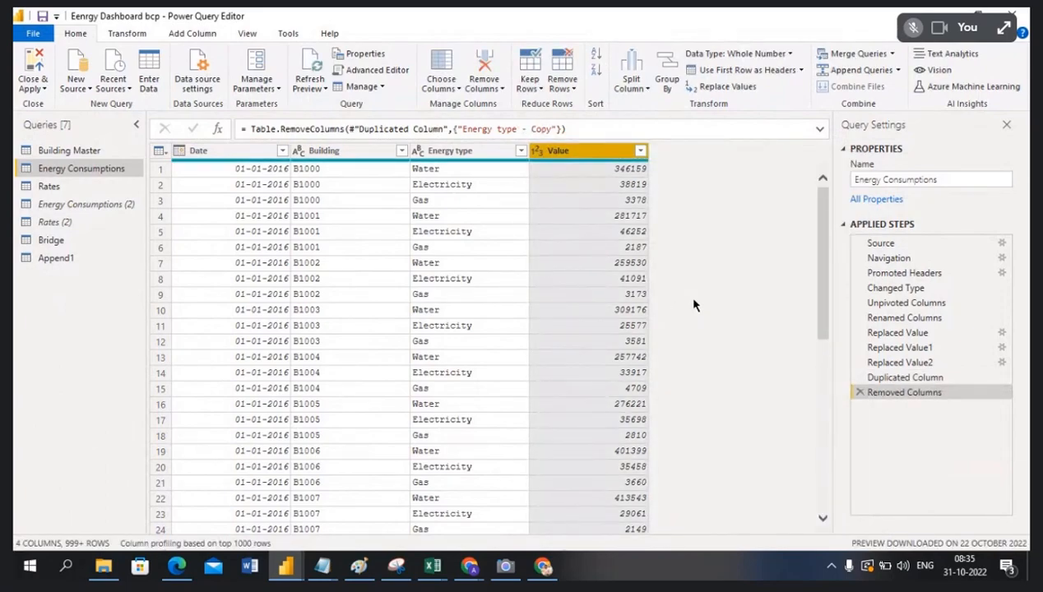
- Compare Power Query Editor's Custom Column command with the New column command in Power BI Desktop
key(alt+Tab)
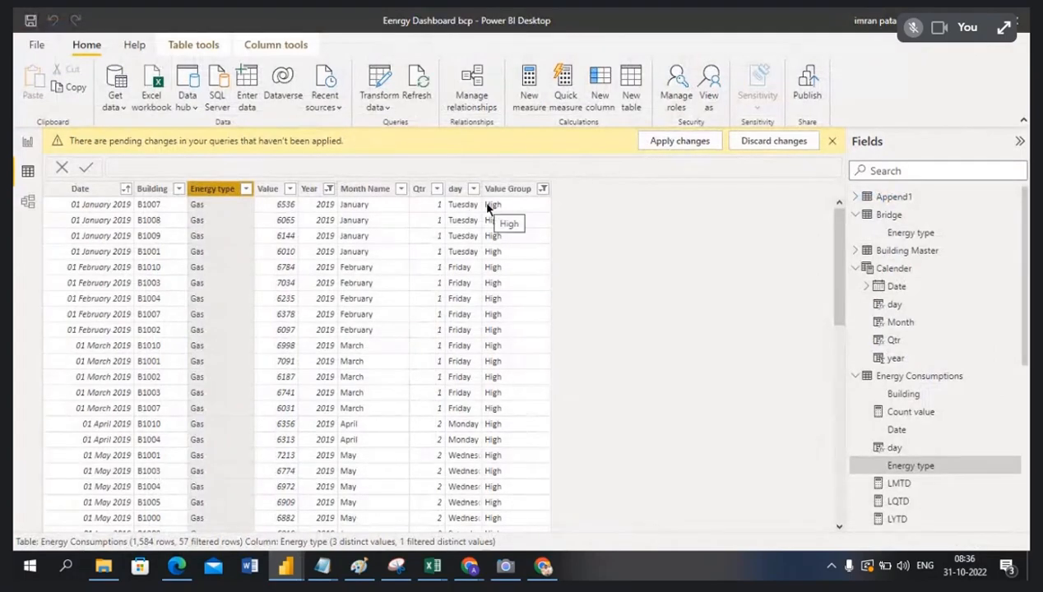
key(alt+Tab)
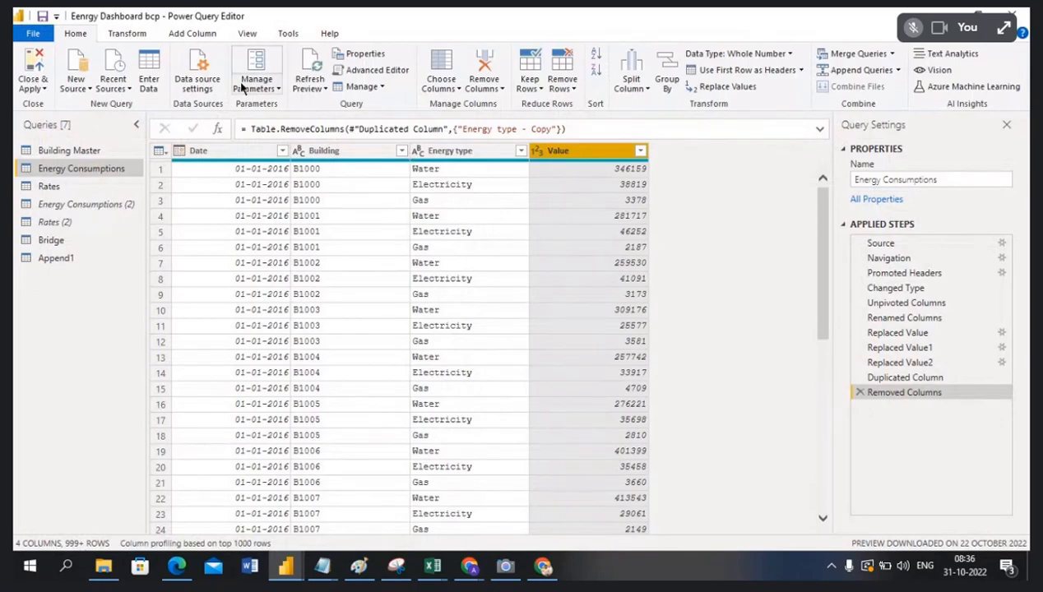
click(193, 35)
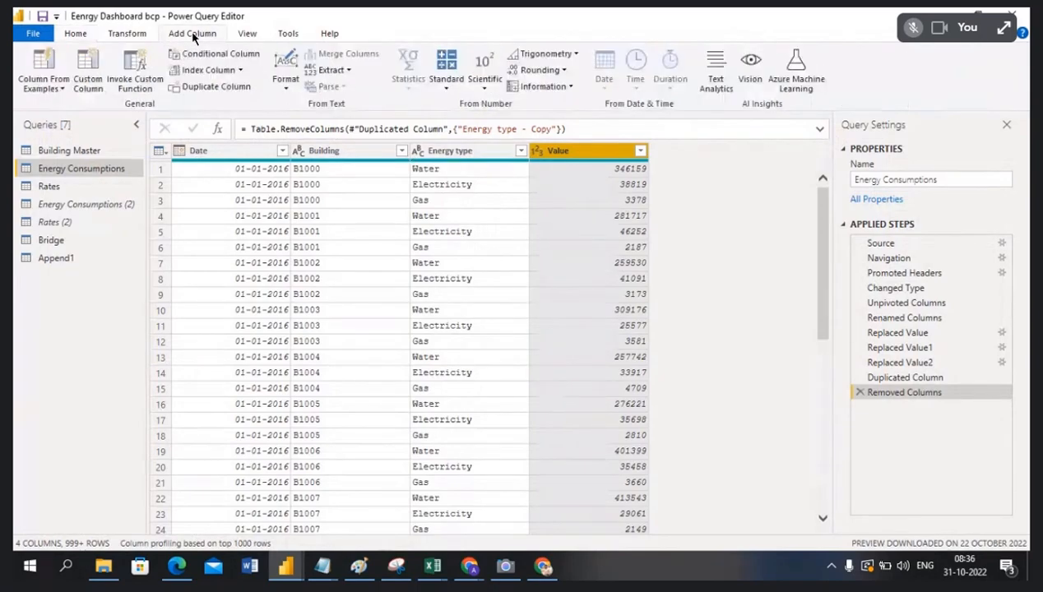
click(86, 90)
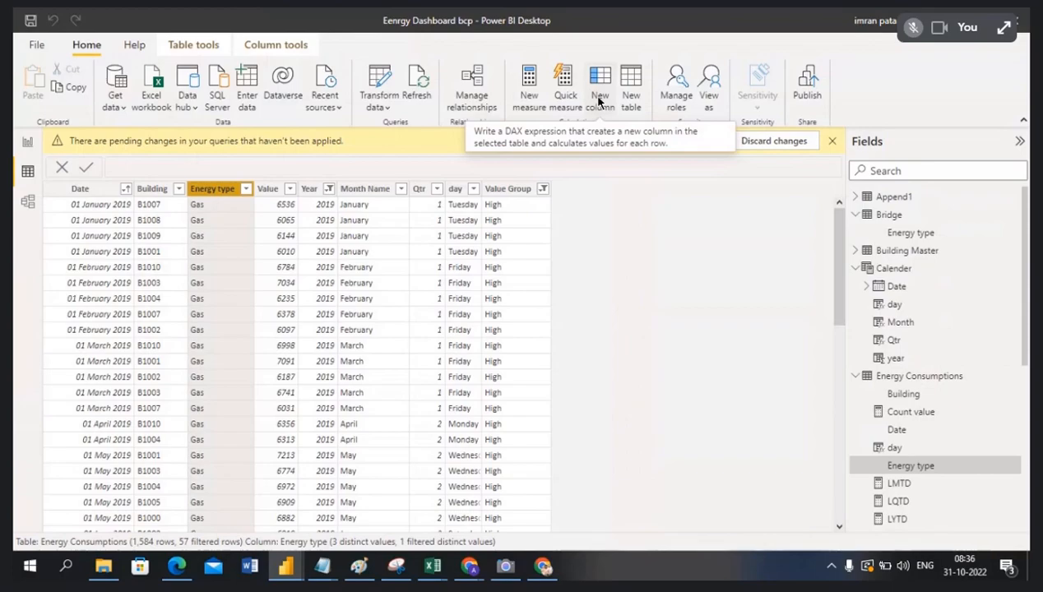
key(alt+Tab)
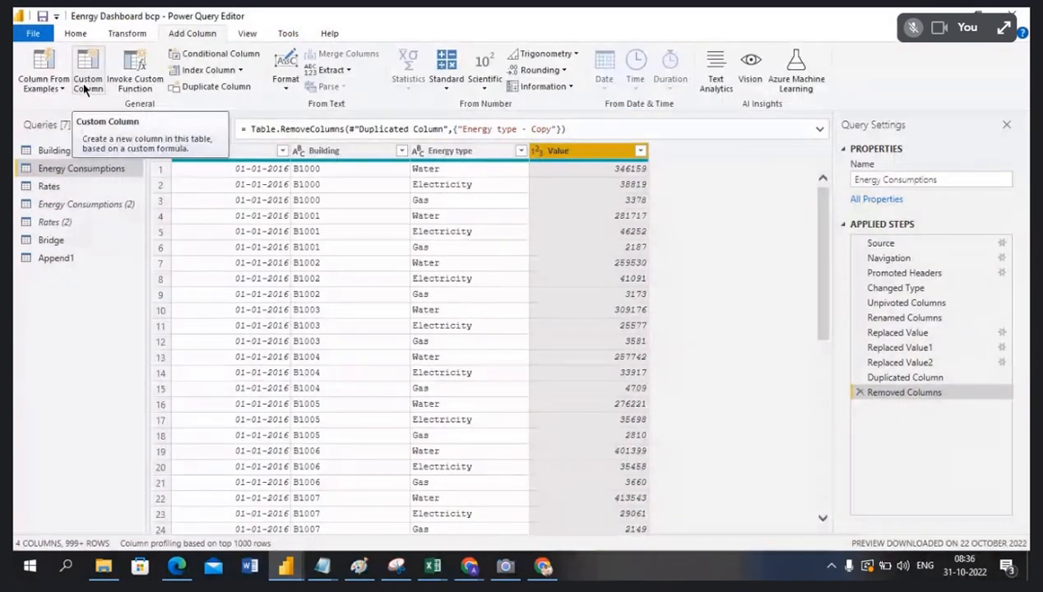
key(alt+Tab)
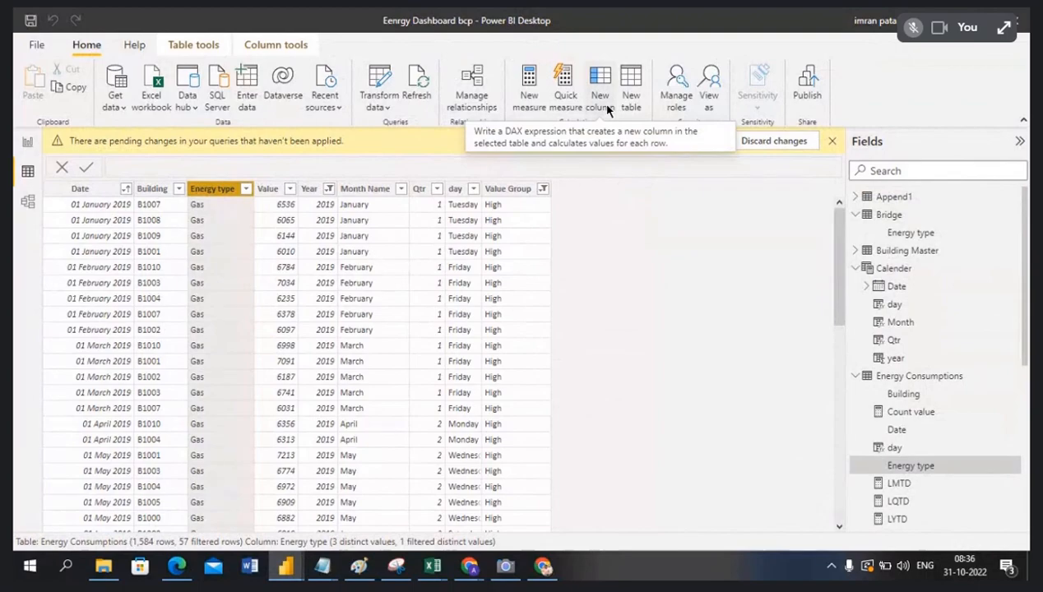
- Try to add a calculated column named Qtr to the Energy Consumptions table
click(607, 109)
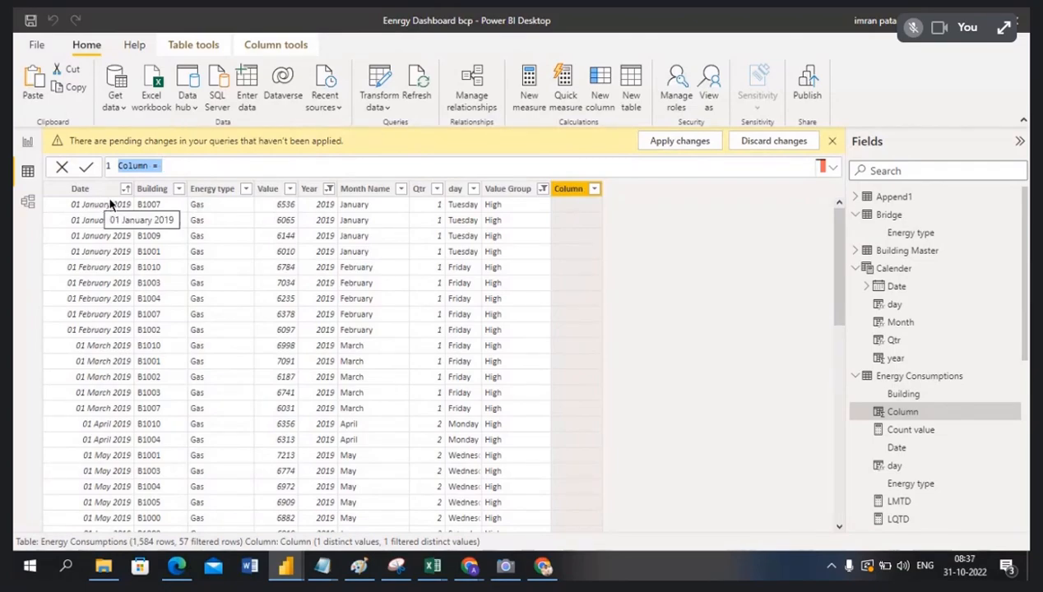
text(C)
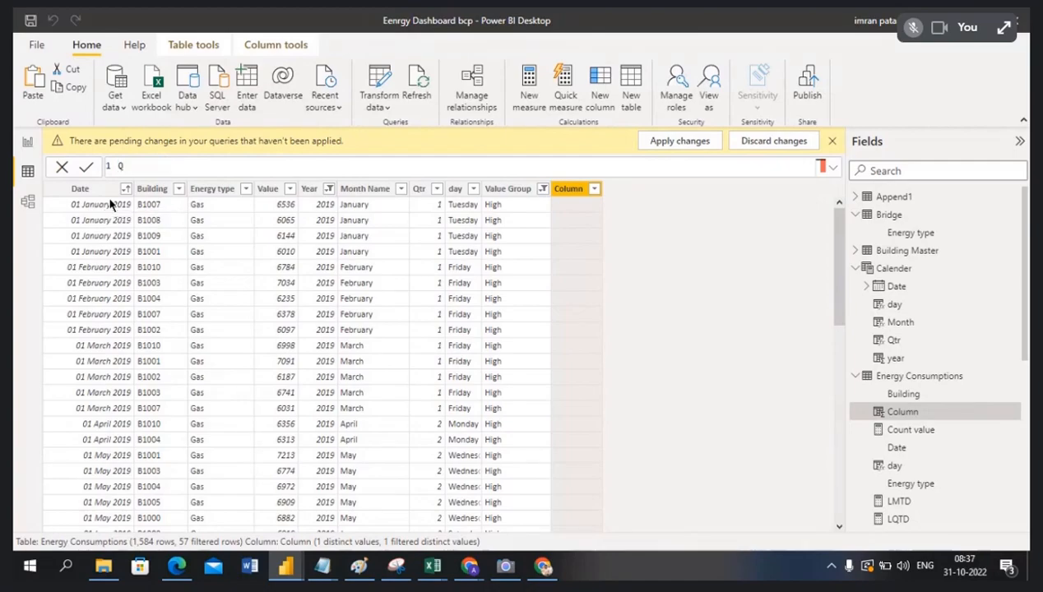
text(tr =c)
key(BackSpace)
key(BackSpace)
text(qu)
key(BackSpace)
key(BackSpace)
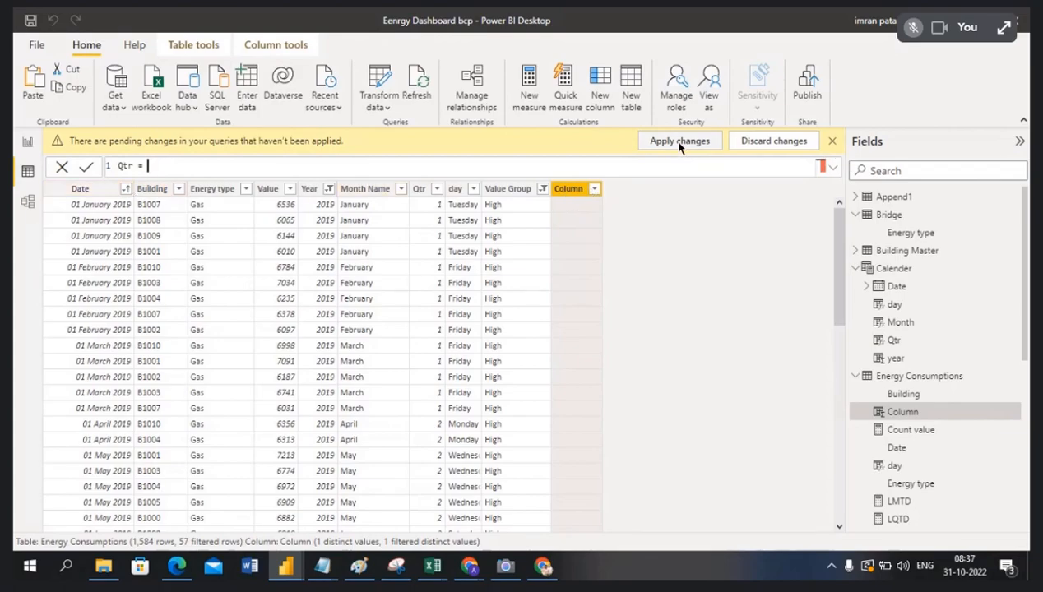
click(832, 141)
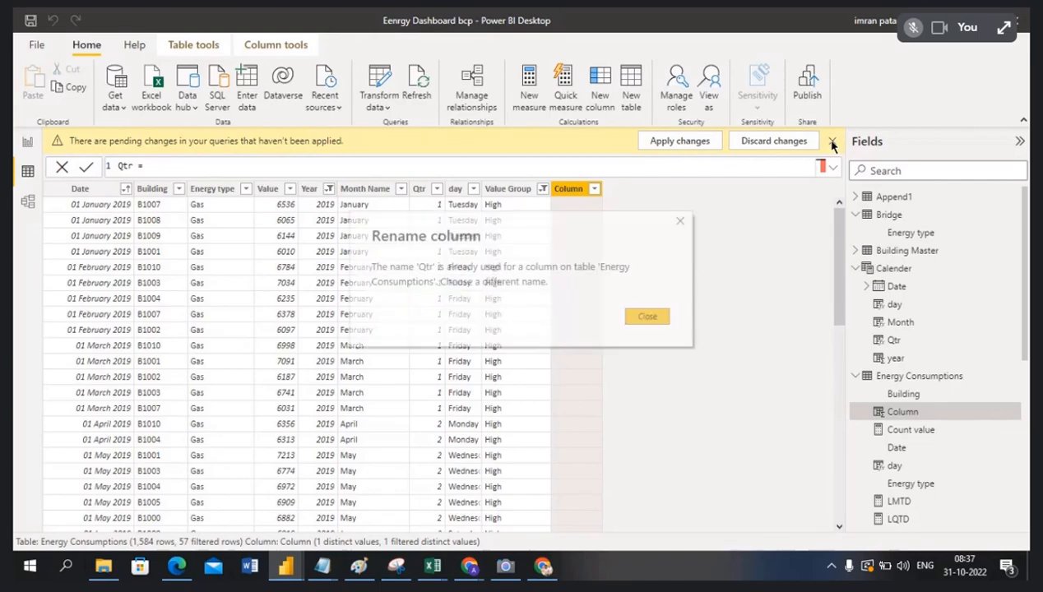
click(648, 318)
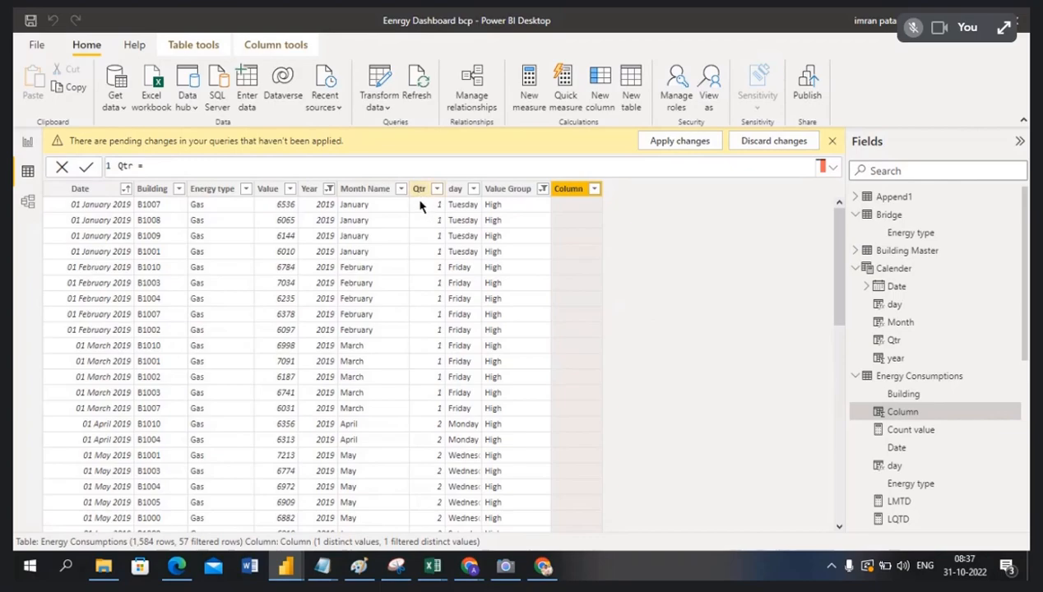
- Define the new column as Qtr Test = NEXTQUARTER('Energy Consumptions'[Date])
click(221, 166)
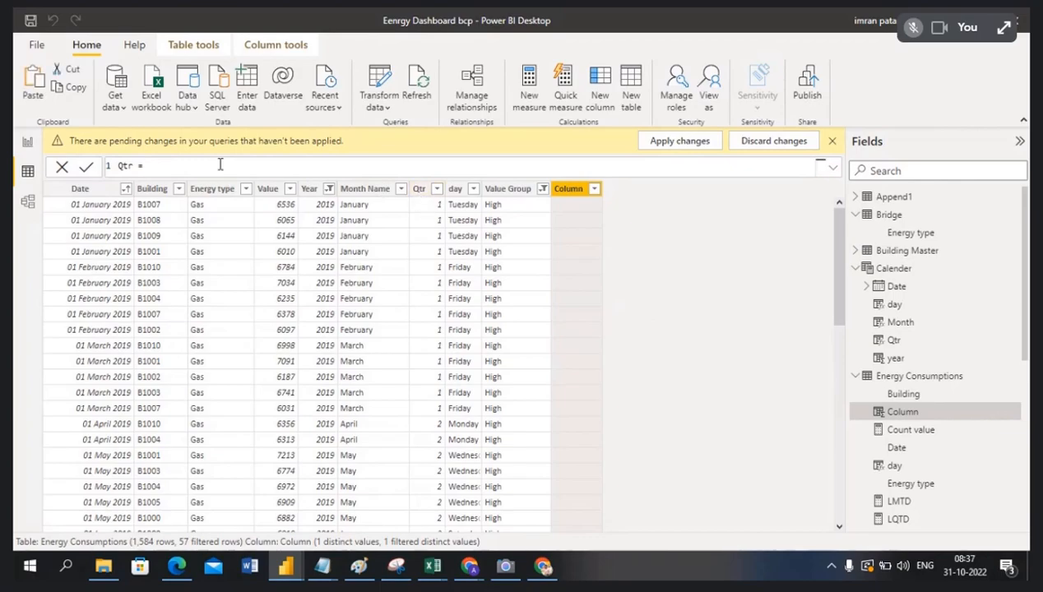
key(BackSpace)
key(BackSpace)
key(BackSpace)
text(Test = q)
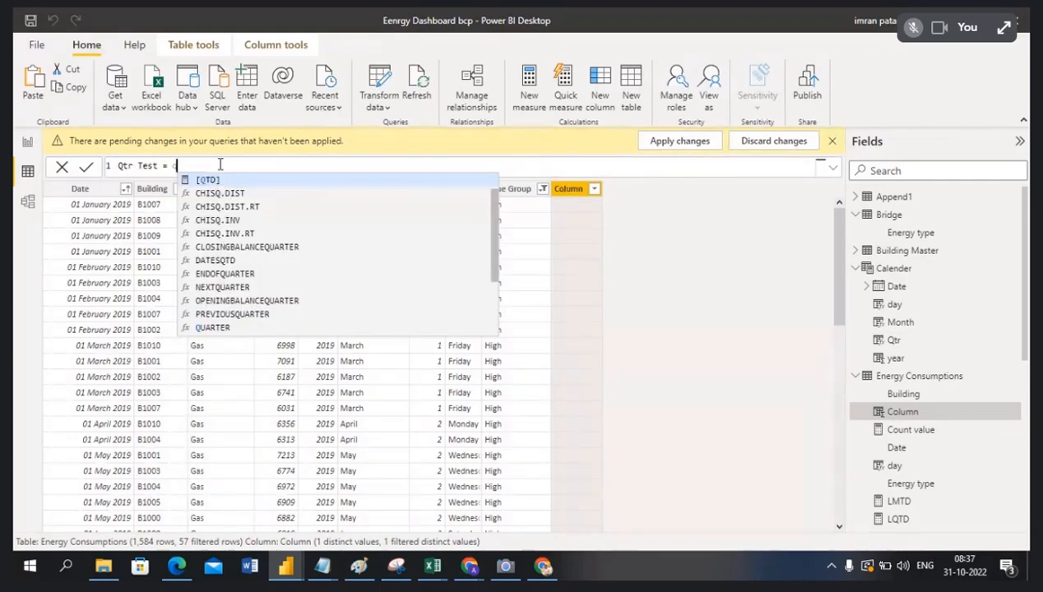
text(u)
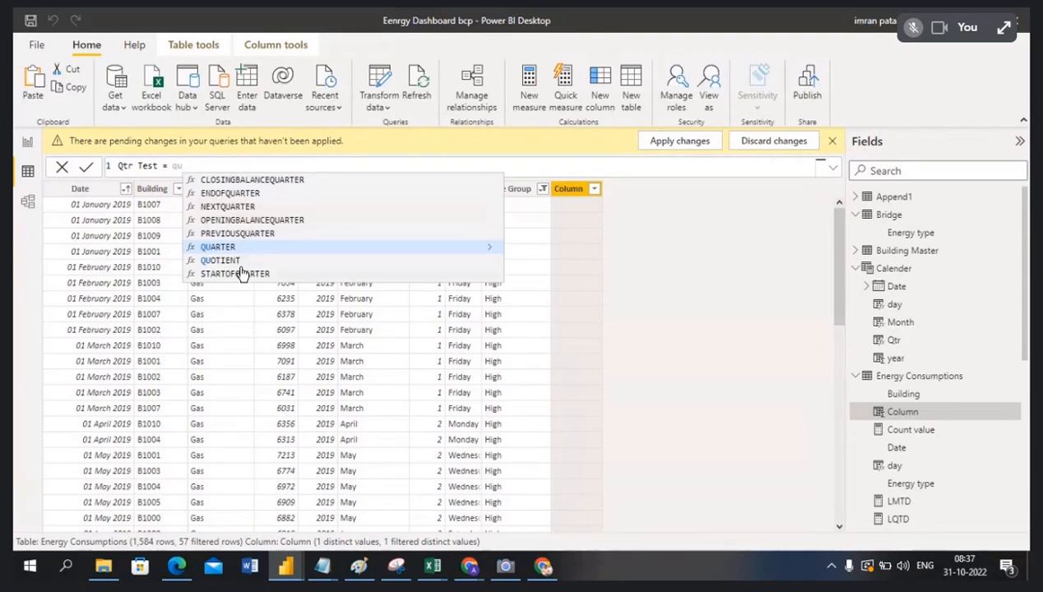
click(236, 207)
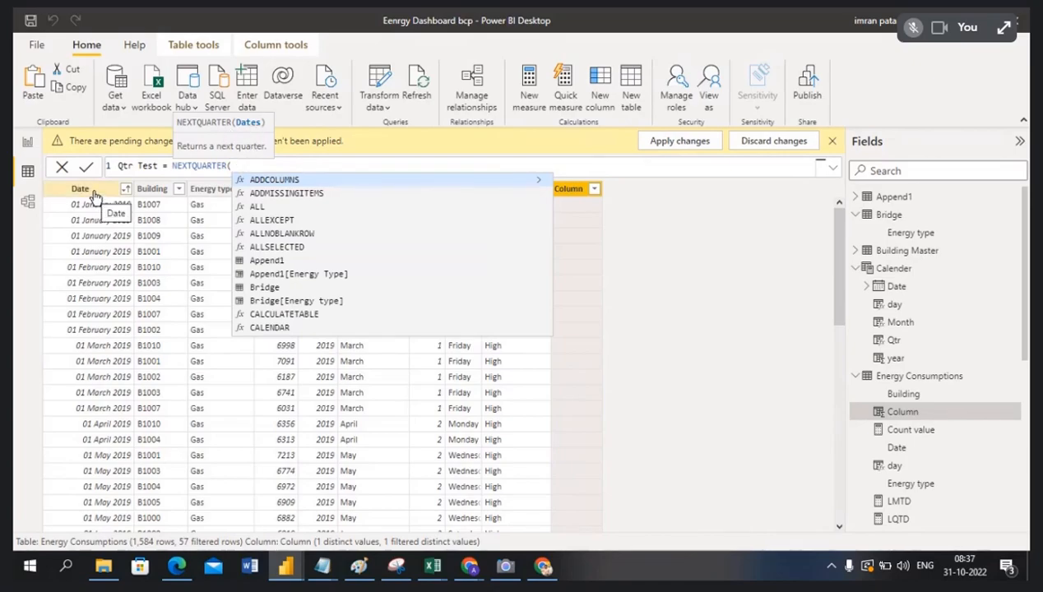
text(date)
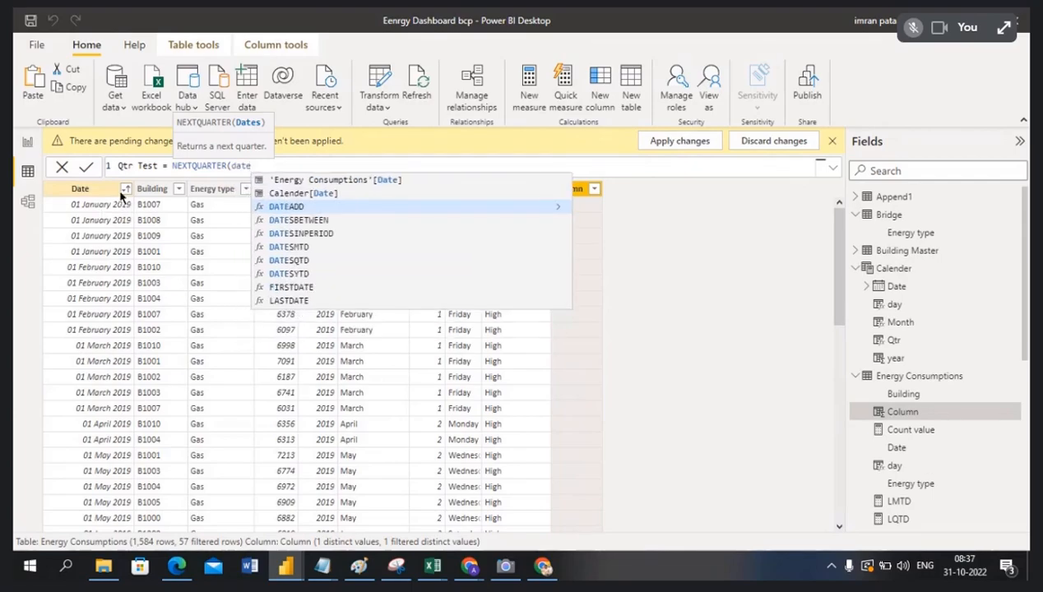
click(342, 181)
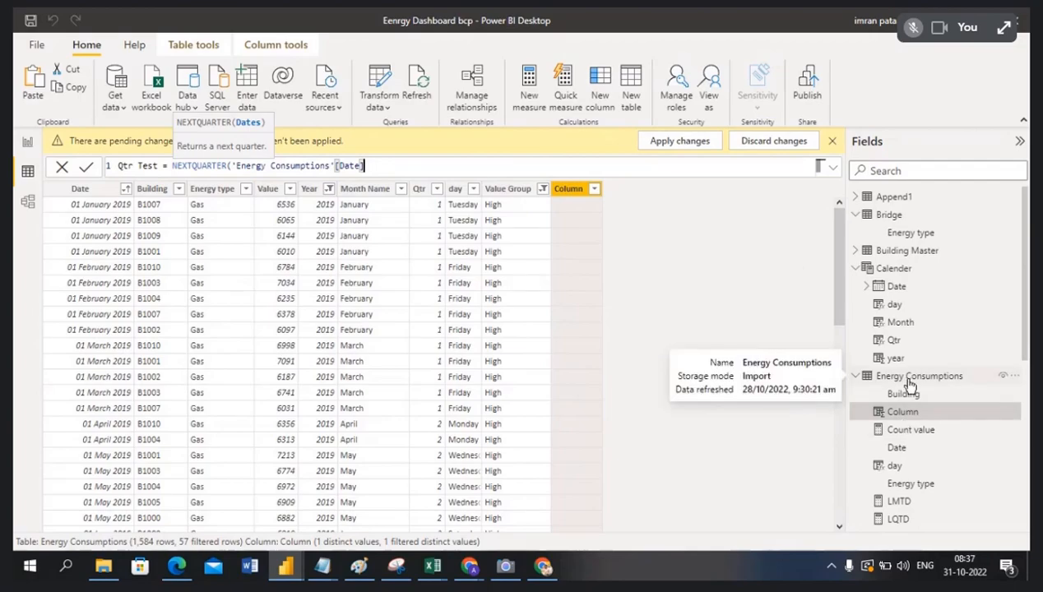
text())
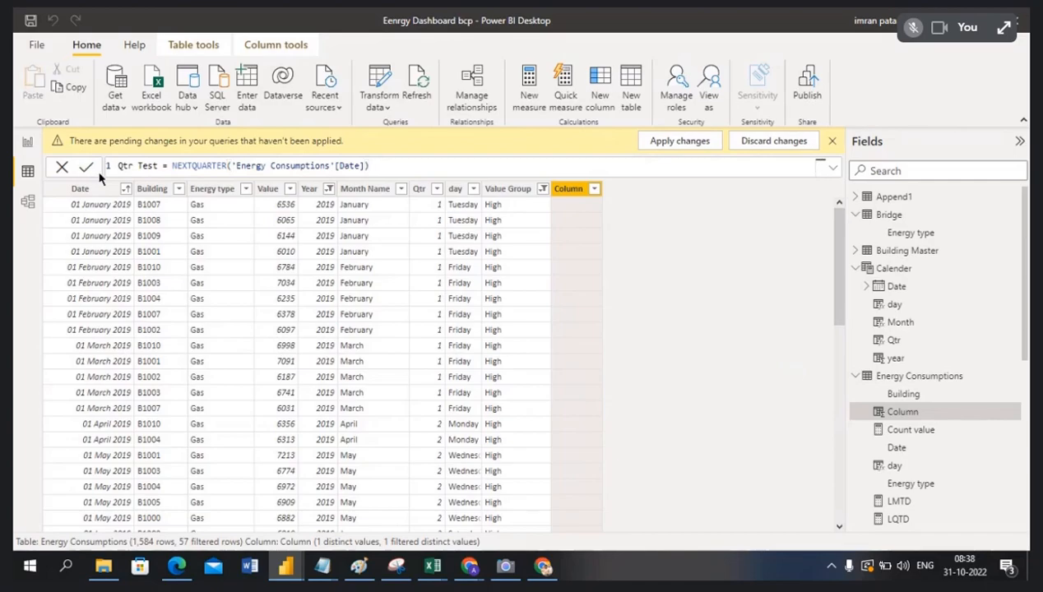
click(99, 174)
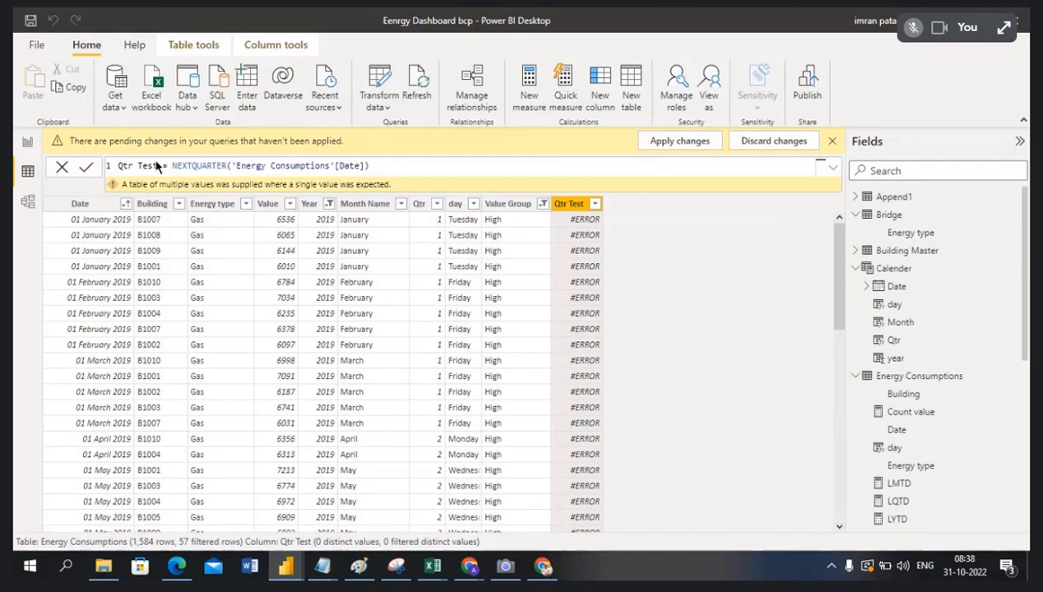
- Set the Value Group column's filter to include all values
click(542, 204)
click(571, 358)
click(571, 359)
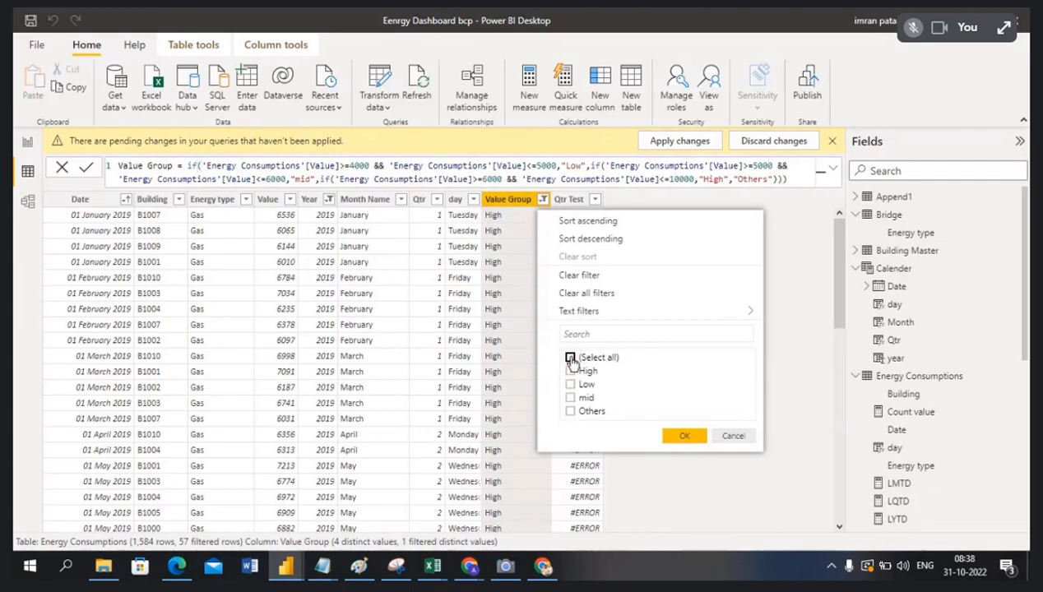
click(570, 359)
click(676, 434)
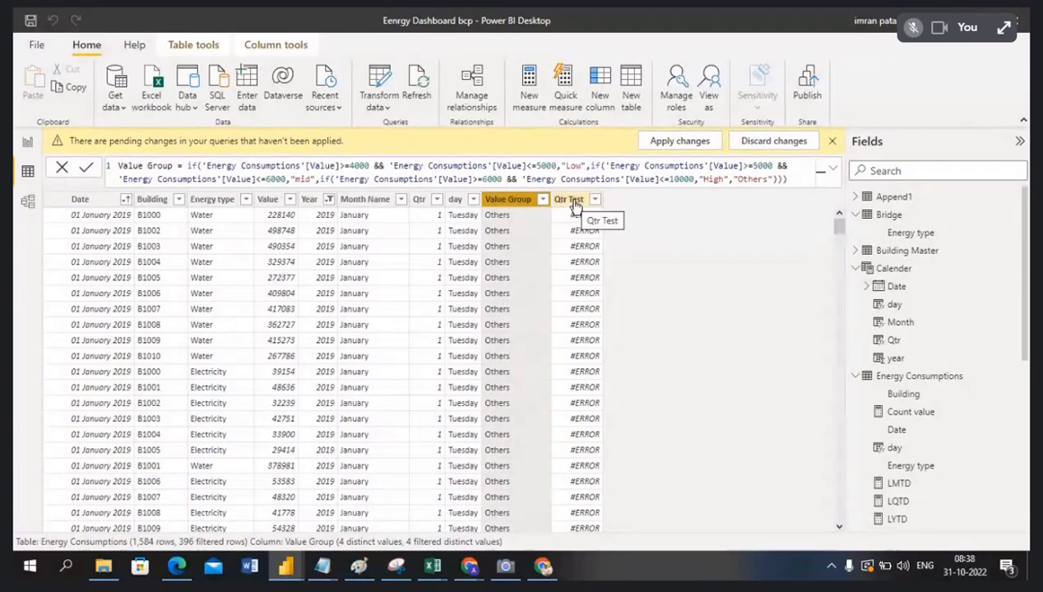
- Dismiss the pending query changes notice and clear the NEXTQUARTER expression from the Qtr Test column's formula
click(91, 201)
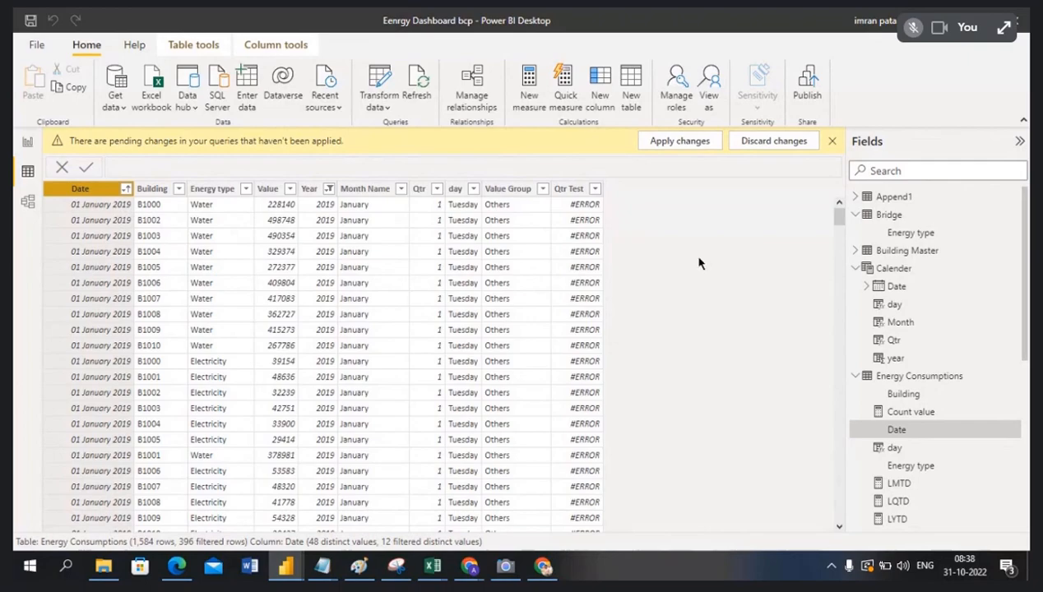
click(832, 142)
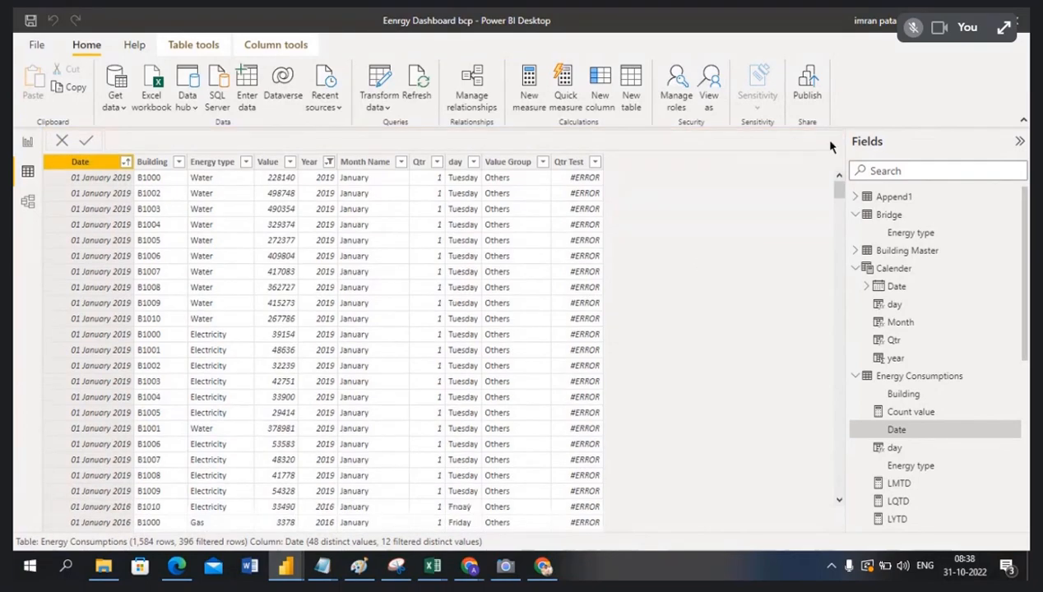
click(570, 164)
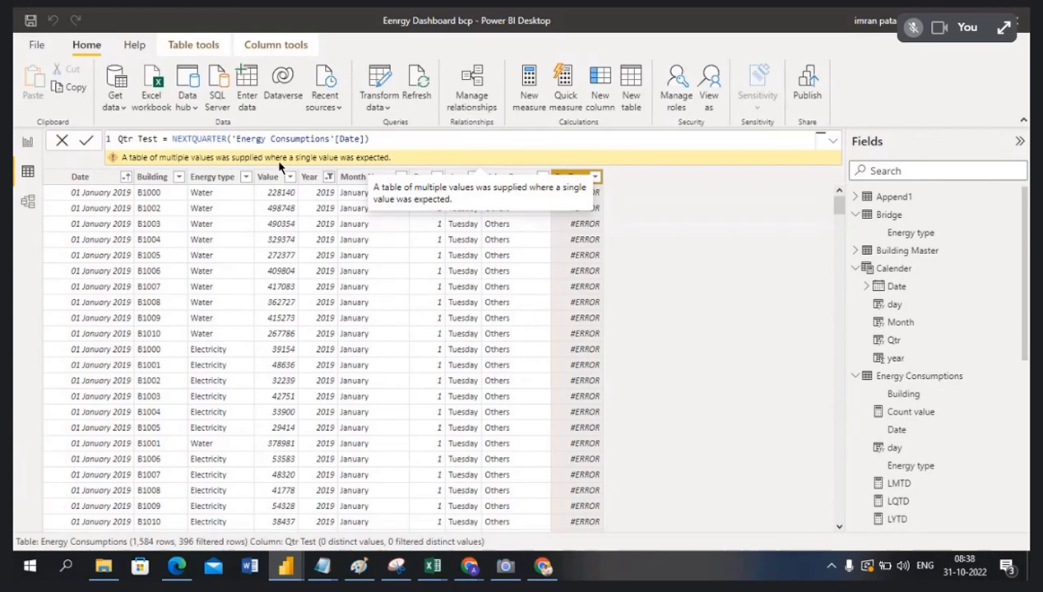
click(394, 138)
drag(387, 138, 172, 138)
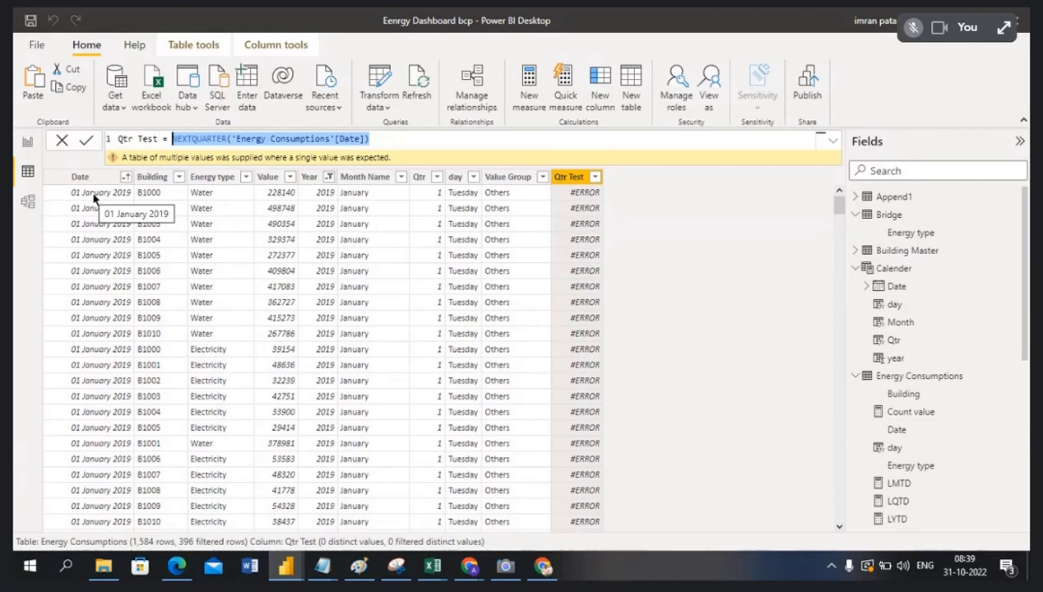
click(406, 143)
key(BackSpace)
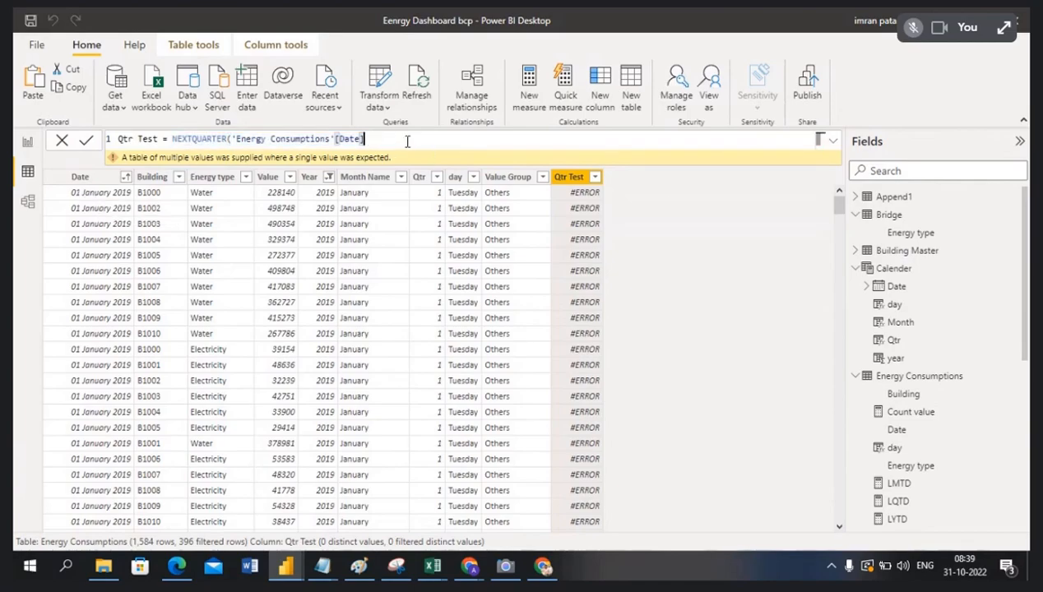
key(BackSpace)
key(BackSpace)
key(BackSpace)
key(BackSpace)
key(BackSpace)
key(BackSpace)
key(BackSpace)
key(BackSpace)
key(BackSpace)
key(BackSpace)
key(BackSpace)
key(BackSpace)
key(BackSpace)
key(BackSpace)
key(BackSpace)
key(BackSpace)
key(BackSpace)
key(BackSpace)
key(BackSpace)
key(BackSpace)
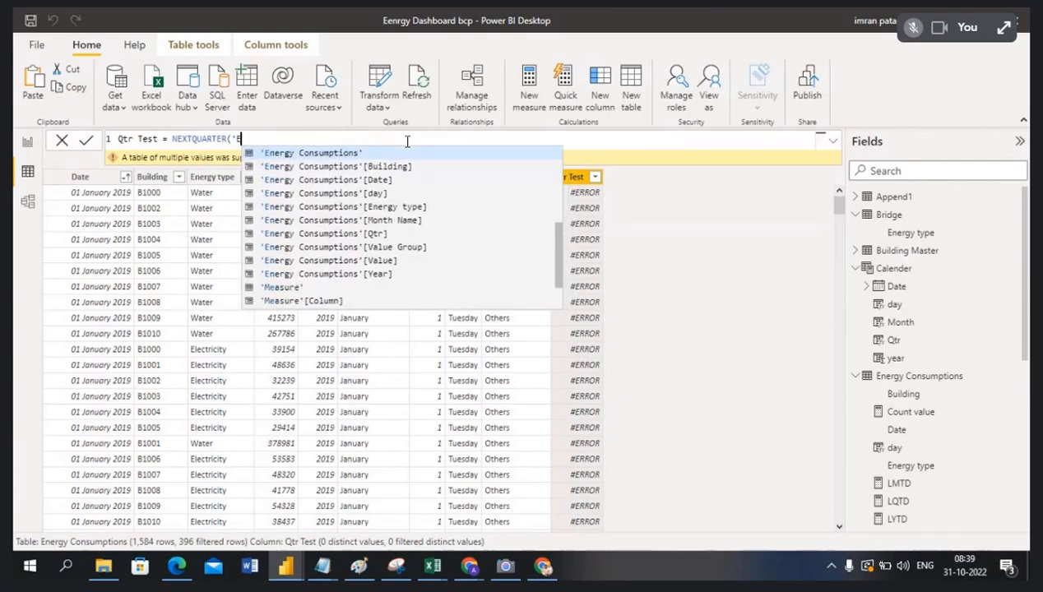
key(BackSpace)
key(BackSpace)
key(BackSpace)
key(BackSpace)
key(BackSpace)
key(BackSpace)
key(BackSpace)
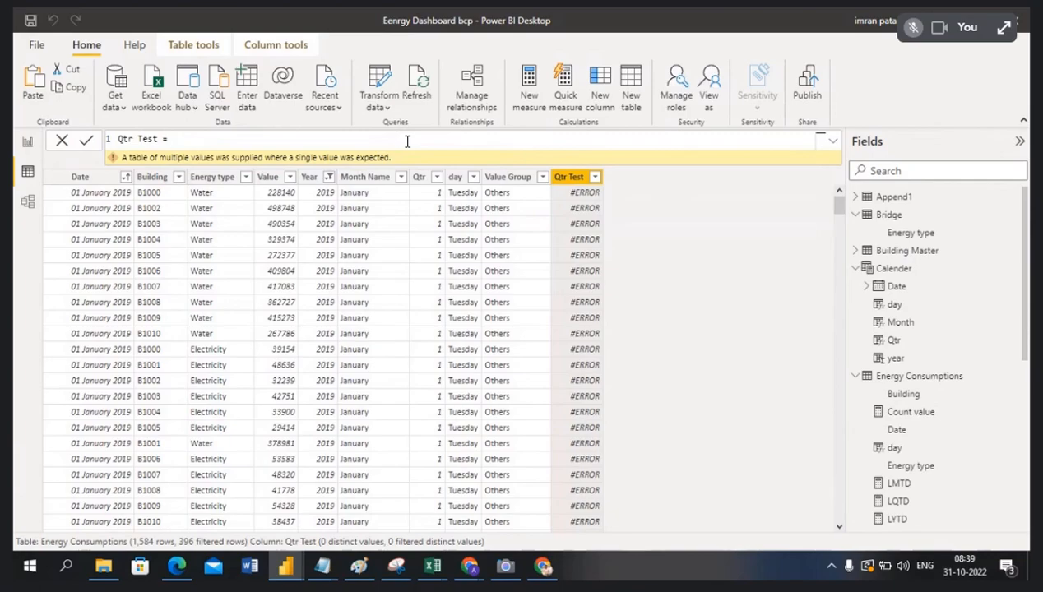
- Define the column as Qtr Test = QUARTER('Energy Consumptions'[Date])
text(qu)
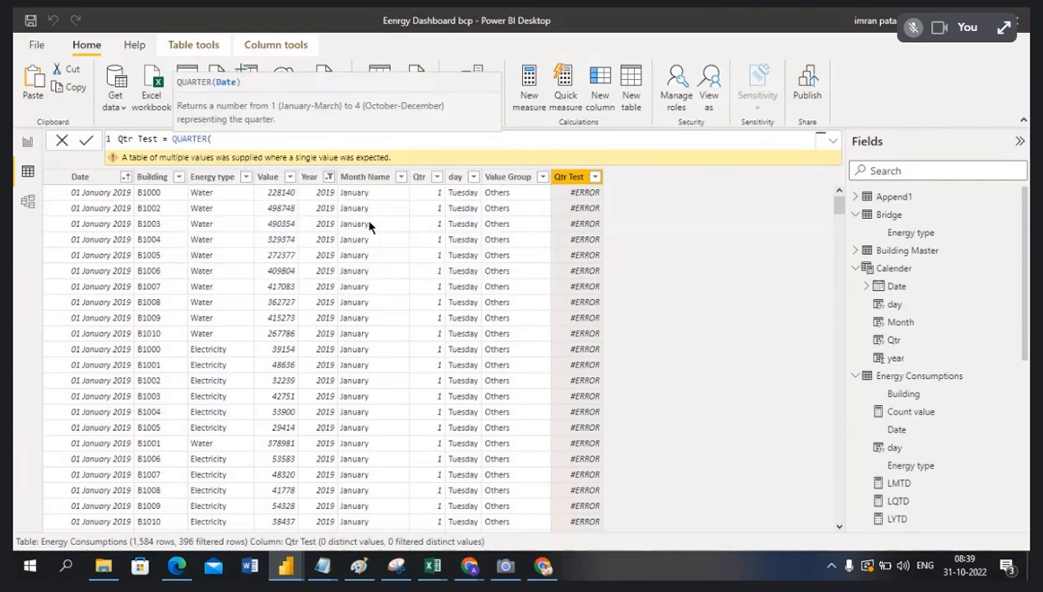
text(date)
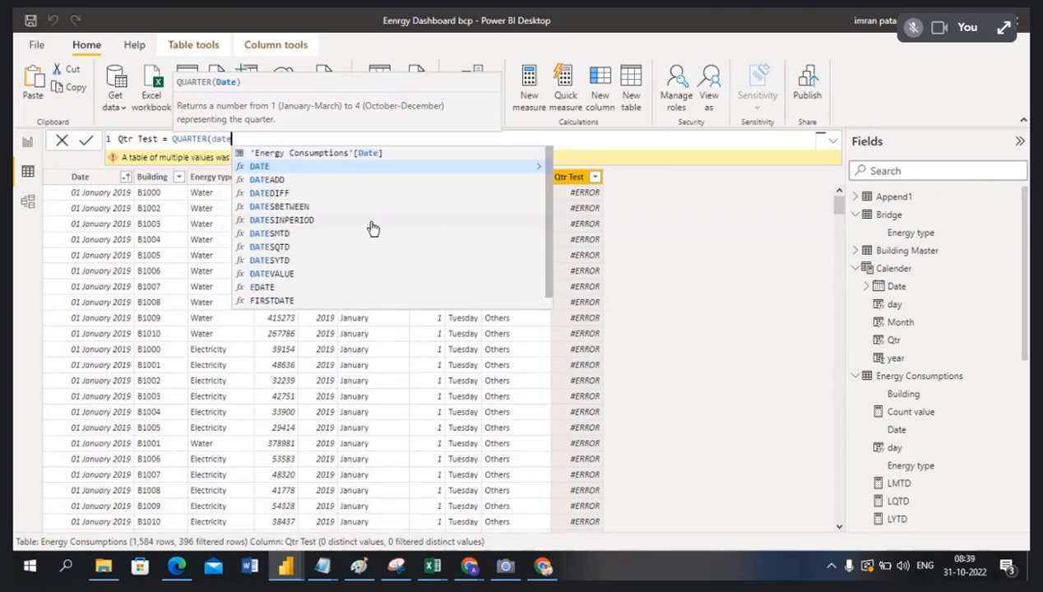
click(360, 155)
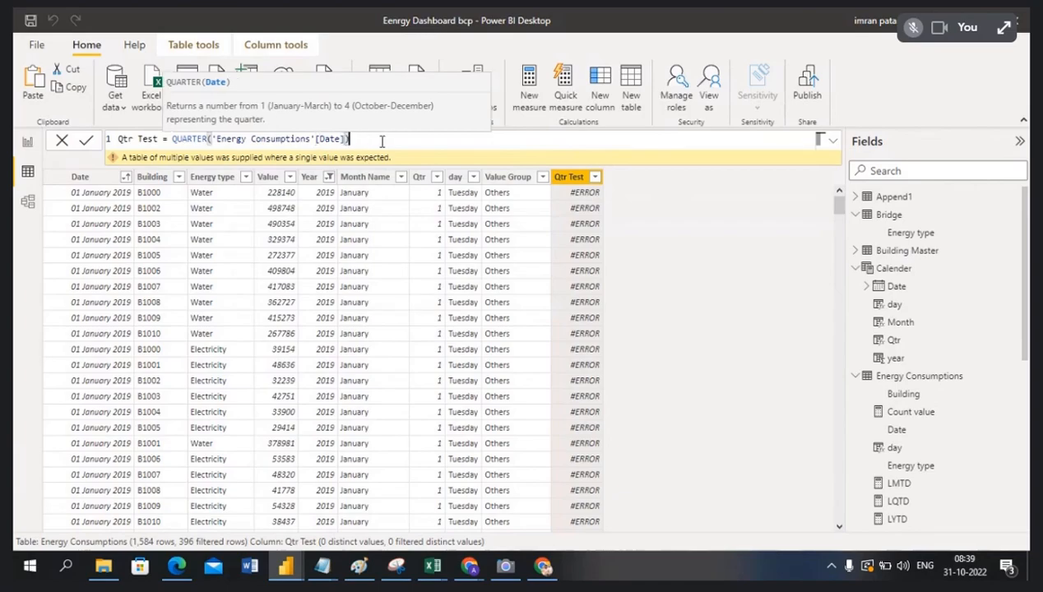
text())
click(86, 141)
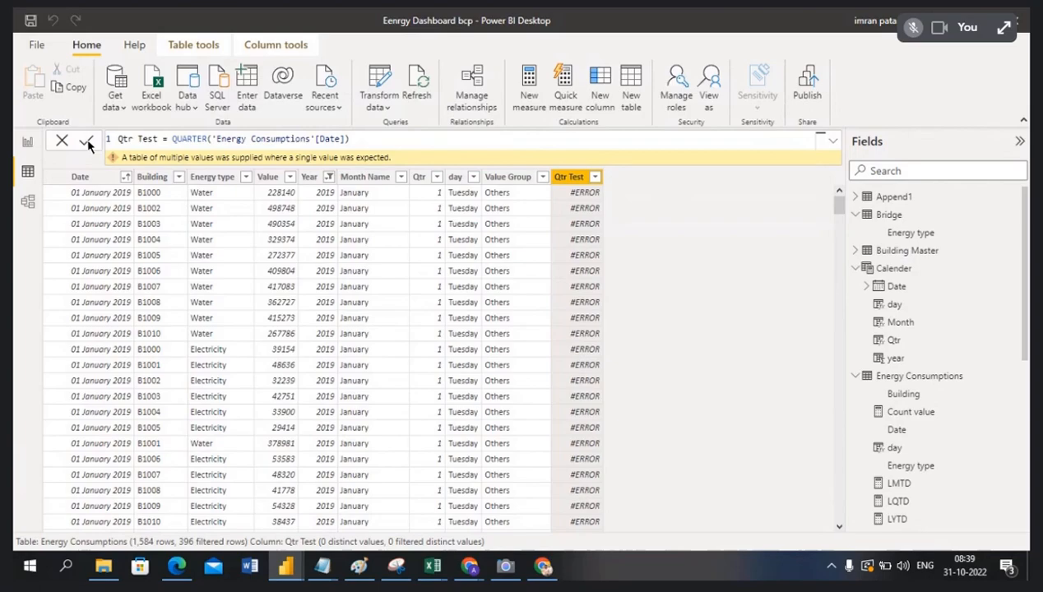
click(86, 141)
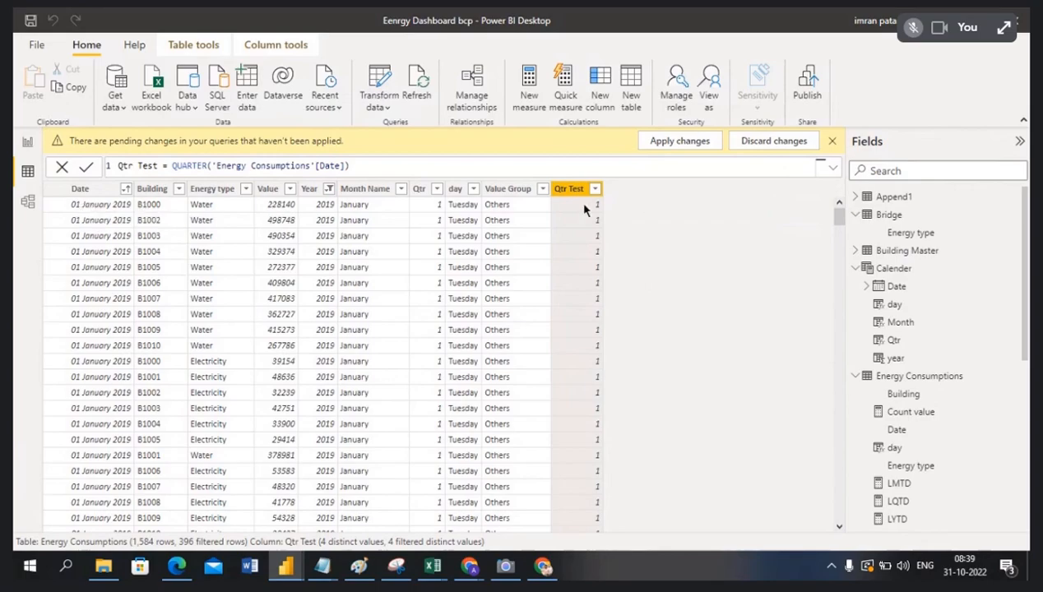
- Compare the Qtr Test values with the existing Qtr column across the 2019 months
scroll(102, 313, down, 4)
scroll(112, 327, down, 7)
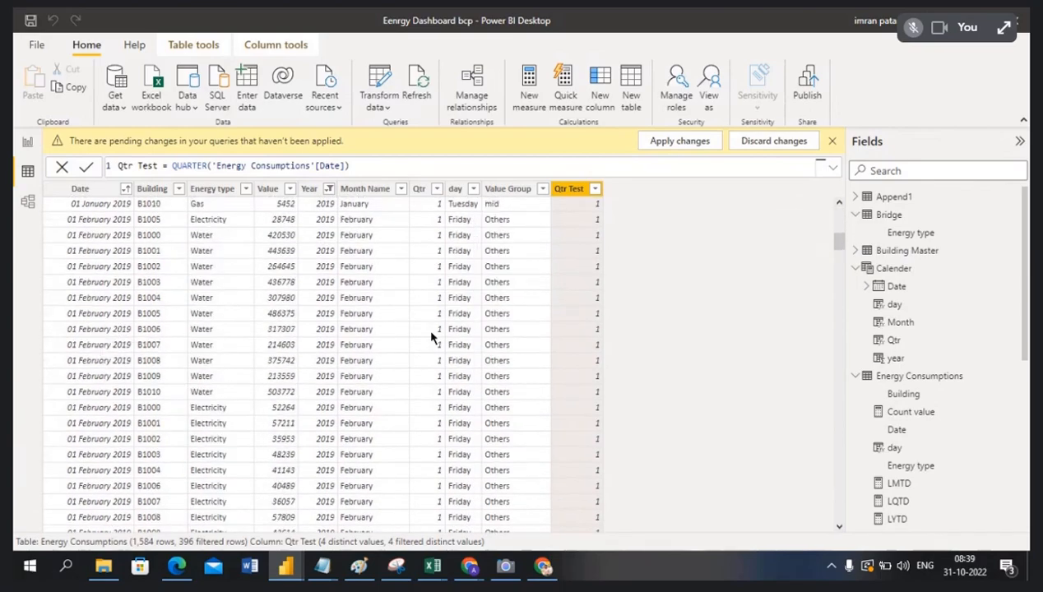
scroll(142, 400, down, 4)
scroll(141, 399, down, 2)
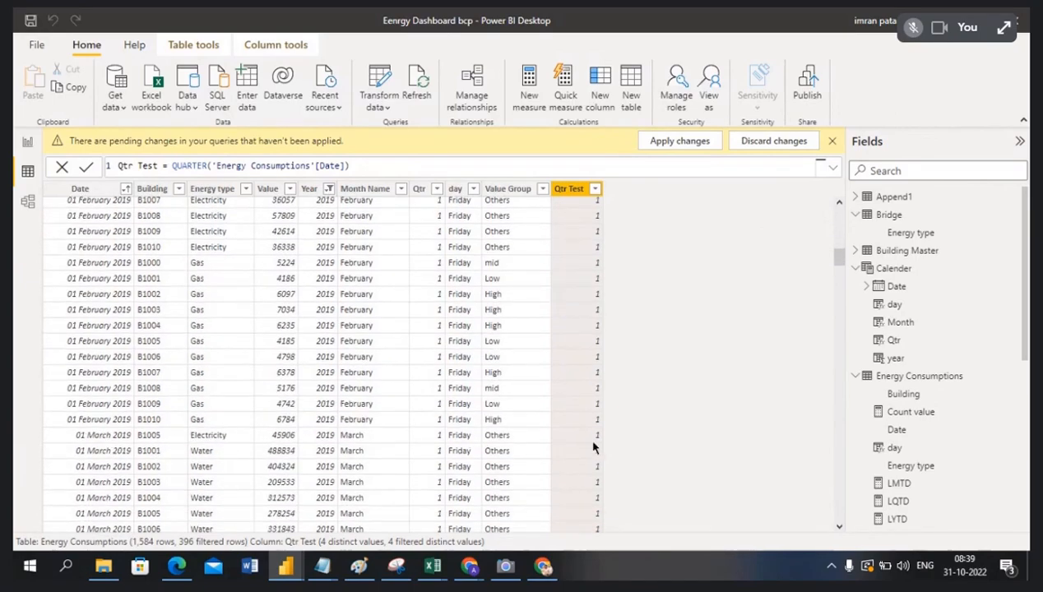
scroll(115, 448, down, 4)
scroll(115, 448, down, 8)
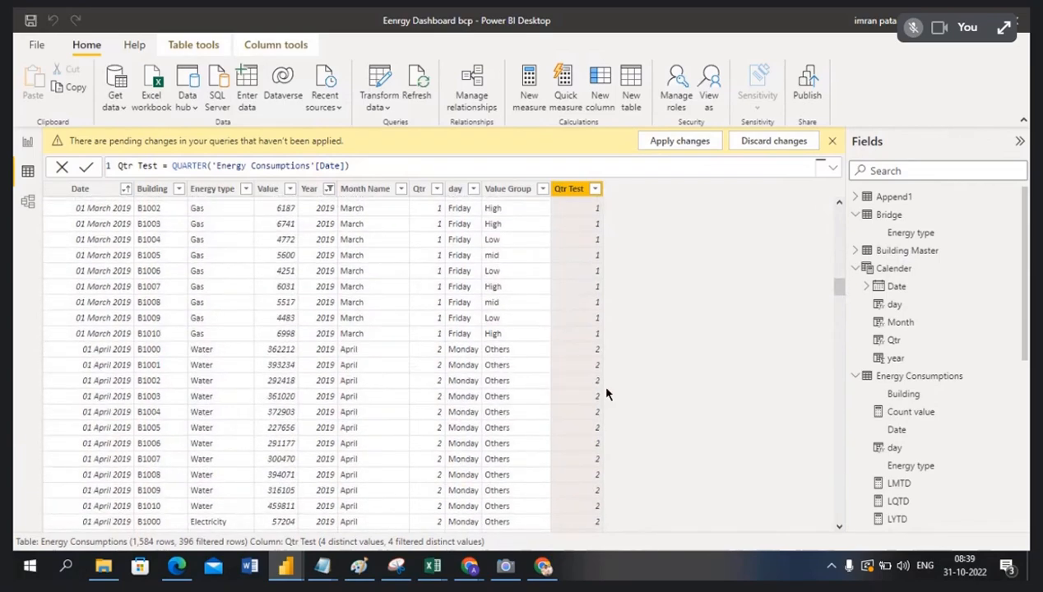
scroll(650, 382, up, 20)
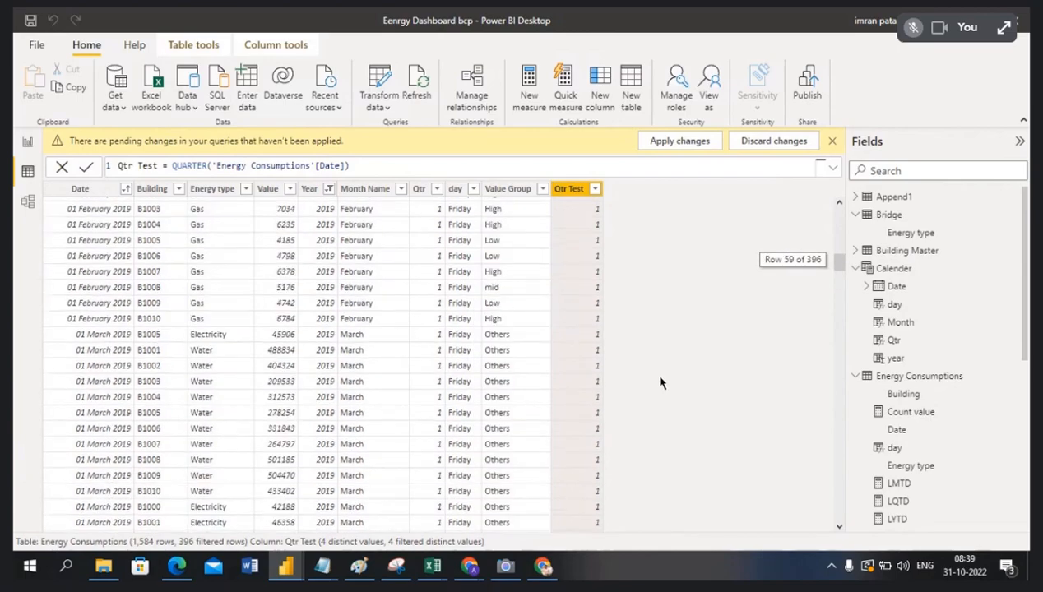
scroll(668, 376, up, 7)
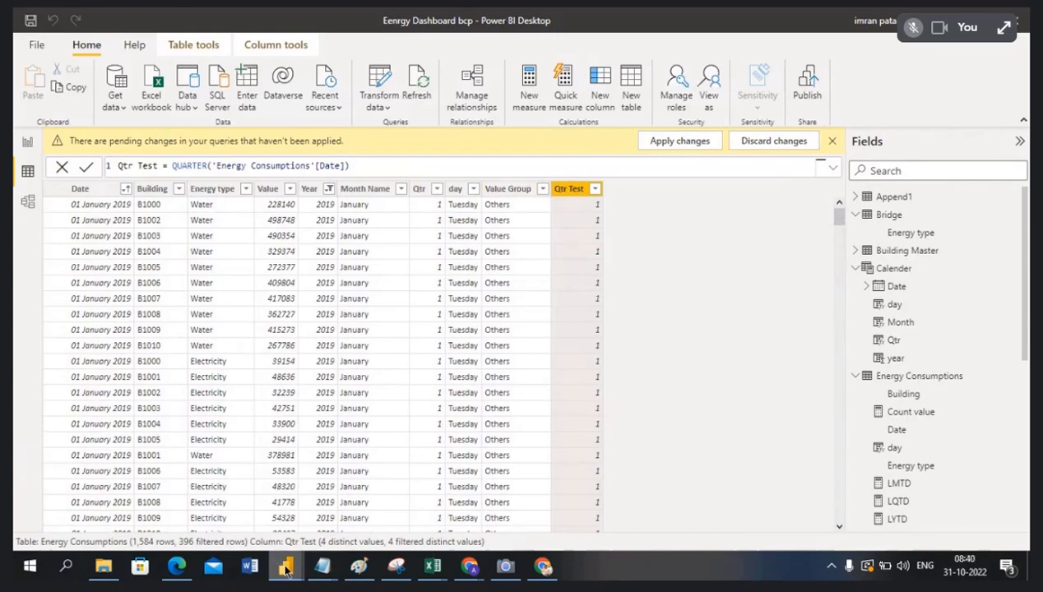
- Compare Power Query Editor's Custom Column dialog with the DAX formula of Qtr Test in Power BI Desktop, leaving the dialog without adding a column
mouse_move(286, 565)
click(368, 516)
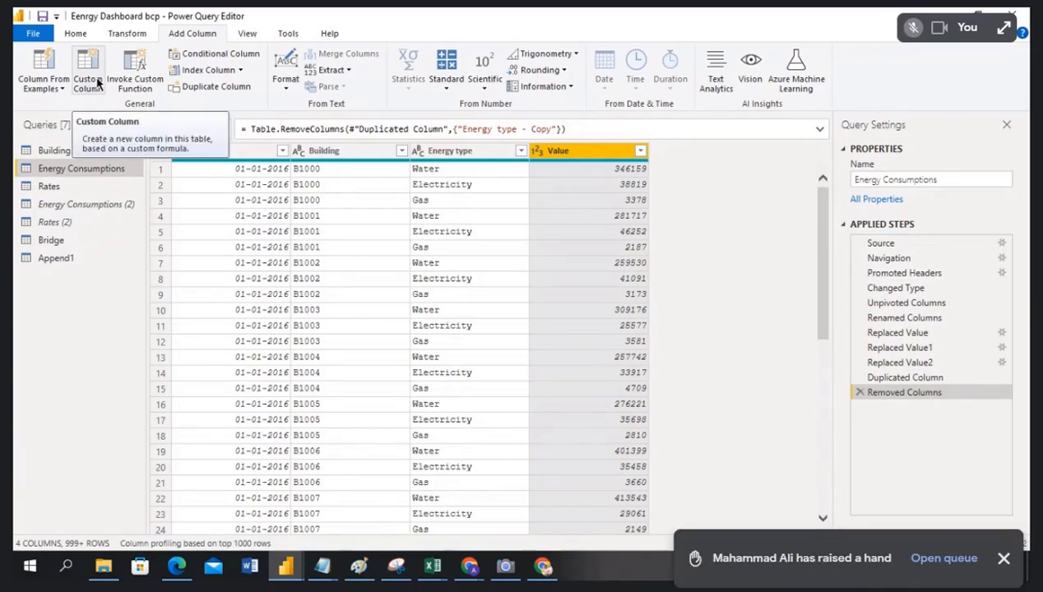
click(97, 80)
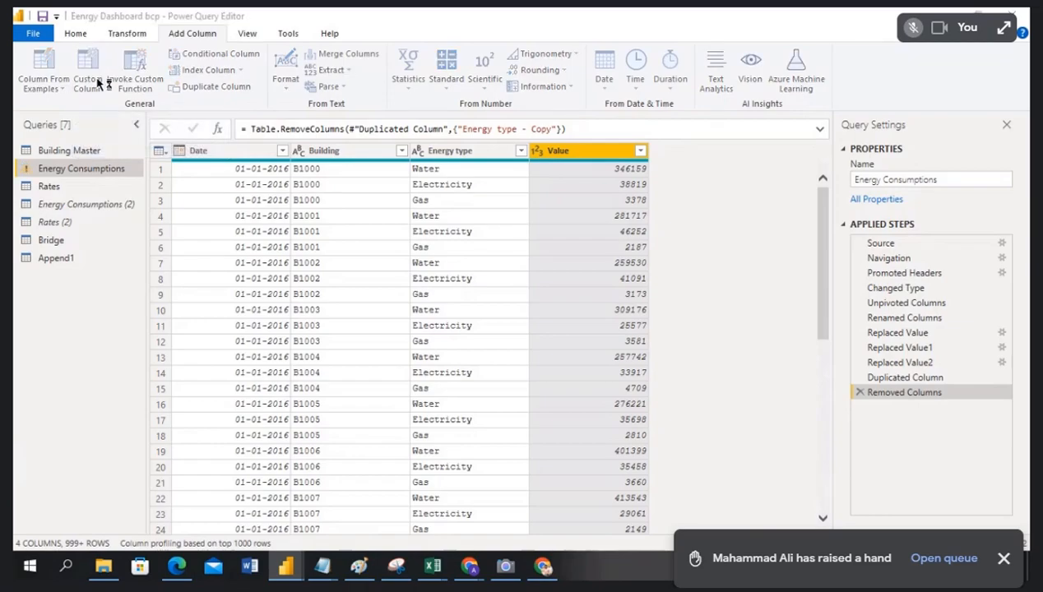
drag(456, 138, 652, 247)
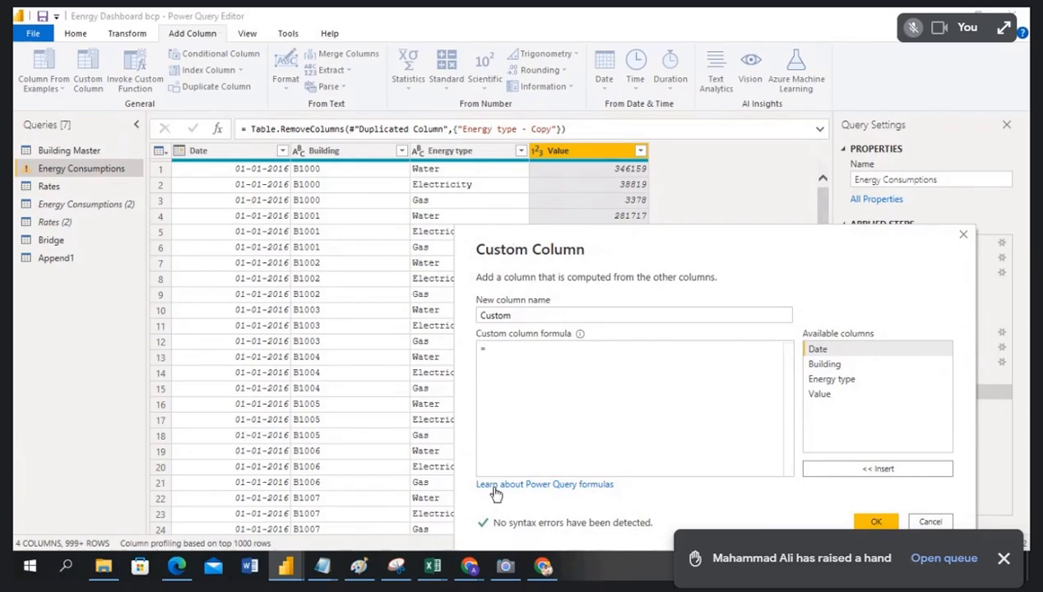
mouse_move(297, 569)
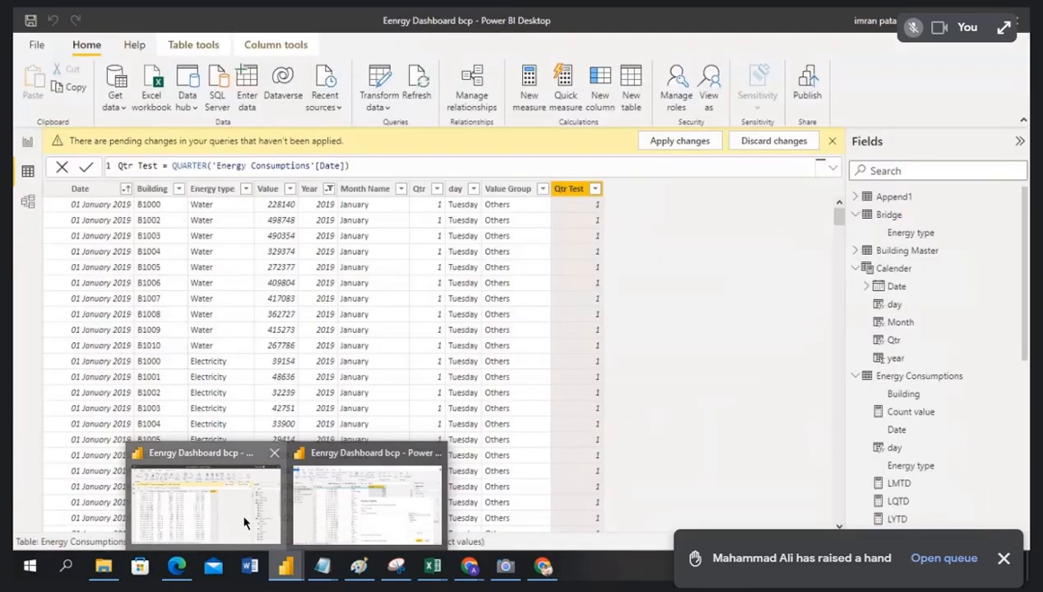
click(243, 518)
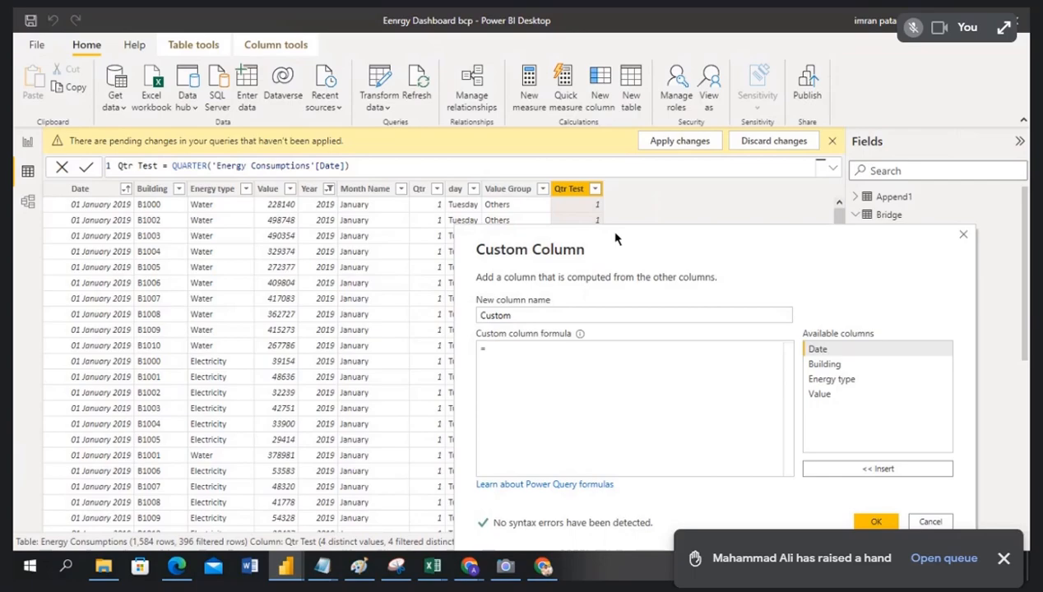
mouse_move(282, 575)
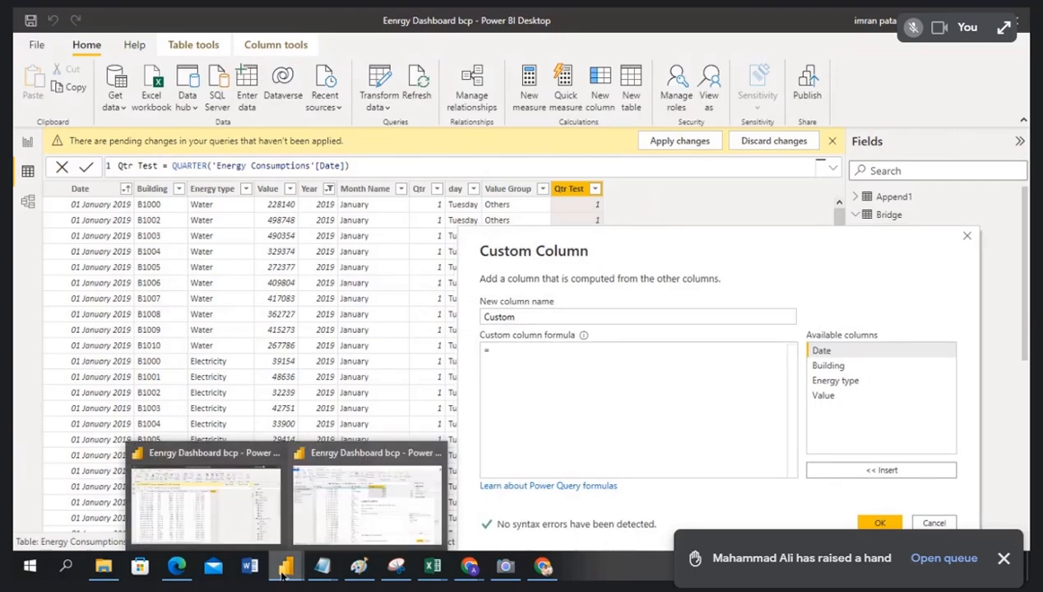
click(235, 513)
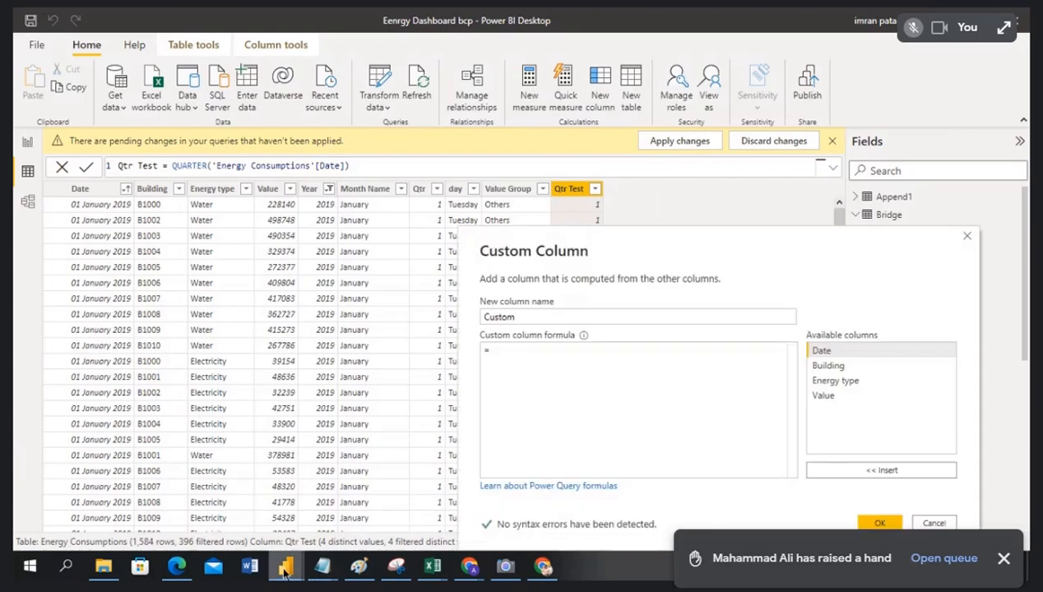
mouse_move(286, 566)
click(359, 510)
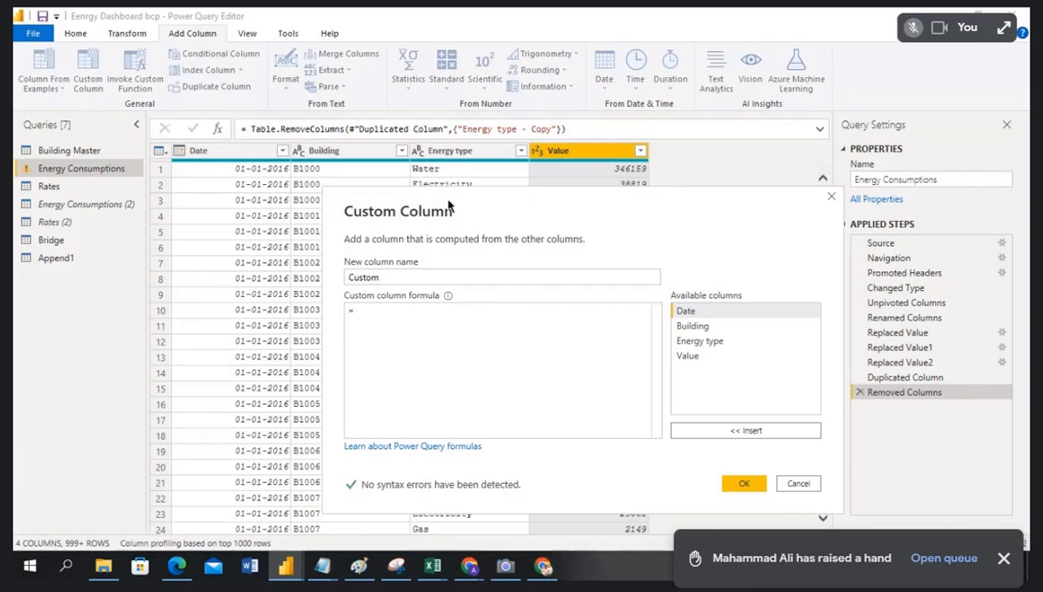
click(795, 485)
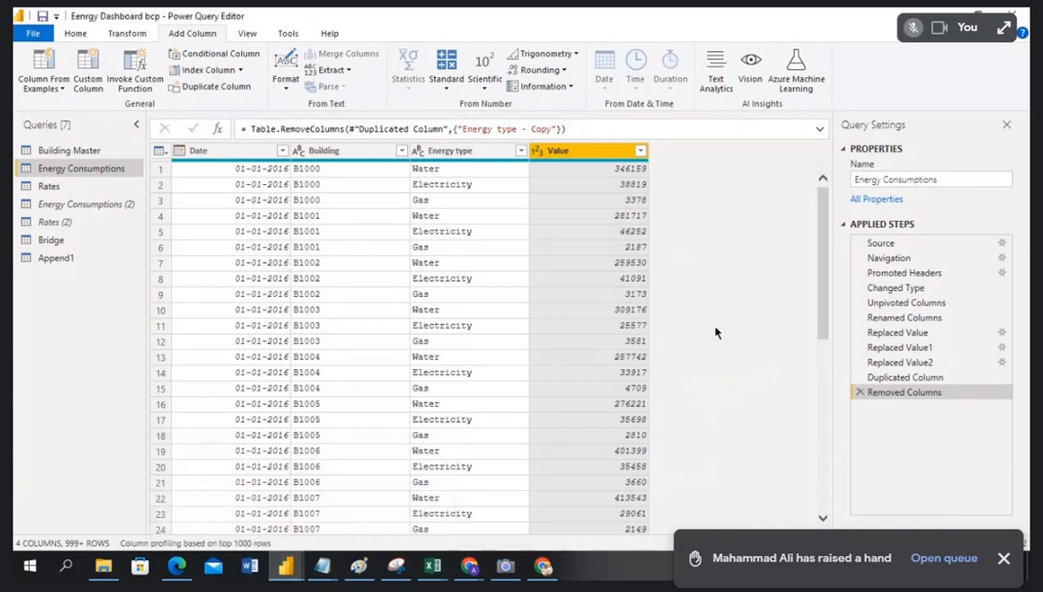
- Switch to Power BI Desktop and add a calculated column named Buid_eneg to the Energy Consumptions table
click(287, 566)
click(197, 496)
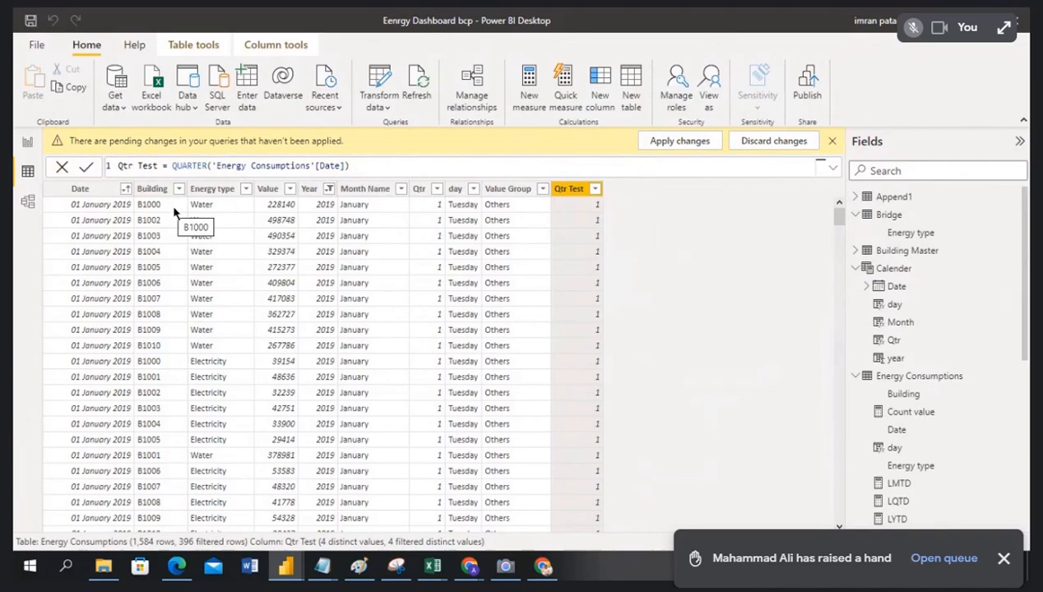
click(603, 109)
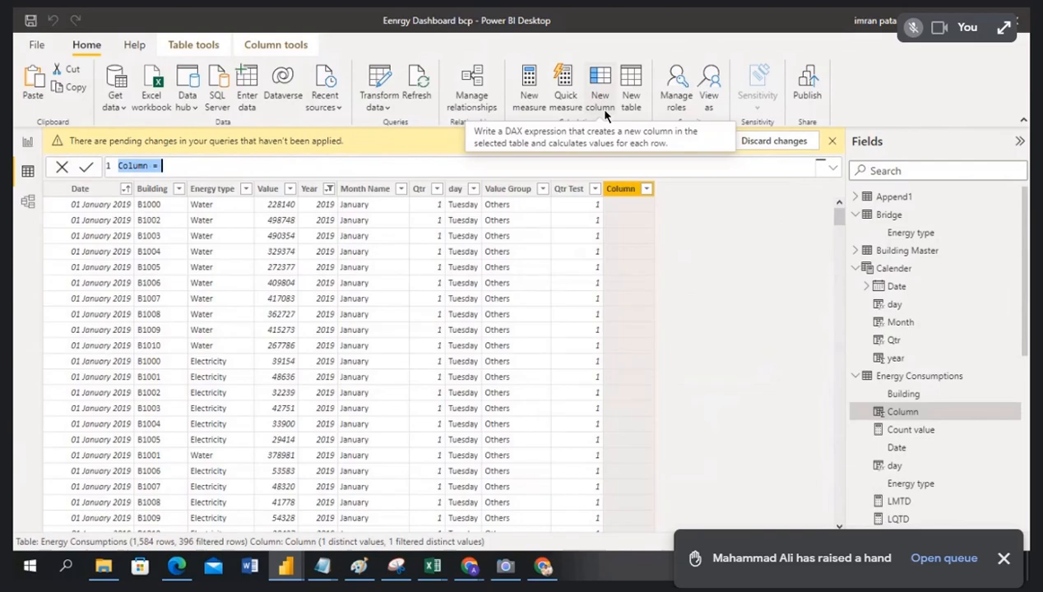
text(Buid)
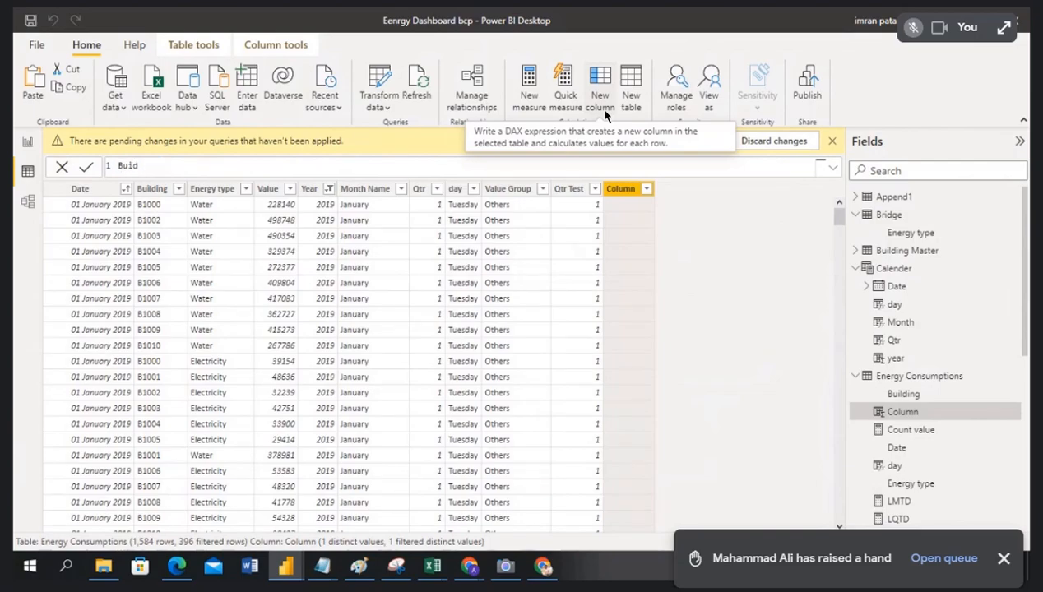
text(_en)
text(ger)
key(BackSpace)
key(BackSpace)
key(BackSpace)
text(er)
key(BackSpace)
text(g)
text( - )
text(-)
key(BackSpace)
key(BackSpace)
- Define the column as Buid_eneg = CONCATENATE('Energy Consumptions'[Building],'Energy Consumptions'[Energy type]) and commit the formula
text(= con)
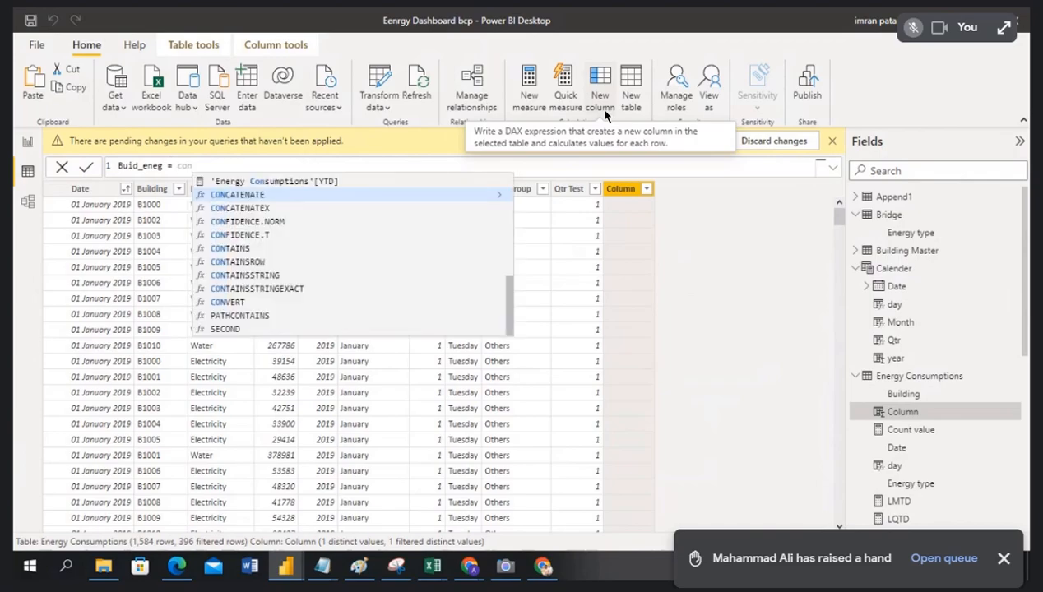
click(351, 195)
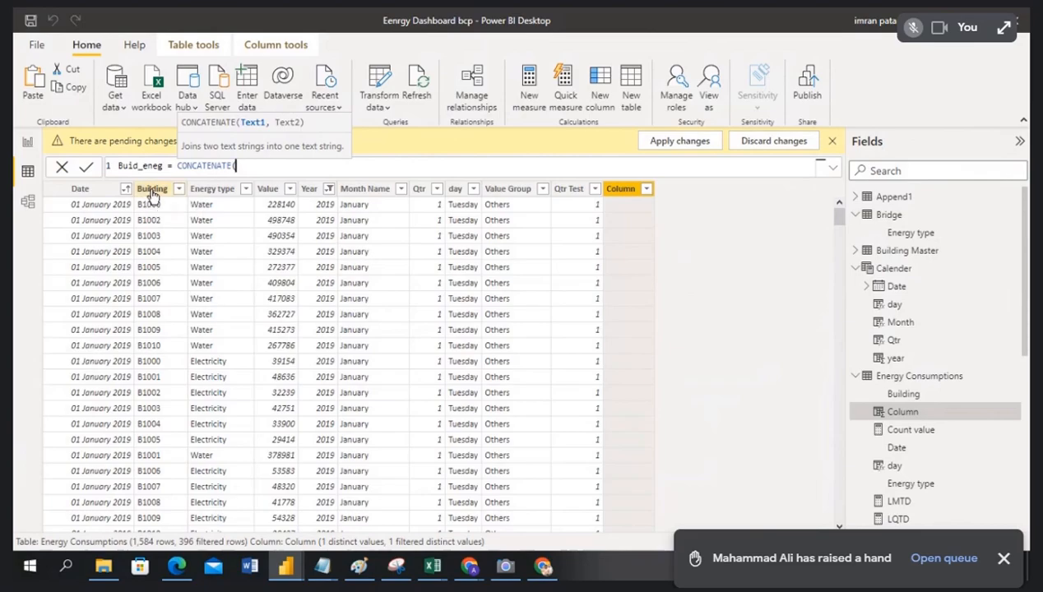
text(bui)
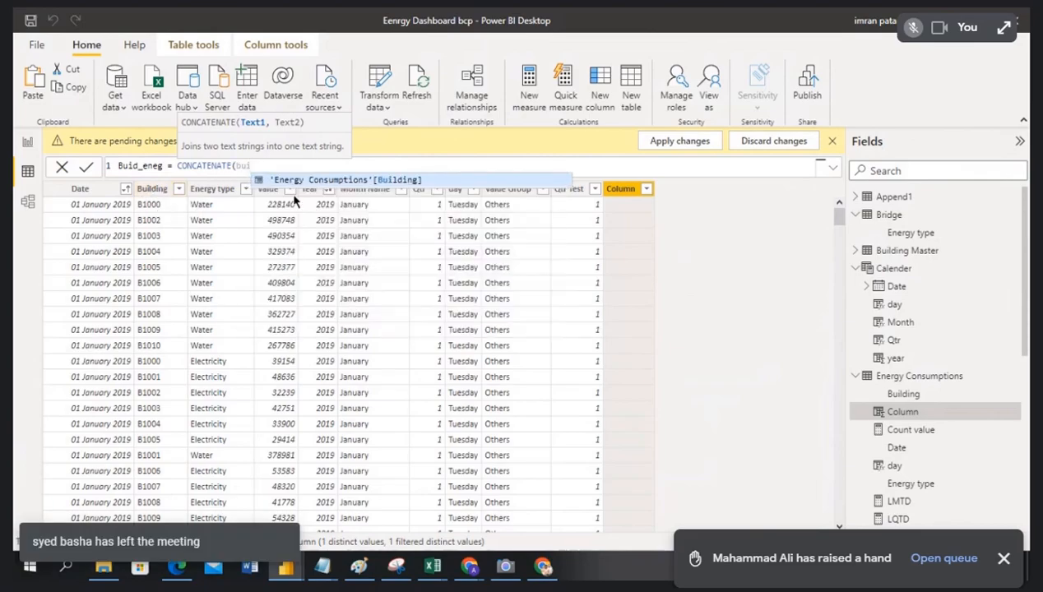
click(321, 179)
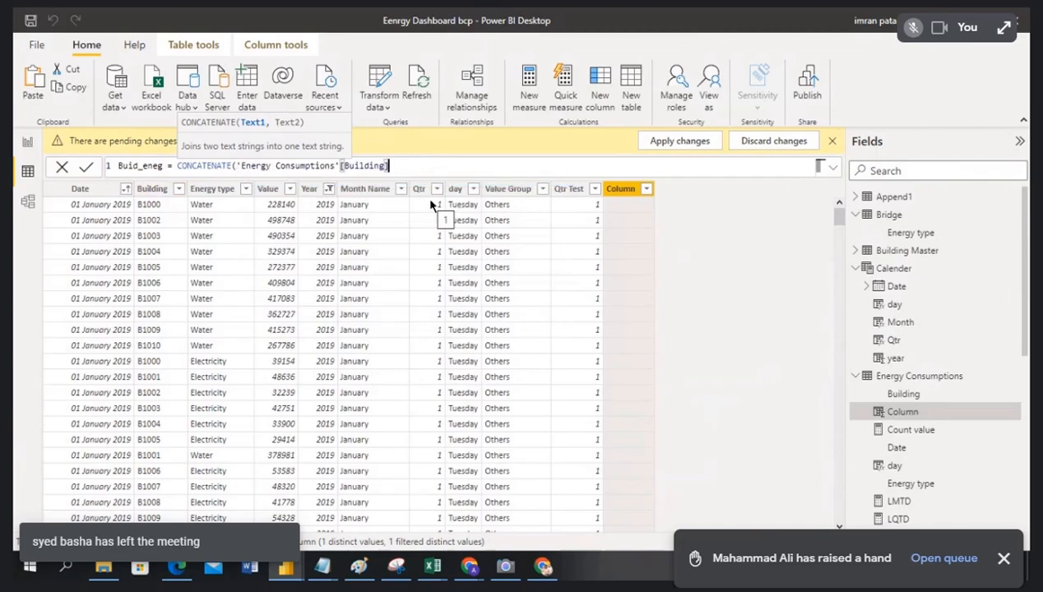
text(,)
text(en)
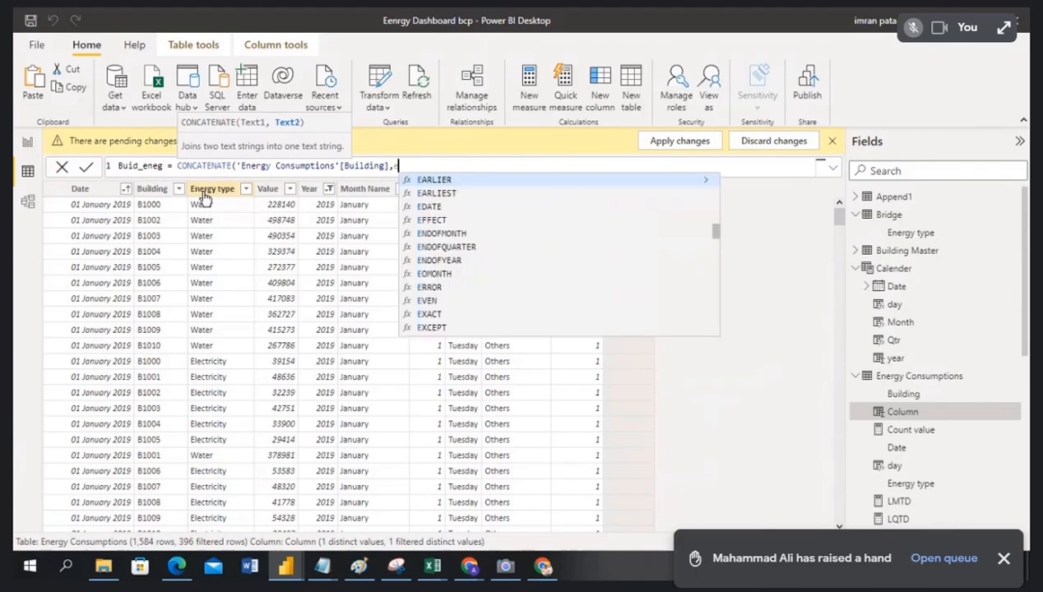
text(e)
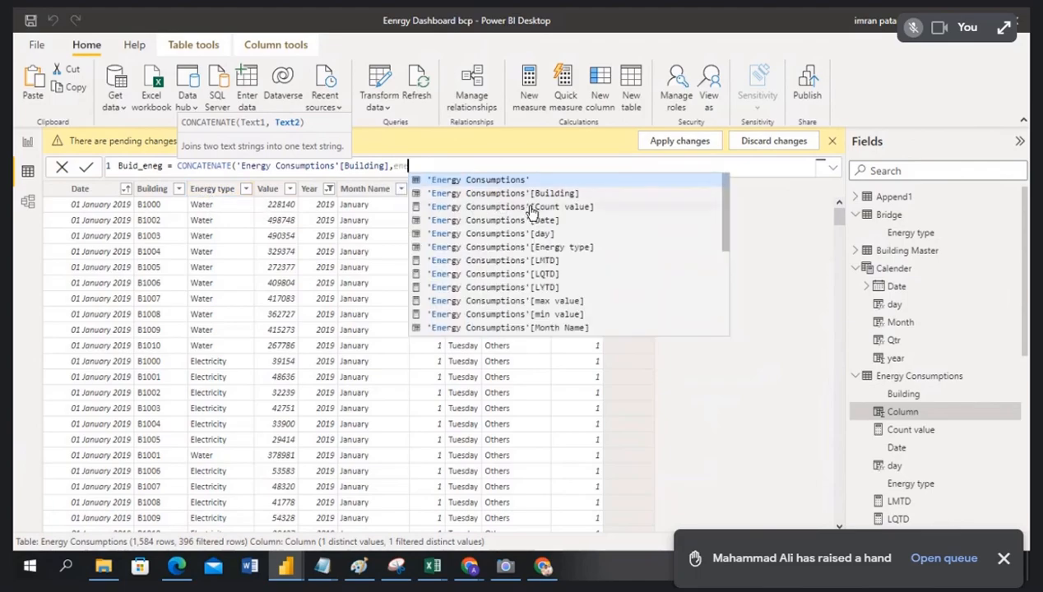
click(535, 247)
text())
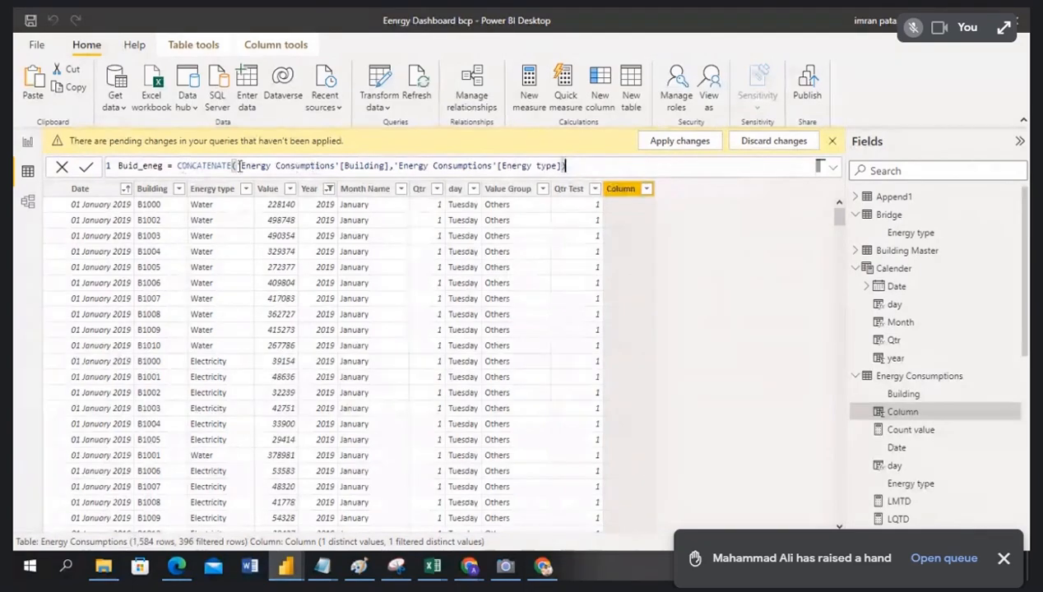
click(86, 168)
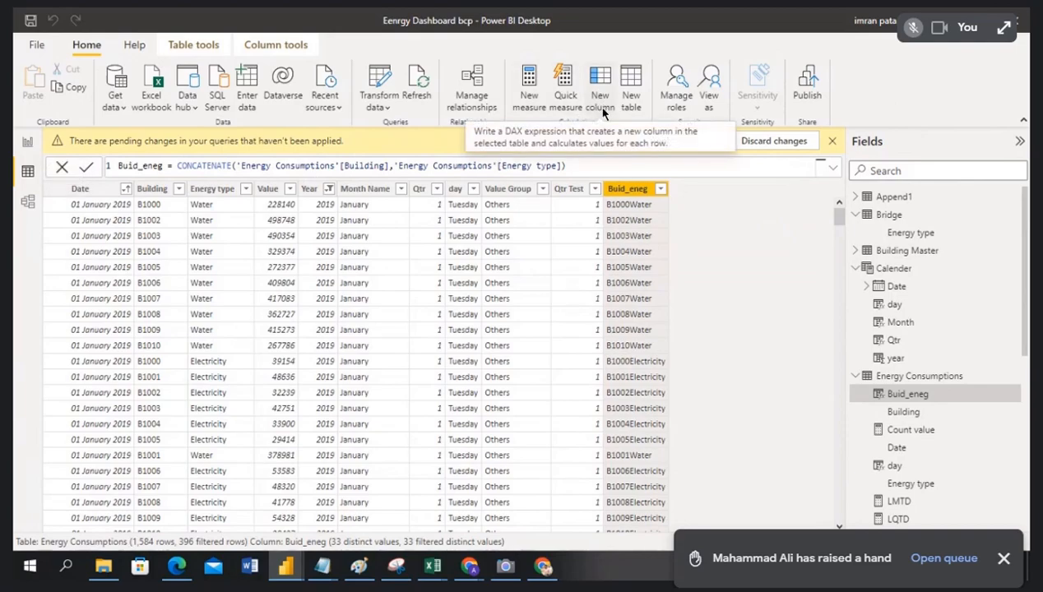
- Switch to Power Query Editor and start a custom column on Energy Consumptions with [Building] as the beginning of its formula
key(alt+Tab)
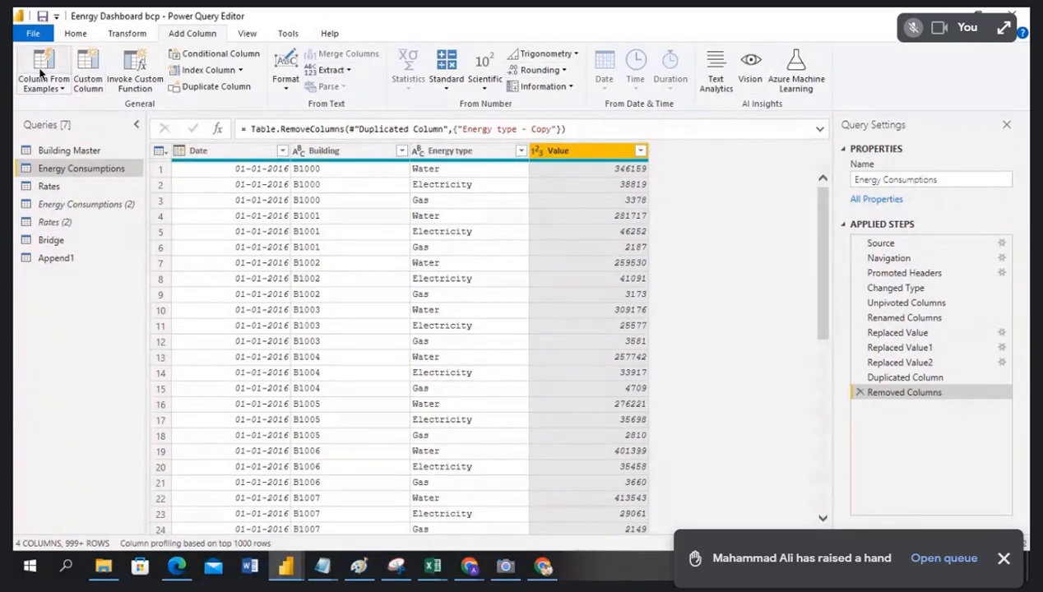
click(75, 33)
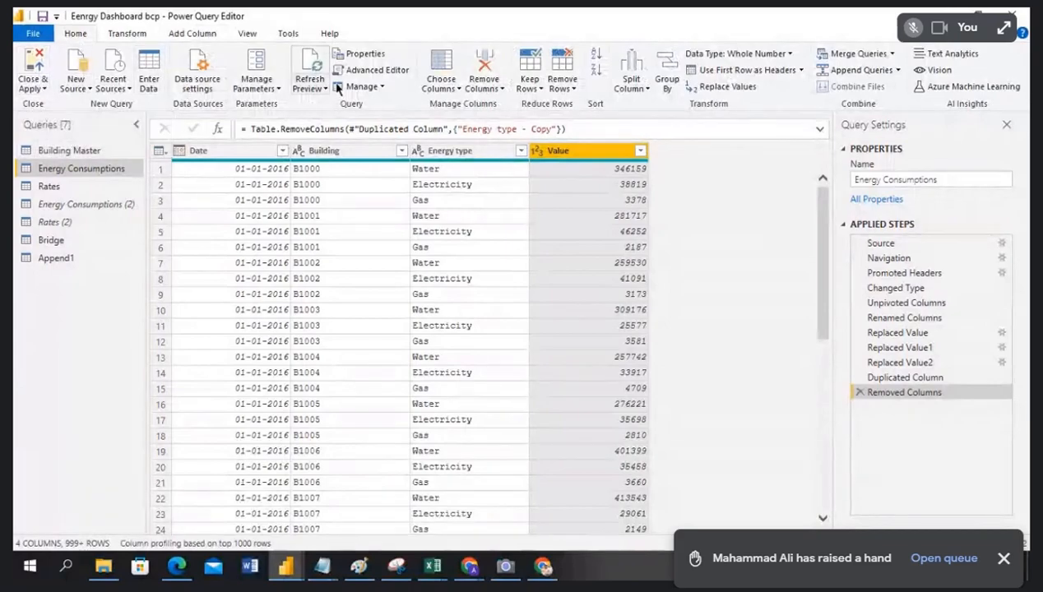
click(197, 37)
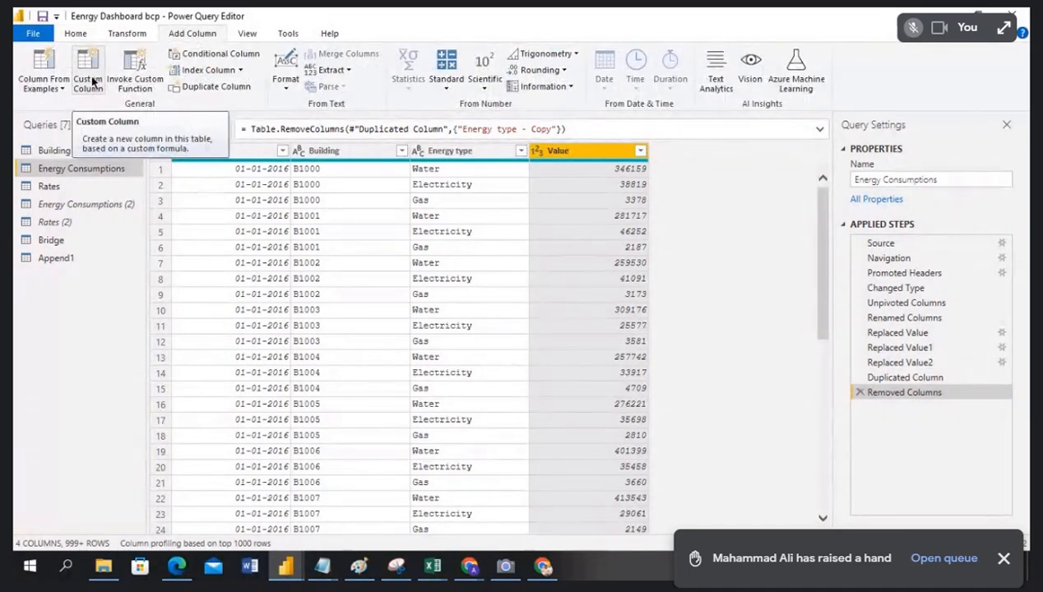
click(89, 79)
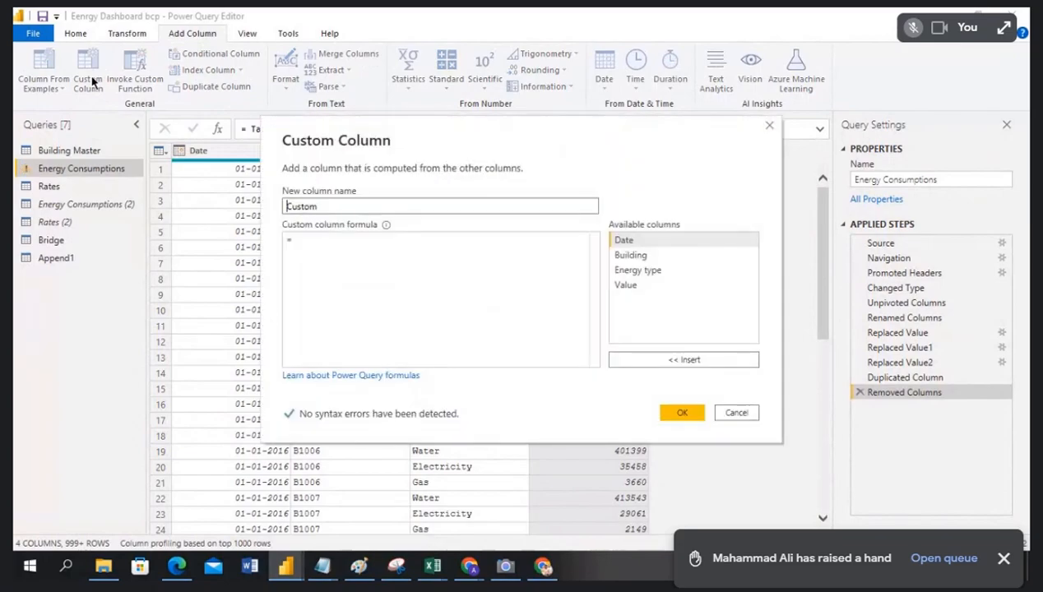
drag(416, 129, 533, 230)
click(461, 337)
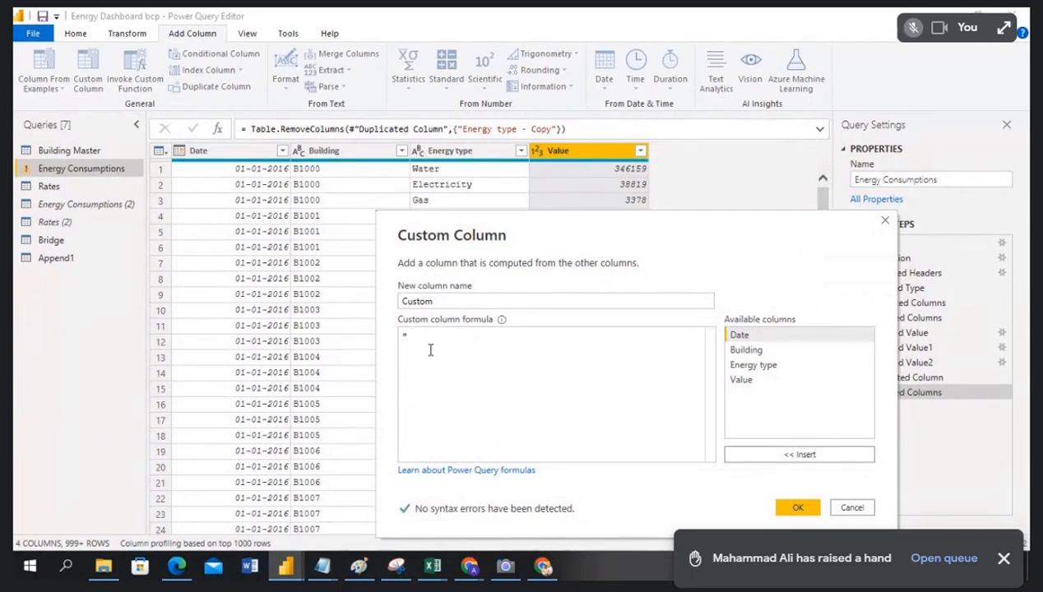
click(755, 352)
double_click(754, 352)
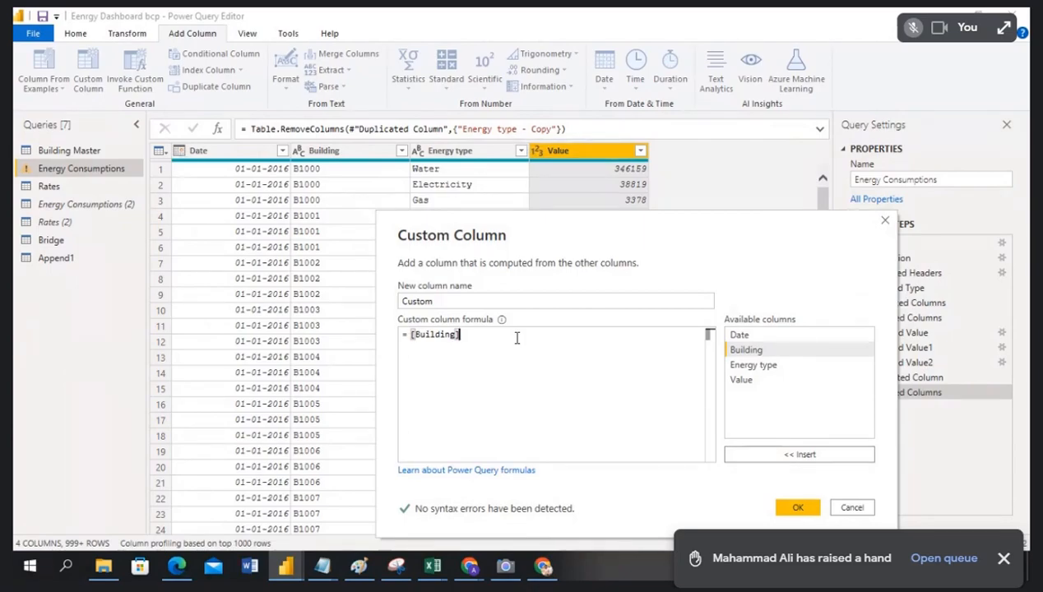
- Complete the custom column formula as [Building] &"-"& [Energy type] and add the column
text(&)
key(BackSpace)
text(&)
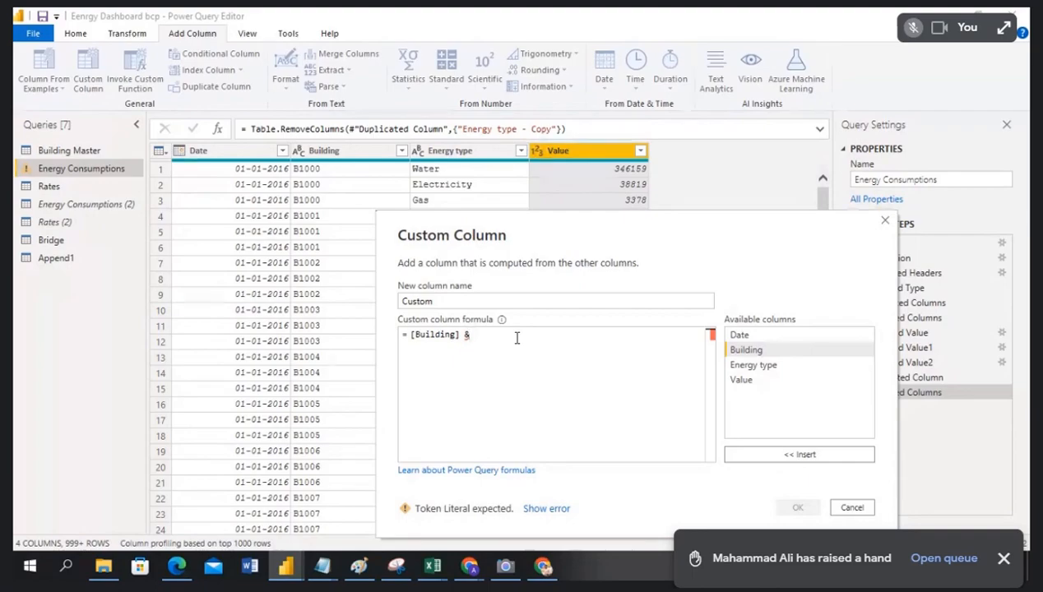
text(")
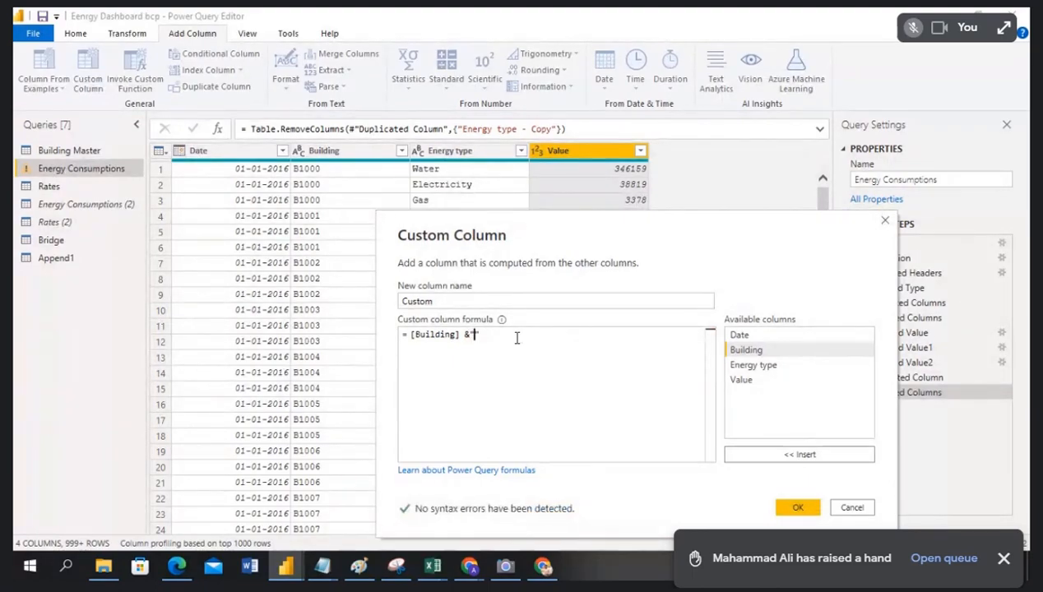
text(-"&)
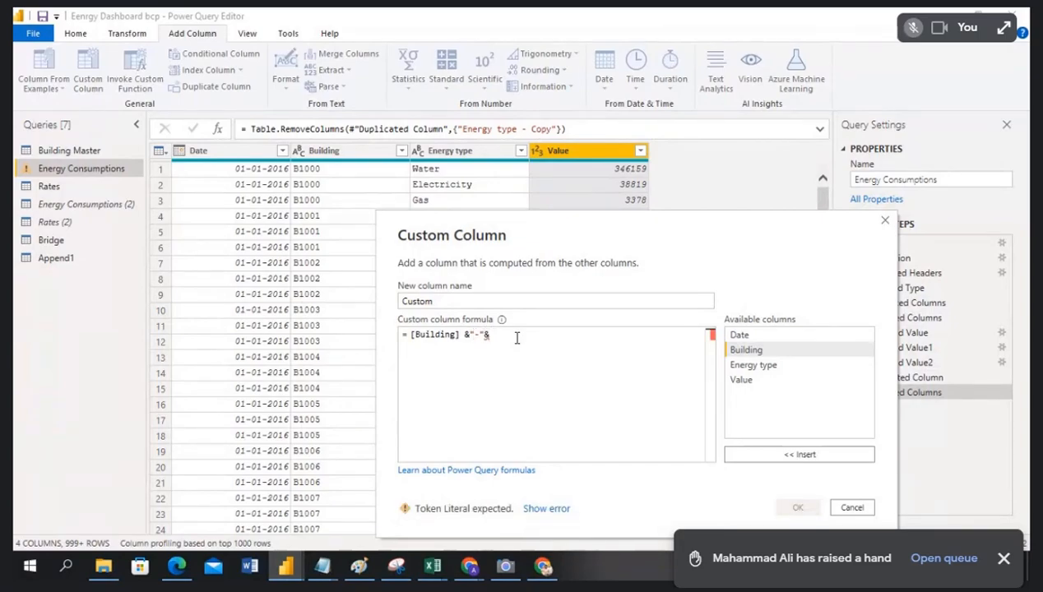
click(750, 364)
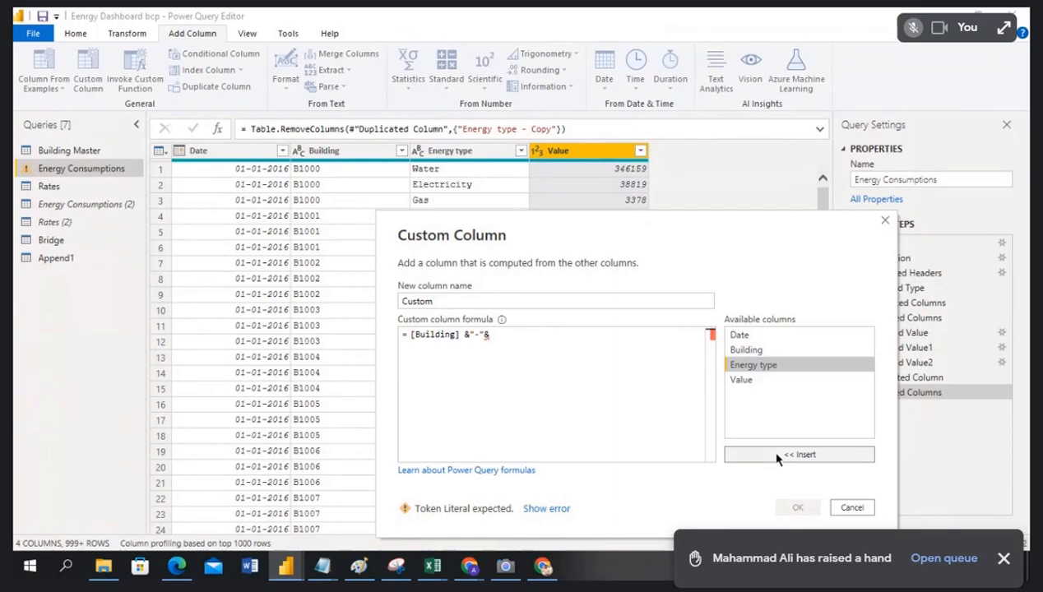
click(777, 455)
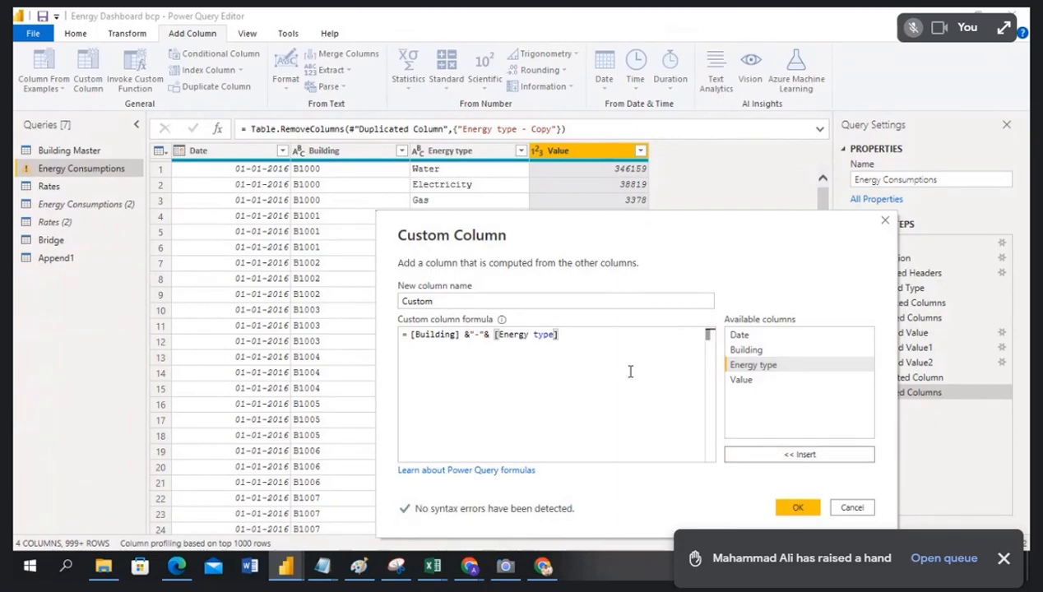
click(793, 508)
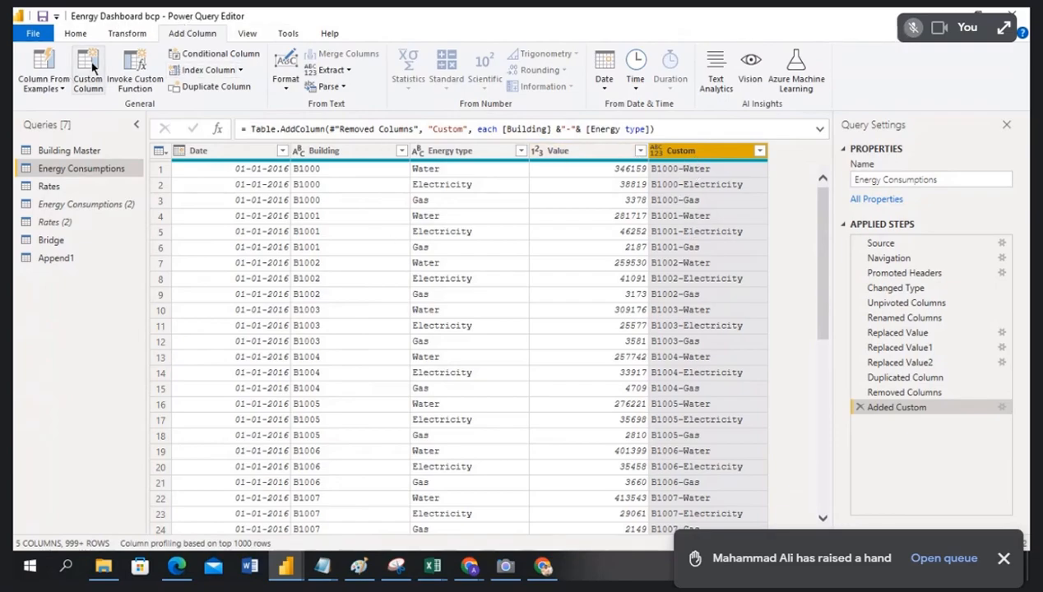
- Examine the Added Custom line of the Energy Consumptions query in the Advanced Editor, leaving the code unedited
click(78, 36)
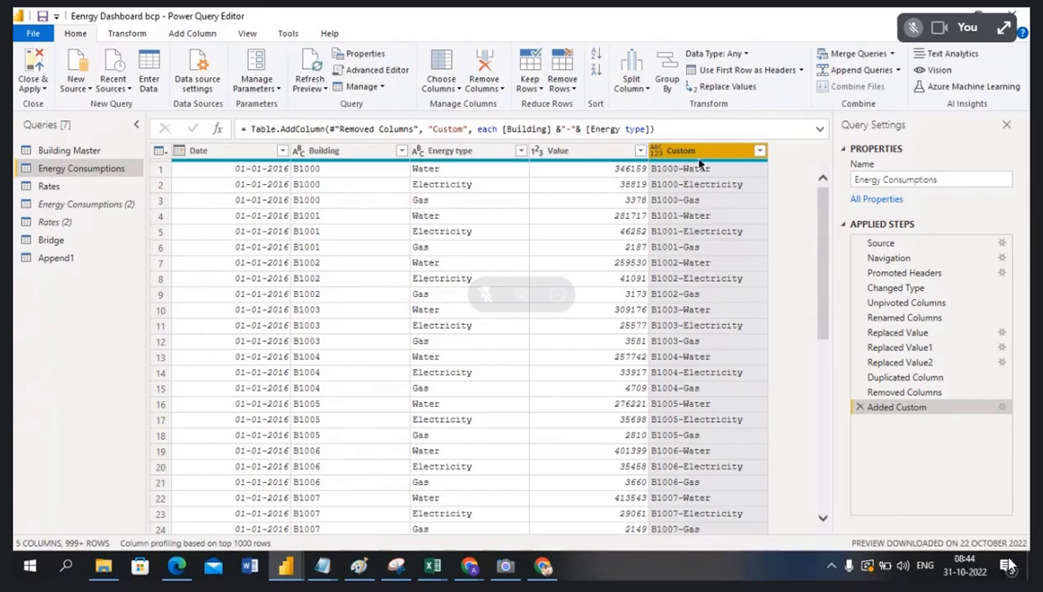
click(370, 74)
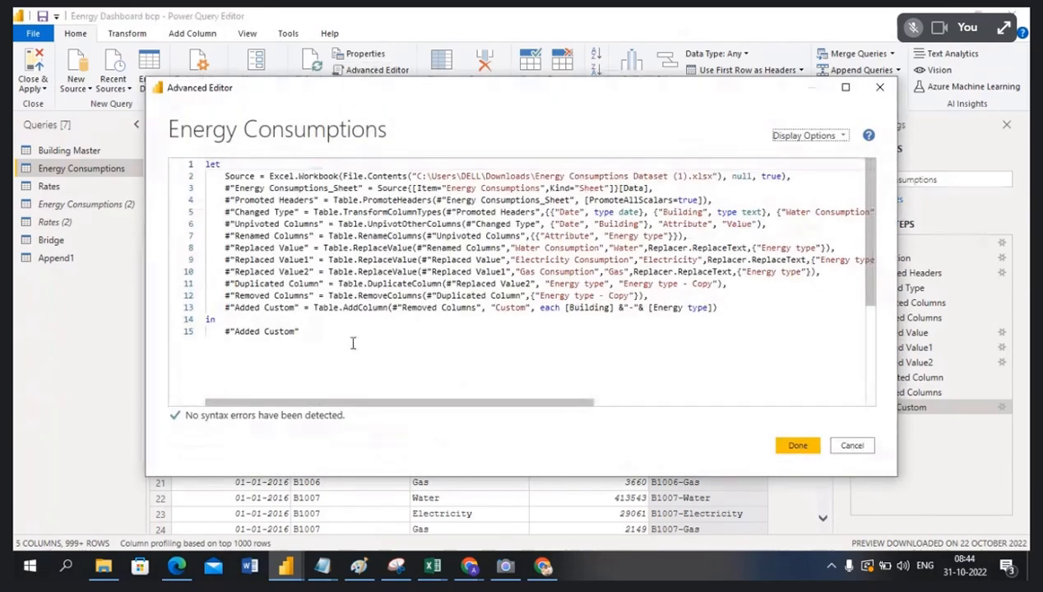
drag(723, 308, 223, 310)
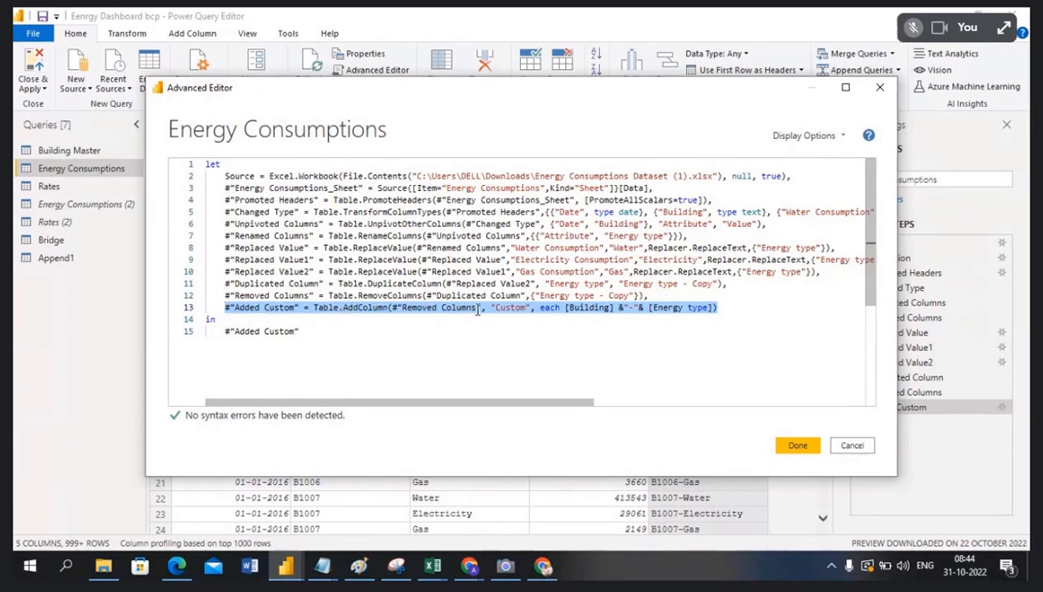
drag(482, 309, 393, 309)
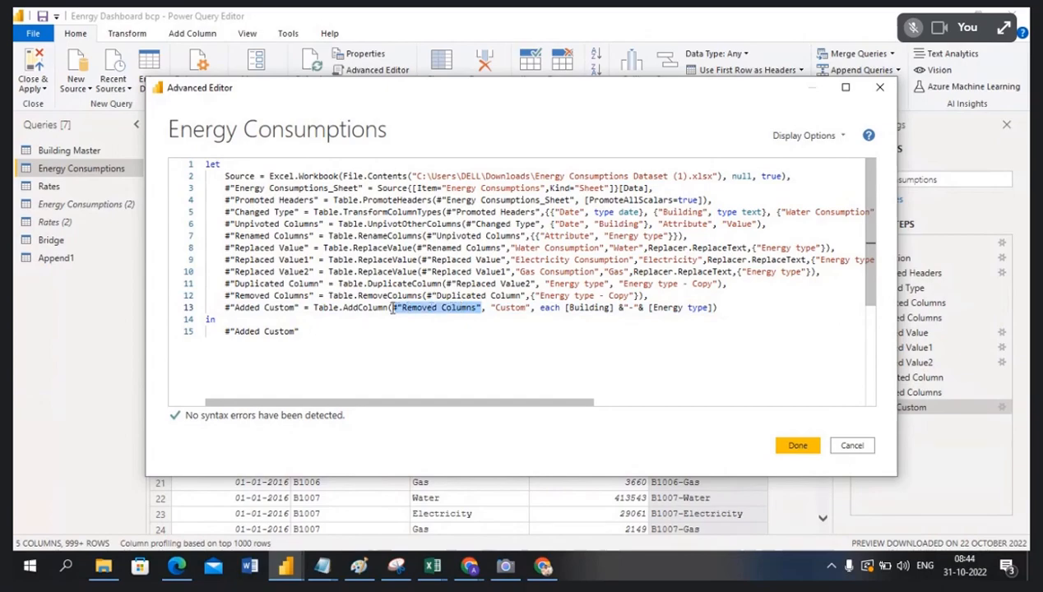
drag(482, 309, 643, 309)
drag(718, 308, 220, 309)
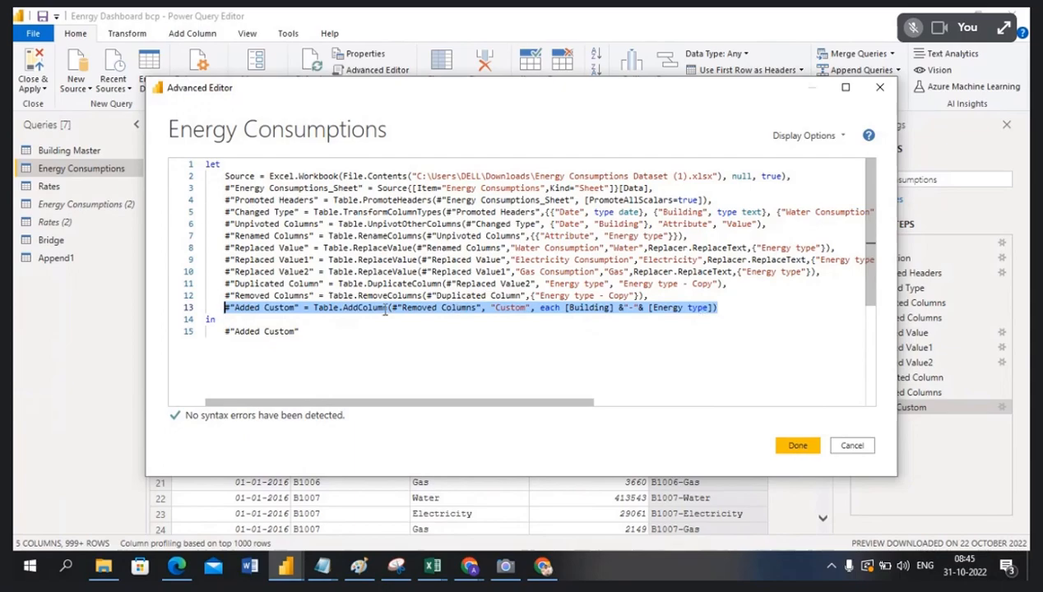
click(843, 449)
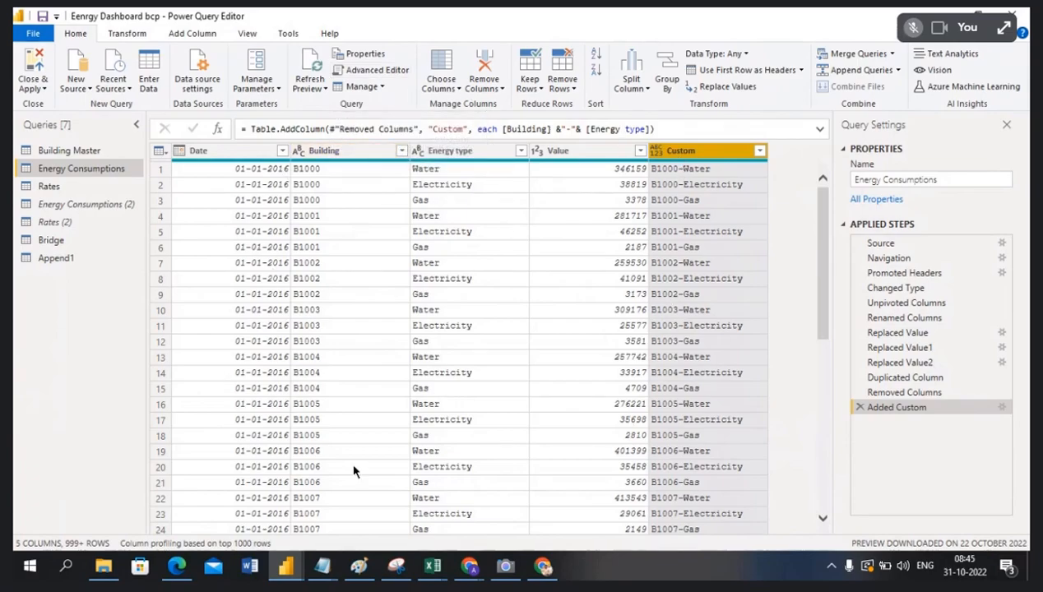
- Review the Source and sheet navigation lines and the whole M script in the Advanced Editor, closing it without edits
click(367, 73)
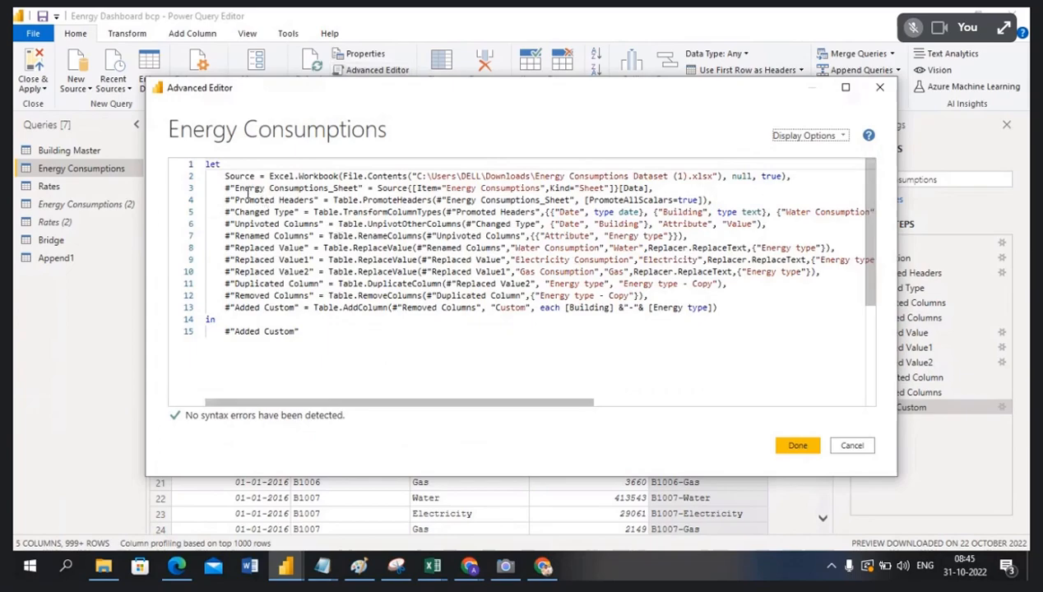
drag(787, 175, 209, 175)
drag(654, 188, 209, 188)
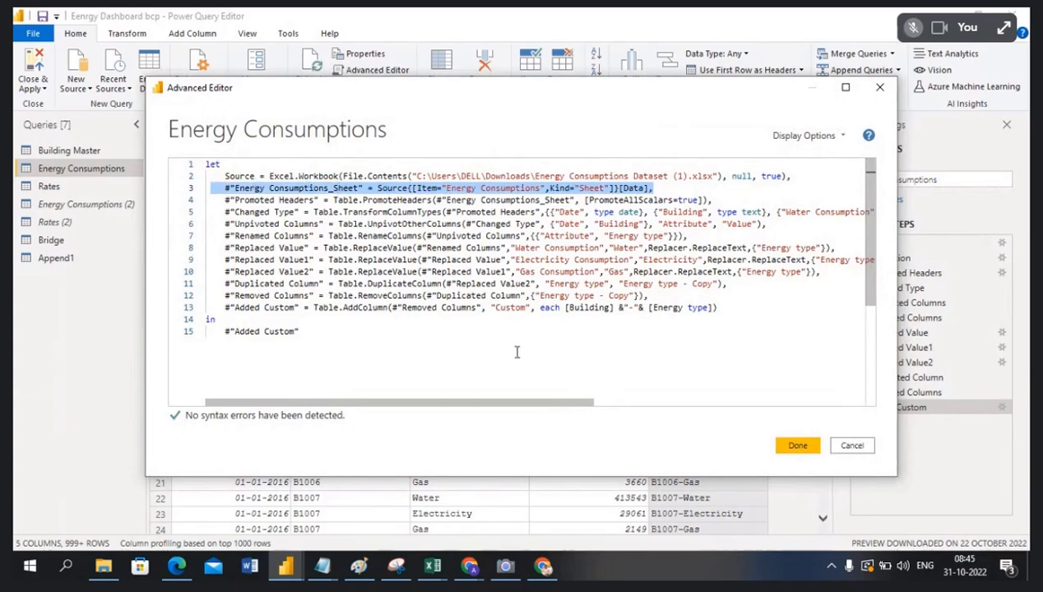
drag(512, 353, 206, 164)
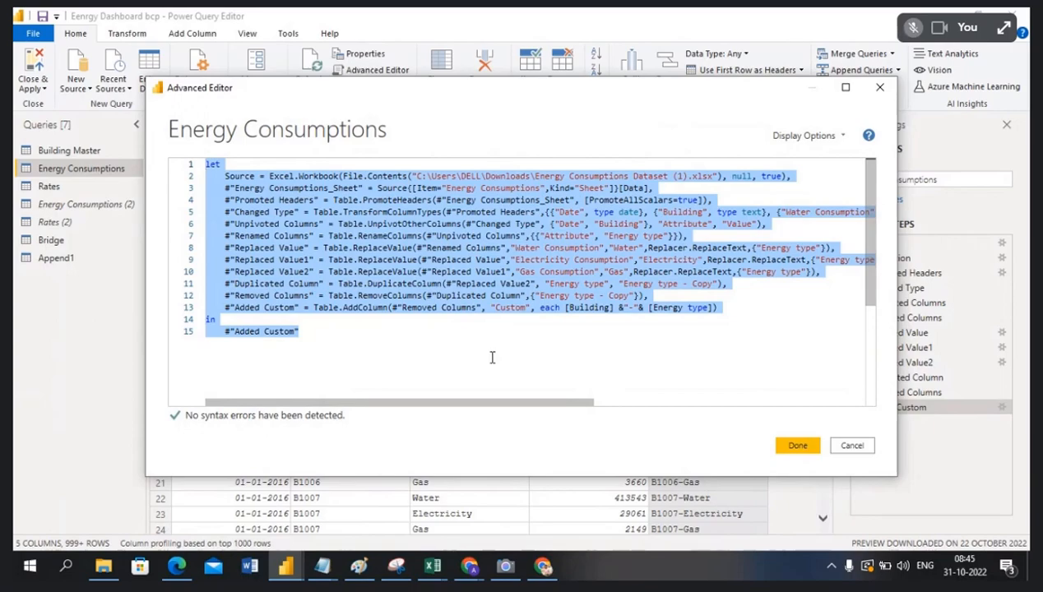
click(839, 445)
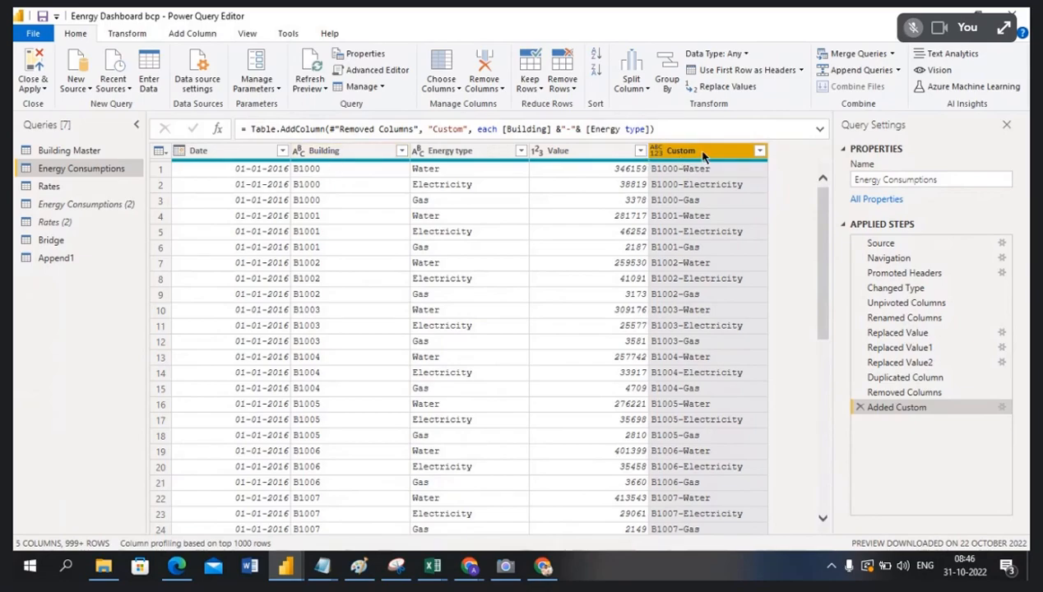
- Review the name, formula and available columns areas of the Custom Column dialog without adding another column
click(198, 37)
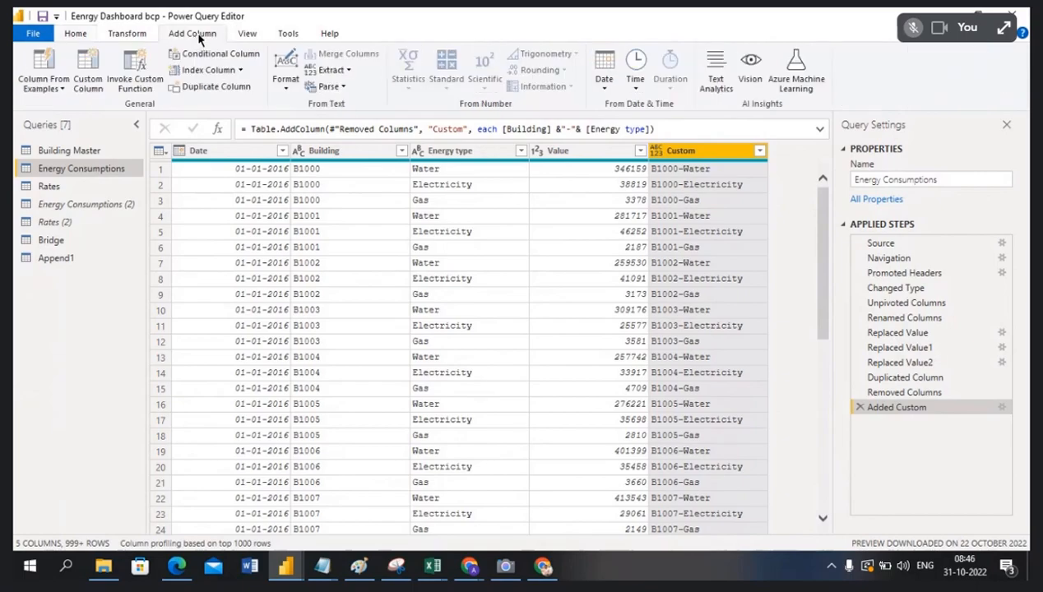
click(96, 82)
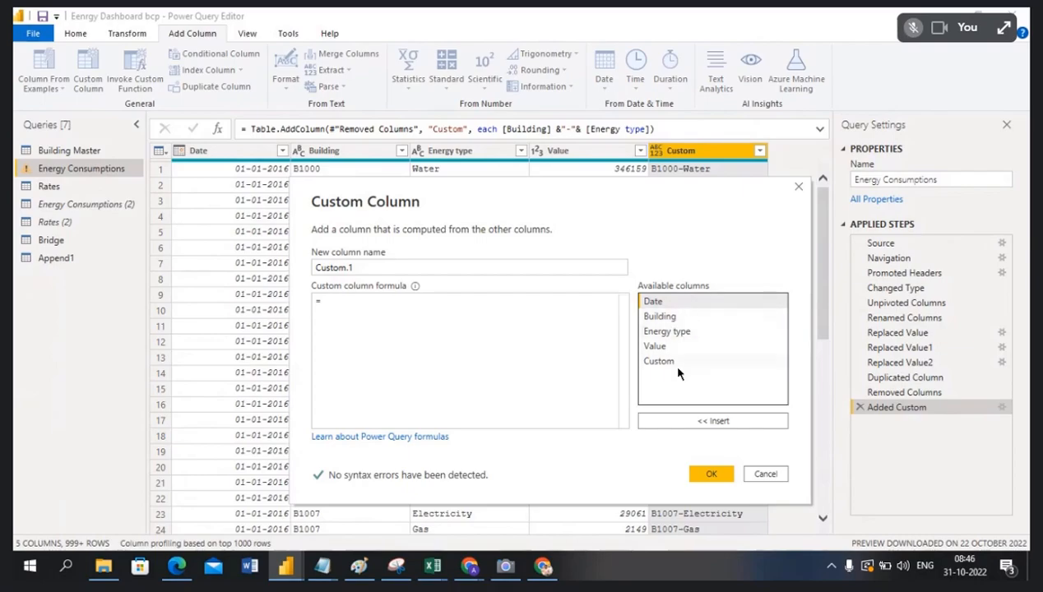
click(764, 475)
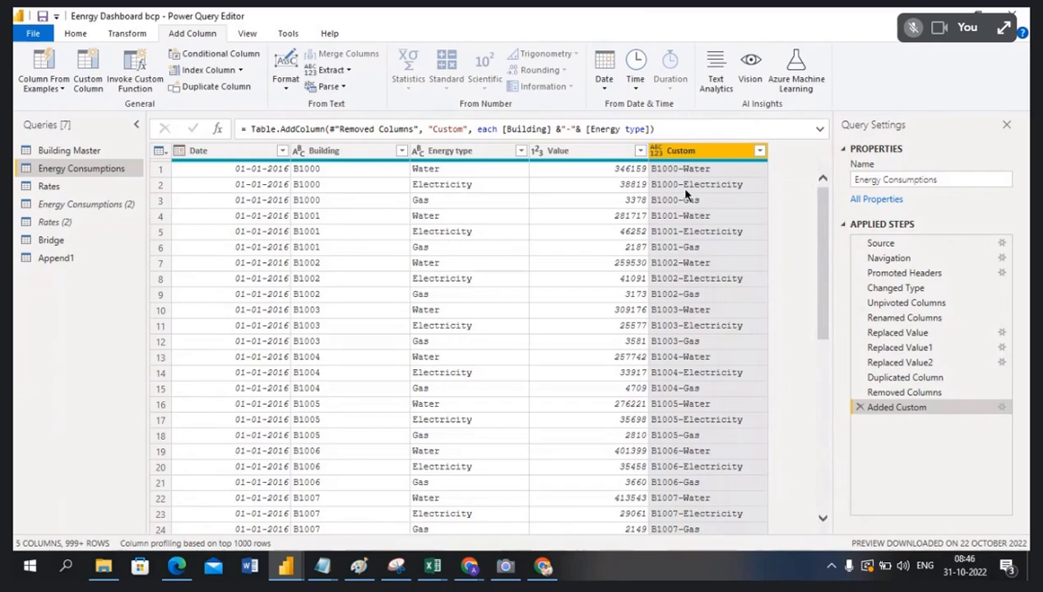
- Rename the Custom column to "buld - enrg"
double_click(710, 152)
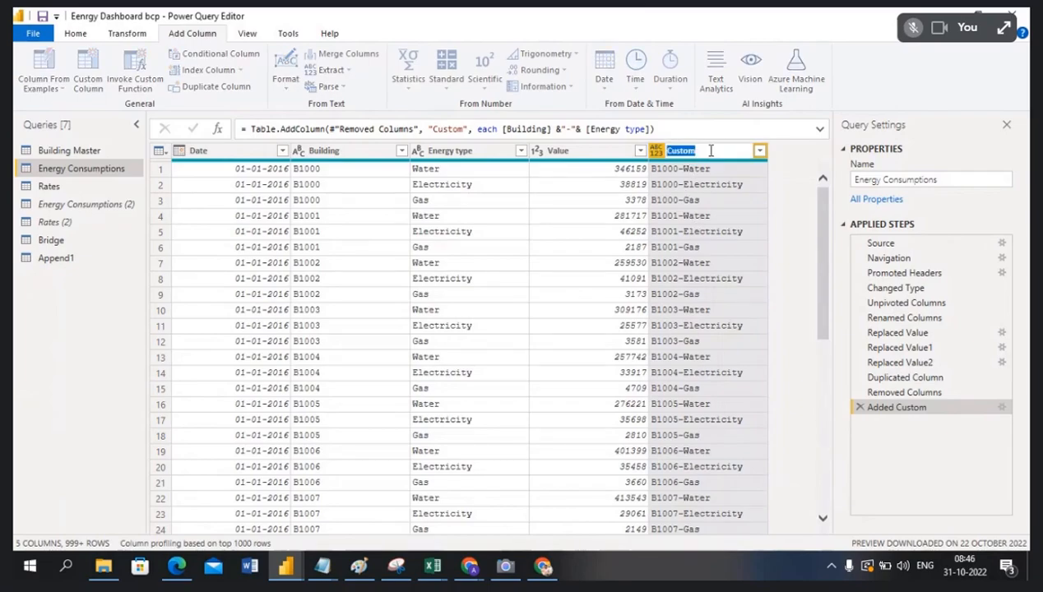
text(buld - enrg)
click(795, 226)
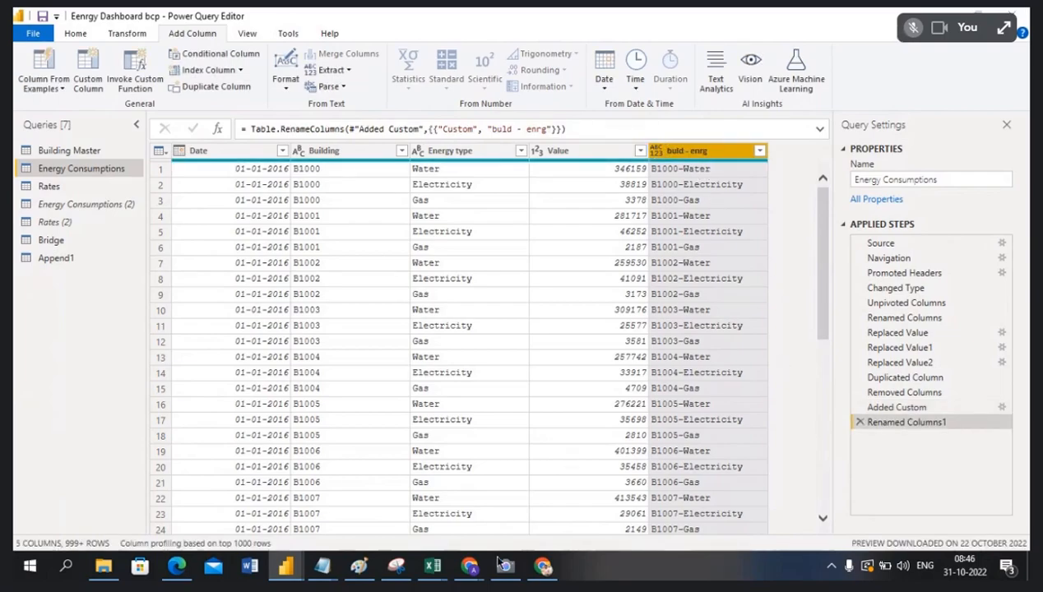
- Compare the Buid_eneg column in Power BI Desktop with the buld - enrg column in the Power Query Editor
click(285, 565)
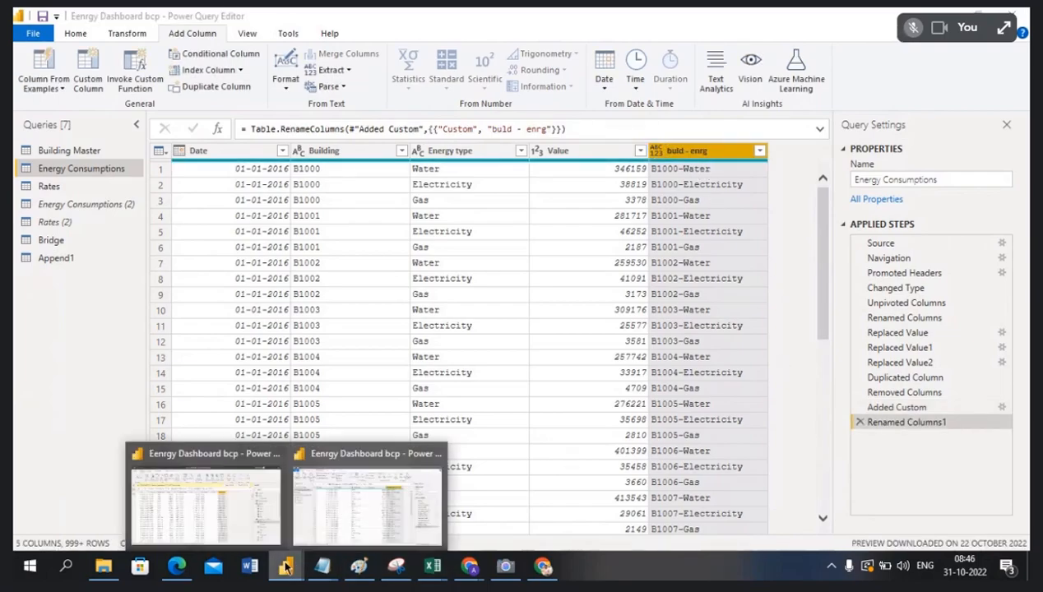
click(243, 501)
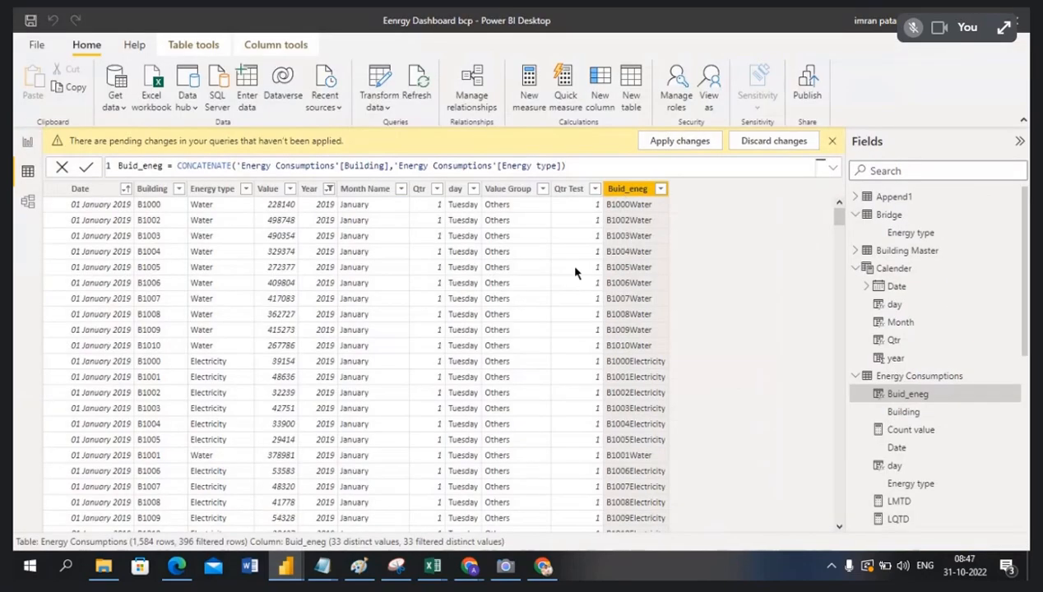
click(288, 566)
click(350, 493)
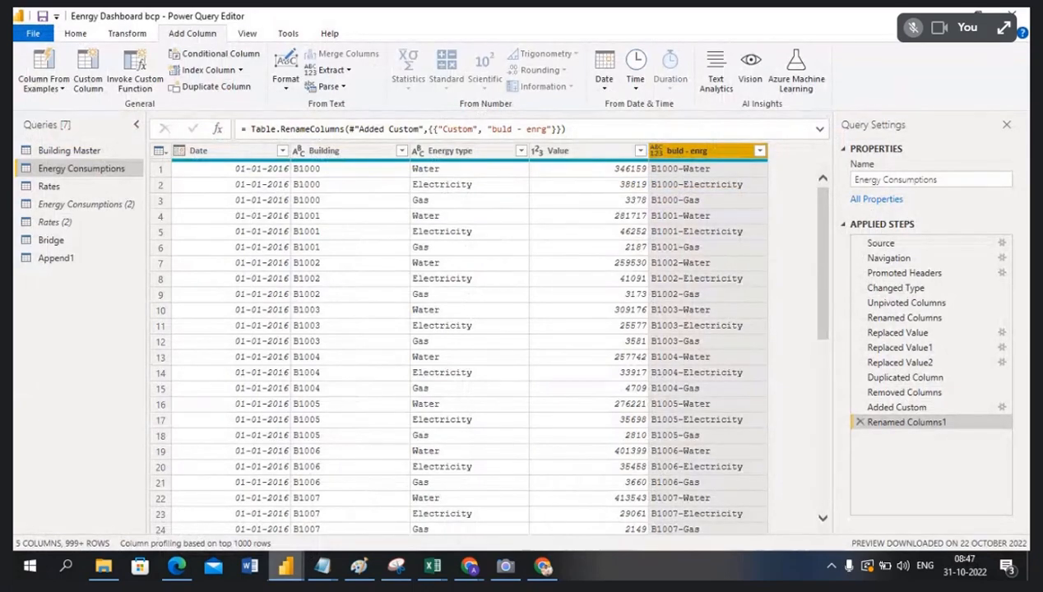
click(286, 567)
click(244, 508)
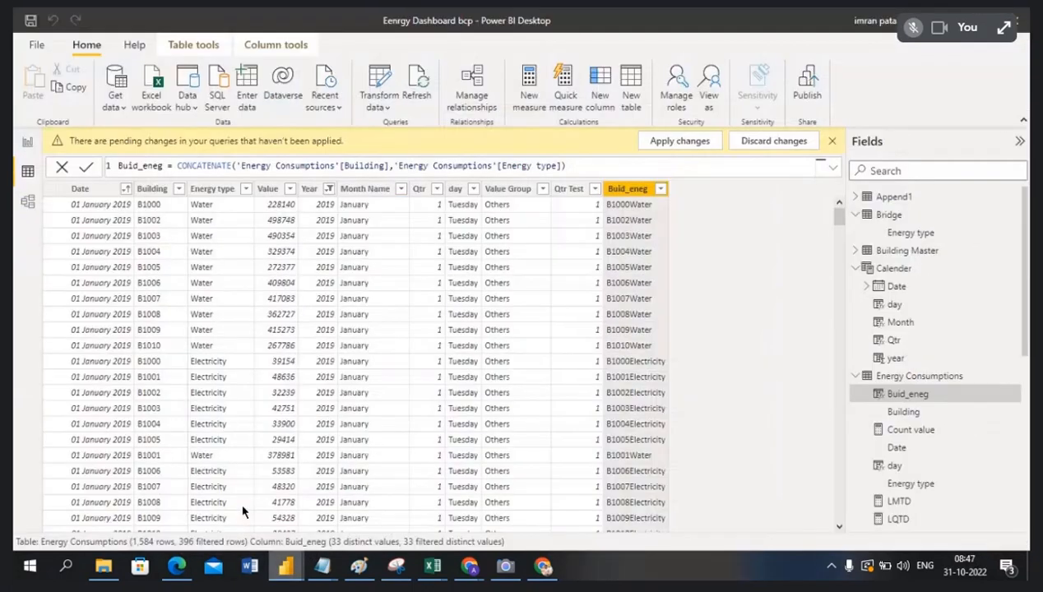
click(289, 568)
click(342, 524)
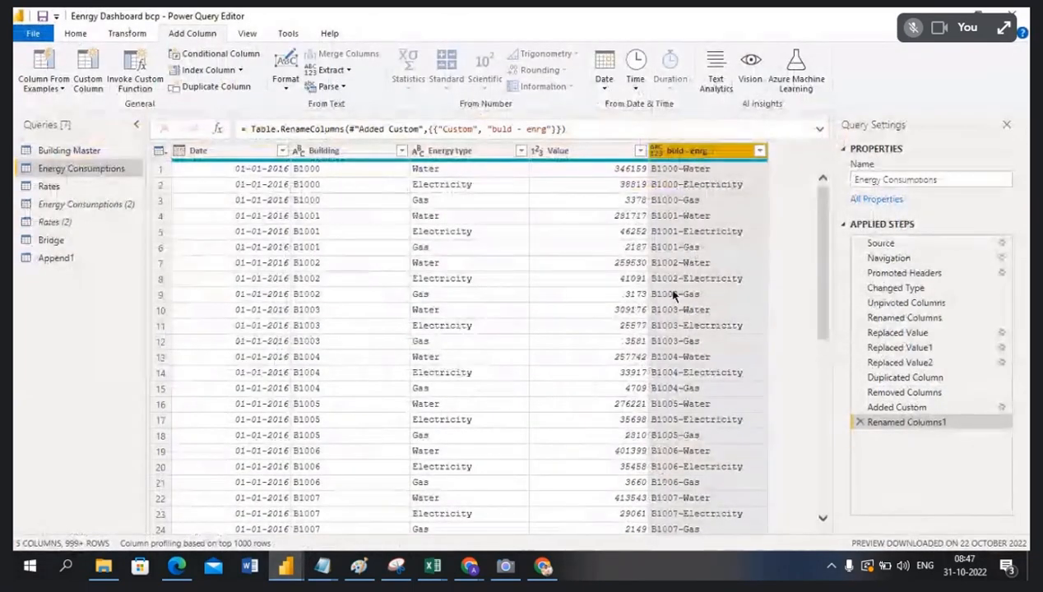
- Close the Power Query Editor and apply the pending query changes to the data model
click(47, 37)
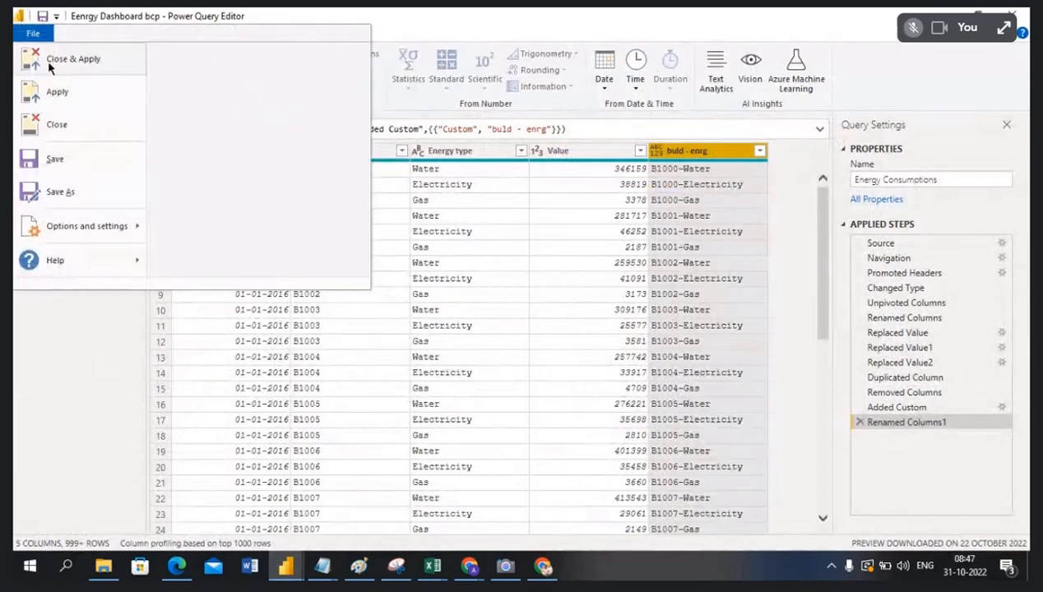
click(51, 66)
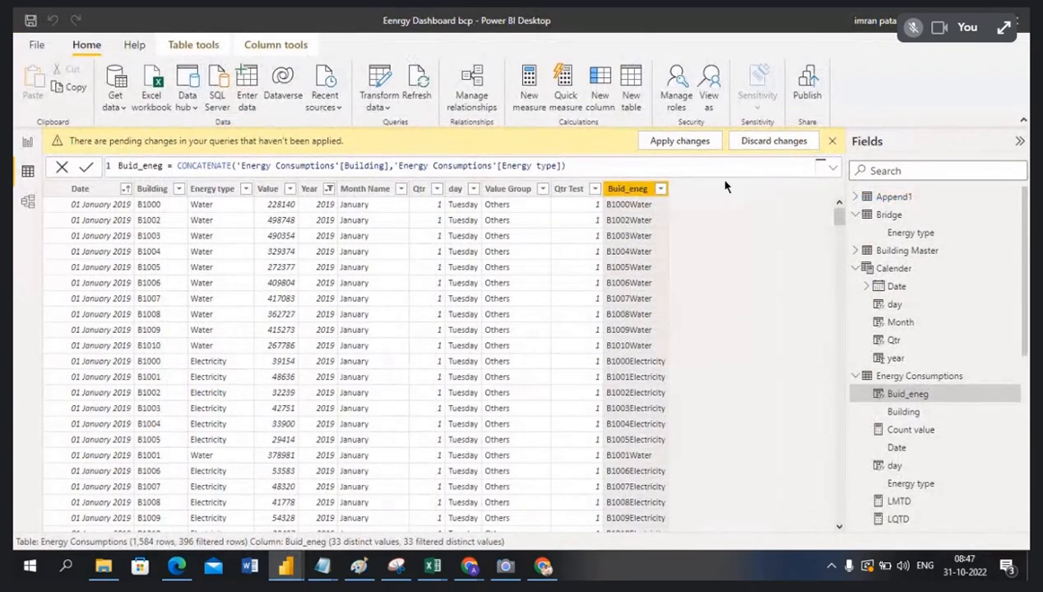
click(689, 143)
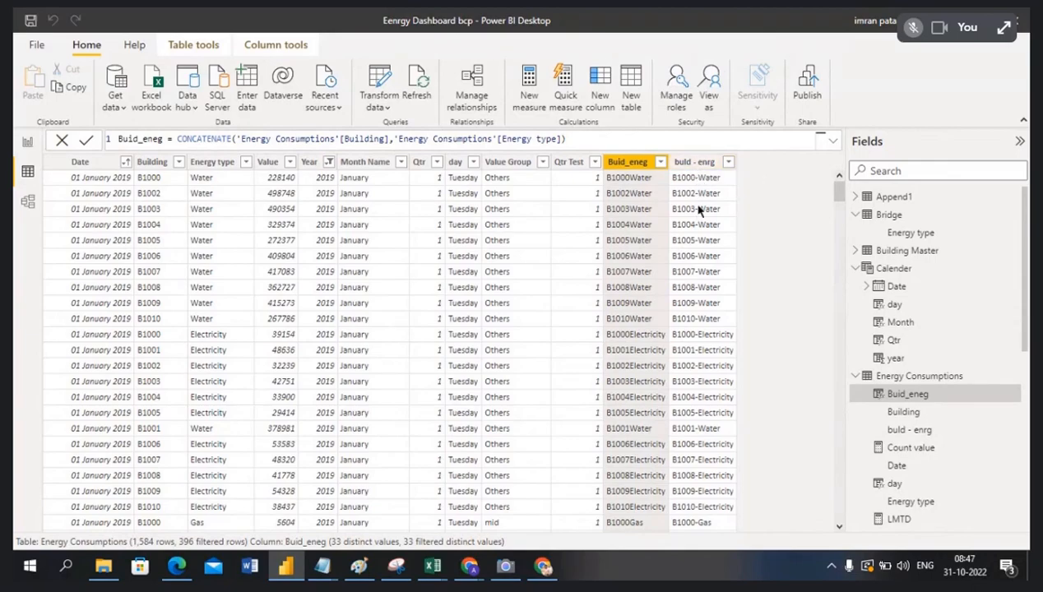
- Reopen the Power Query Editor and review the Value Group column's nested IF formula in Power BI Desktop
click(389, 110)
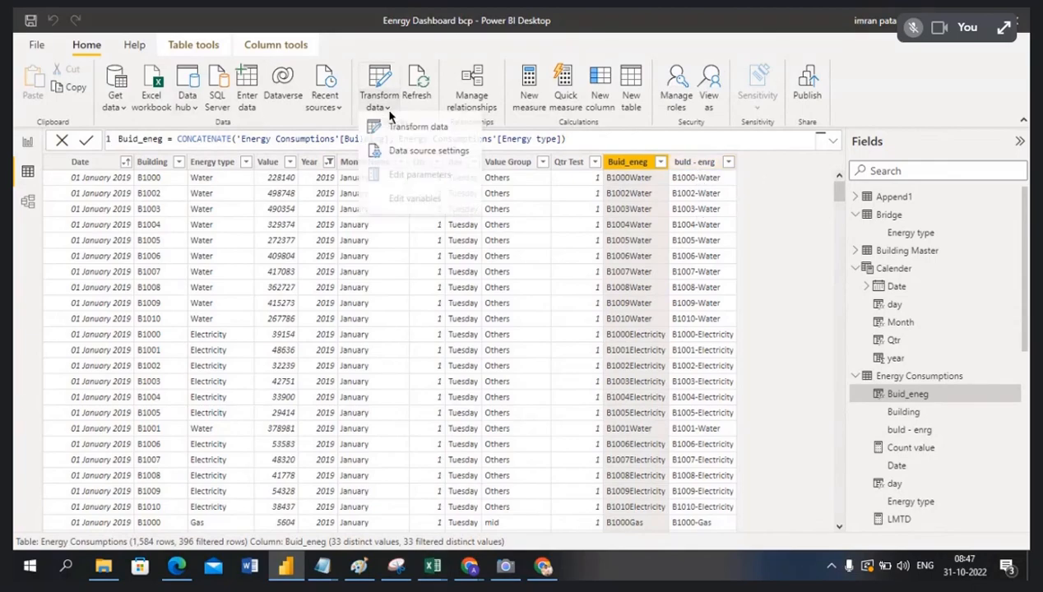
click(401, 128)
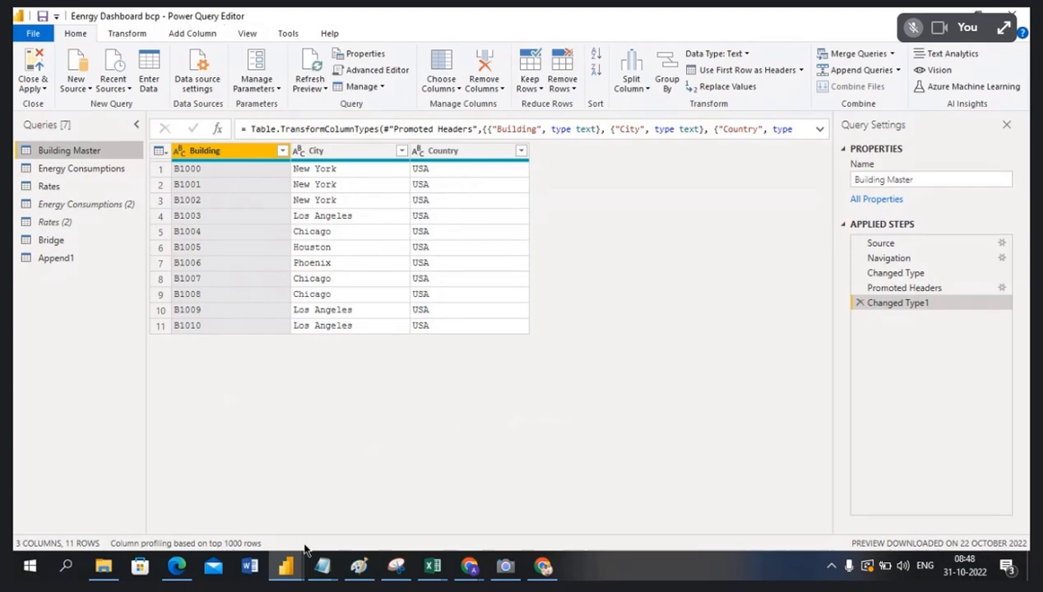
click(284, 565)
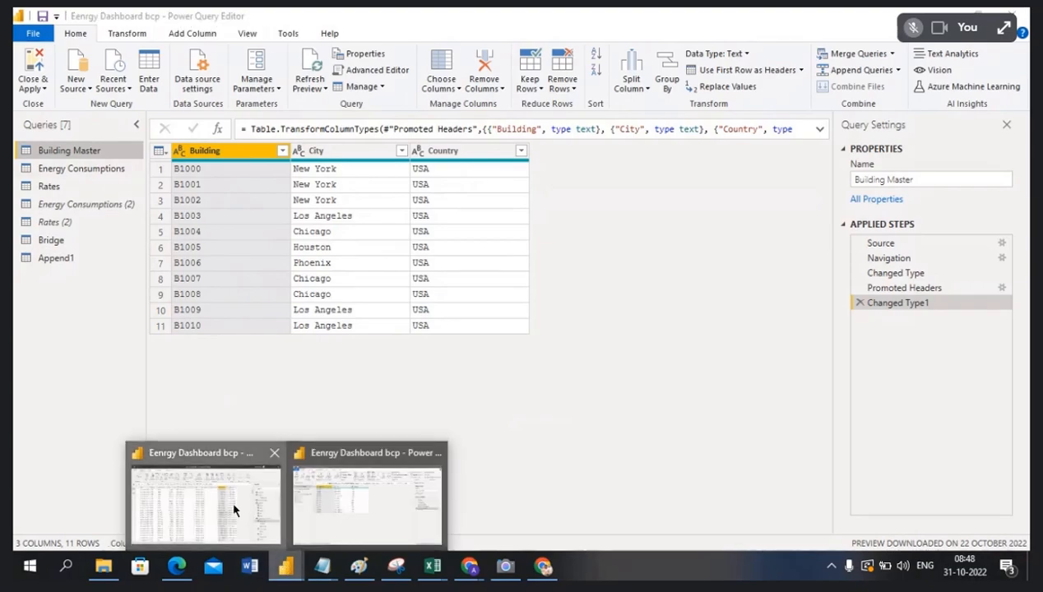
click(232, 508)
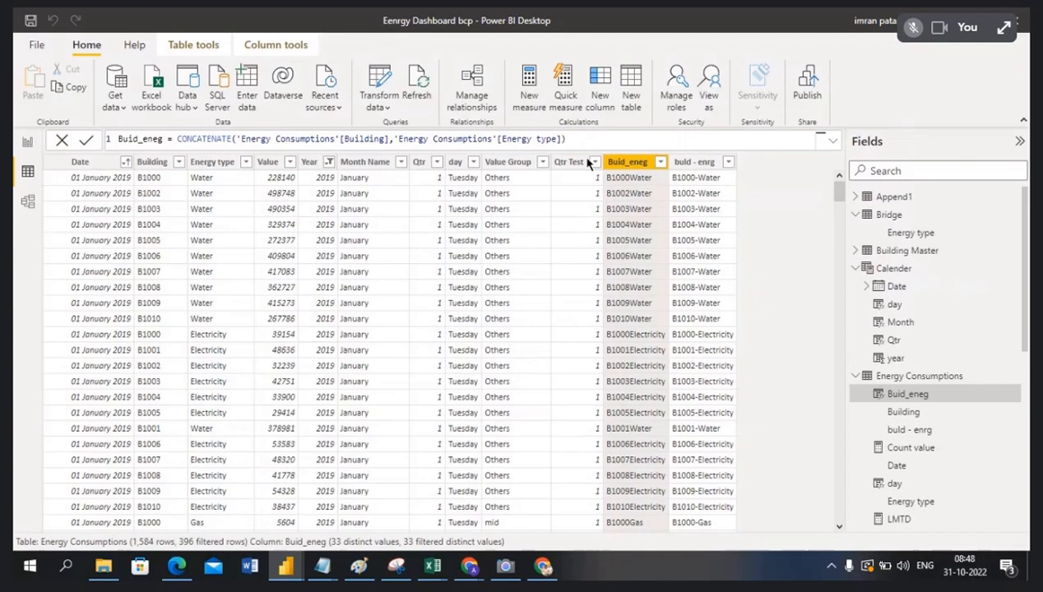
click(508, 162)
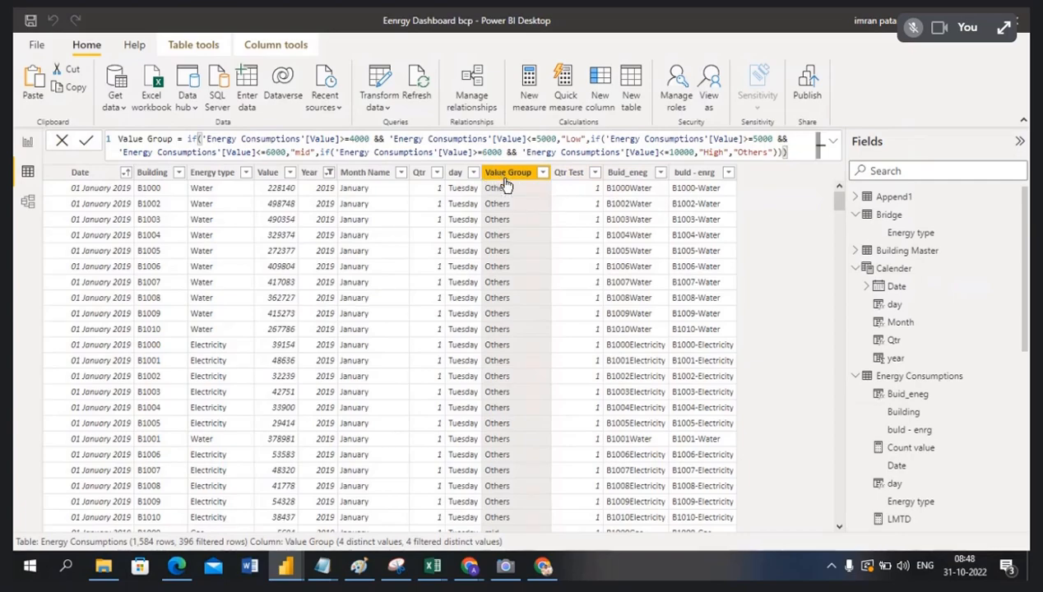
drag(794, 154, 101, 142)
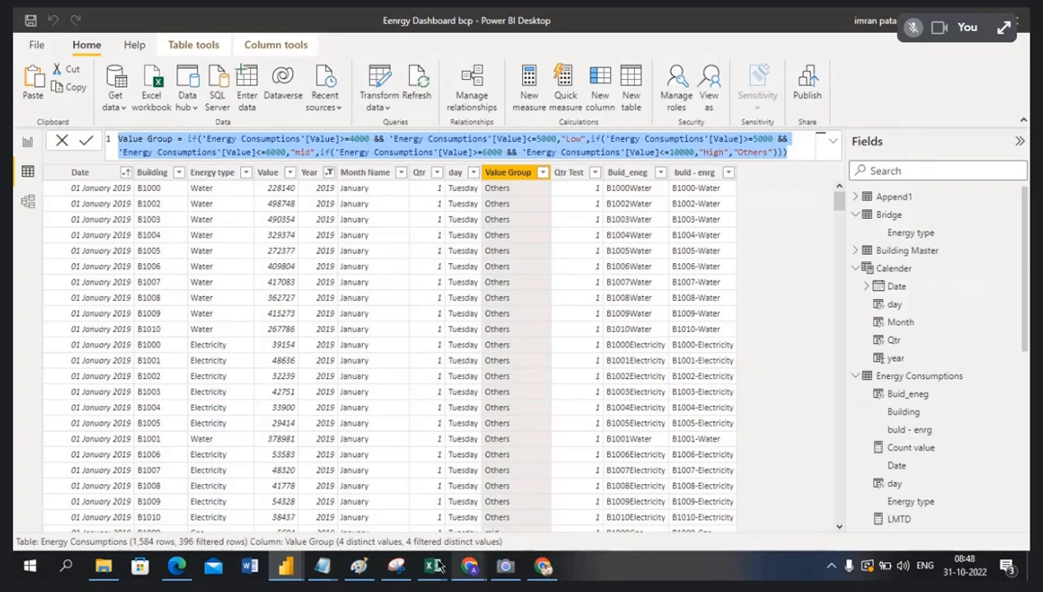
- In the Power Query Editor, start a conditional column named "Group" for the Energy Consumptions query
mouse_move(306, 567)
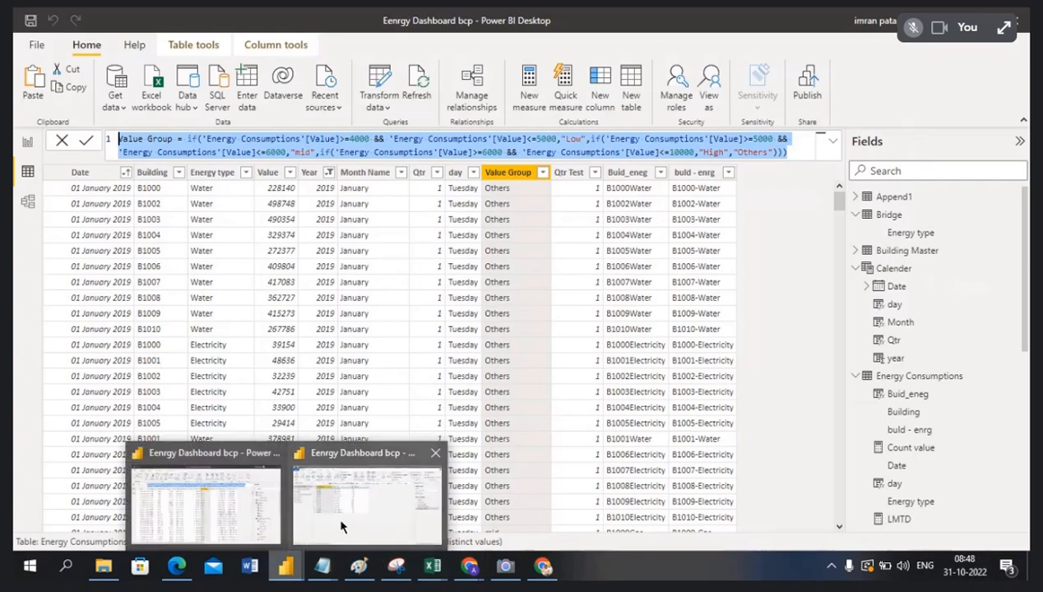
click(336, 514)
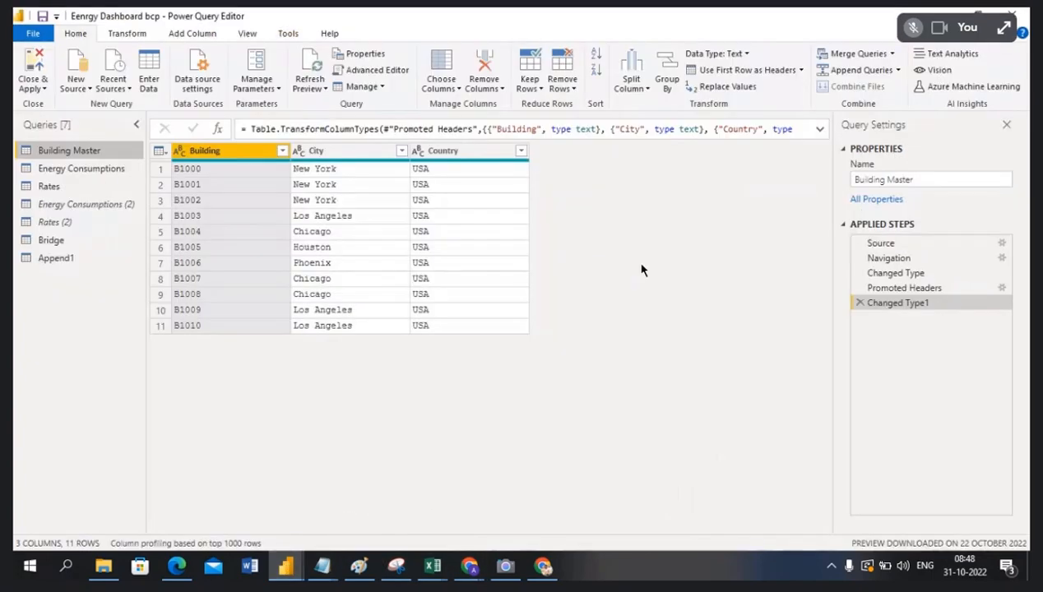
click(71, 170)
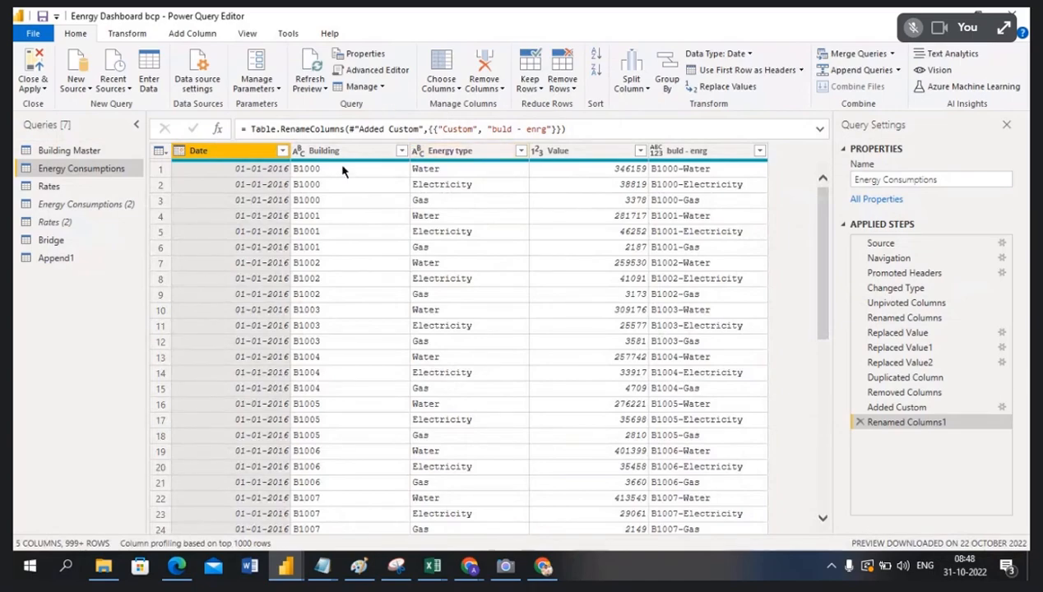
click(195, 35)
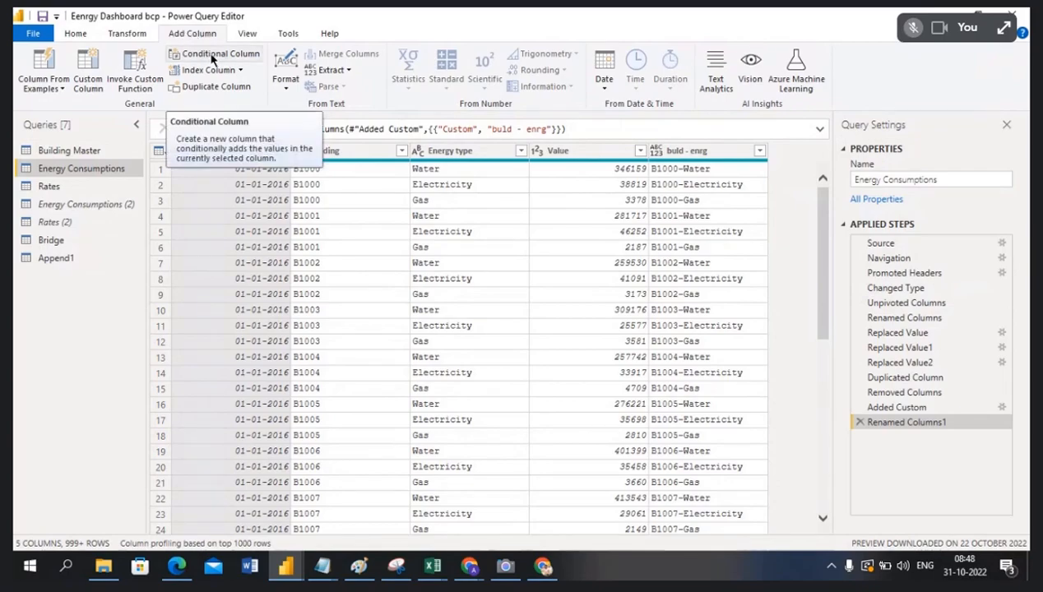
click(211, 55)
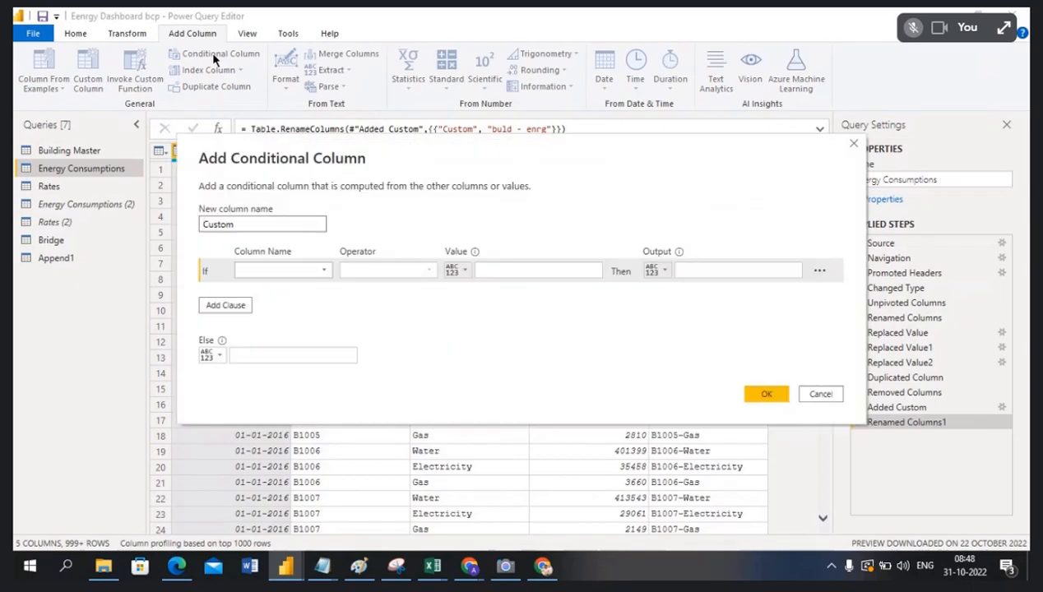
drag(417, 162, 524, 215)
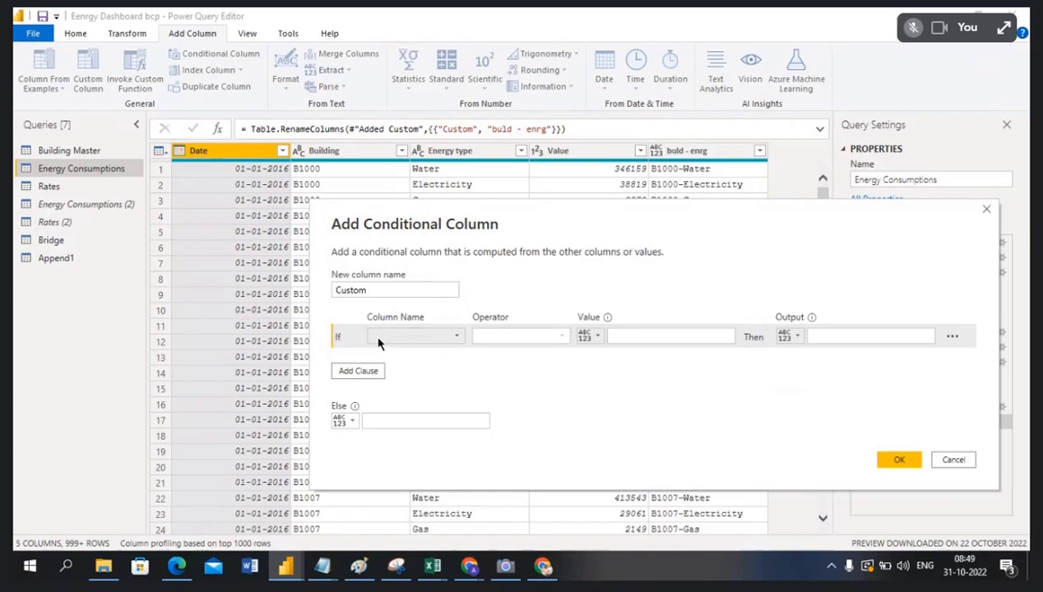
double_click(376, 291)
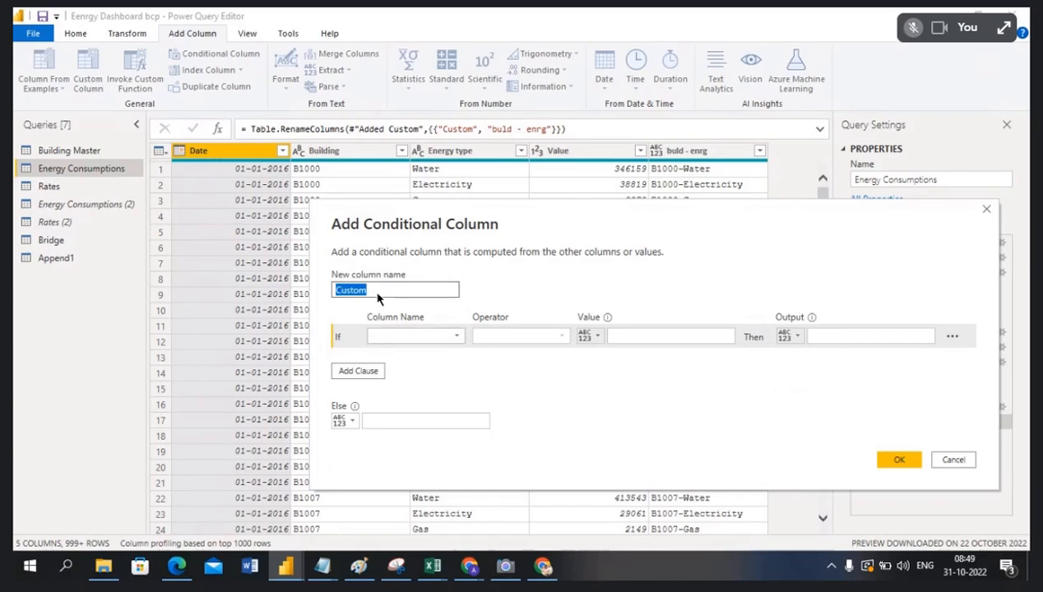
text(Group)
drag(526, 220, 493, 236)
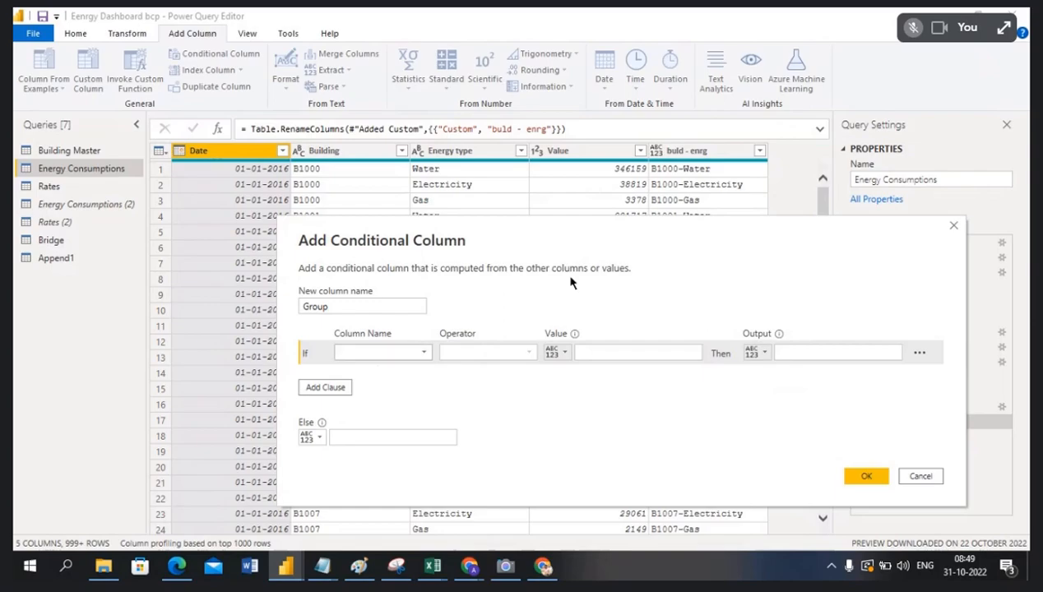
- Define the first condition of Group so that Value is greater than or equal to 4000 outputs "low"
click(425, 355)
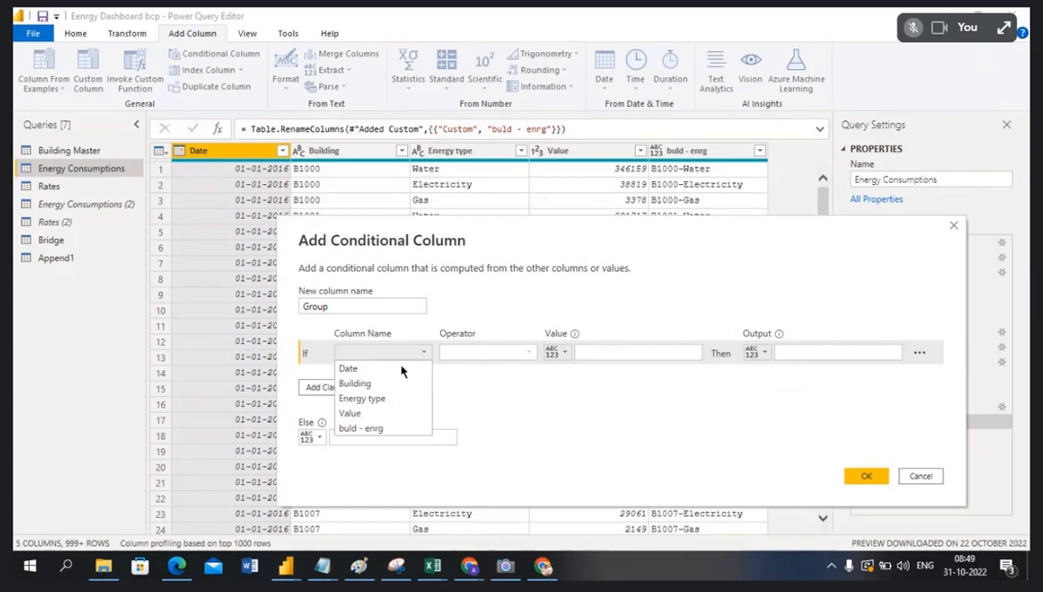
click(362, 414)
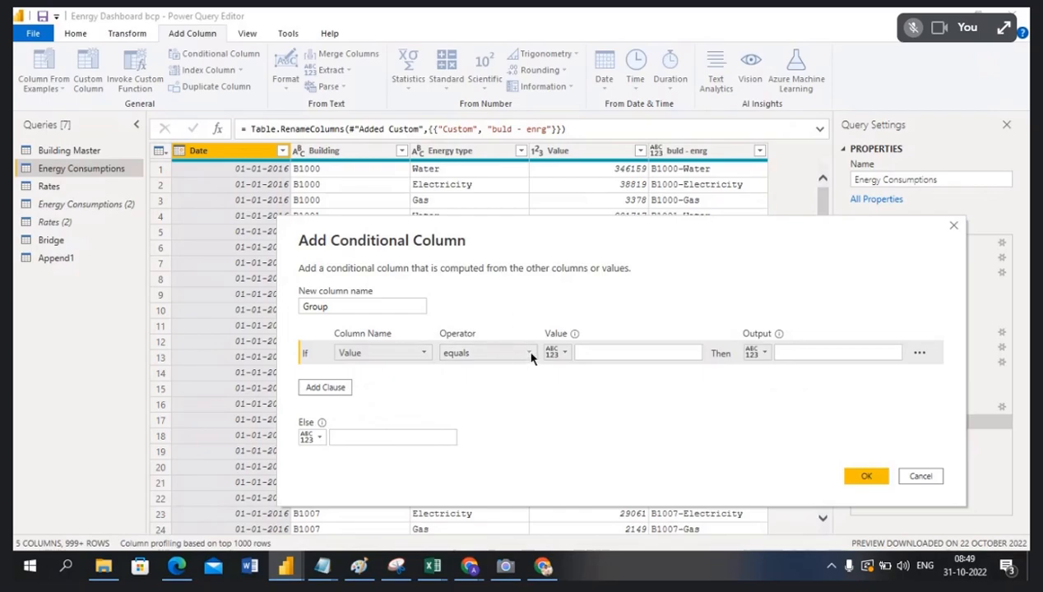
click(529, 354)
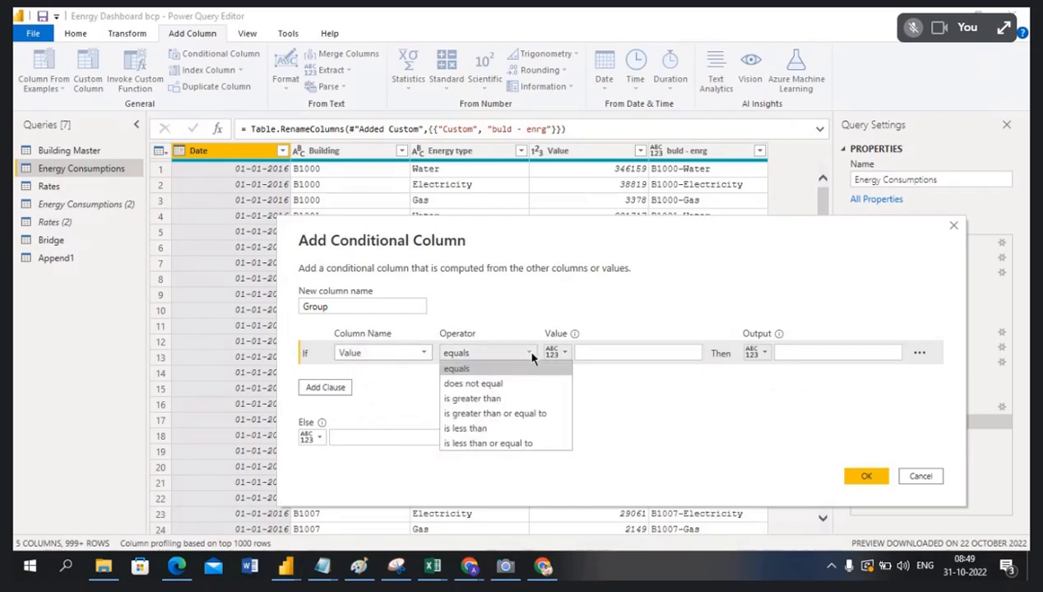
click(507, 415)
click(611, 351)
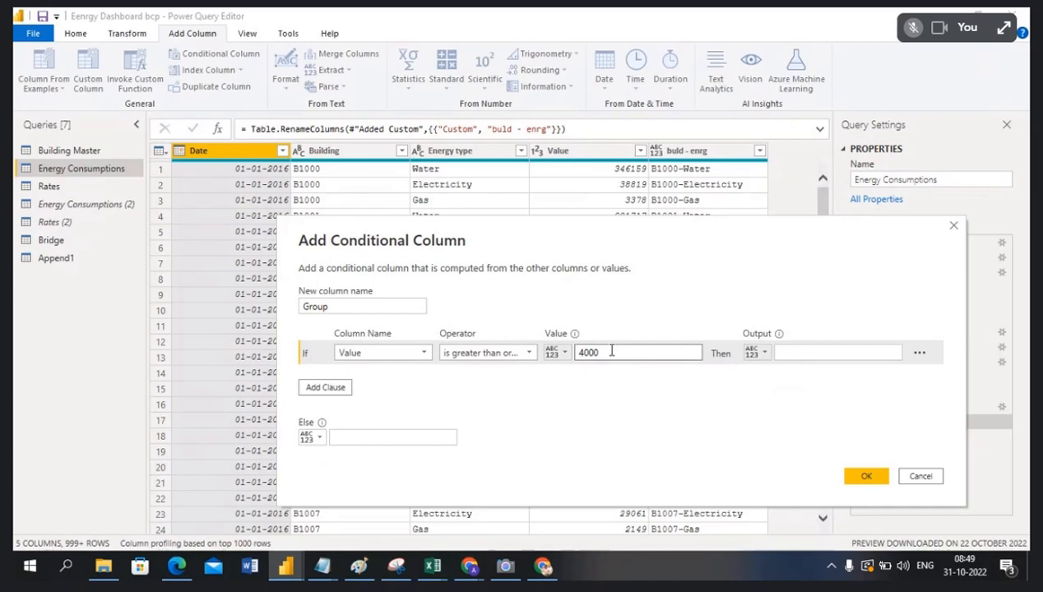
click(811, 352)
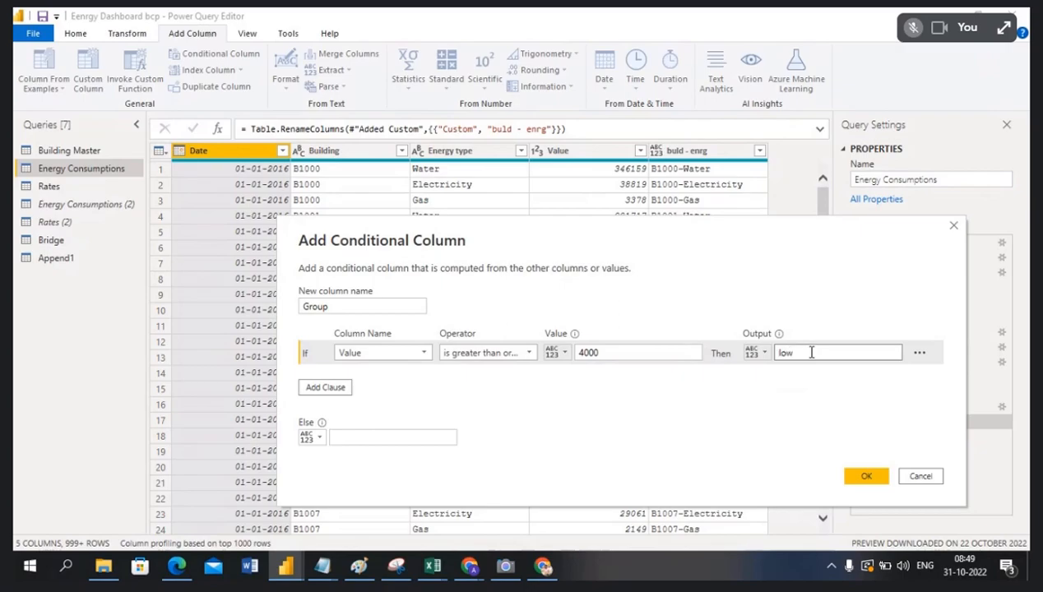
- Add an else-if clause to Group so that Value is less than or equal to 5000 outputs "low"
click(323, 390)
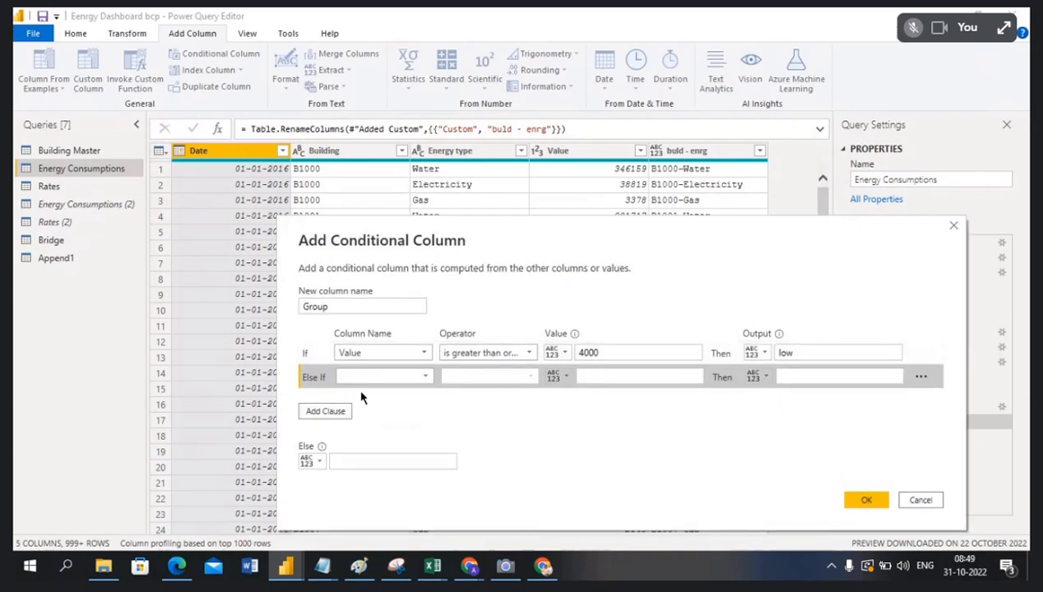
click(426, 378)
click(378, 436)
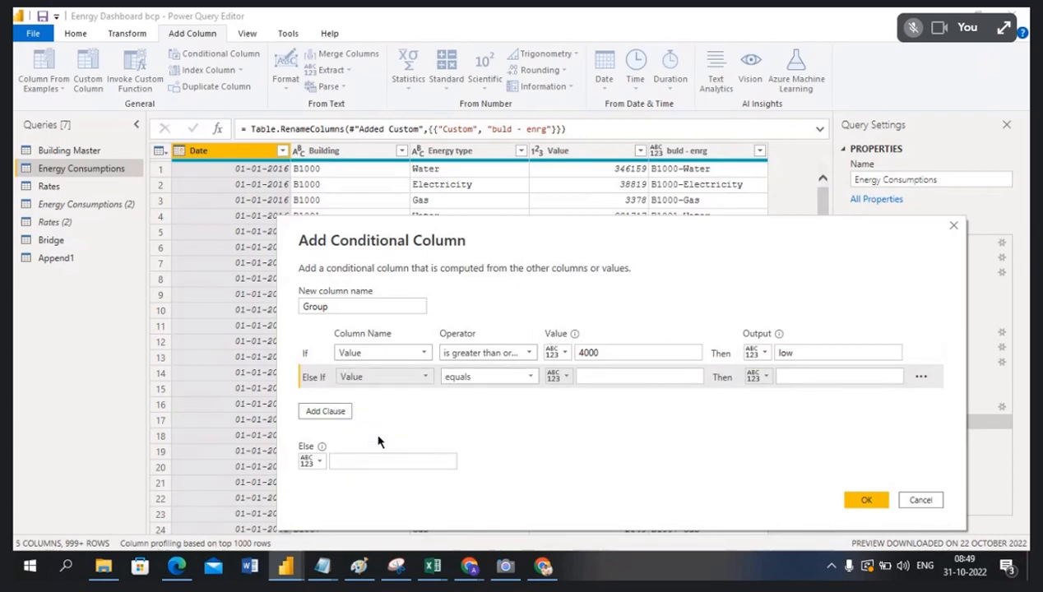
click(530, 376)
click(513, 467)
click(607, 377)
text(5000)
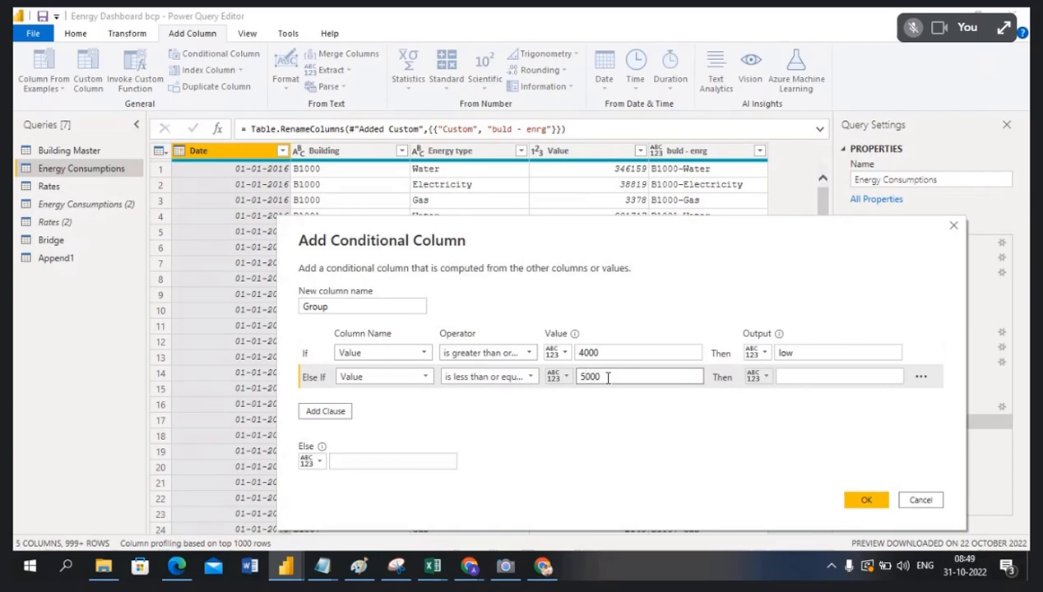
click(795, 375)
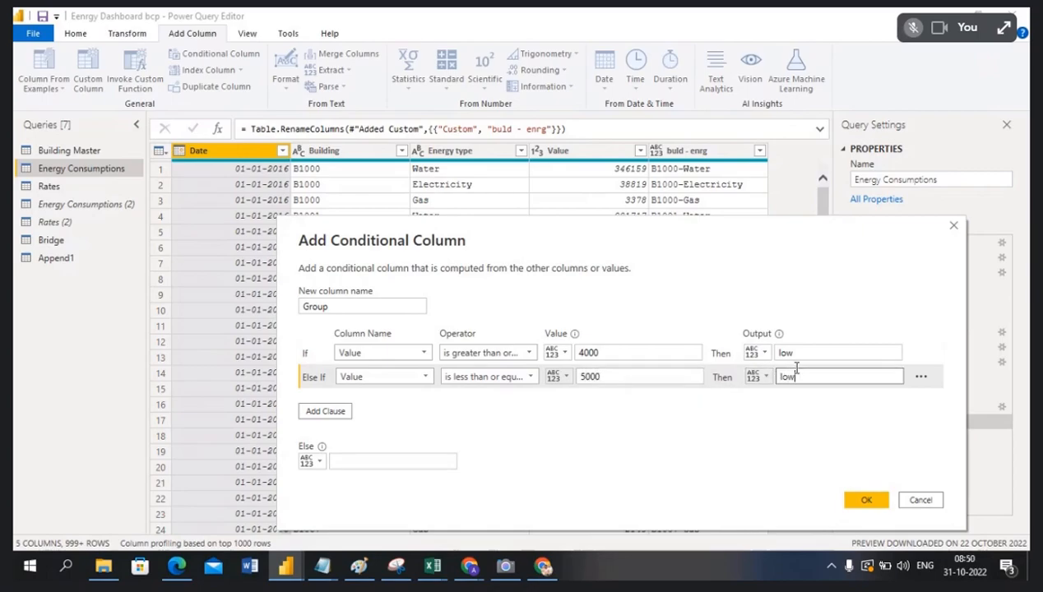
- Add an else-if clause to Group so that Value is greater than or equal to 5000 outputs "mid"
click(334, 412)
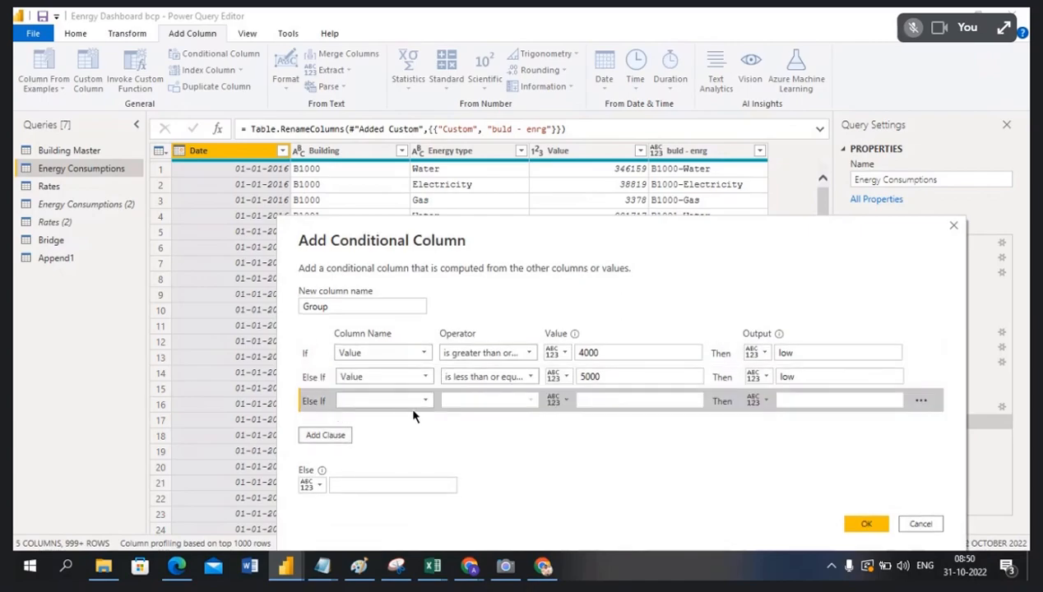
click(422, 402)
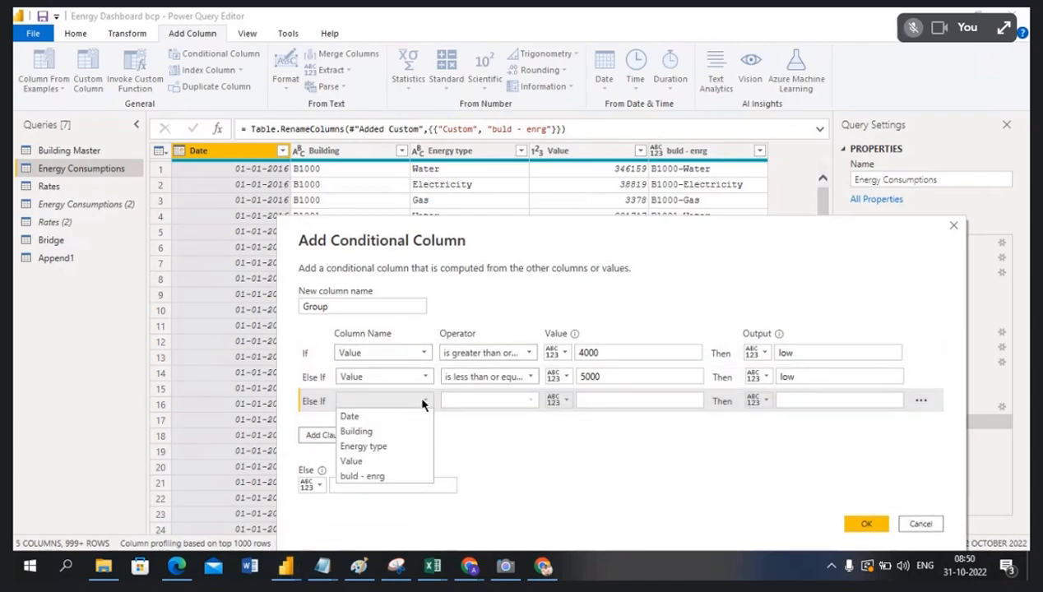
click(382, 461)
click(530, 401)
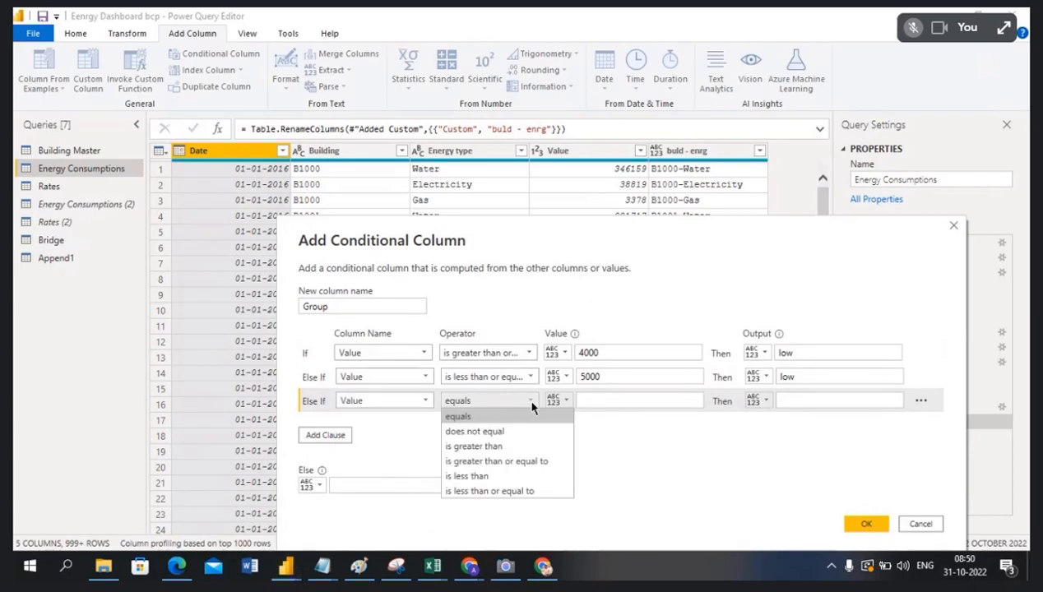
click(493, 461)
click(606, 400)
text(5000)
click(780, 403)
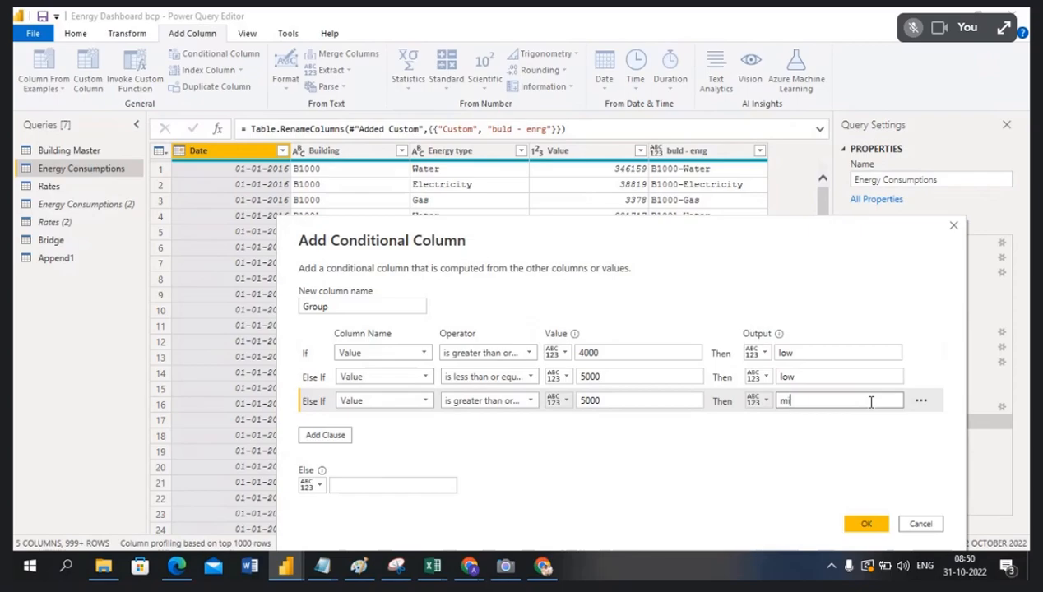
- Add an else-if clause where Value is less than or equal to 6000 outputs "mid", and create Group with "Others" as the else output
click(324, 436)
click(426, 429)
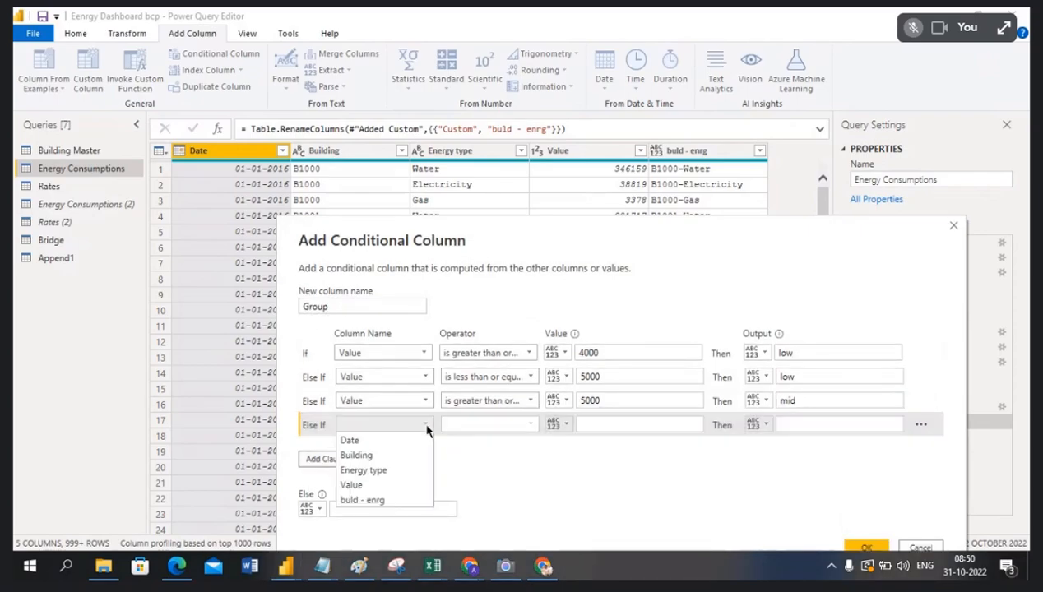
click(378, 487)
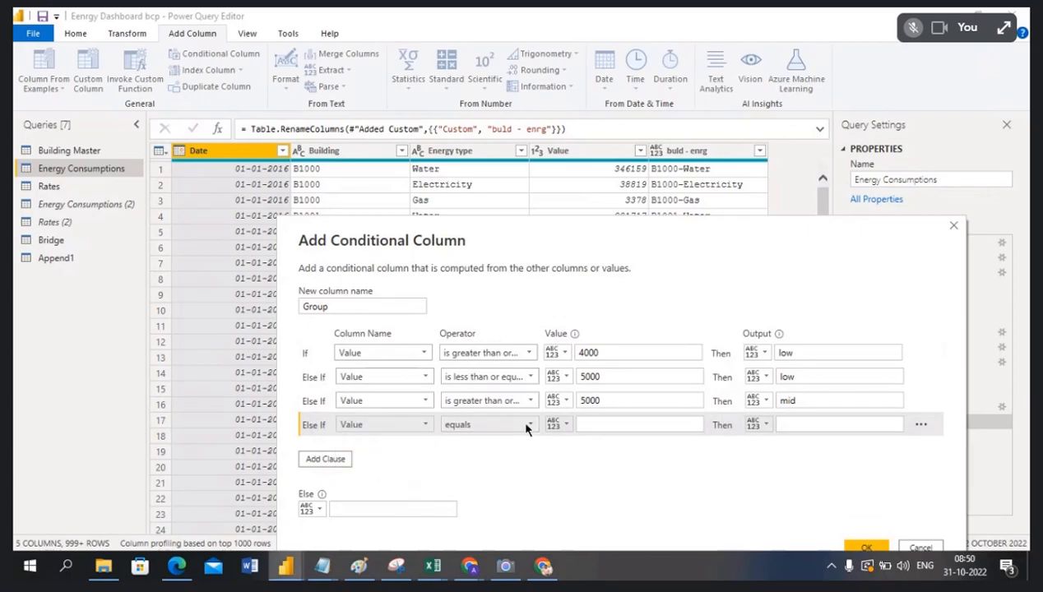
click(526, 425)
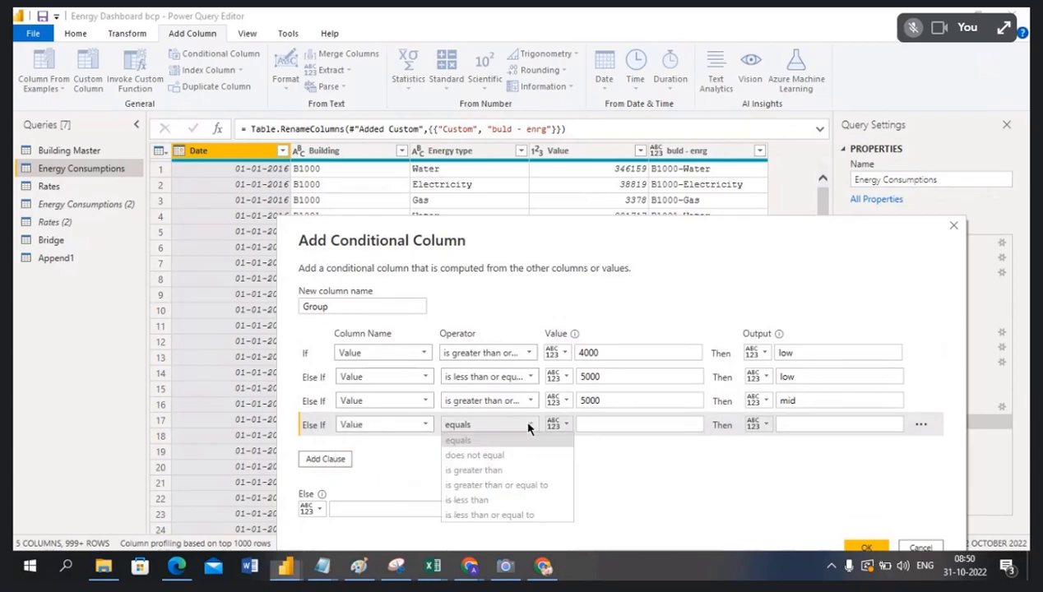
click(508, 514)
click(609, 423)
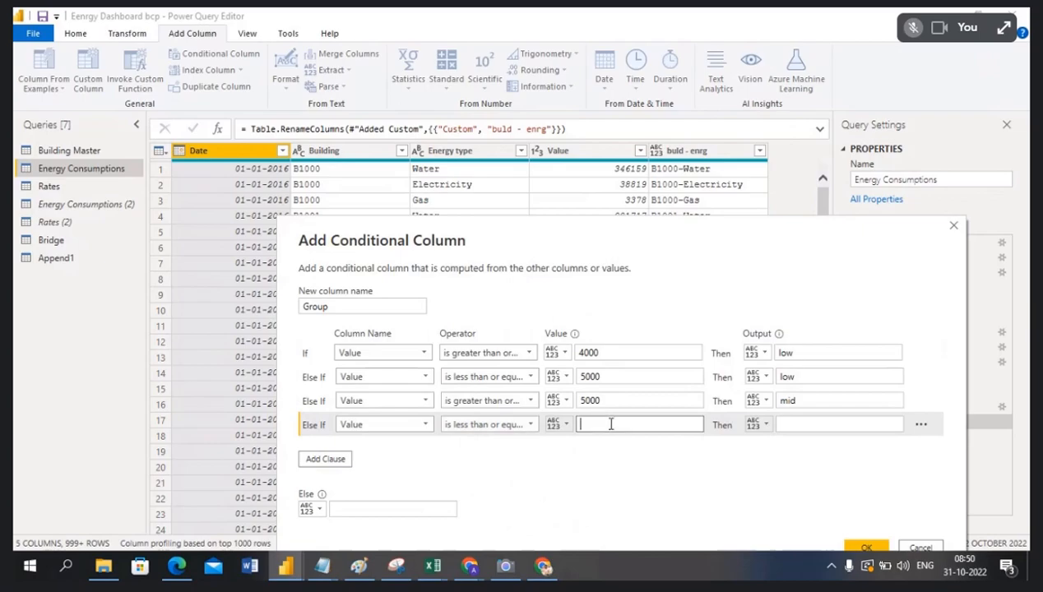
text(6000)
click(807, 423)
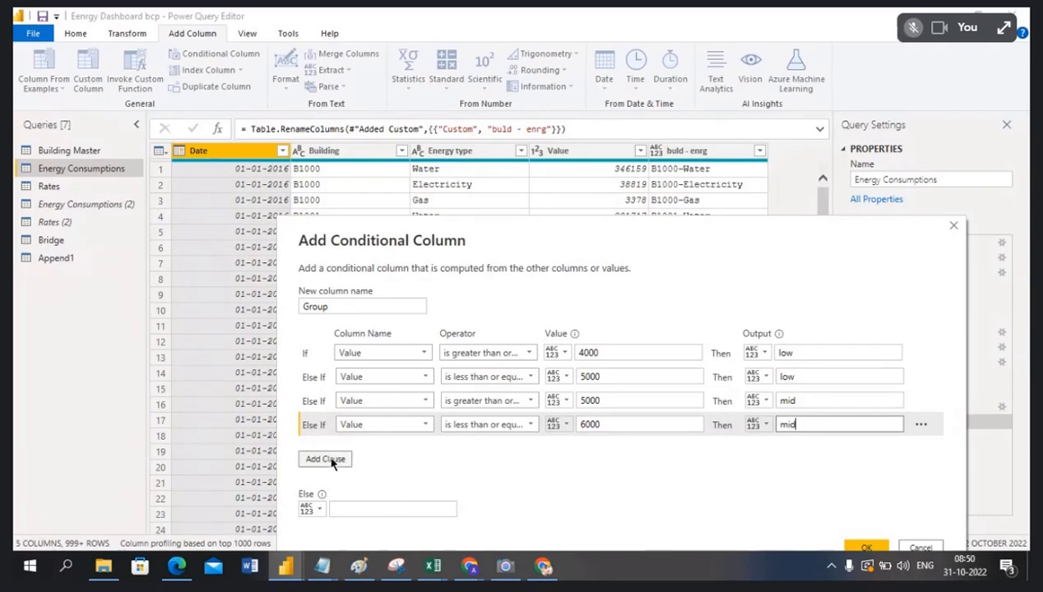
click(361, 507)
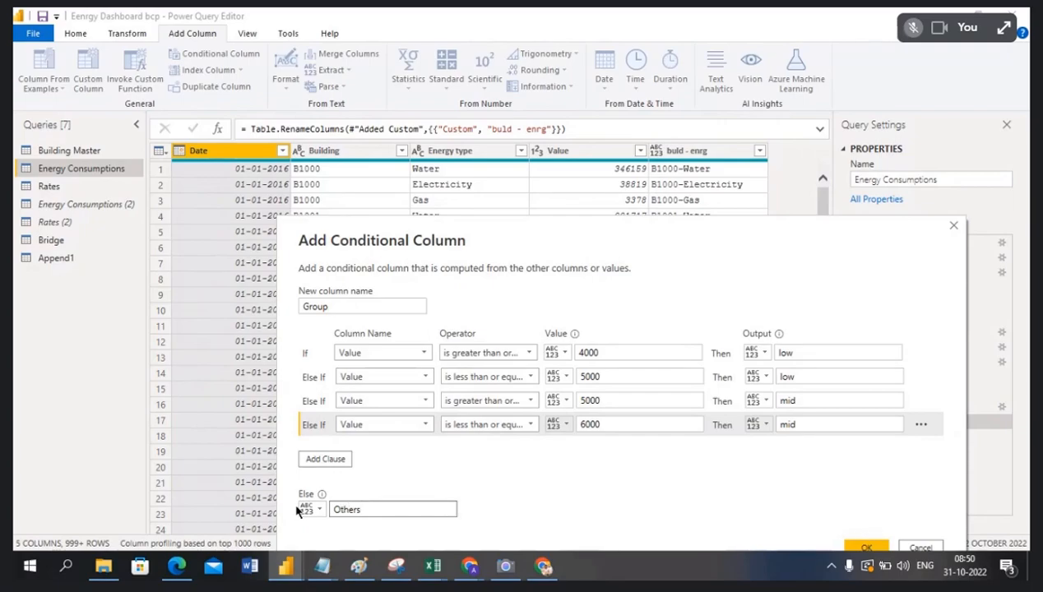
click(878, 547)
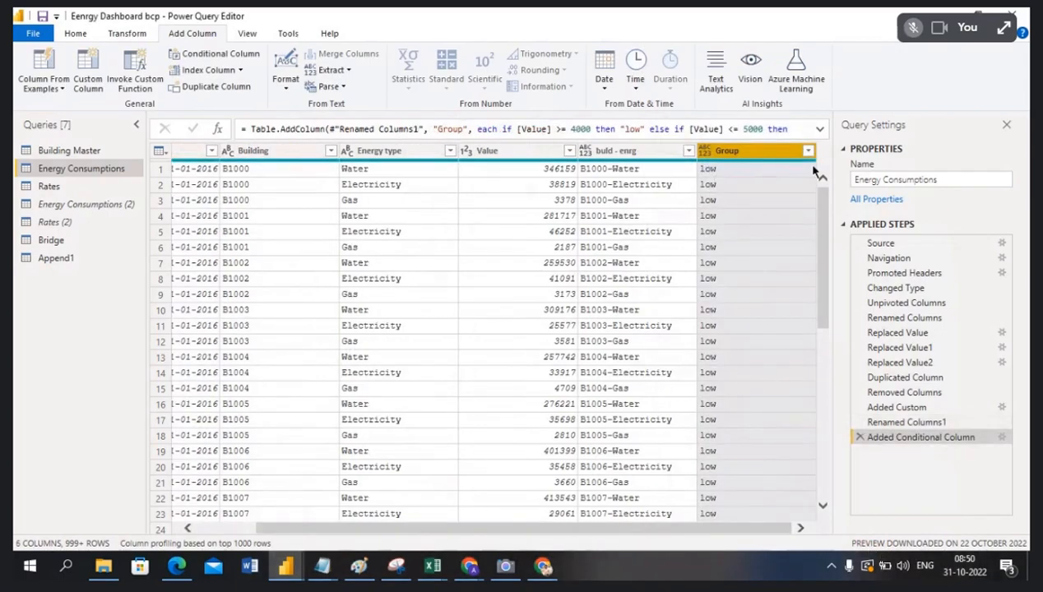
- Examine the Group column's distinct values, loading the full filter list, and check its results against Value across the rows
click(808, 152)
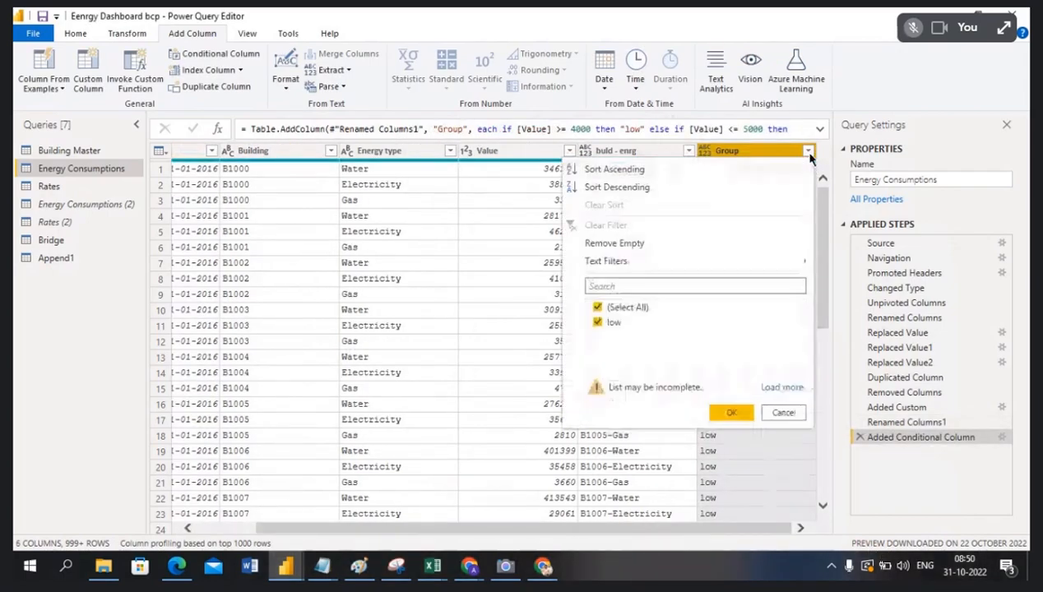
click(781, 413)
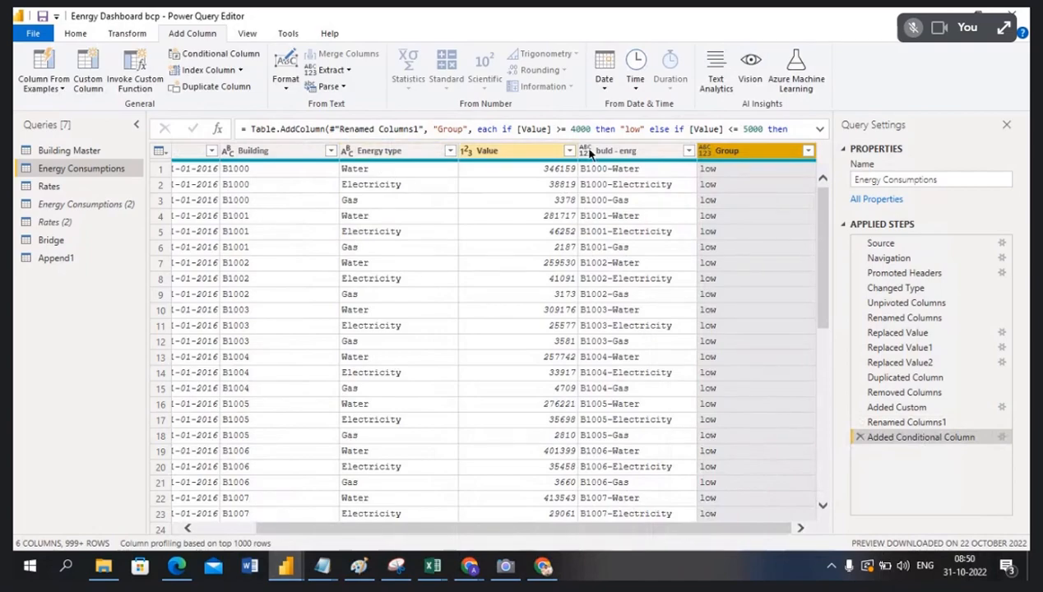
drag(584, 527, 633, 536)
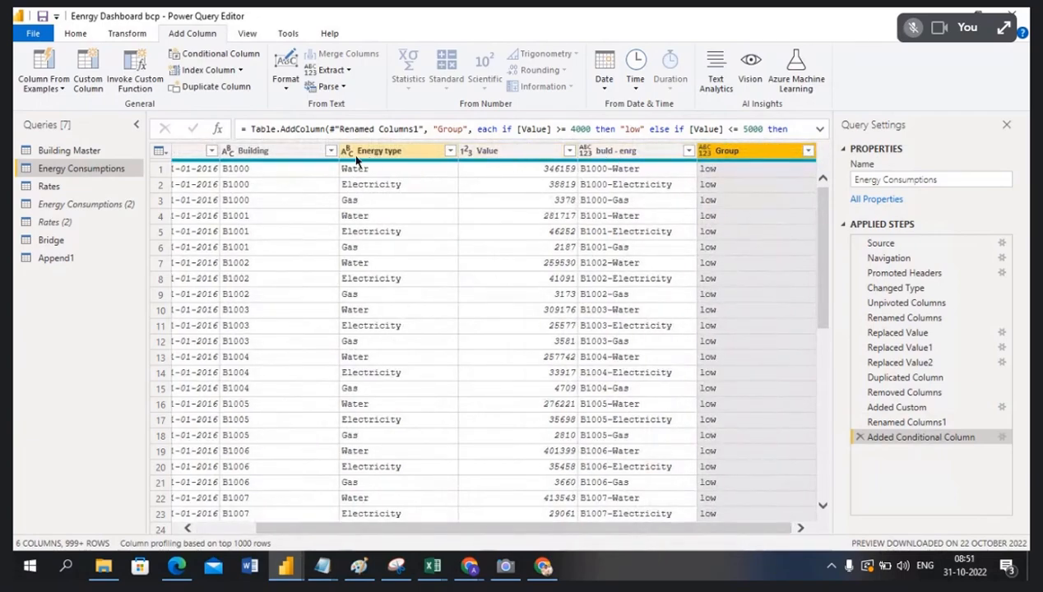
click(808, 151)
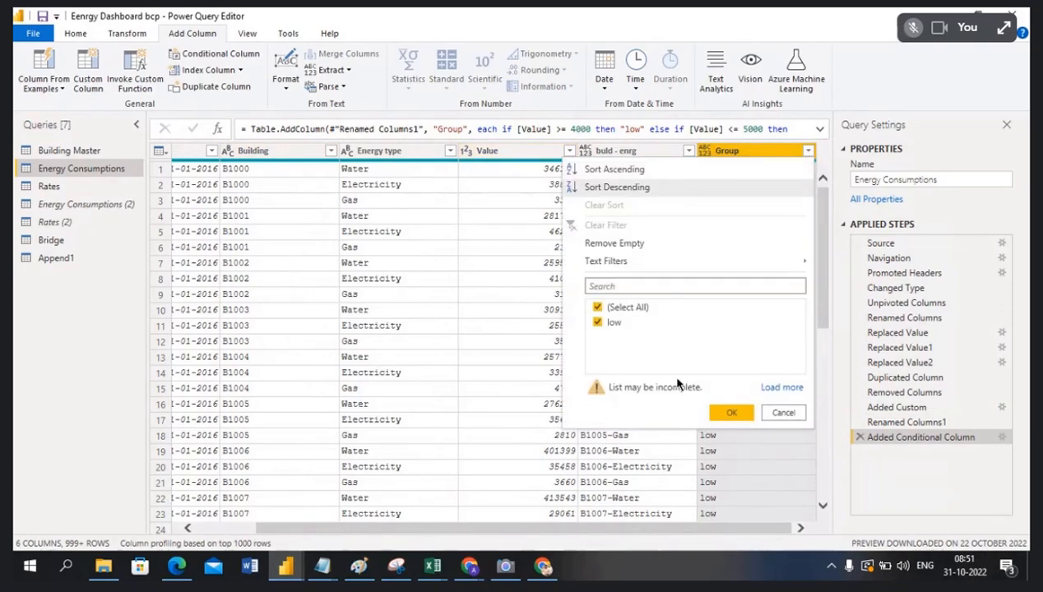
click(774, 387)
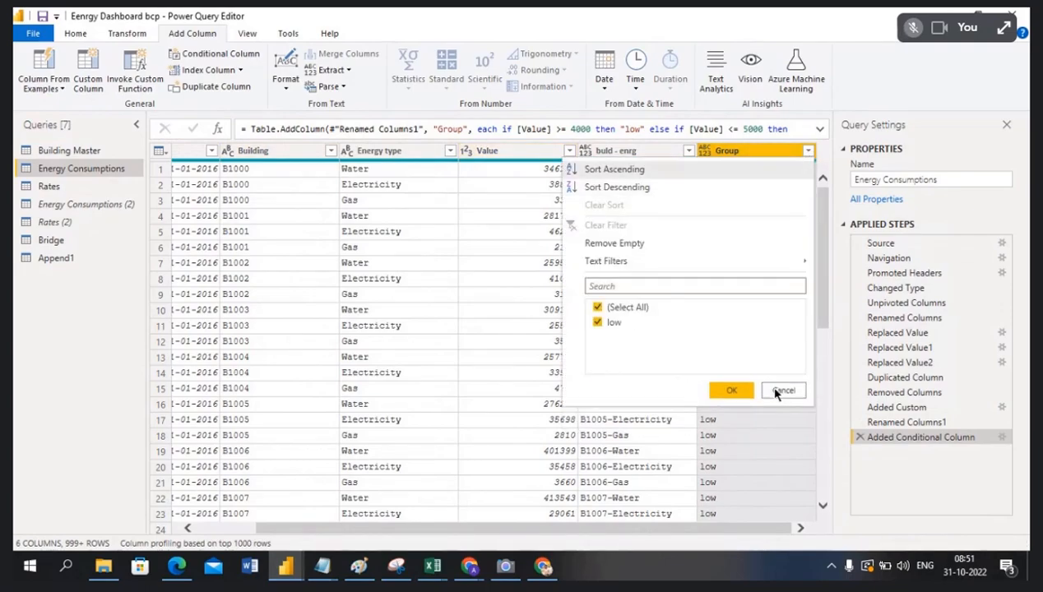
click(767, 390)
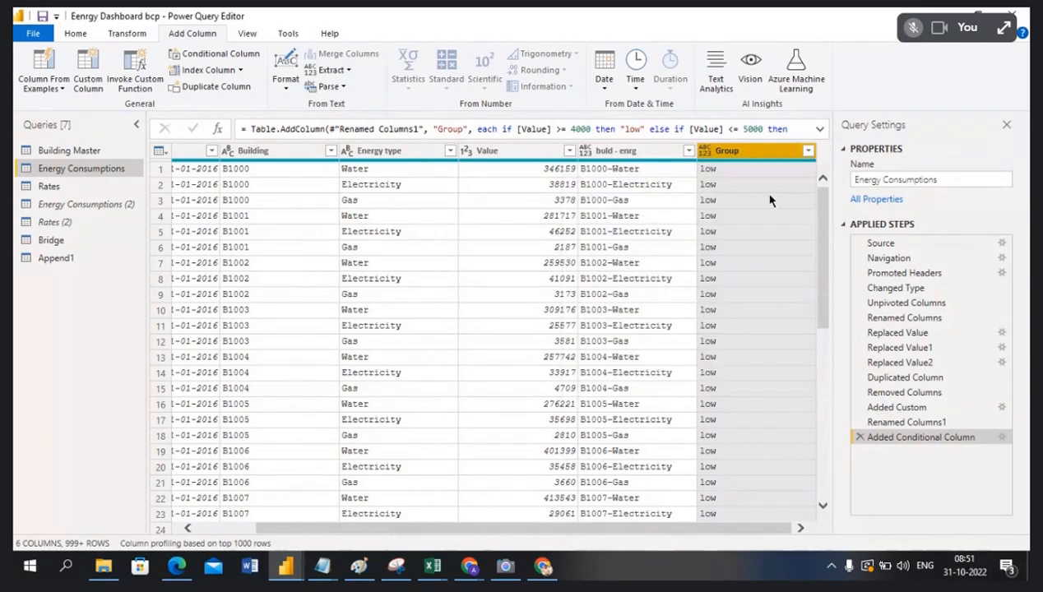
scroll(758, 296, down, 20)
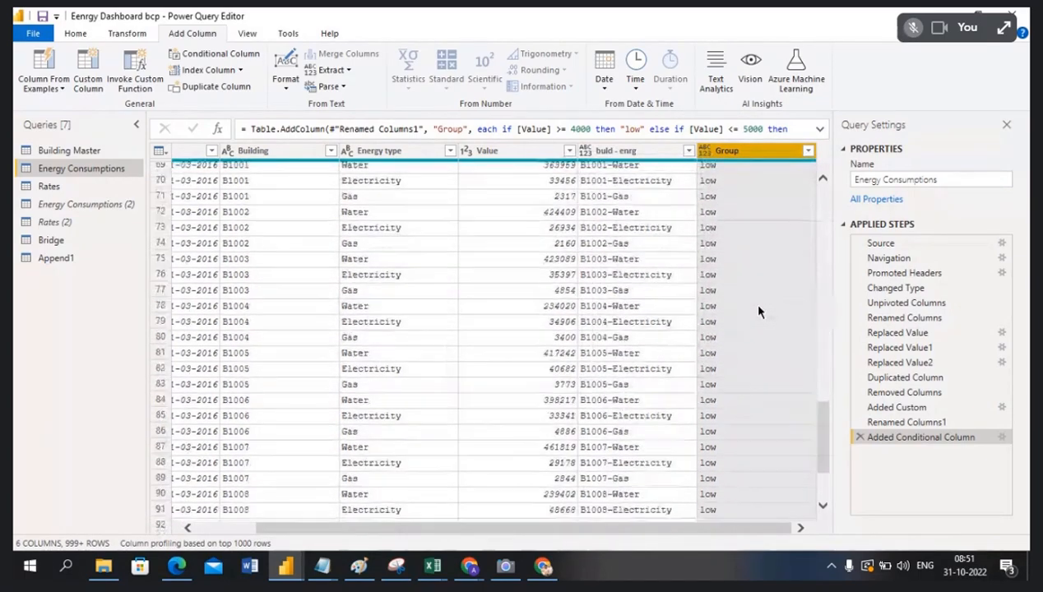
scroll(759, 313, up, 14)
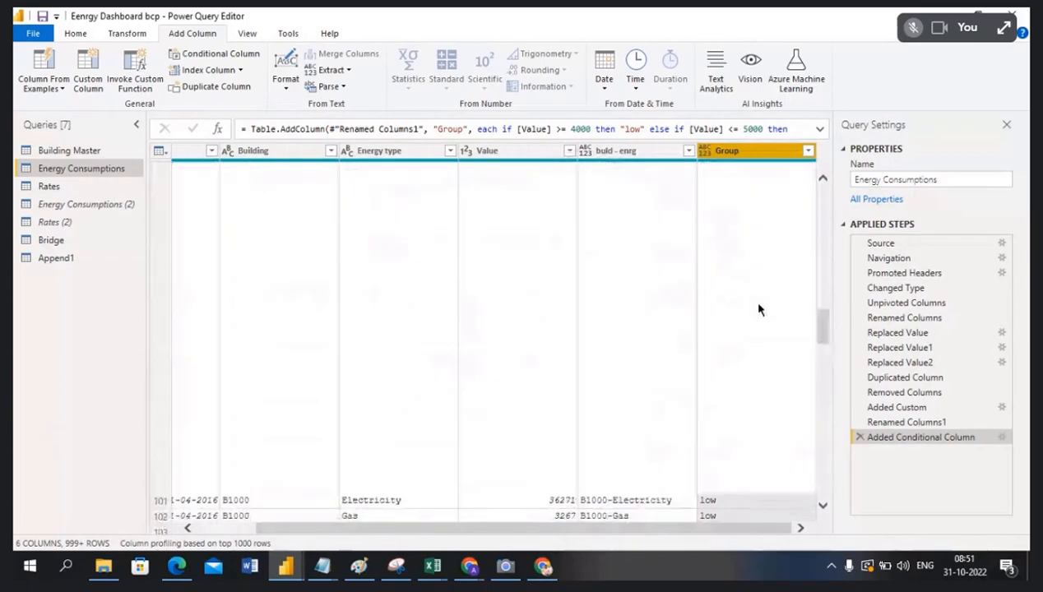
scroll(758, 305, up, 13)
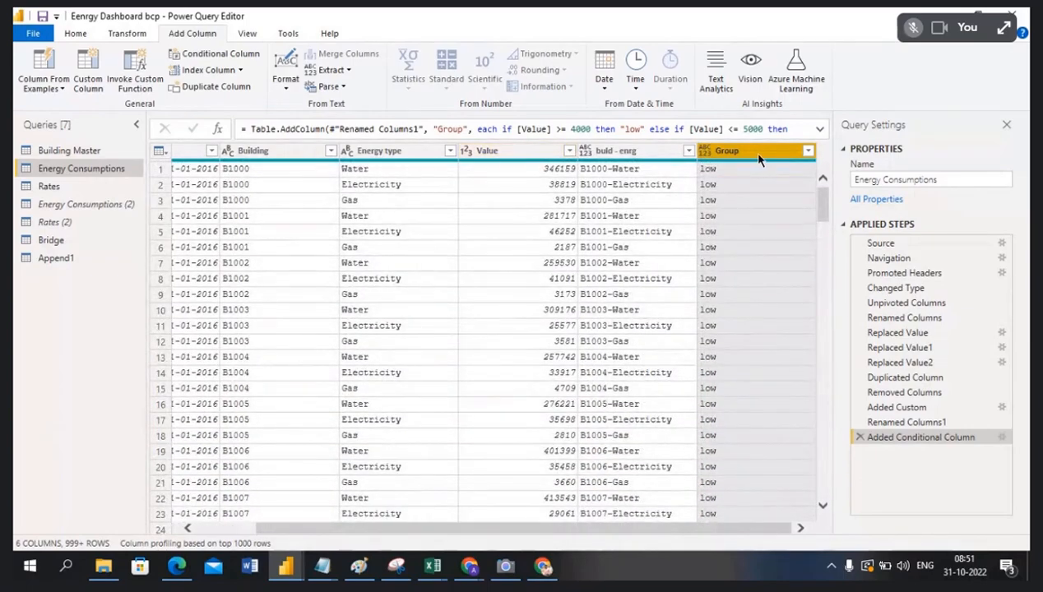
- Reopen the Group conditional column's settings and delete all three else-if clauses
click(1002, 437)
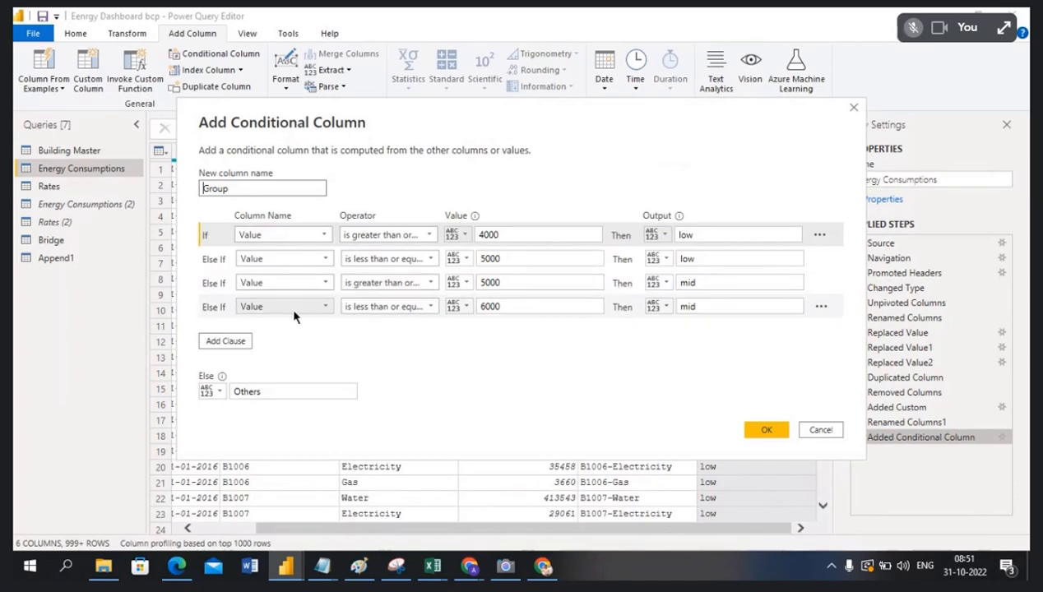
click(820, 309)
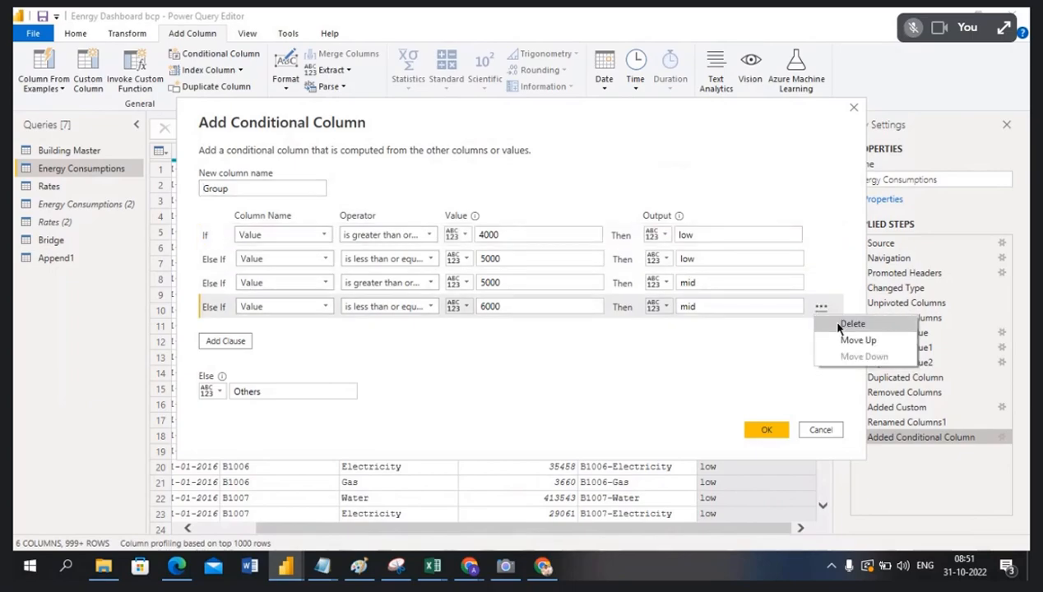
click(830, 324)
click(820, 286)
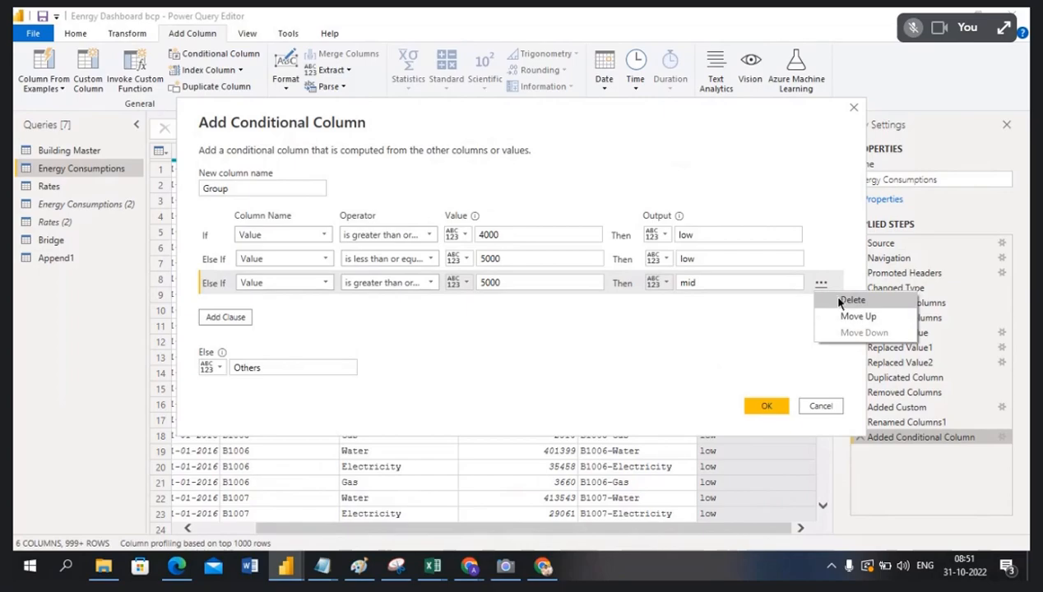
click(834, 299)
click(820, 260)
click(831, 275)
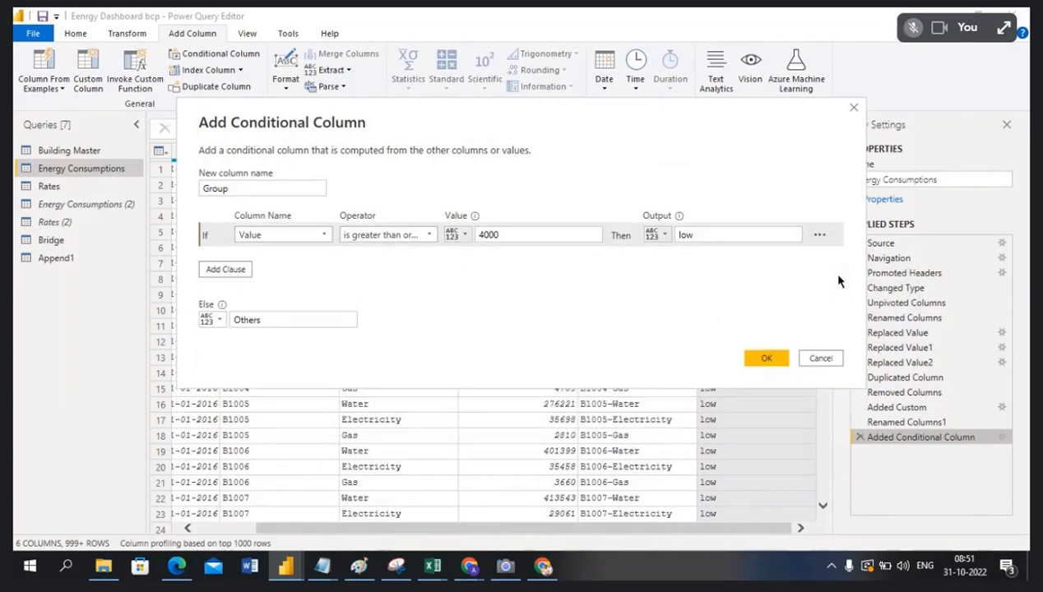
- Change the remaining Group condition so that Value is less than 20000 outputs "low", keeping "Others" as the else output
click(526, 234)
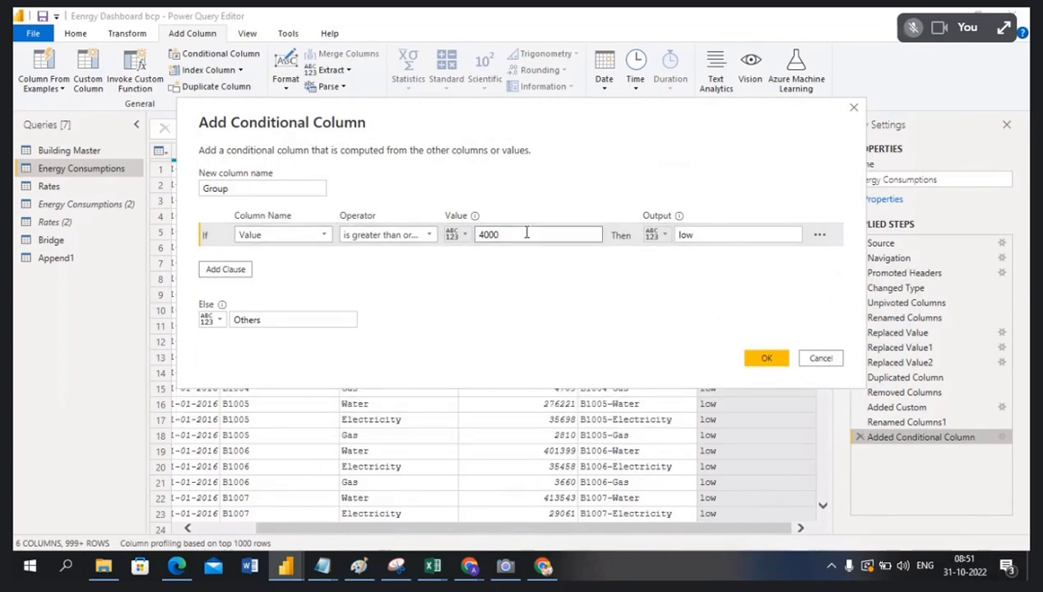
key(BackSpace)
key(BackSpace)
key(BackSpace)
text(20000)
click(427, 236)
click(410, 315)
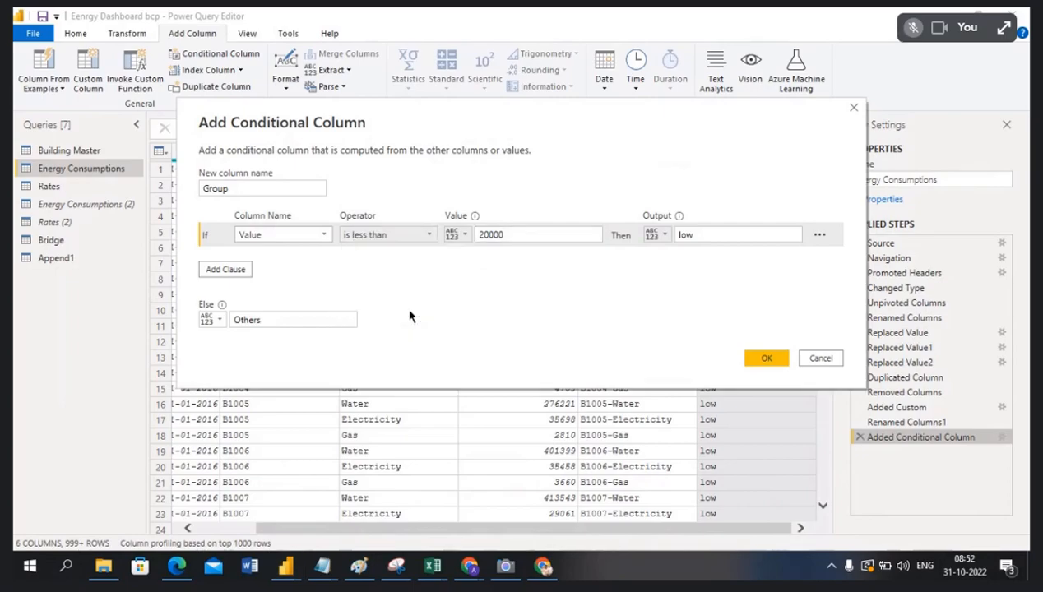
click(682, 234)
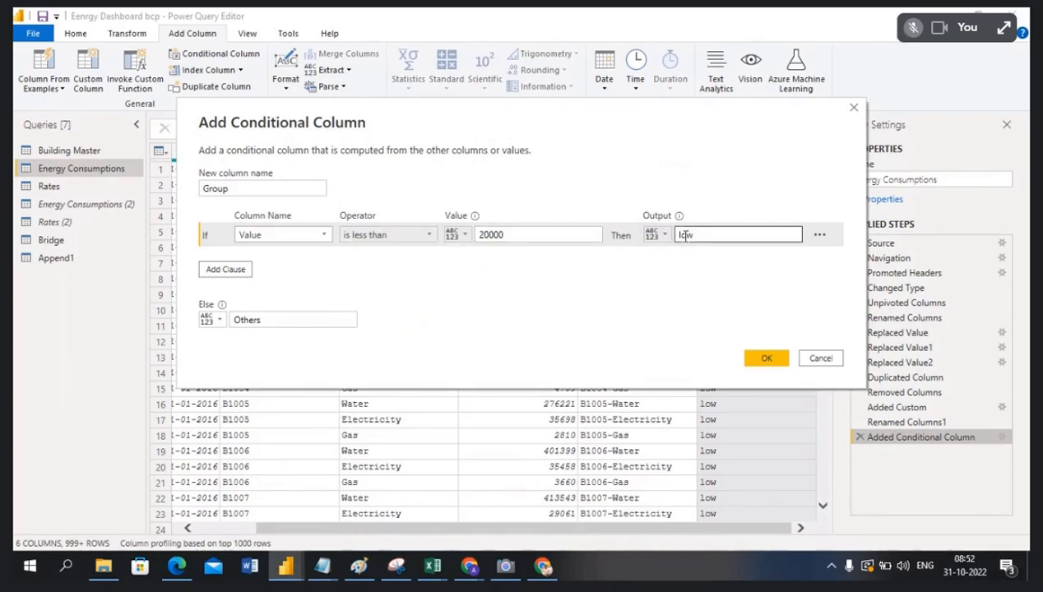
click(249, 323)
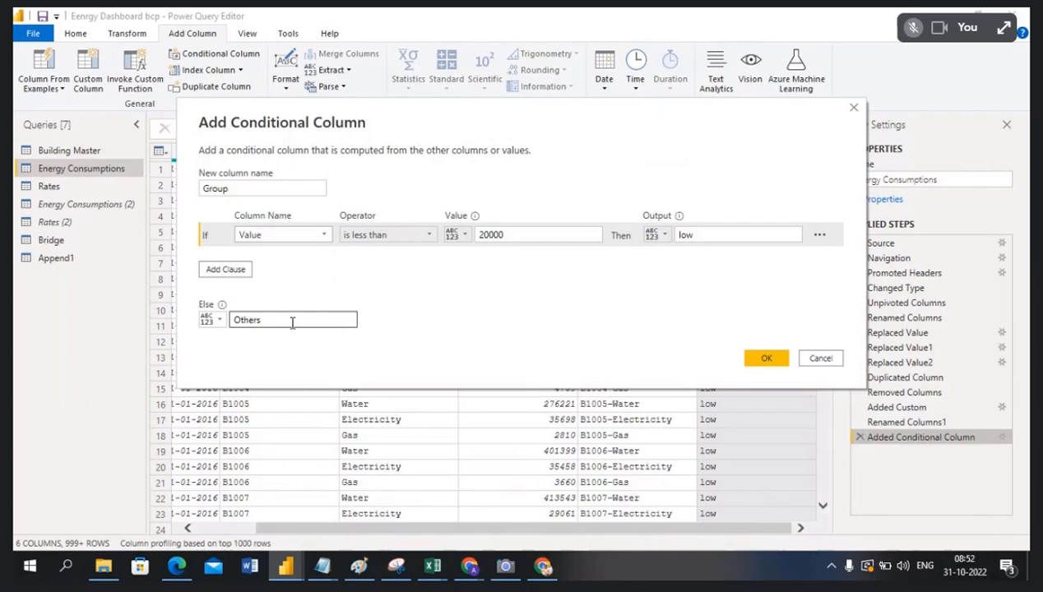
click(759, 357)
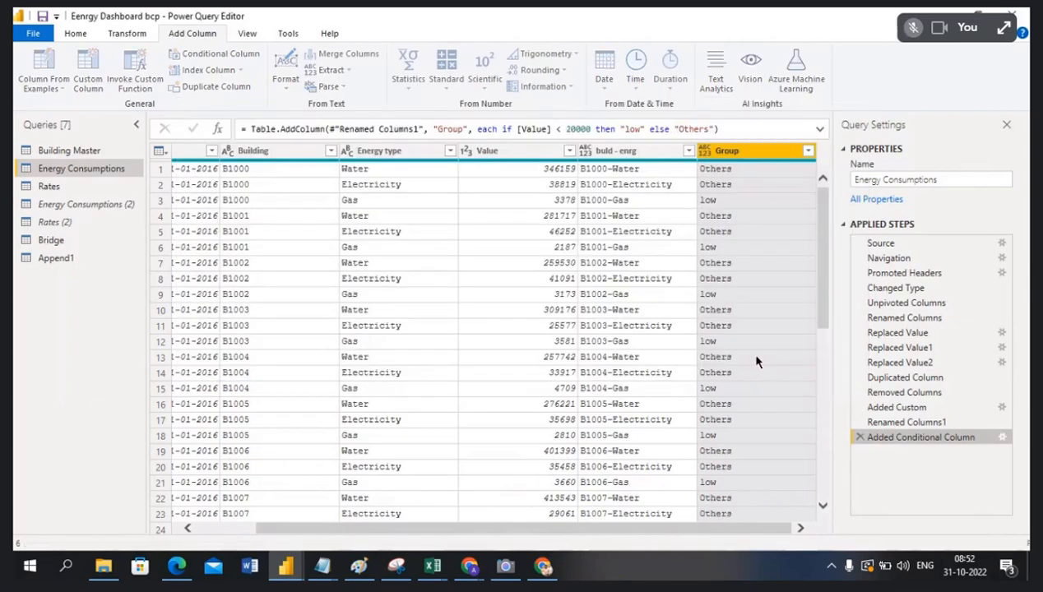
- Check Group's distinct values, review the Value Group formula in Power BI Desktop, and return to the Power Query Editor
click(807, 151)
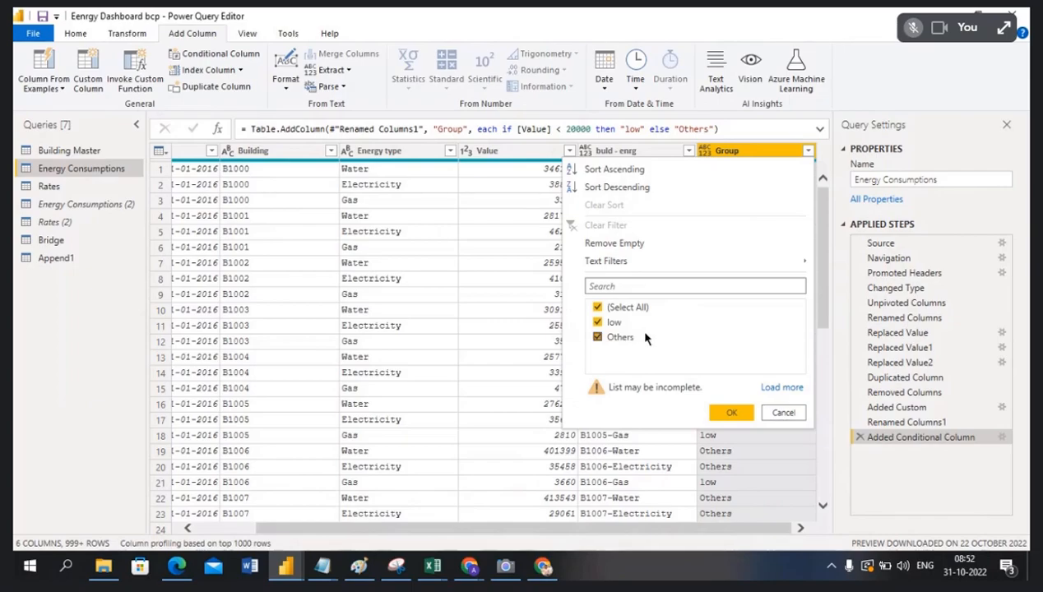
mouse_move(287, 574)
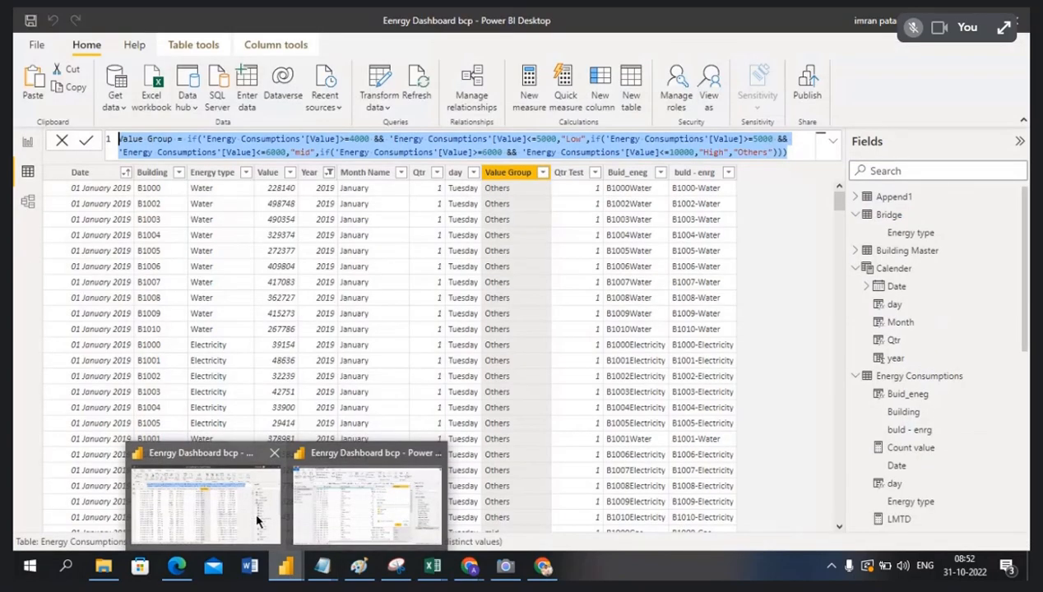
click(257, 521)
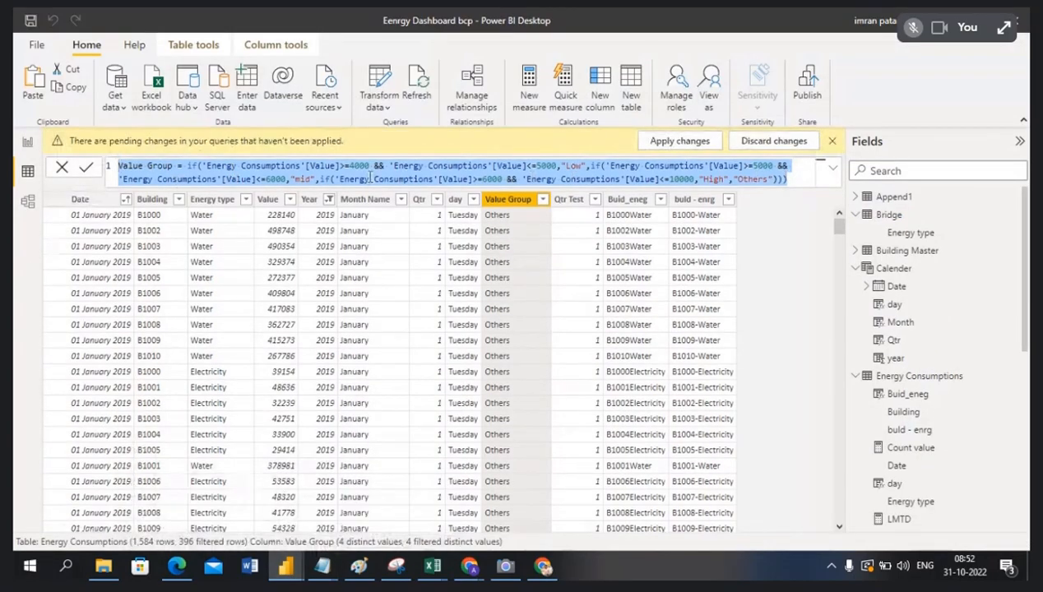
mouse_move(289, 569)
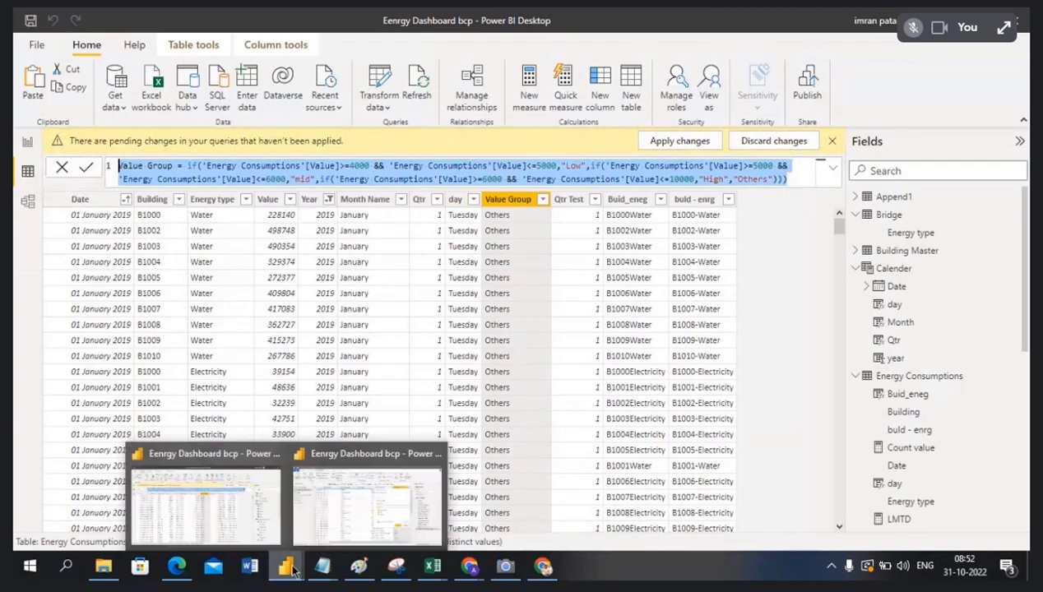
click(350, 522)
click(782, 414)
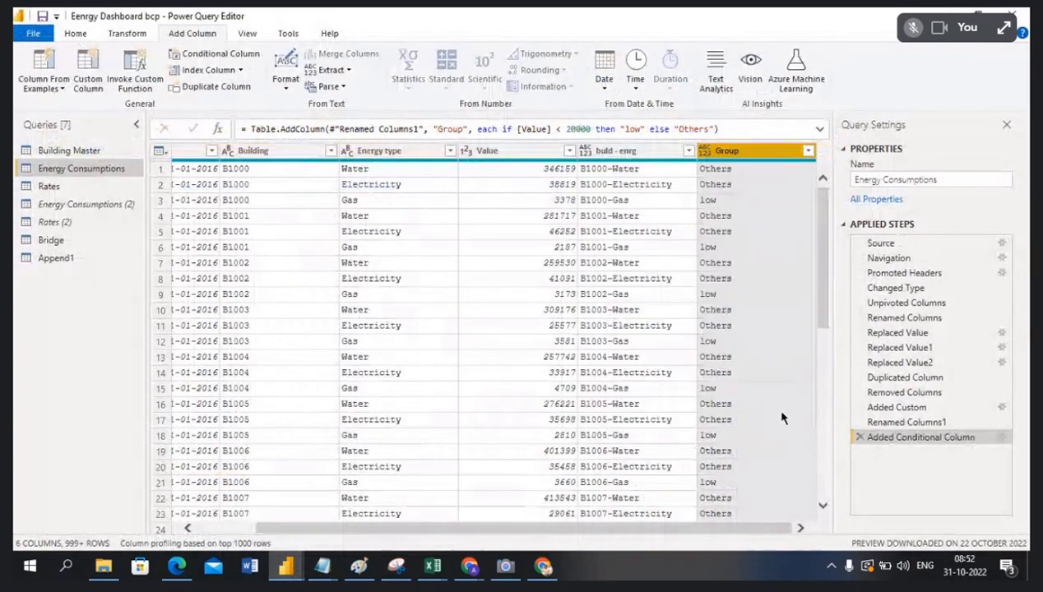
click(228, 54)
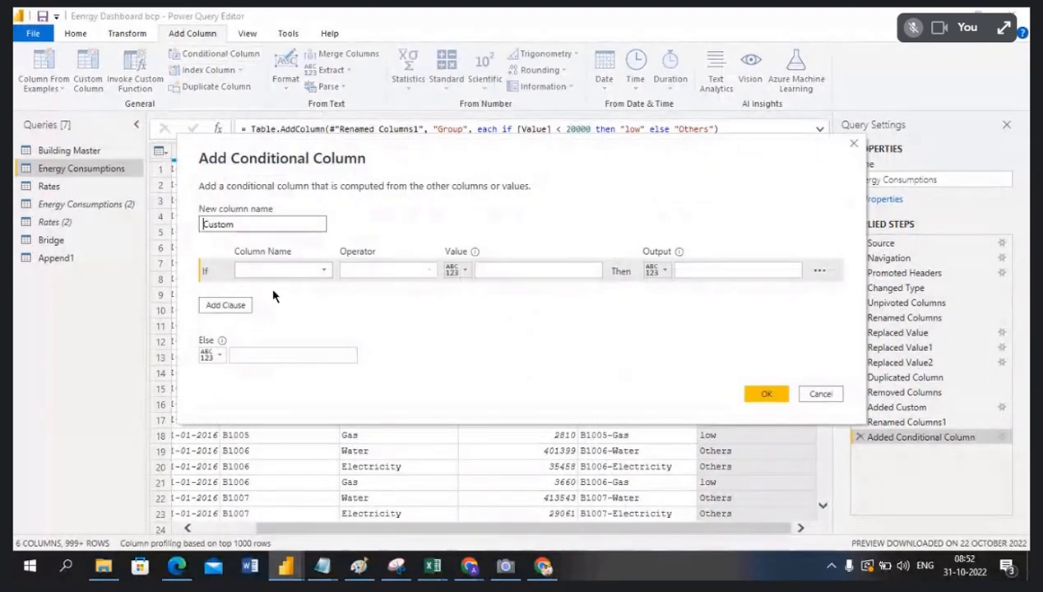
drag(444, 155, 458, 239)
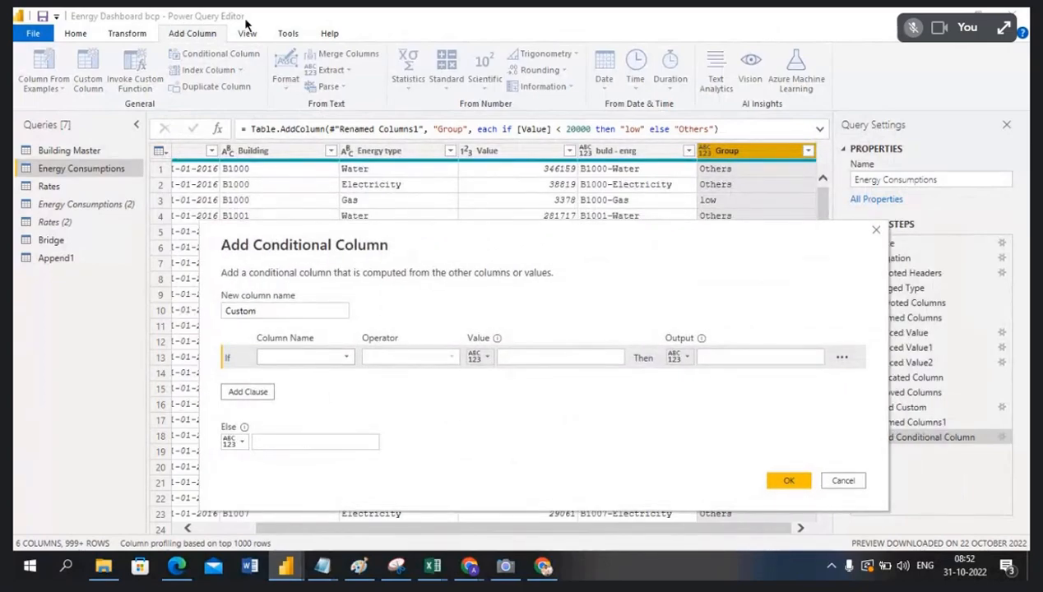
click(258, 308)
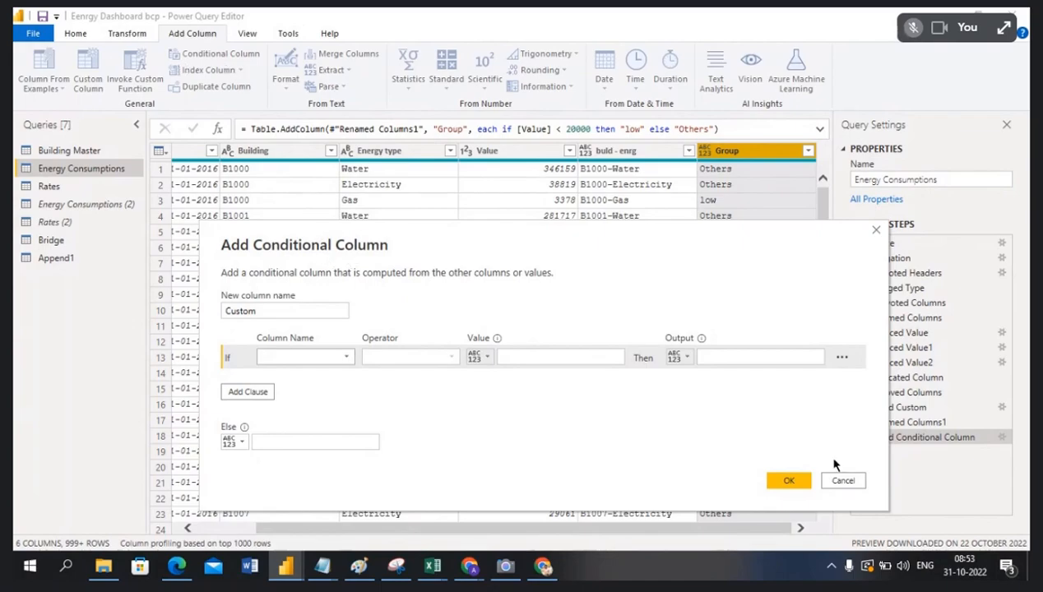
click(843, 482)
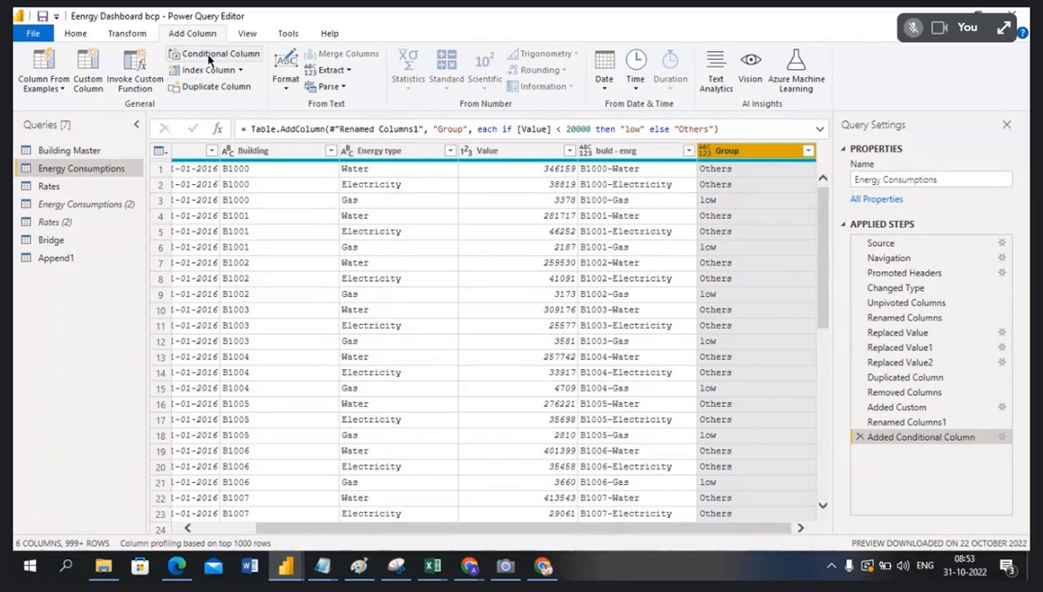
click(75, 33)
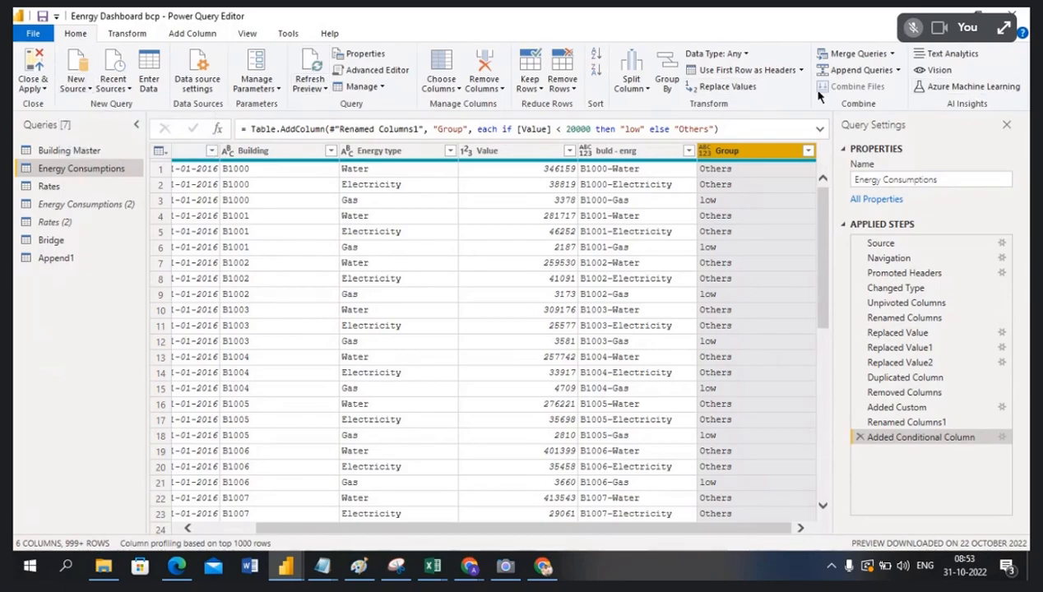
click(194, 37)
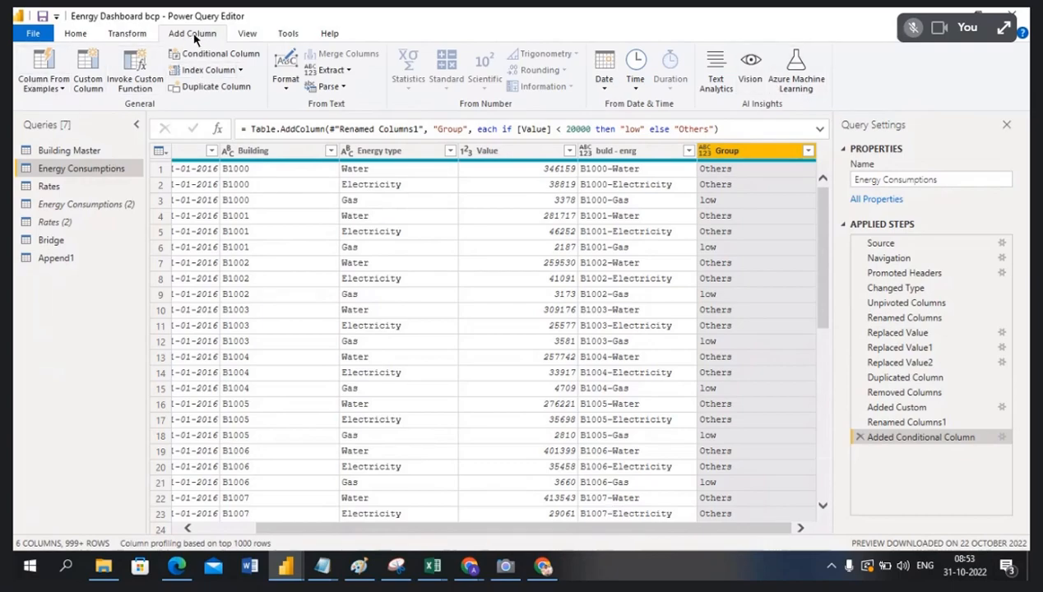
- Add a column from examples based on the Building selection, giving 1000 as the sample value for the first two rows
drag(440, 533, 475, 535)
drag(384, 533, 298, 534)
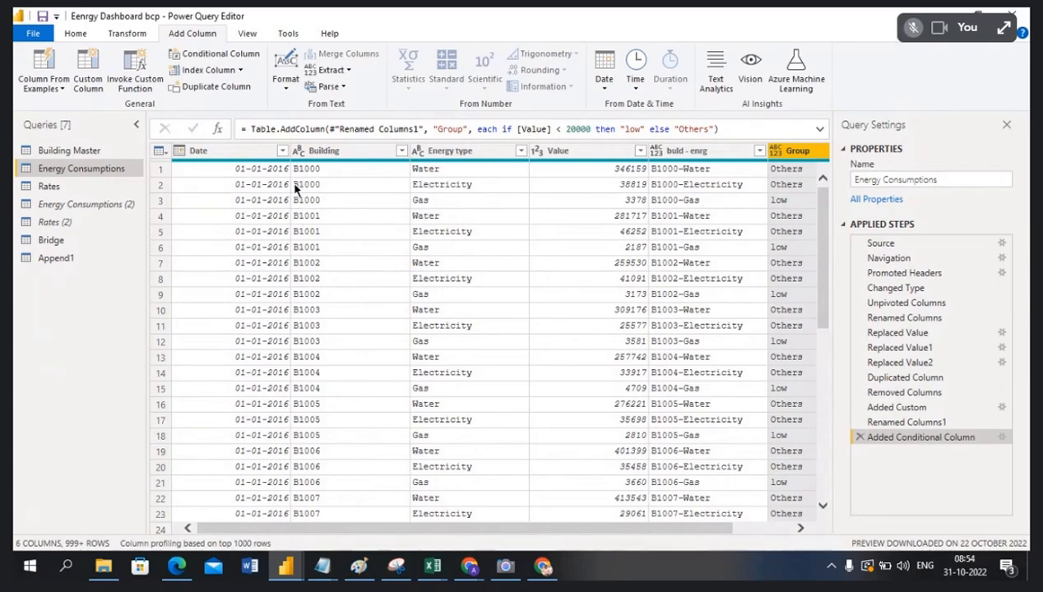
click(335, 157)
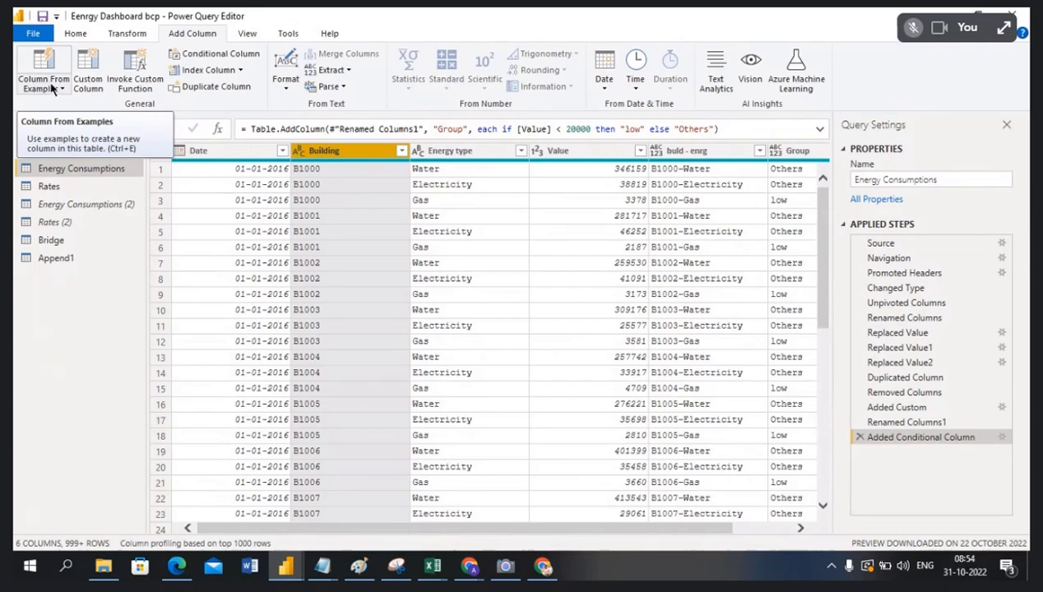
click(51, 89)
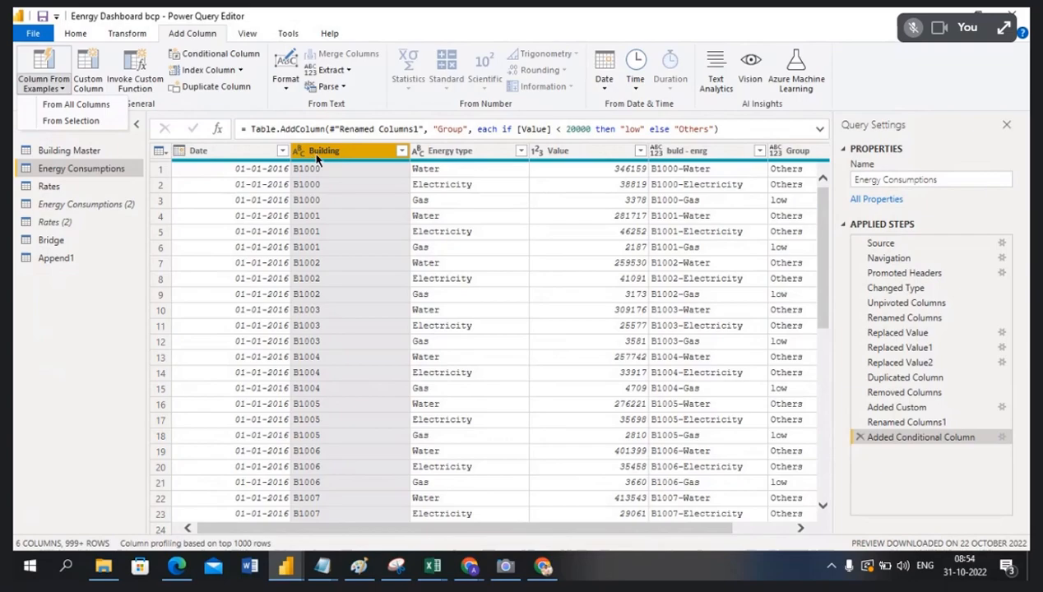
click(71, 122)
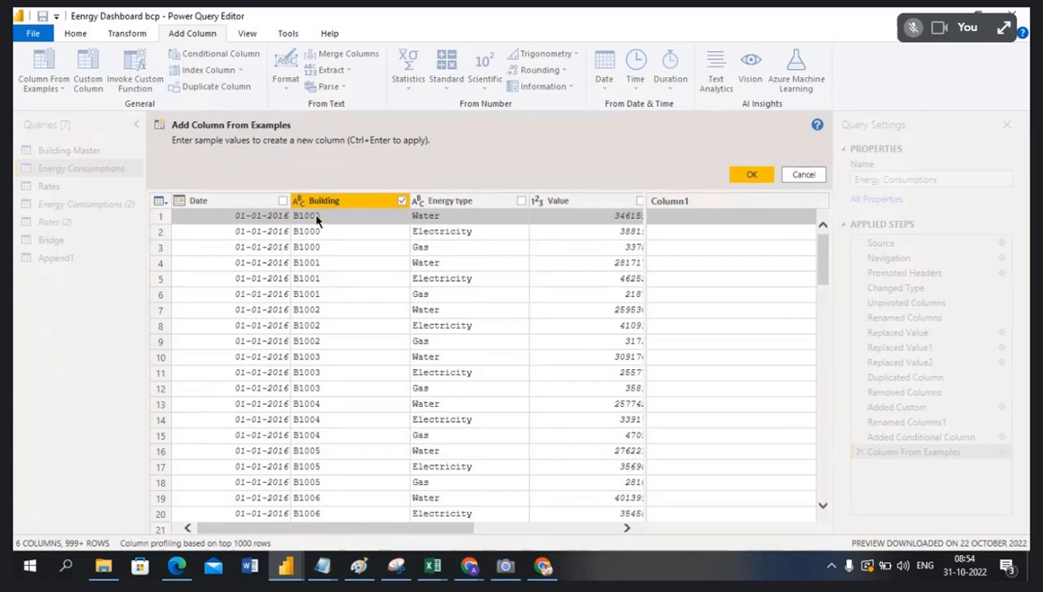
click(691, 223)
text(1000)
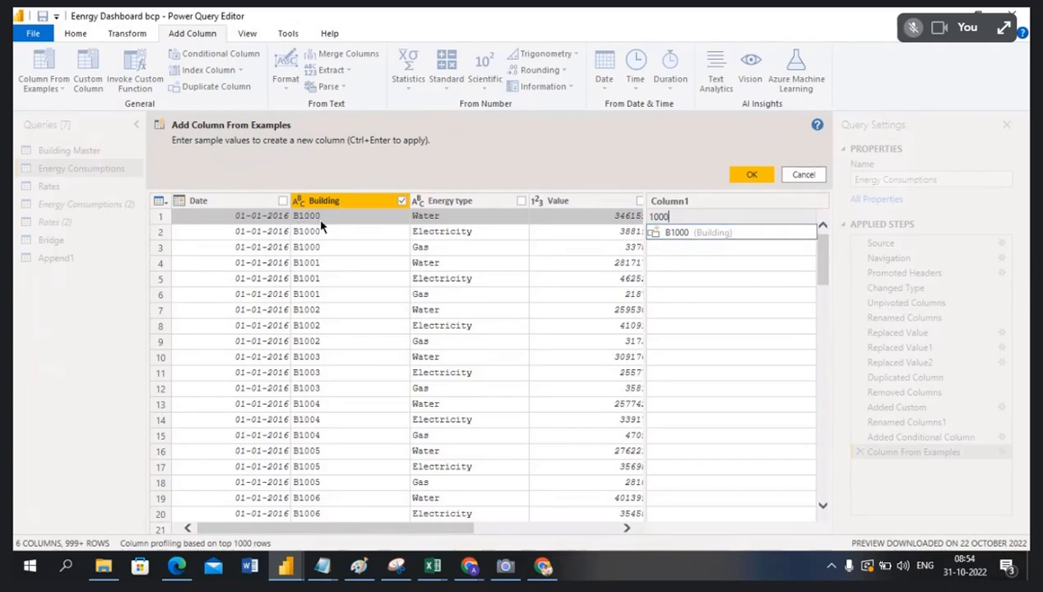
click(705, 221)
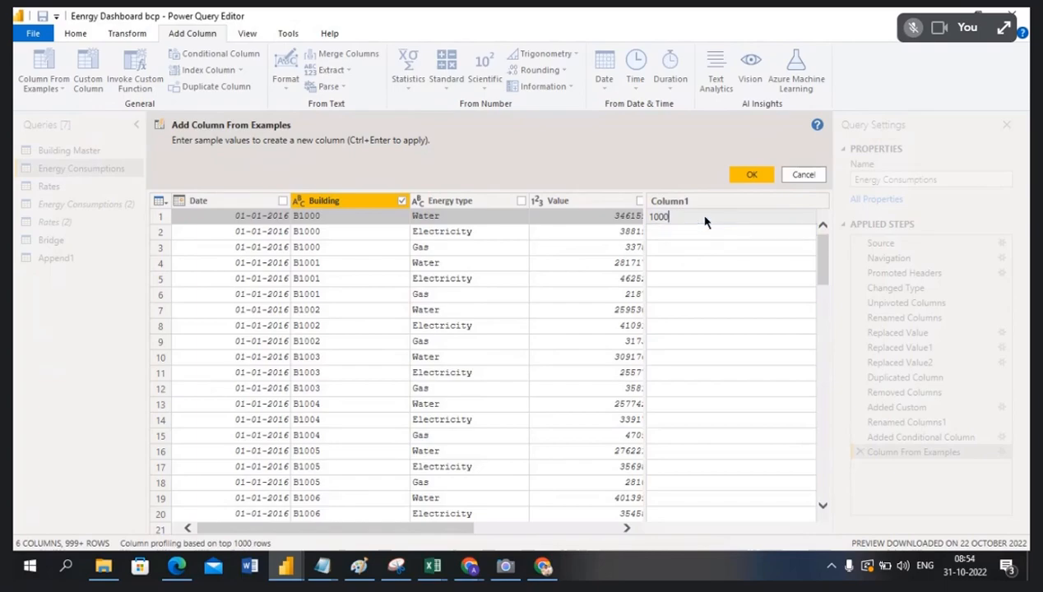
click(667, 238)
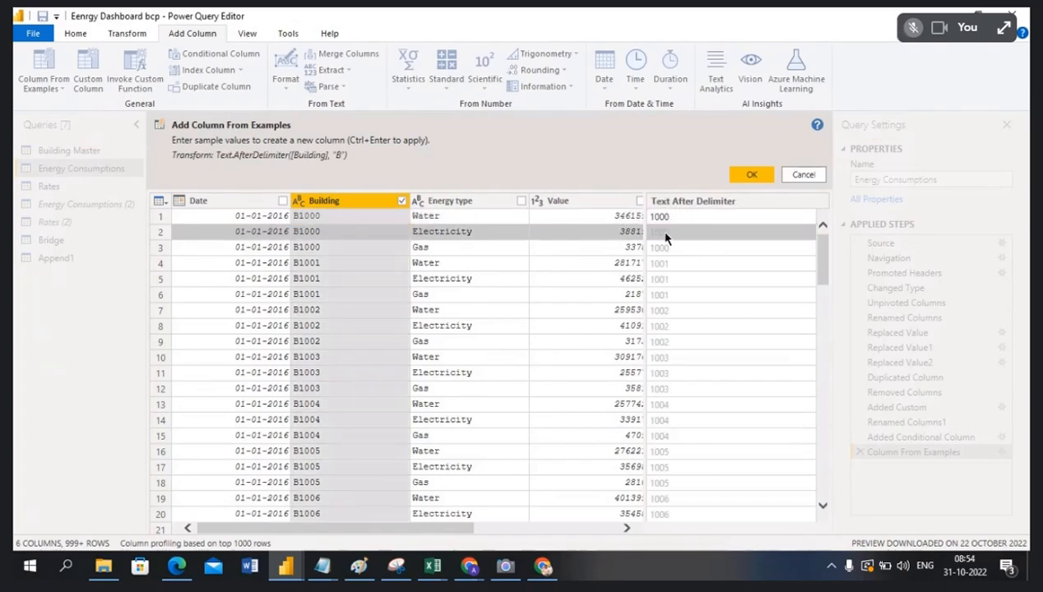
text(1000)
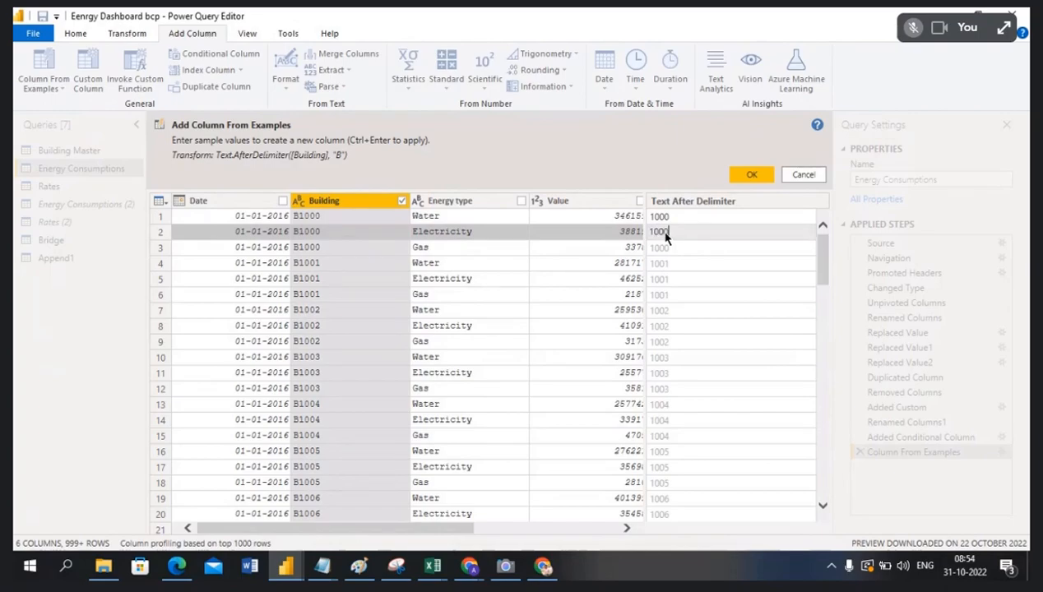
click(753, 179)
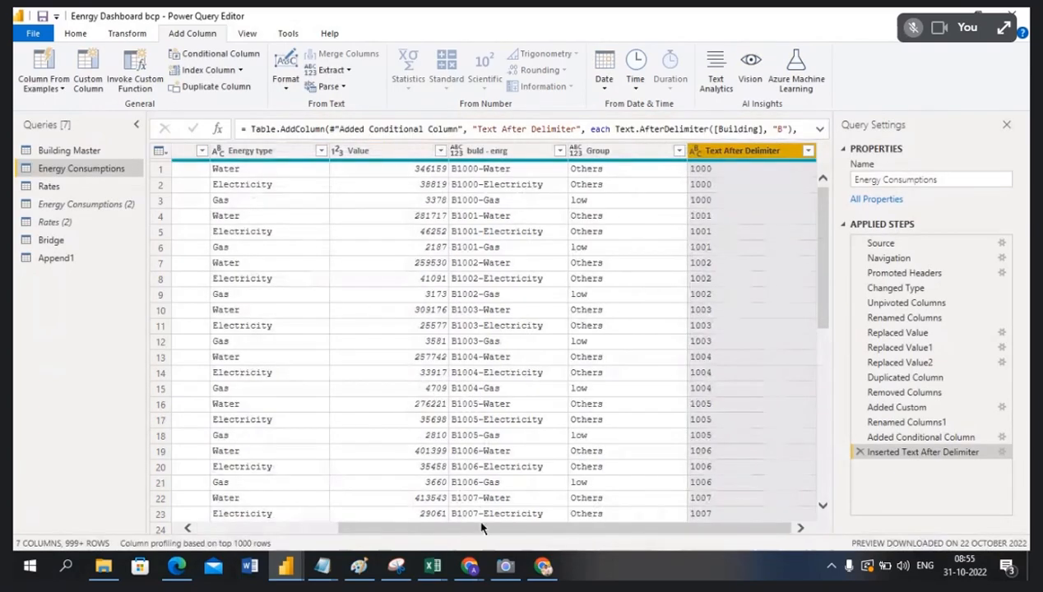
- Close the Query Settings pane and start a column from examples based on buld - enrg, entering 1000-water as the first row's sample
drag(478, 524, 417, 518)
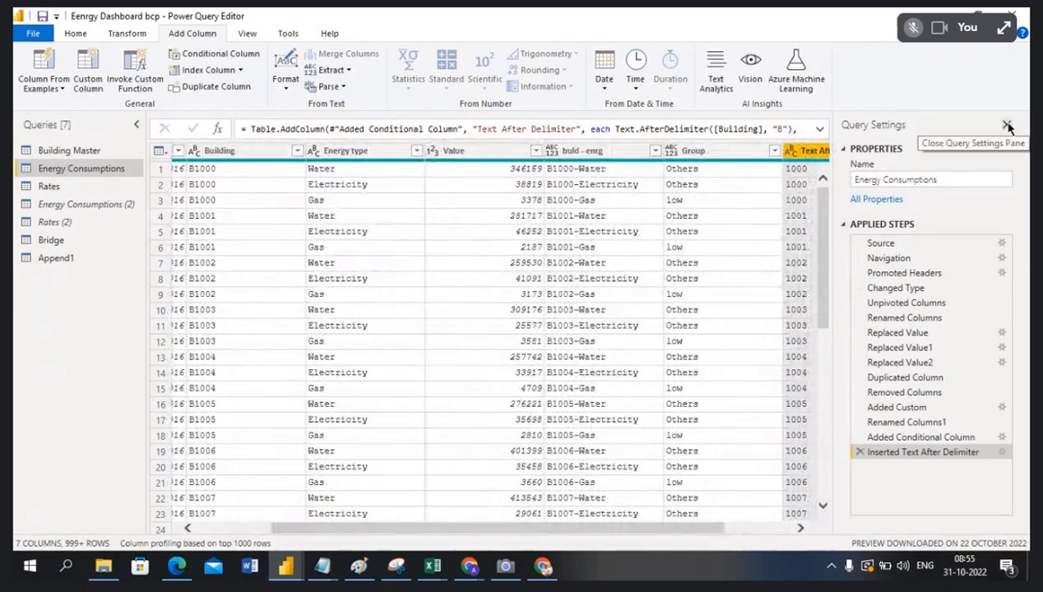
click(1008, 126)
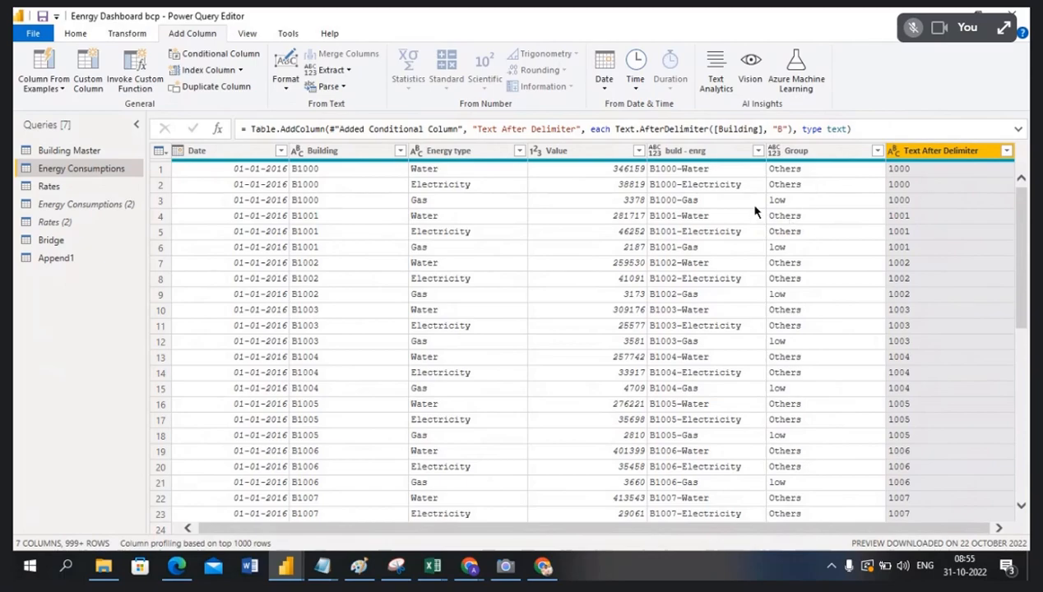
click(693, 158)
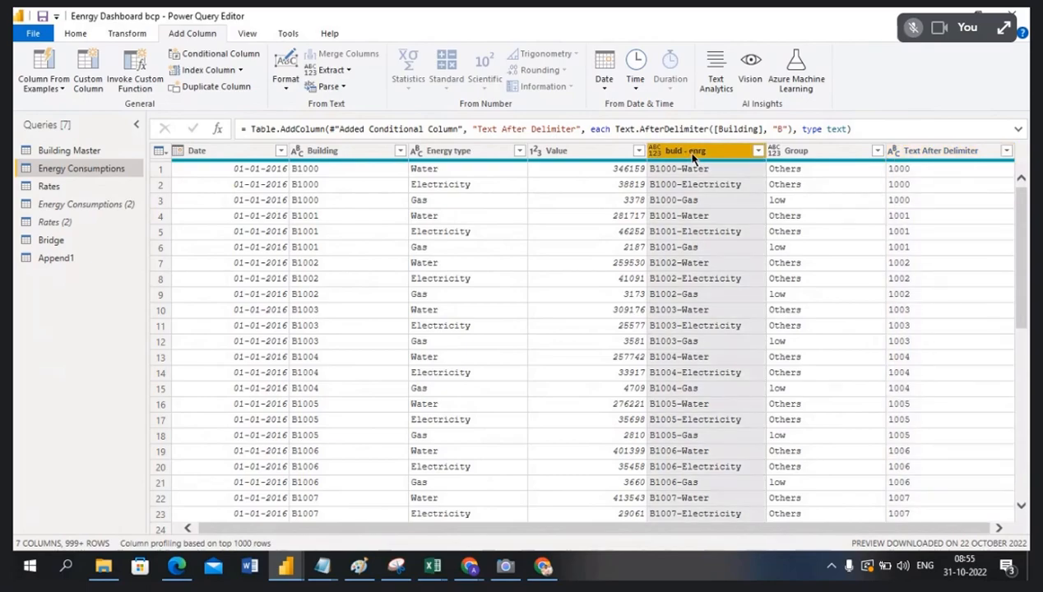
click(44, 88)
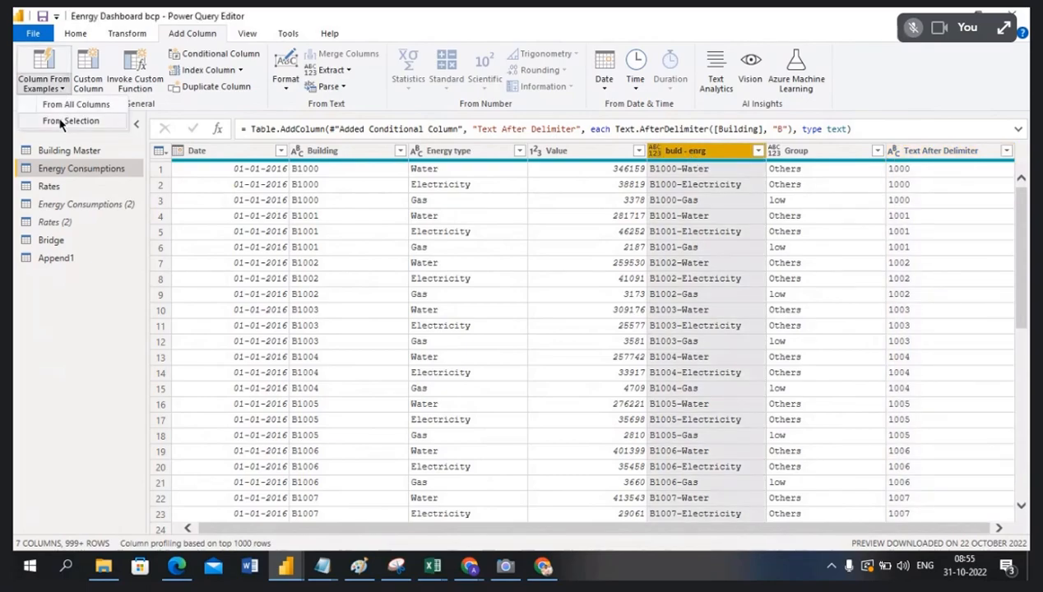
click(59, 122)
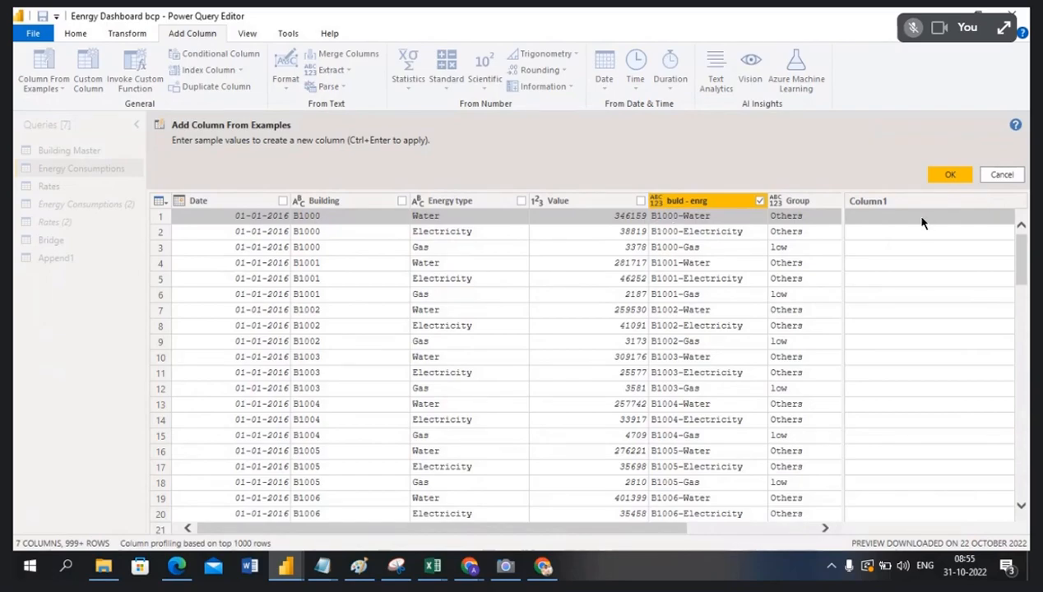
text(1)
text(0)
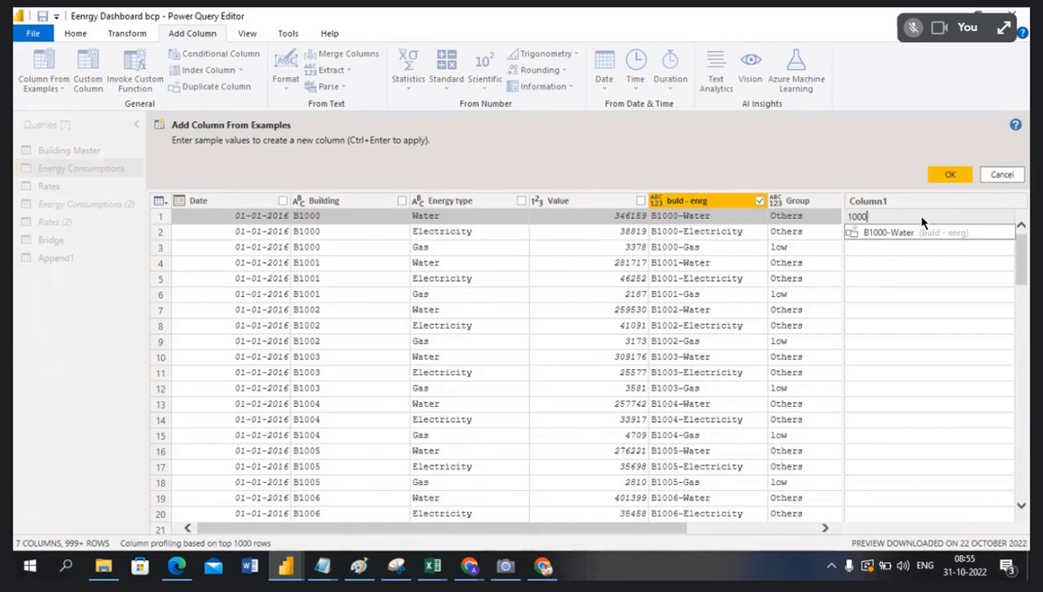
text(0-water)
click(908, 251)
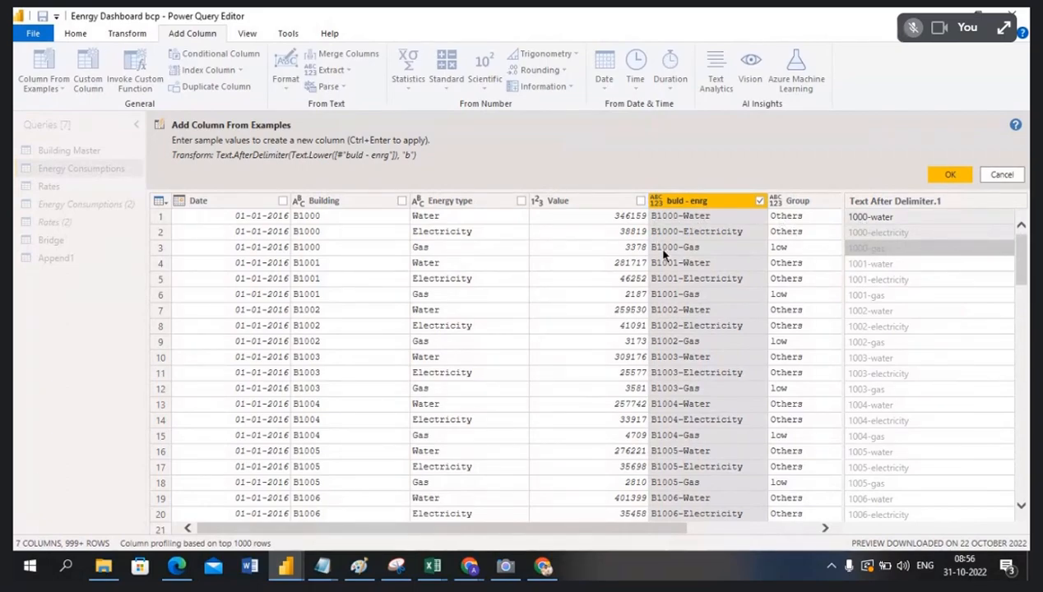
- Replace the first row's sample value with B1000- in the column from examples
click(880, 217)
text(B)
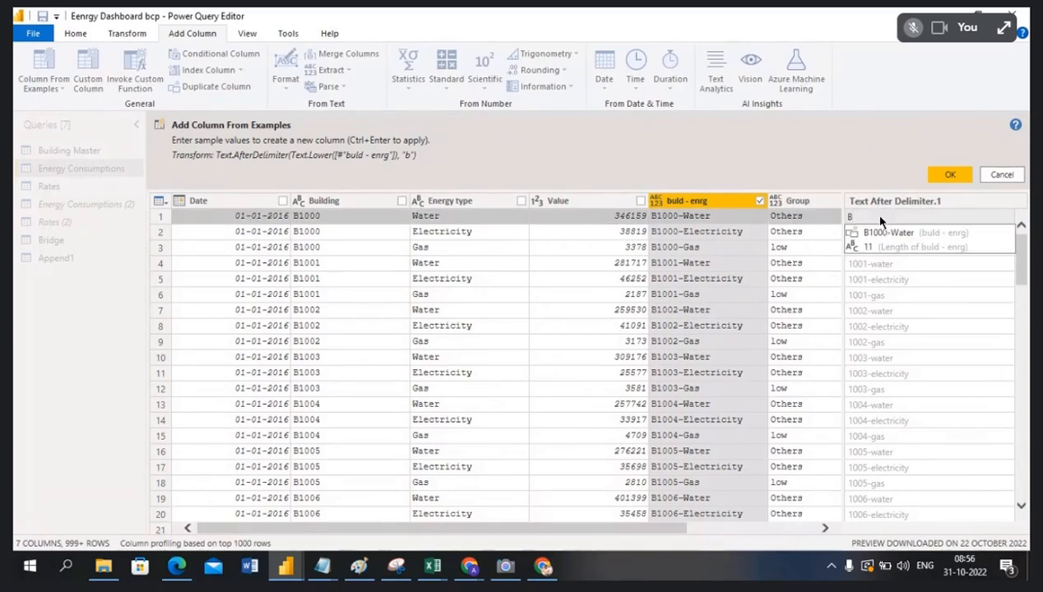
text(1000-)
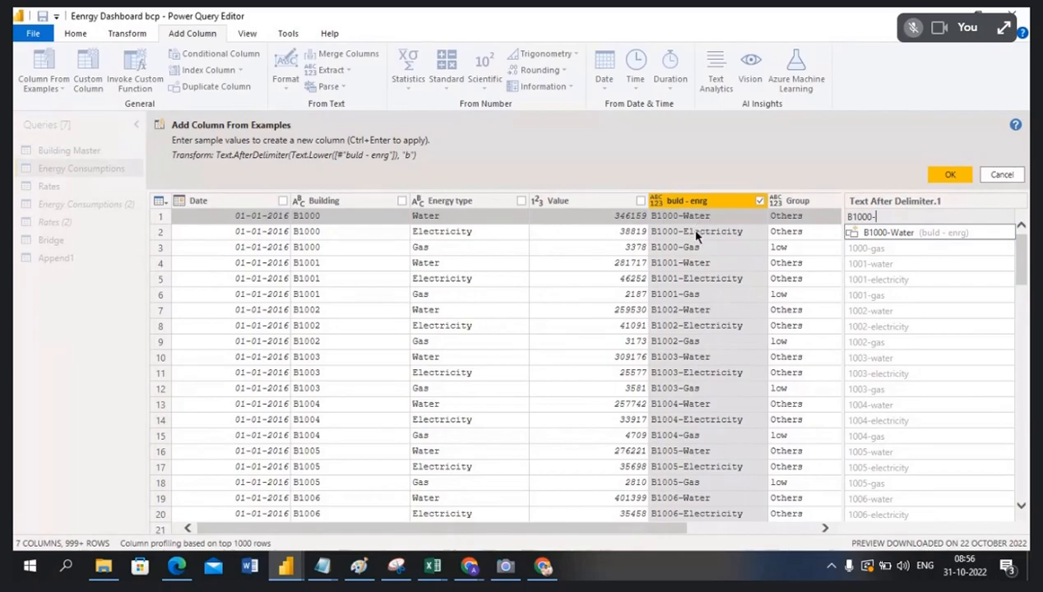
click(908, 253)
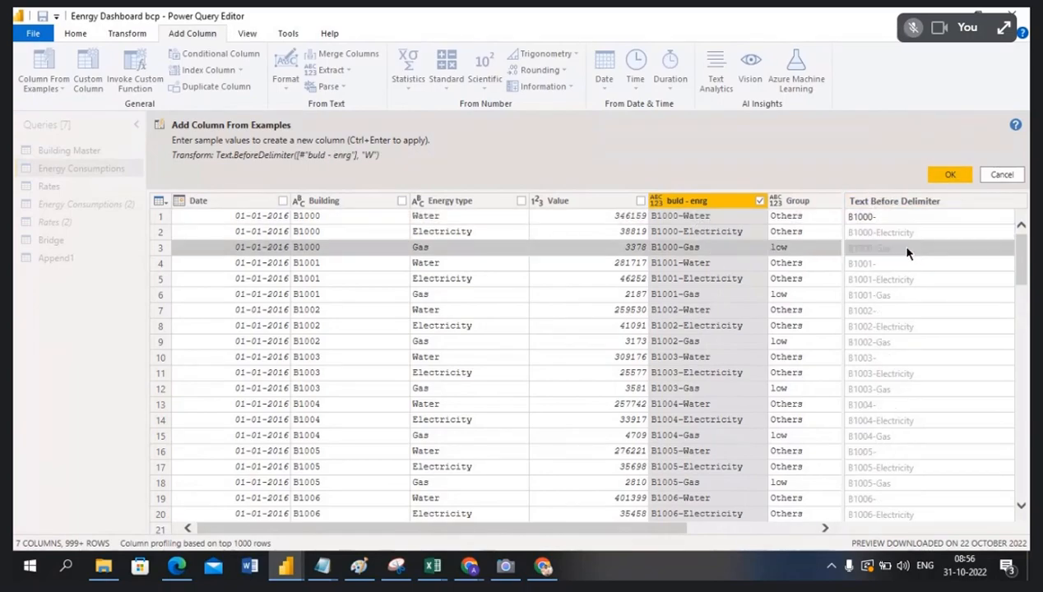
- Enter B1000- as the second row's sample value and create the new column from the buld - enrg examples
click(858, 234)
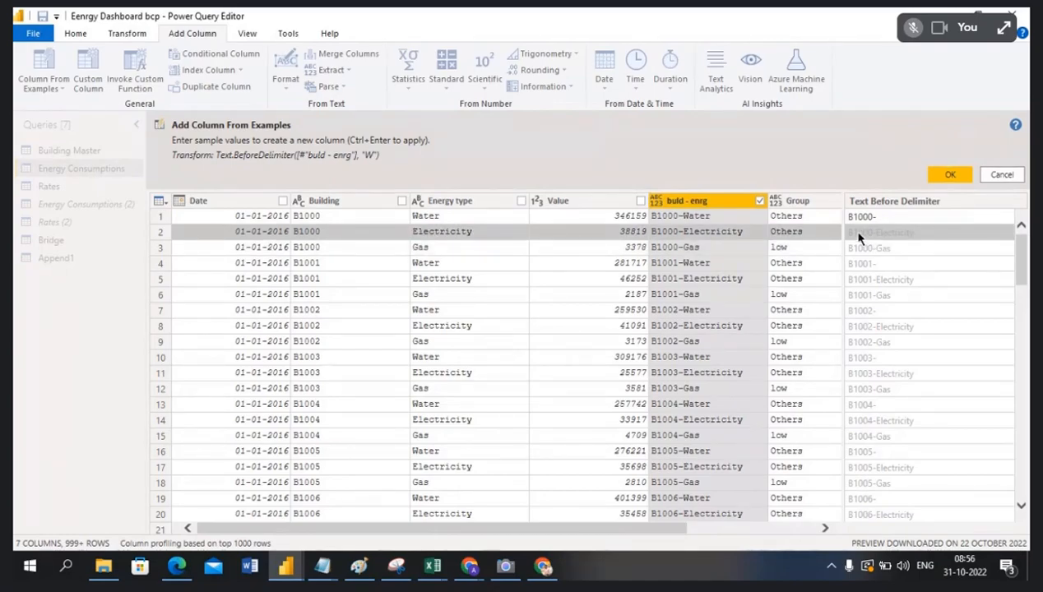
text(10)
key(BackSpace)
key(BackSpace)
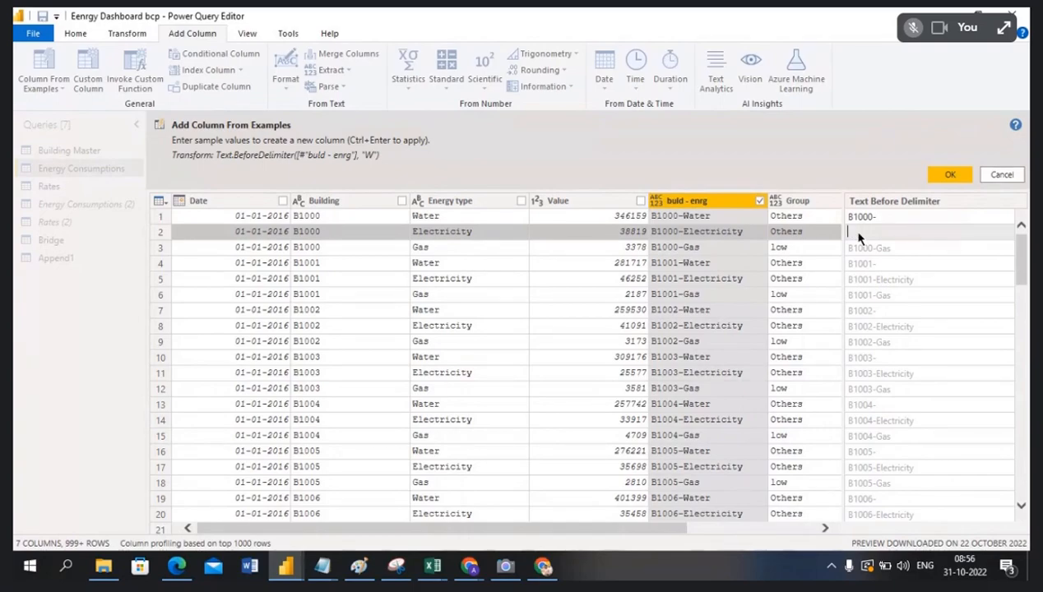
text(B1000-)
key(Return)
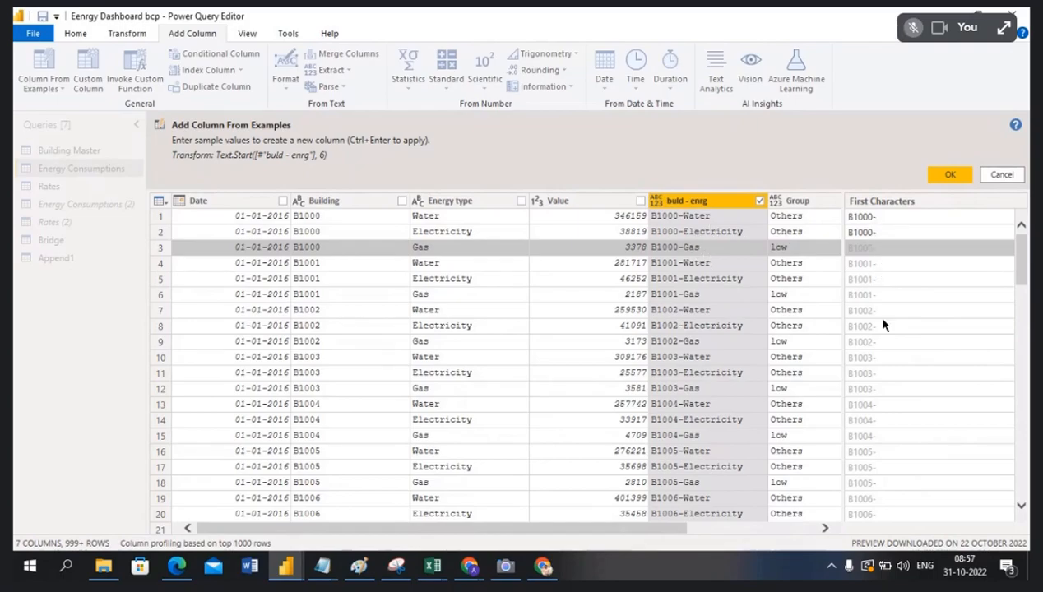
click(942, 184)
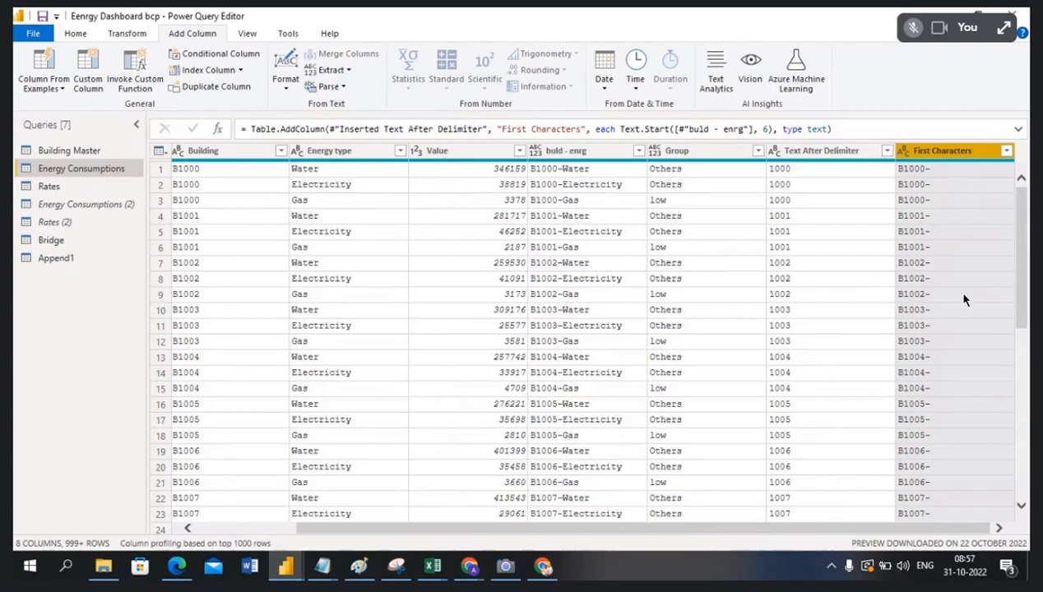
- Remove the First Characters and Text After Delimiter columns from Energy Consumptions
right_click(953, 155)
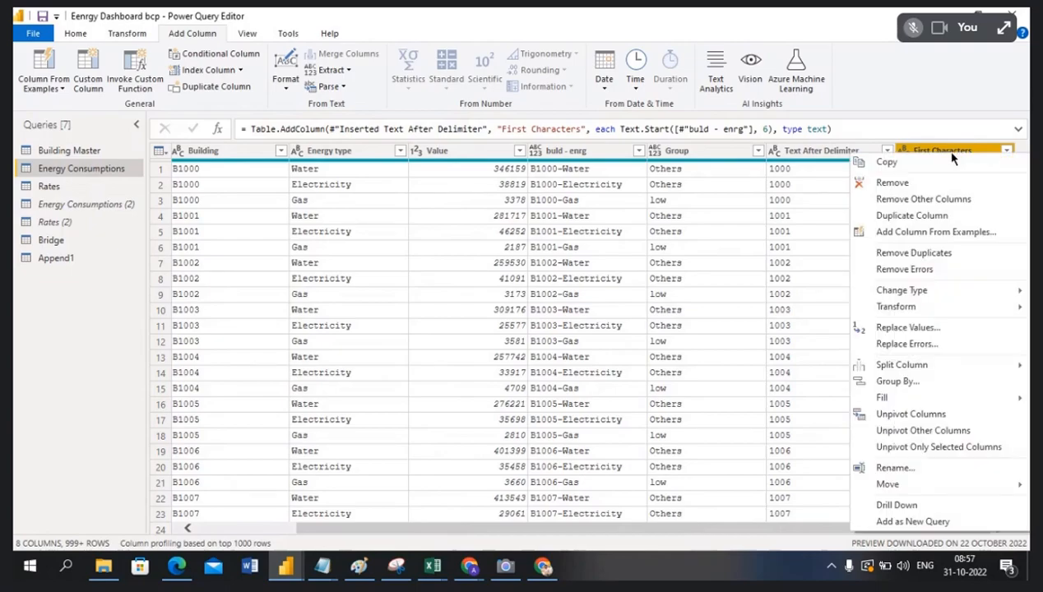
click(915, 184)
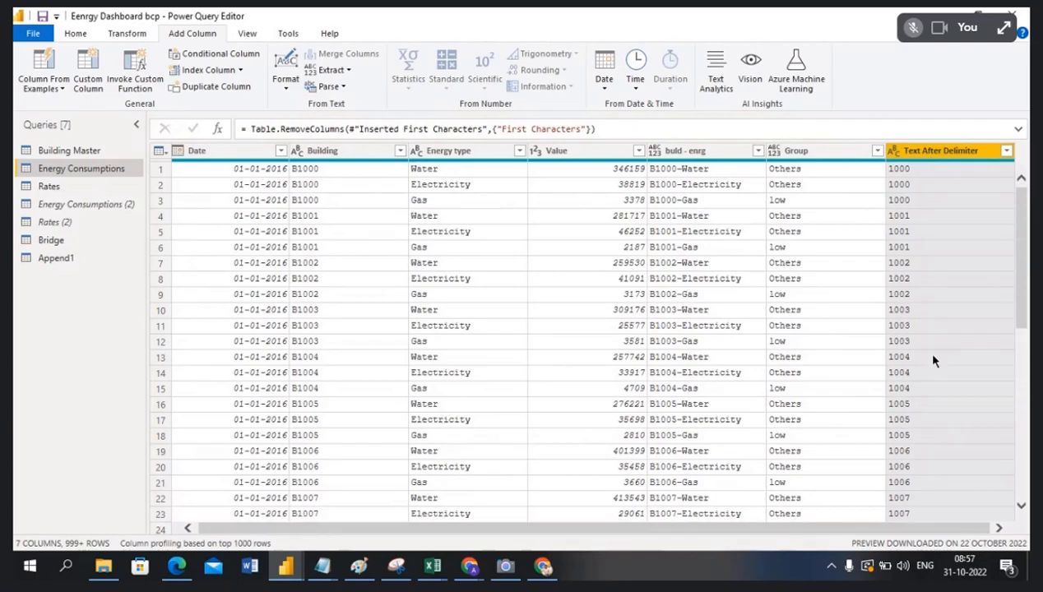
right_click(918, 157)
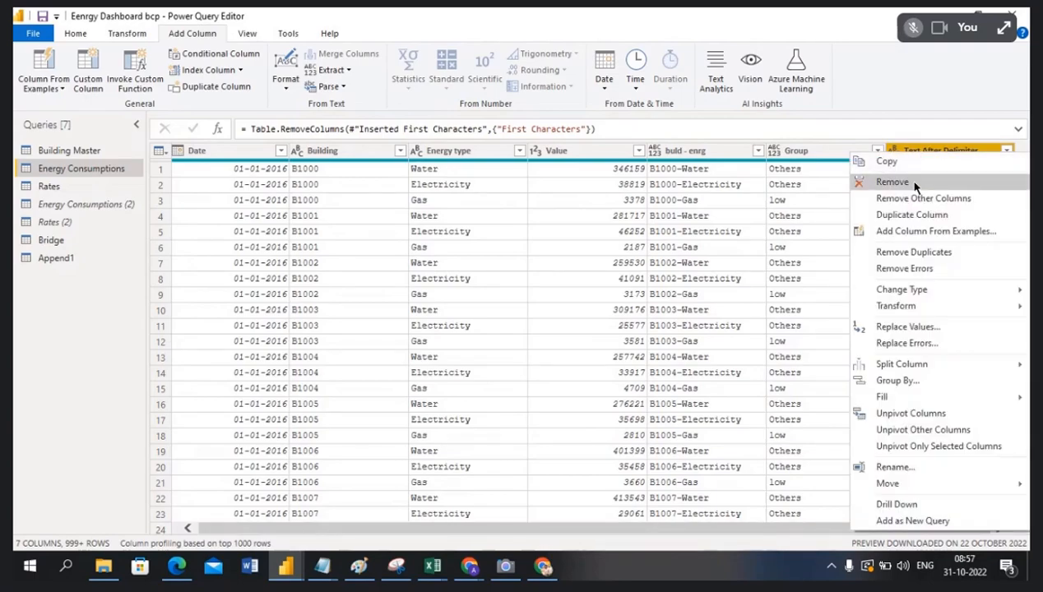
click(910, 181)
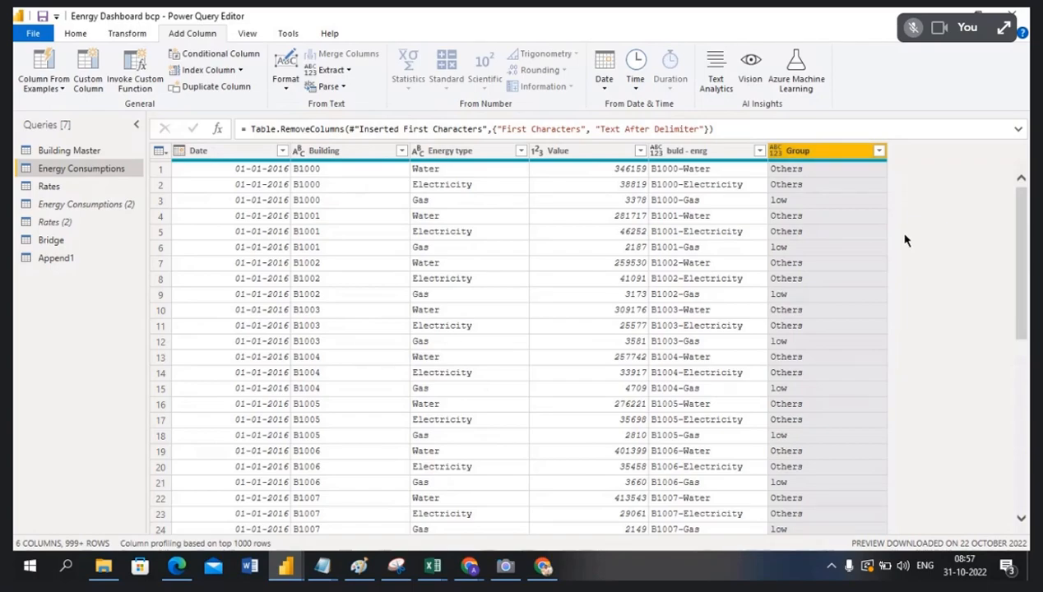
- Start a column from examples based on the Date column, entering 01-01 as the first row's sample
click(254, 155)
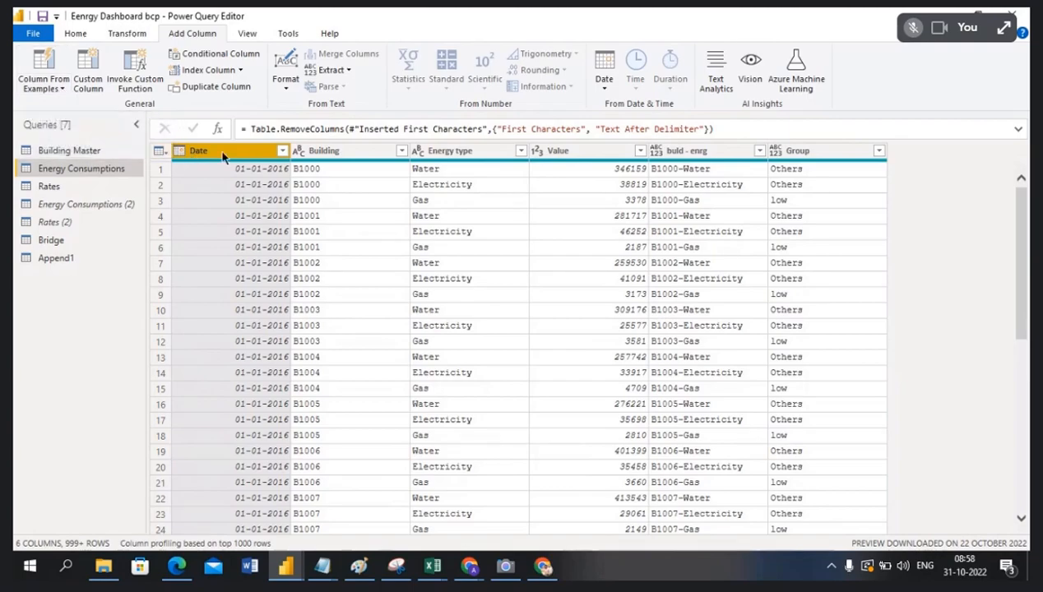
click(62, 89)
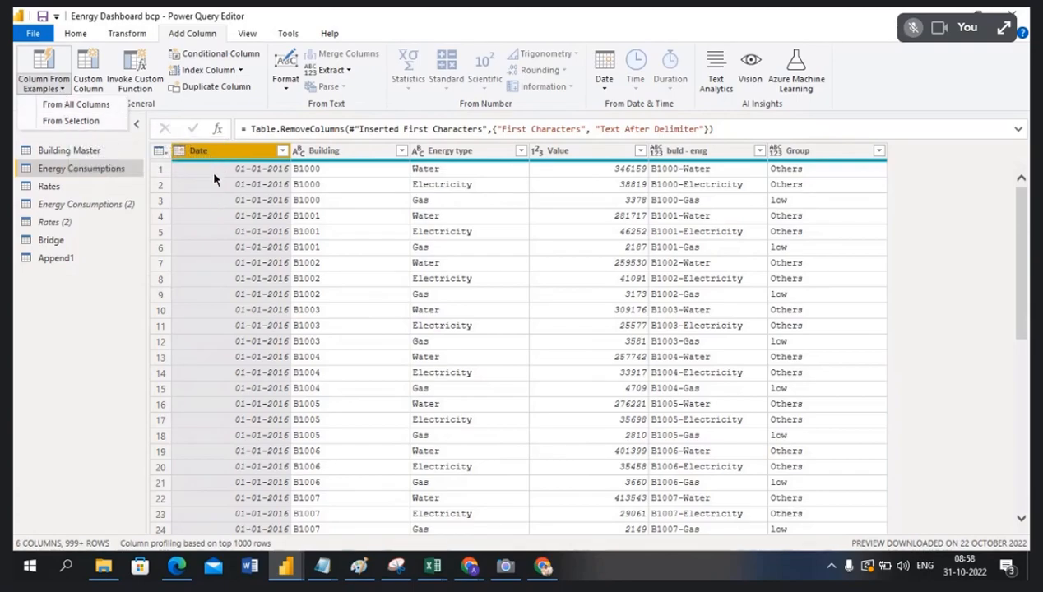
click(71, 122)
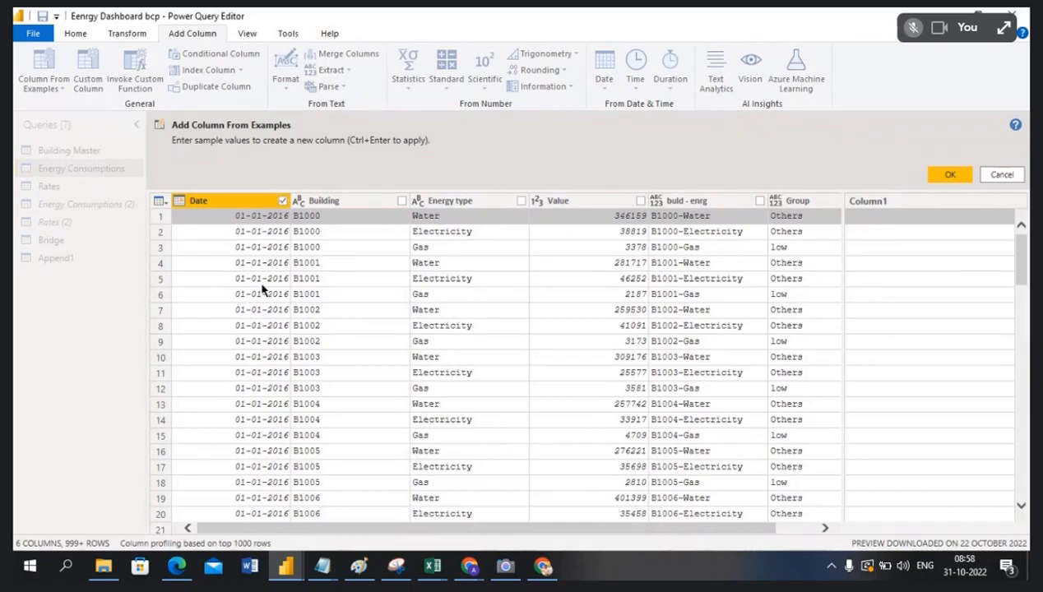
click(900, 218)
text(01-)
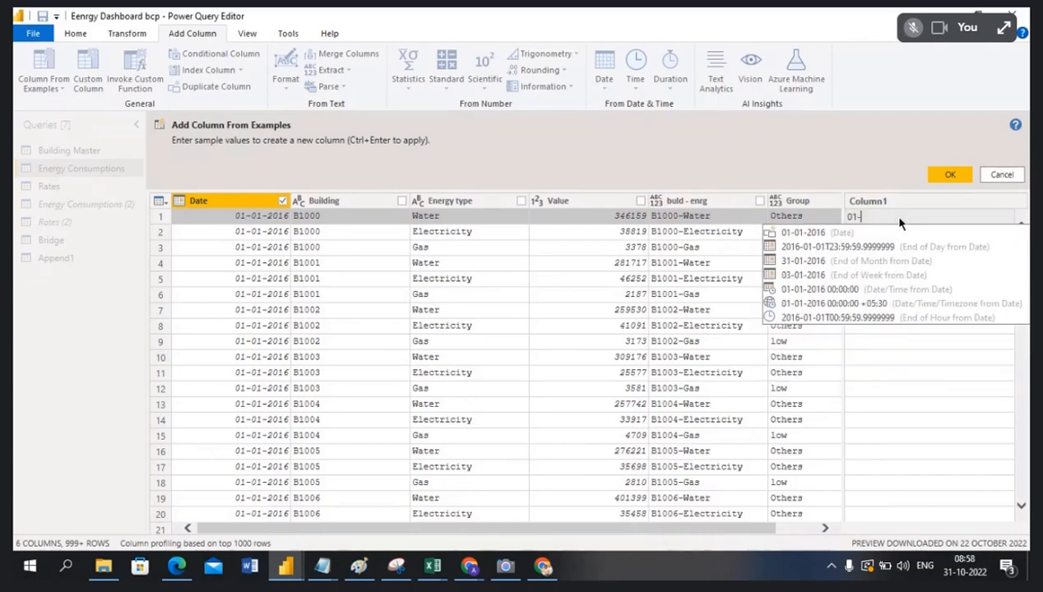
text(01)
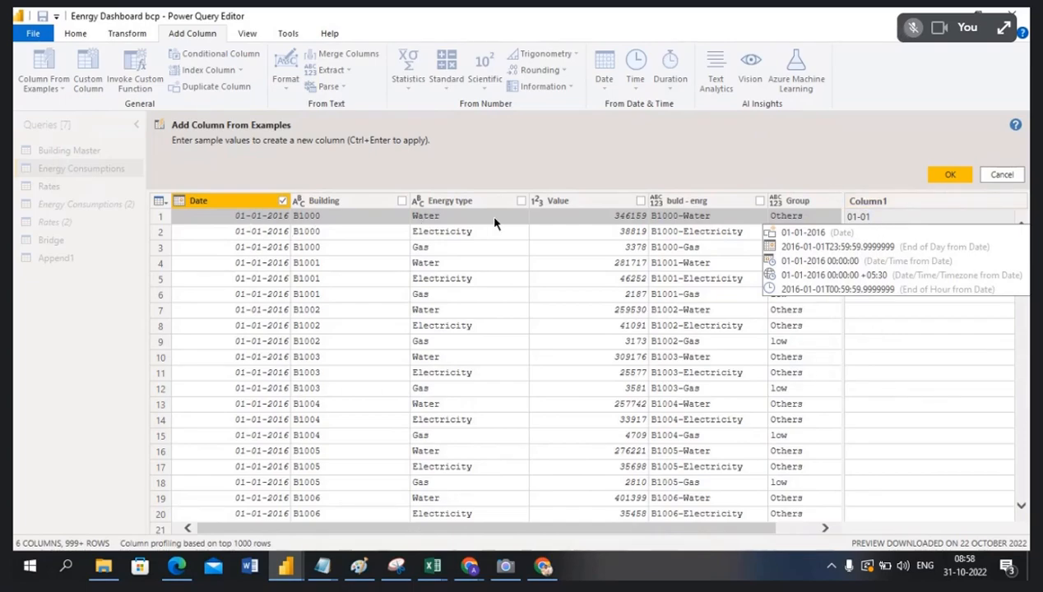
click(885, 215)
click(865, 236)
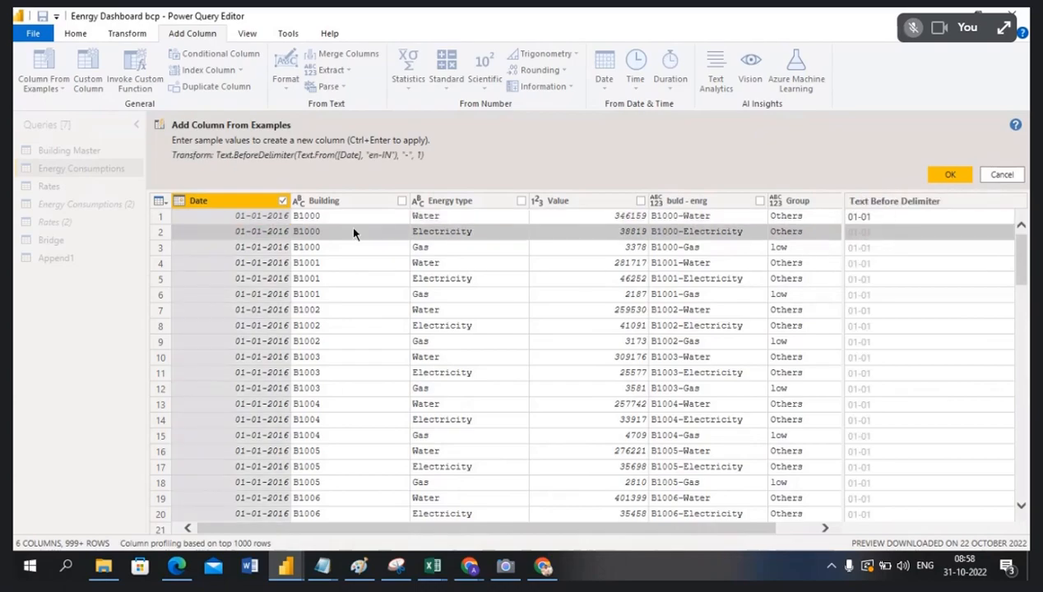
- Check the suggested values against the dates and create the new column from the Date example
scroll(888, 296, down, 4)
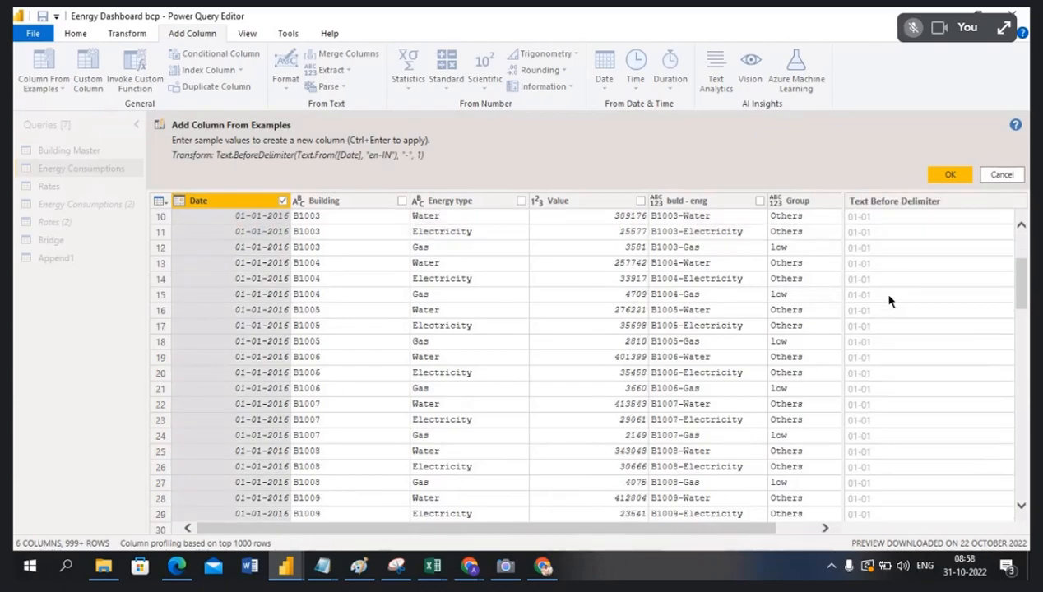
scroll(252, 338, down, 6)
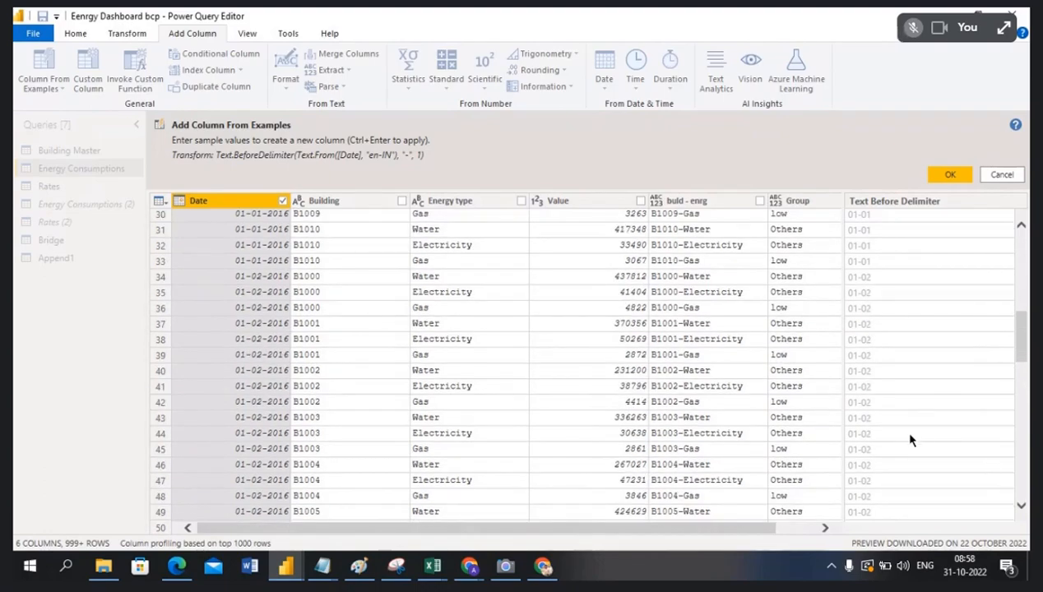
scroll(909, 436, up, 10)
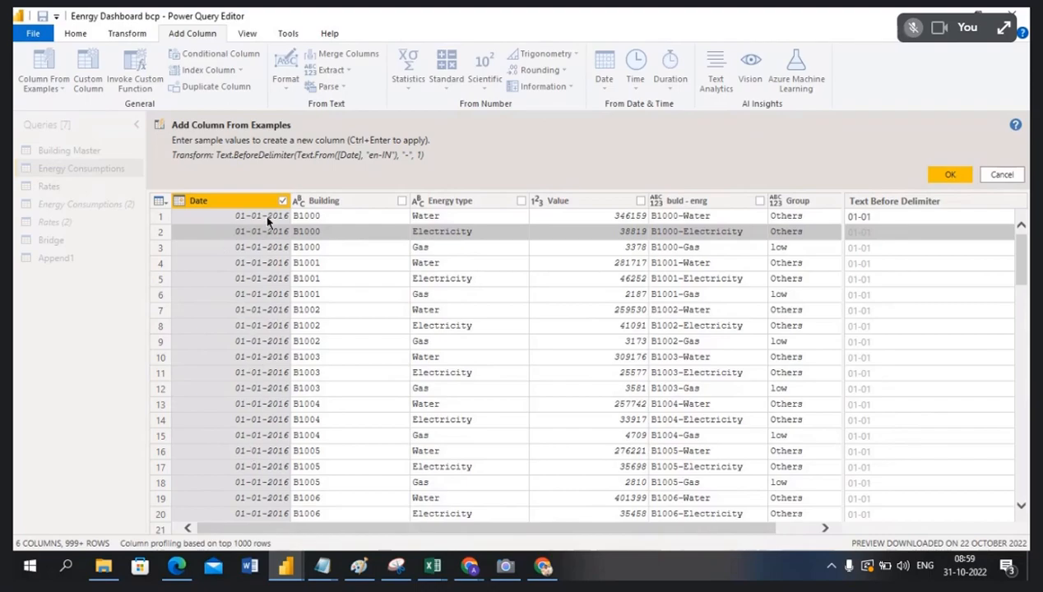
click(952, 177)
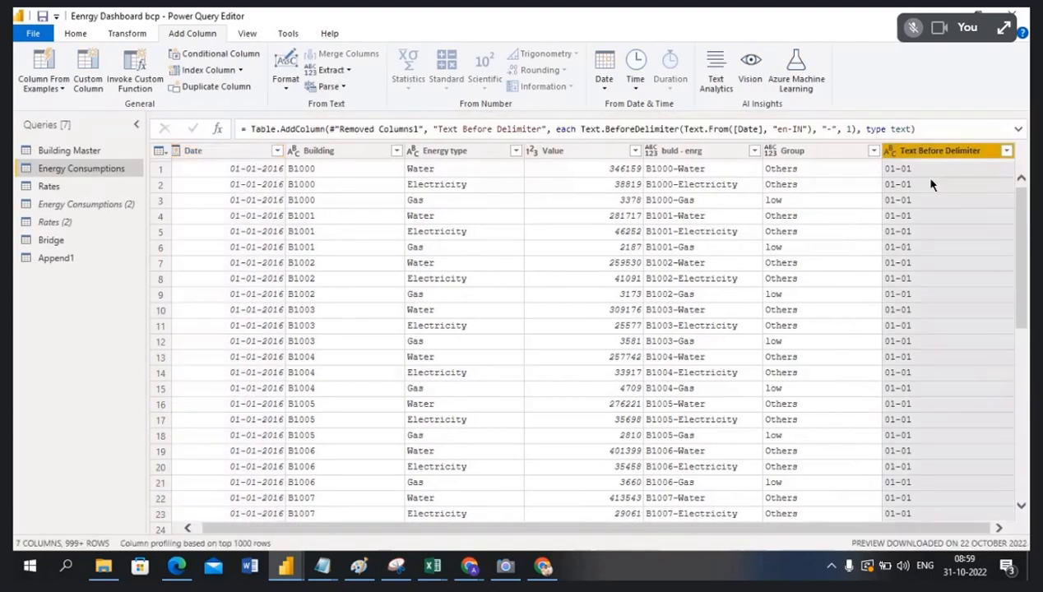
scroll(933, 325, down, 3)
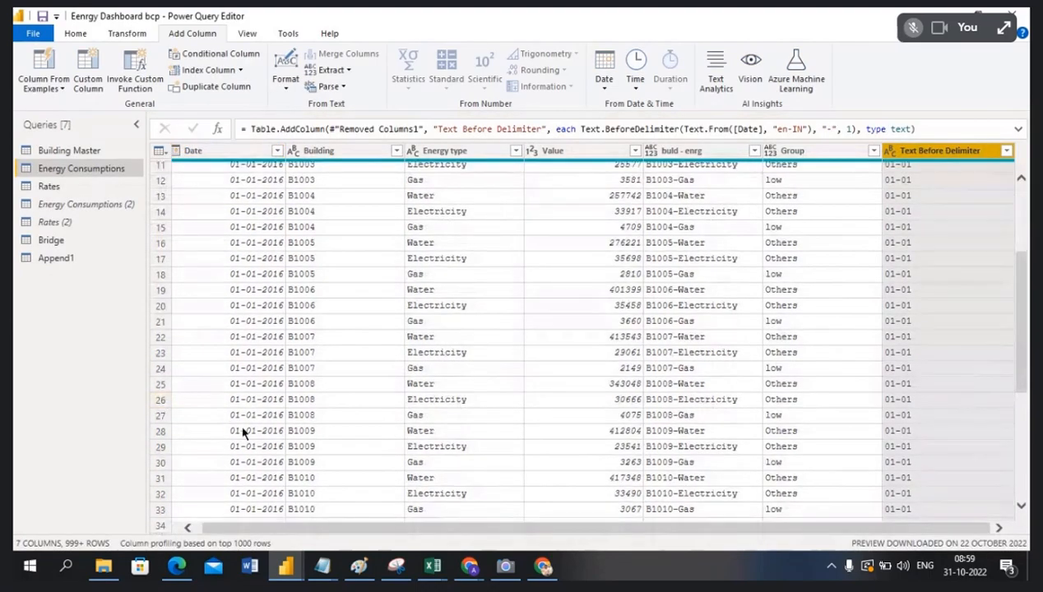
scroll(956, 420, down, 5)
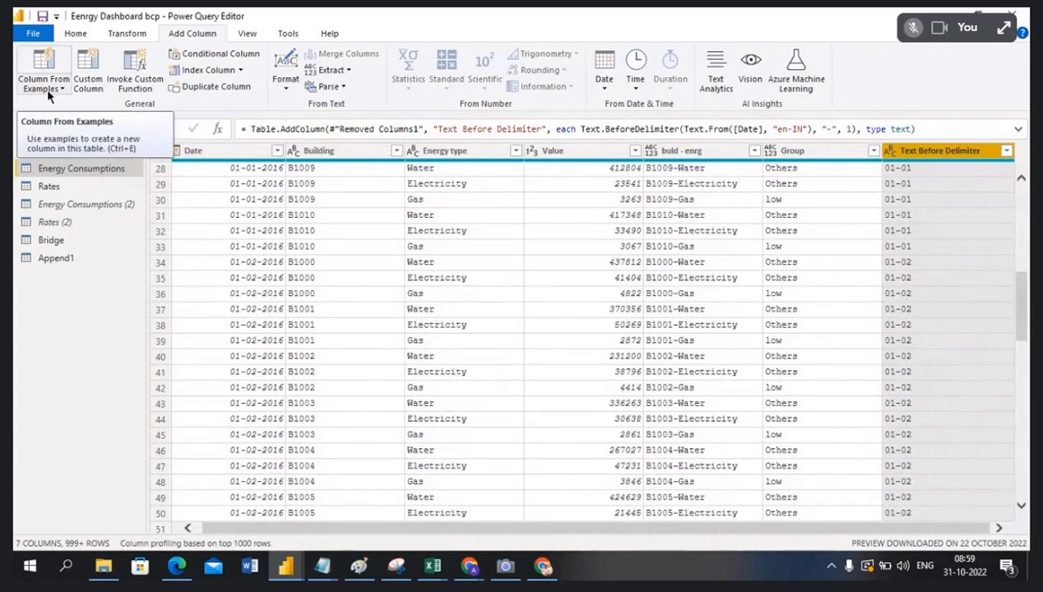
scroll(574, 371, up, 8)
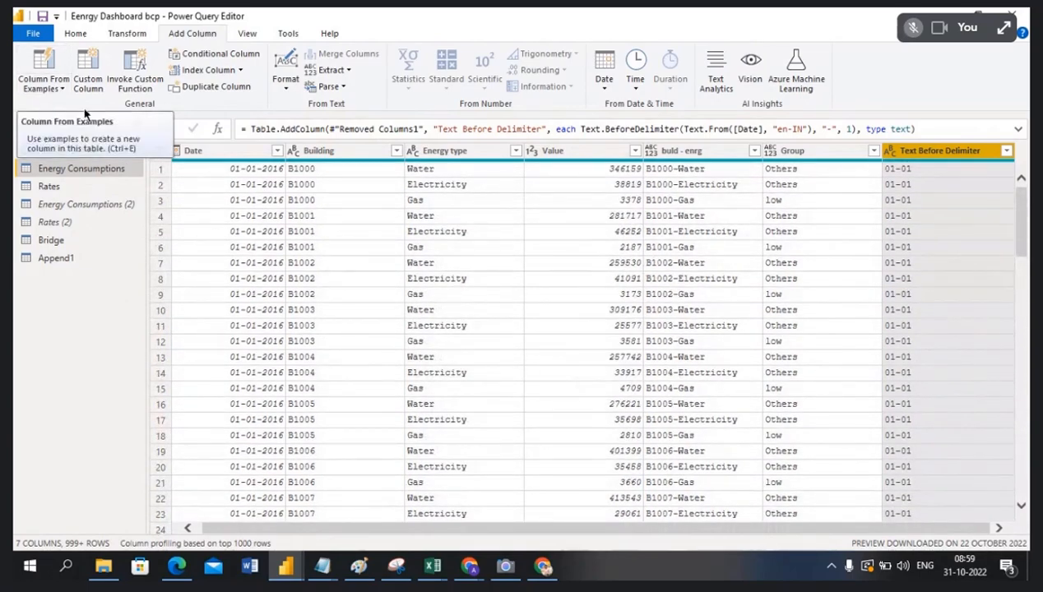
- Start a column from examples based on the Building column, entering B100 as the first row's sample
click(329, 152)
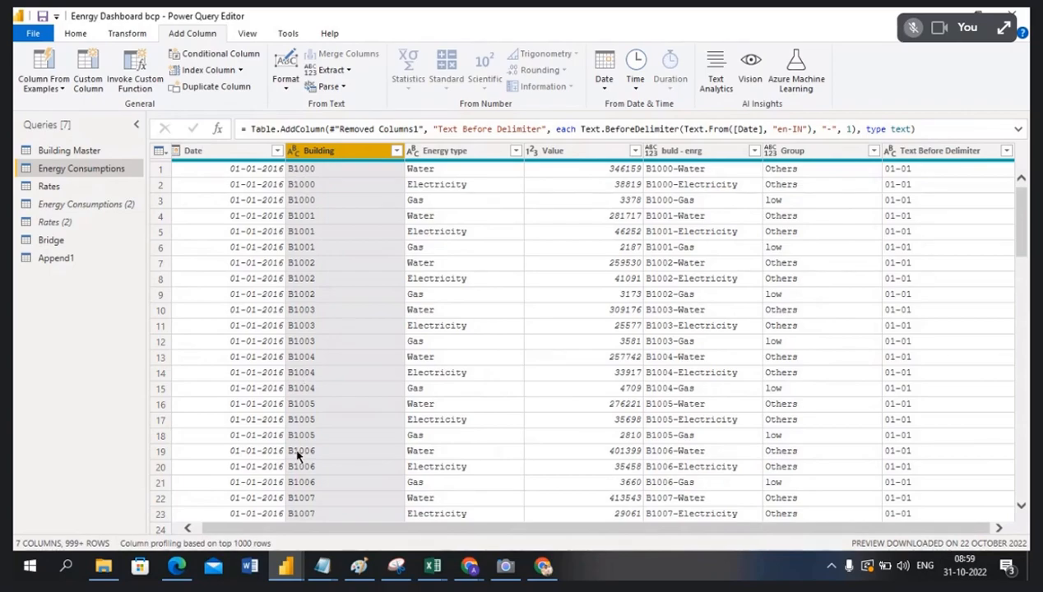
scroll(313, 469, down, 10)
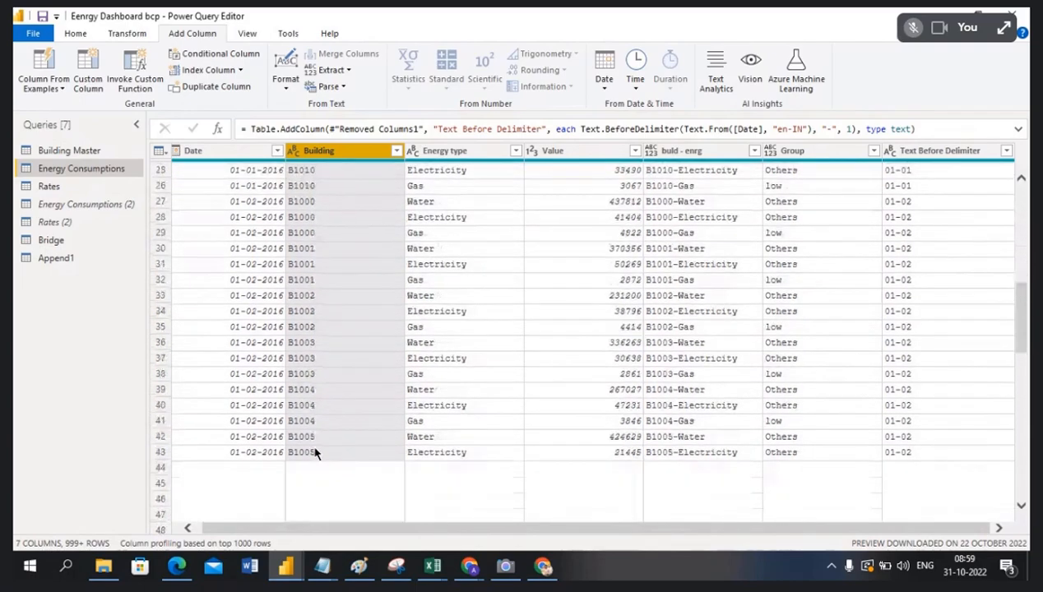
scroll(313, 453, down, 15)
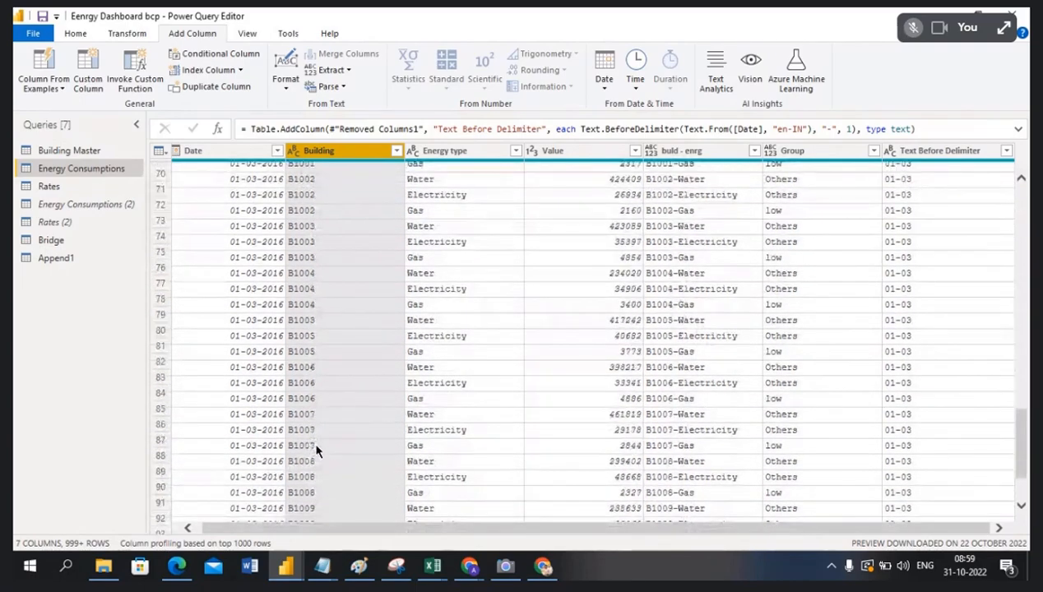
scroll(317, 449, down, 18)
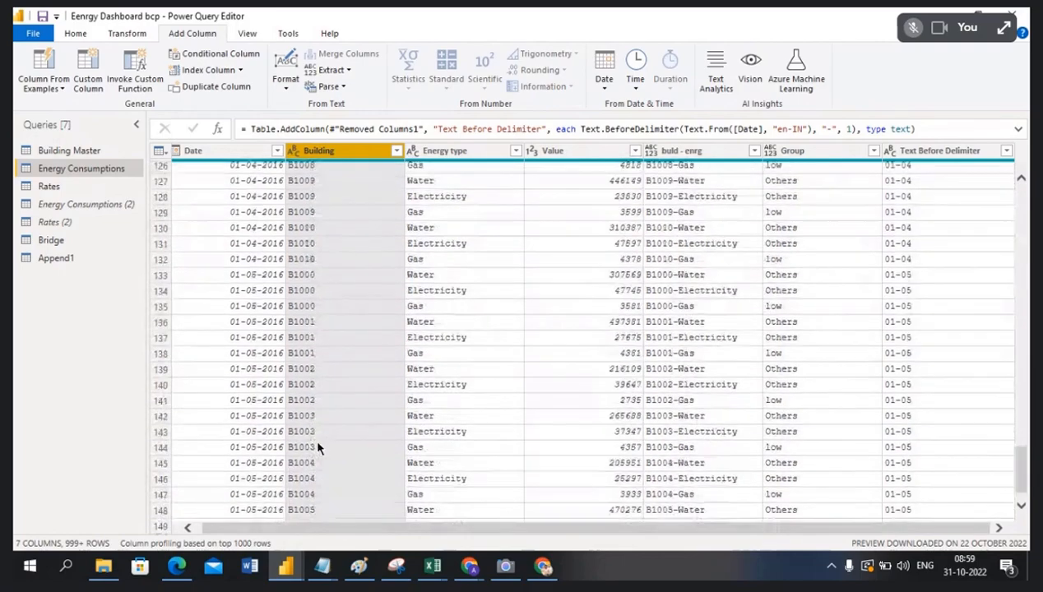
scroll(318, 448, down, 8)
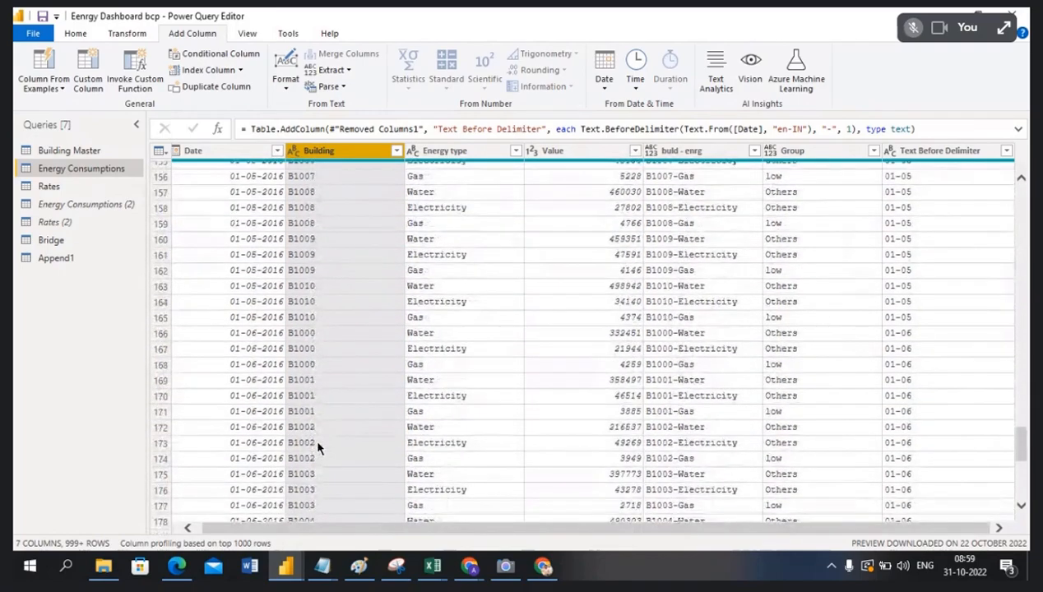
scroll(317, 442, up, 20)
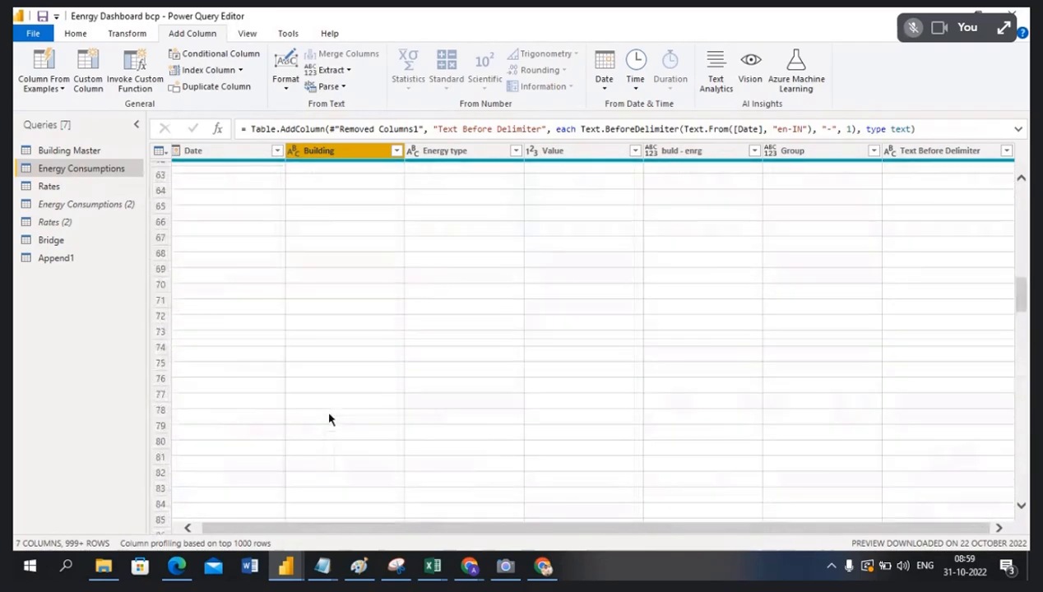
scroll(332, 413, up, 12)
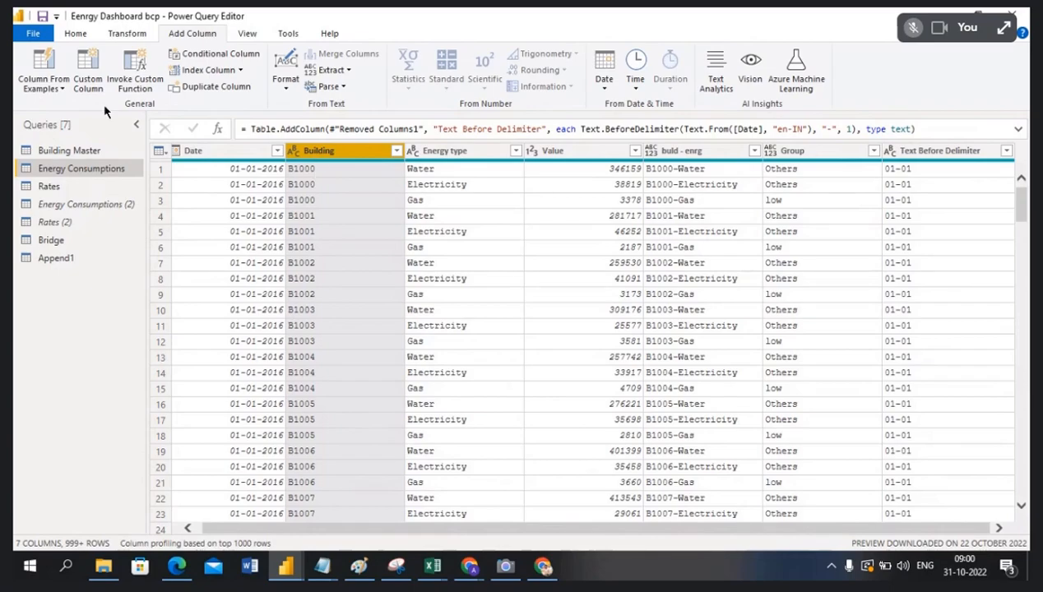
click(61, 91)
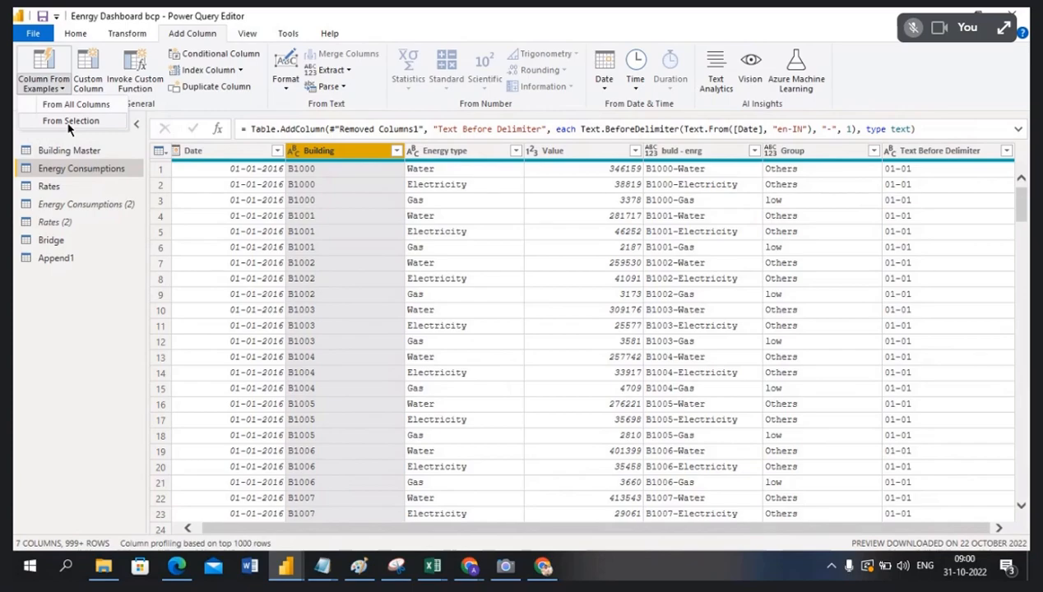
click(68, 122)
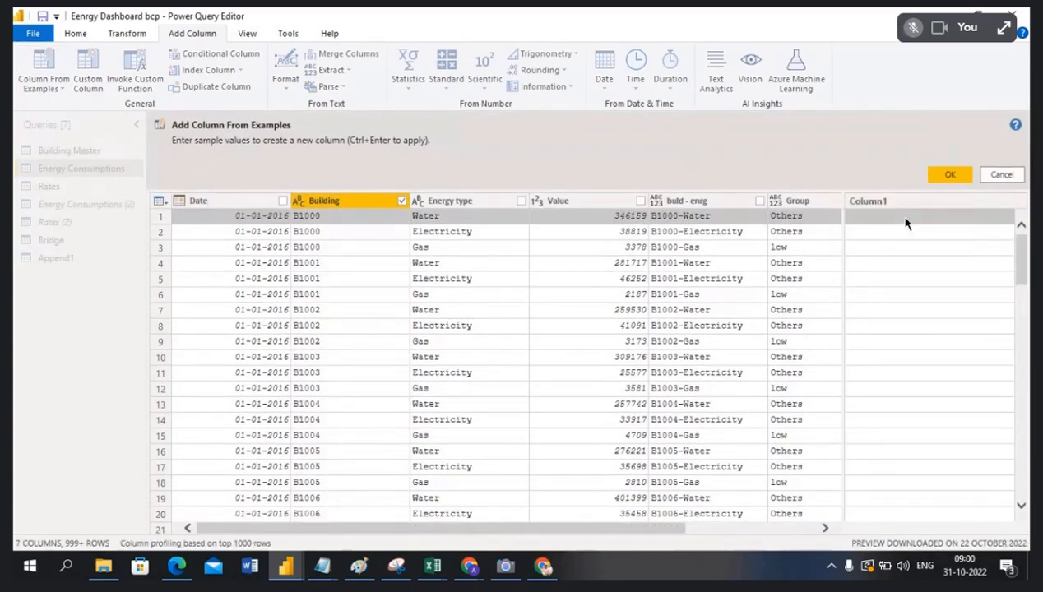
text(B100)
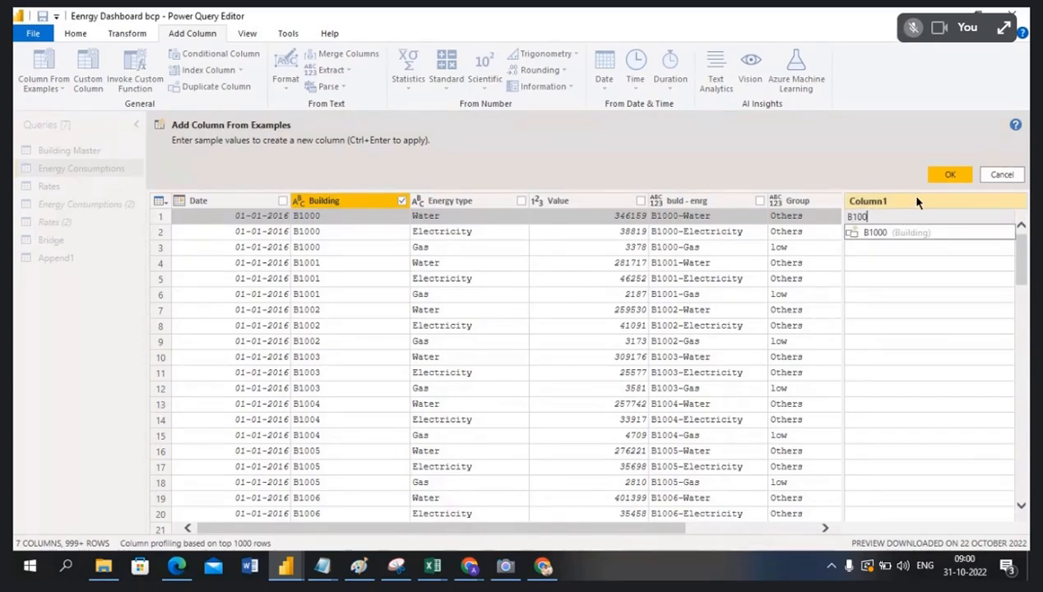
click(922, 219)
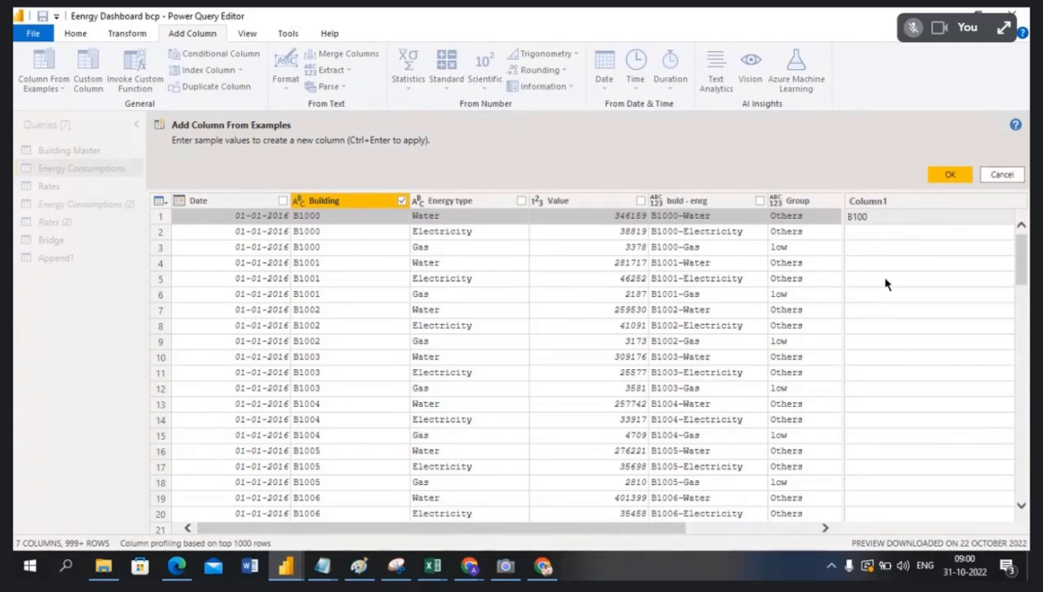
click(869, 234)
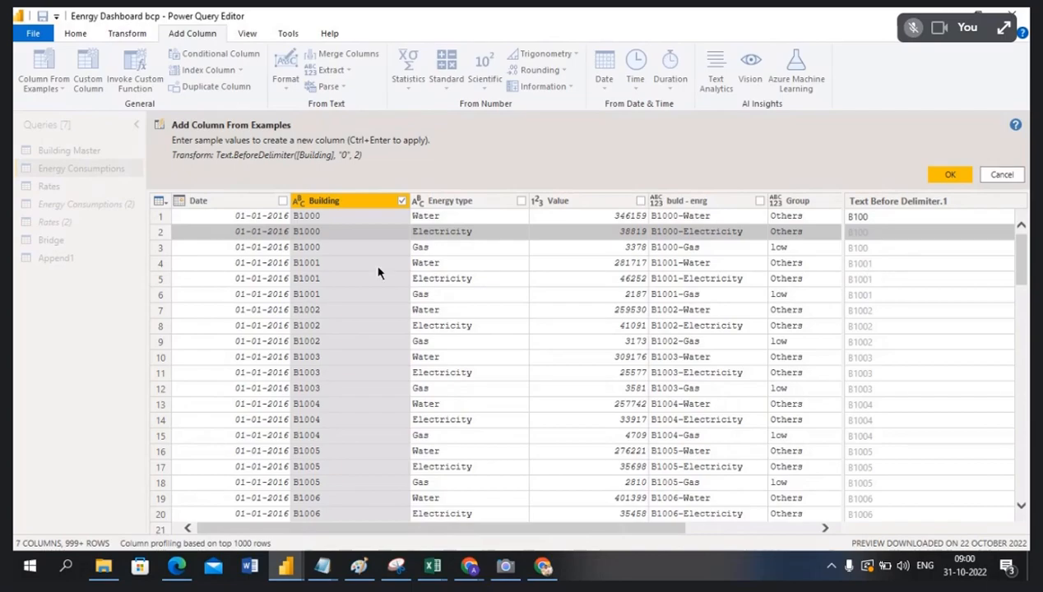
- Replace the fourth row's sample value with B100 and create the new column from the Building examples
click(862, 265)
key(BackSpace)
text(B100)
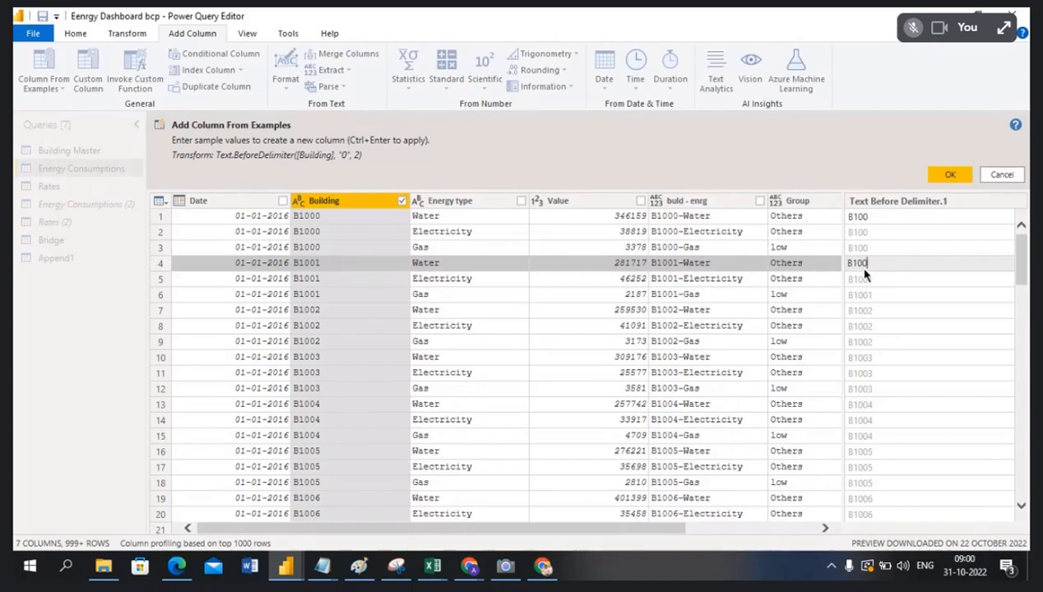
click(883, 281)
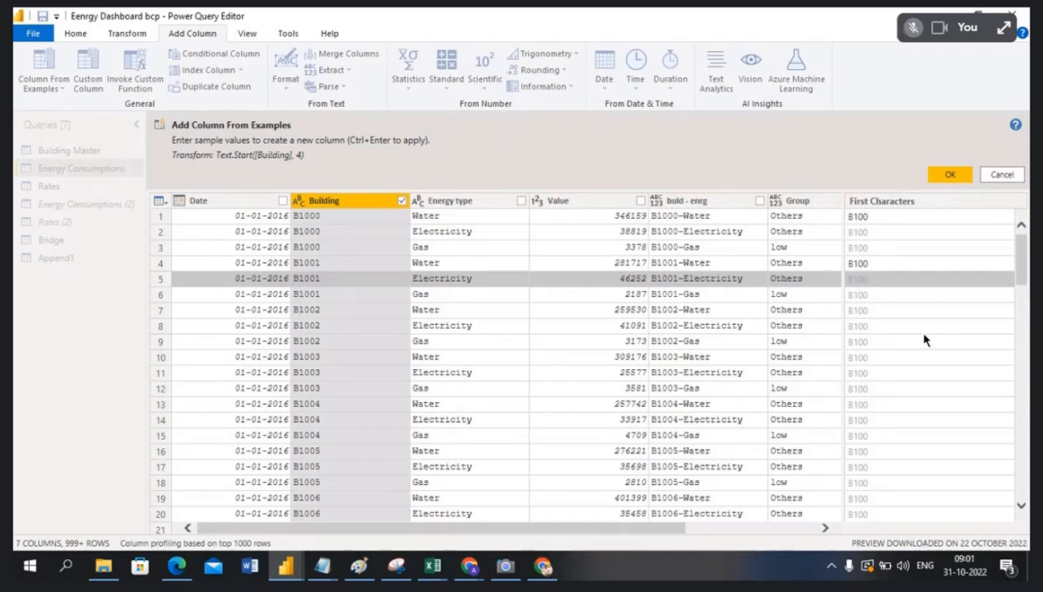
scroll(921, 335, down, 5)
scroll(923, 345, up, 5)
click(938, 178)
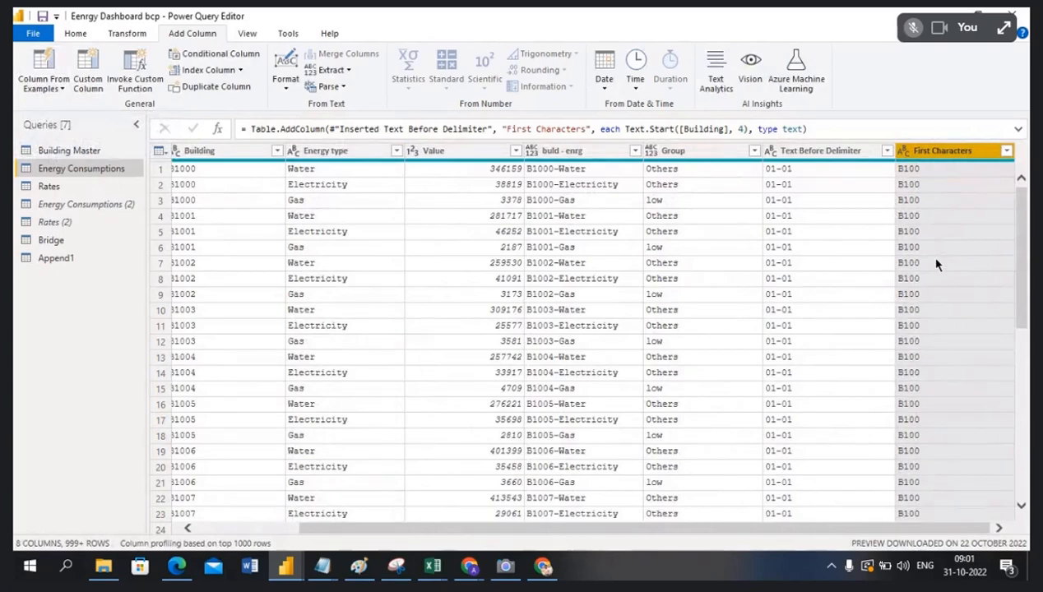
- Rename the First Characters column as Buiding no
double_click(947, 151)
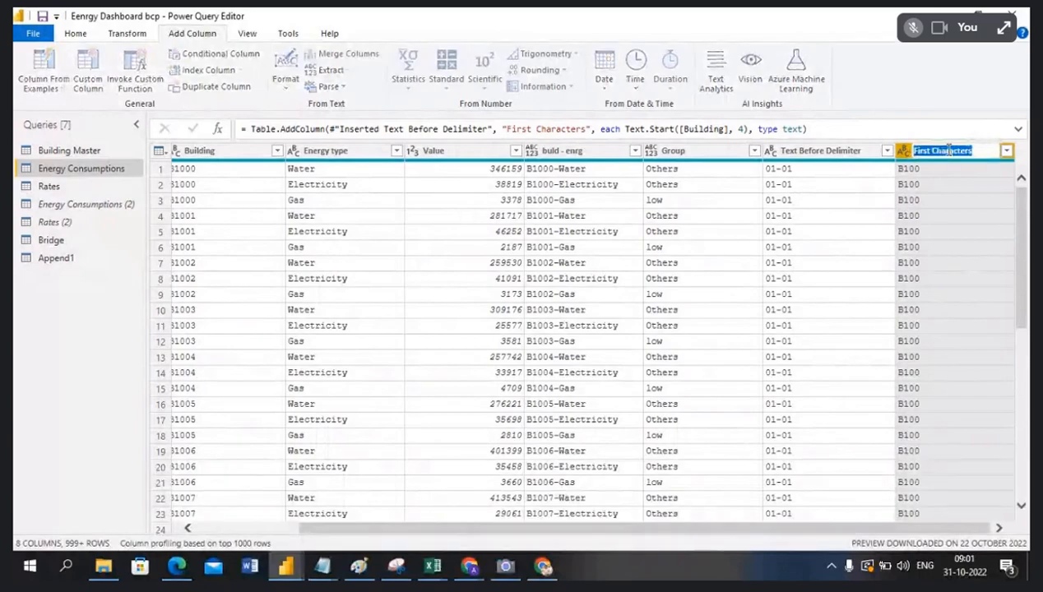
text(Buiding)
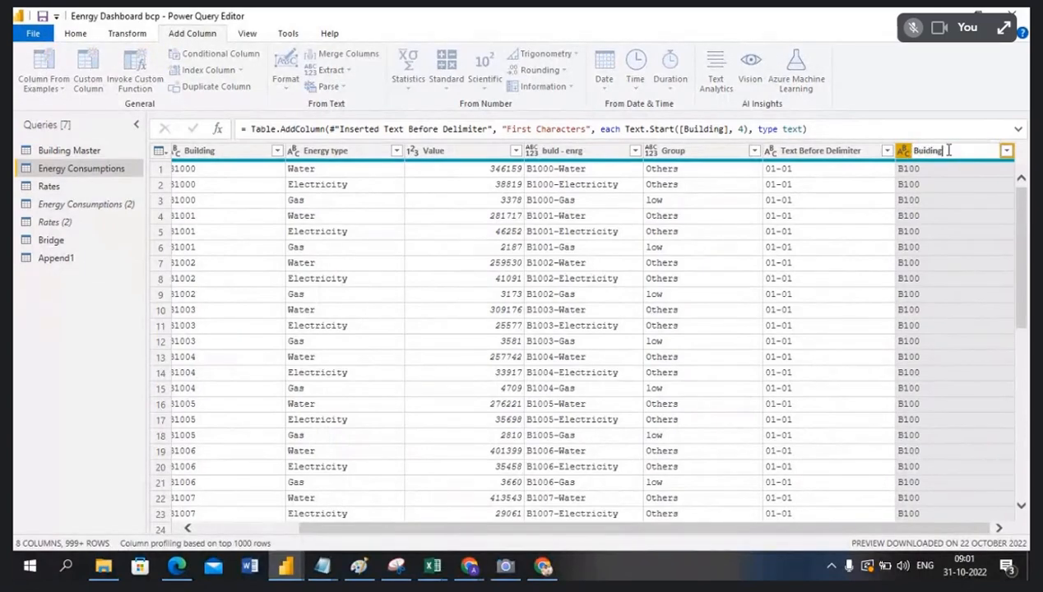
text(lding no)
key(Escape)
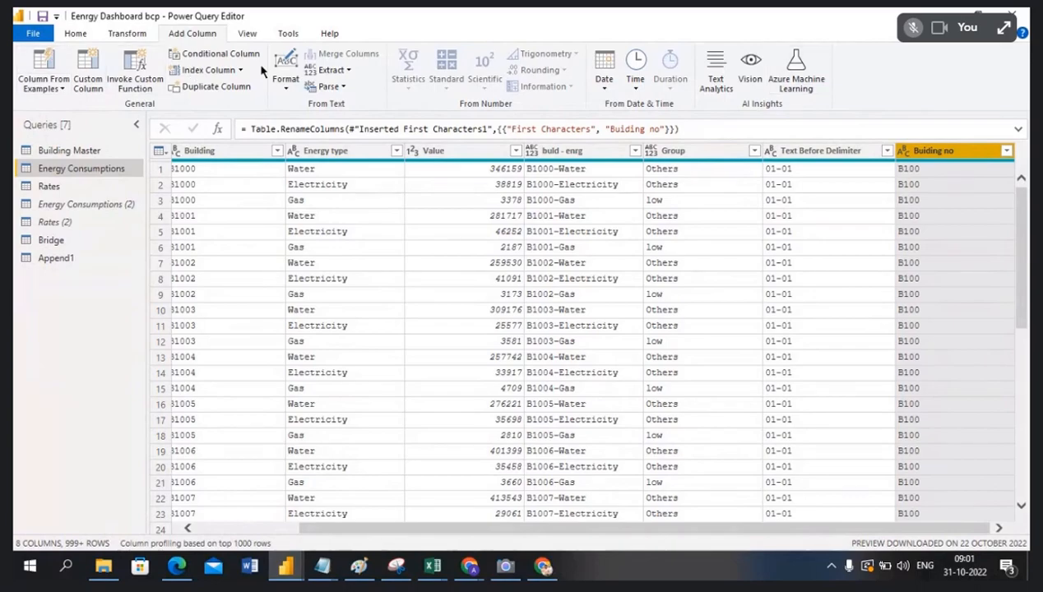
- Start a column from examples based on the selected Building column, entering B0 as the first row's sample
click(76, 33)
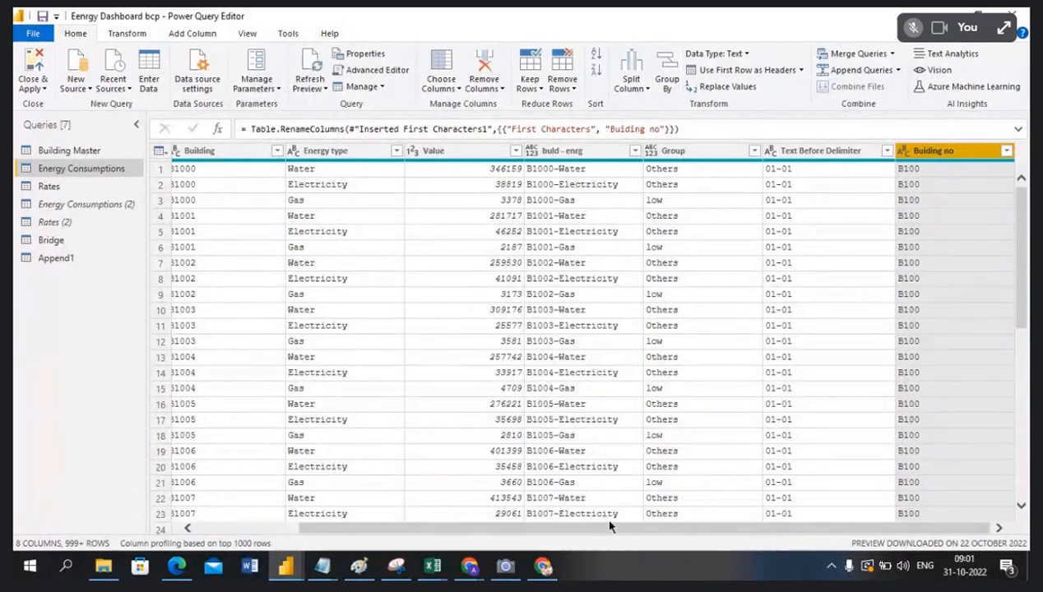
drag(621, 529, 466, 527)
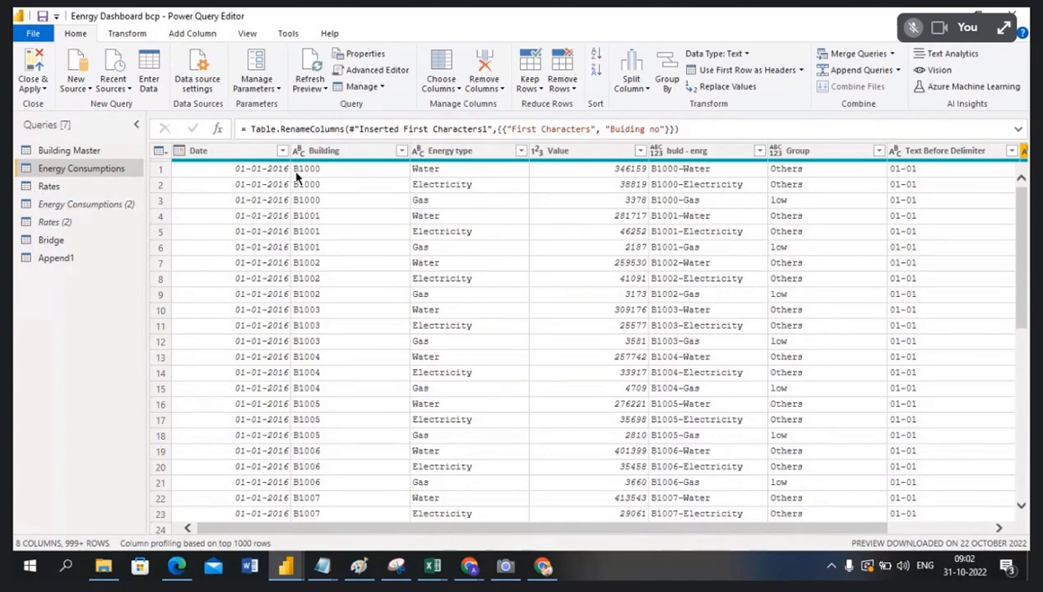
click(317, 152)
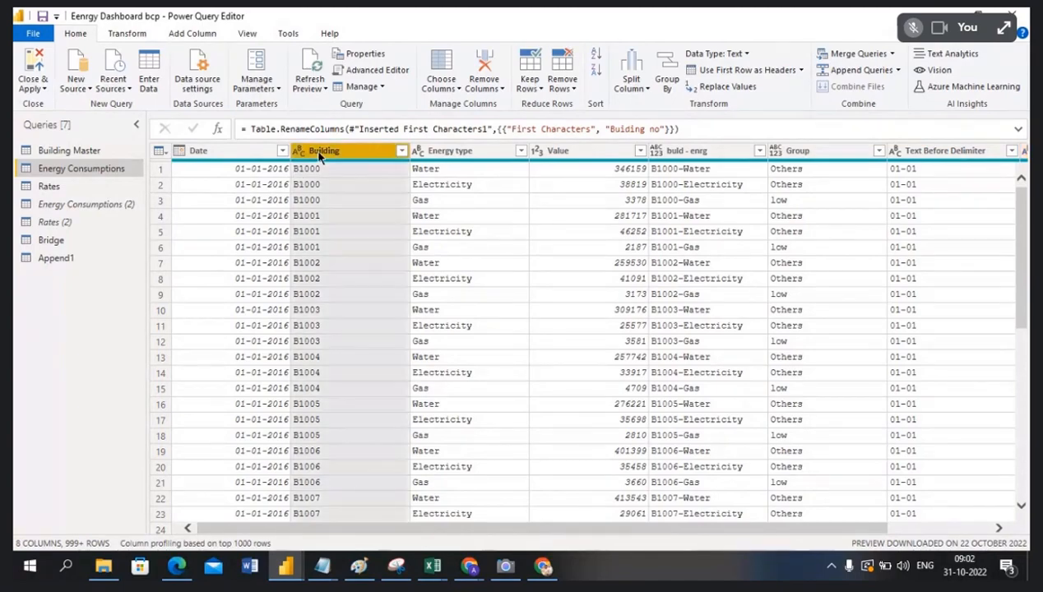
click(45, 91)
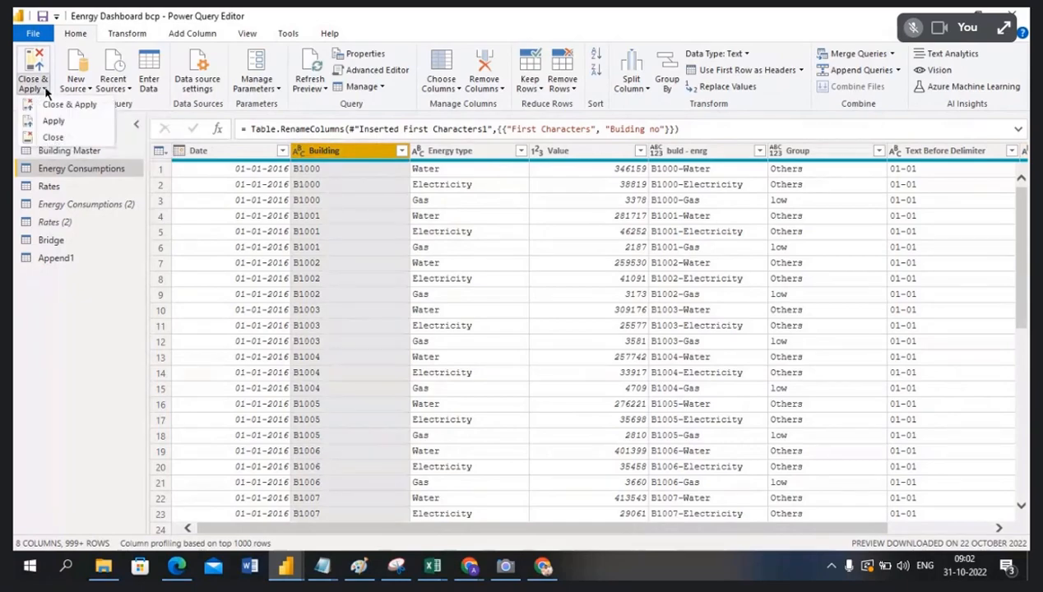
click(326, 155)
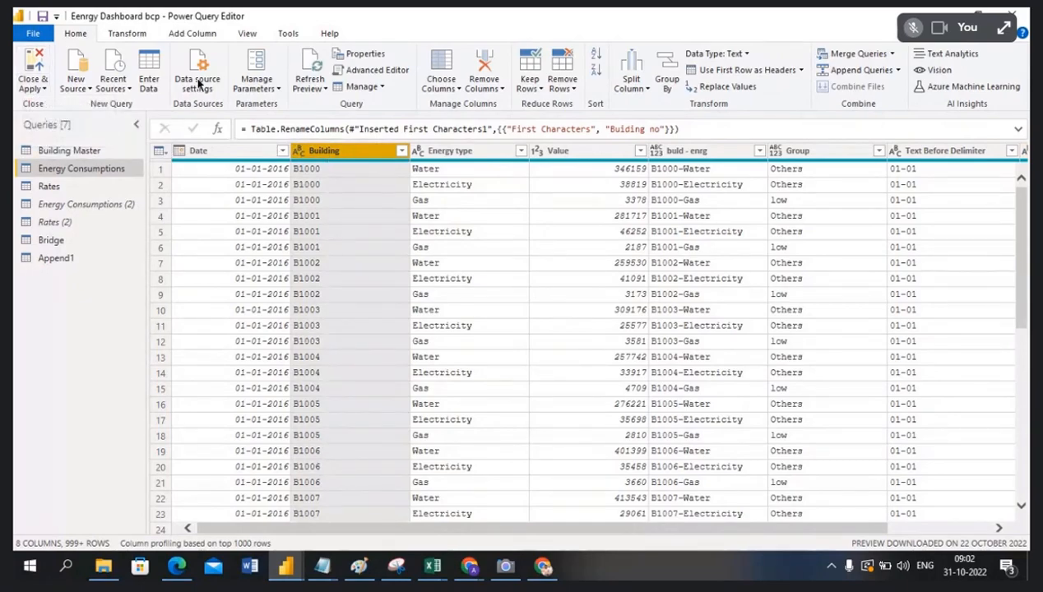
click(191, 34)
click(63, 89)
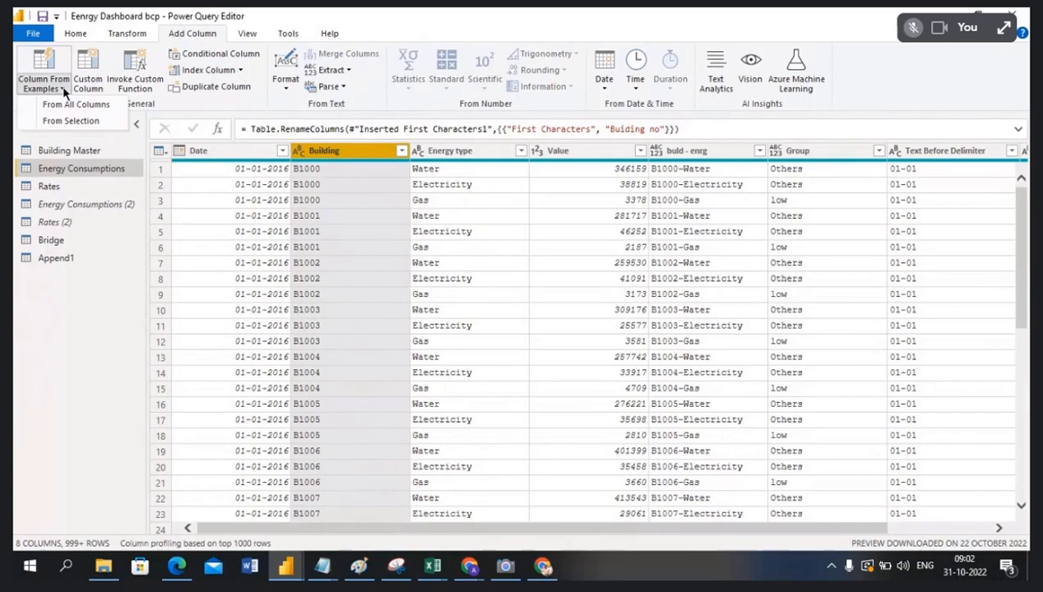
click(74, 121)
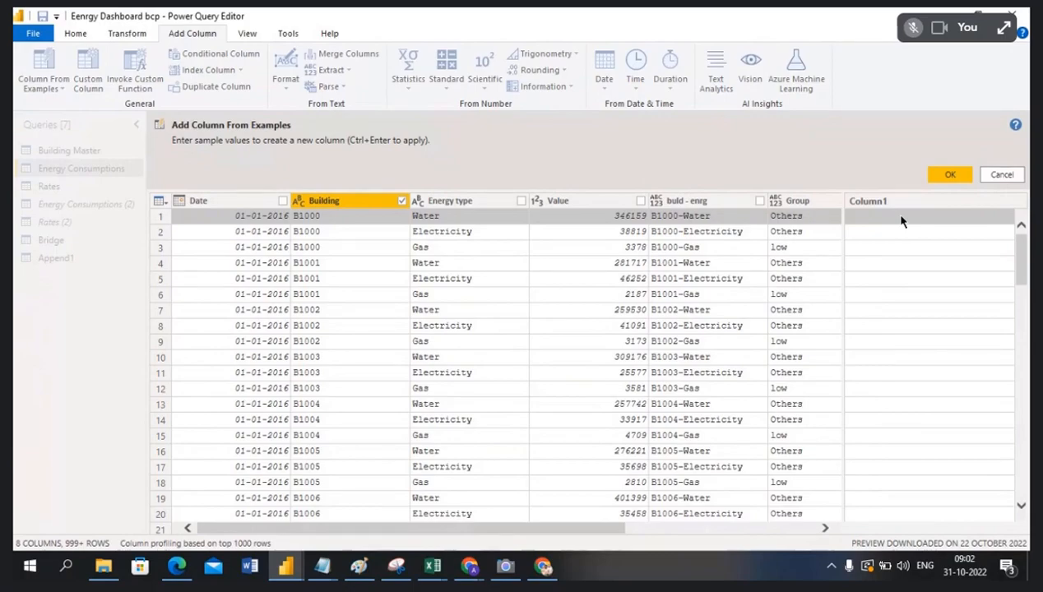
text(B)
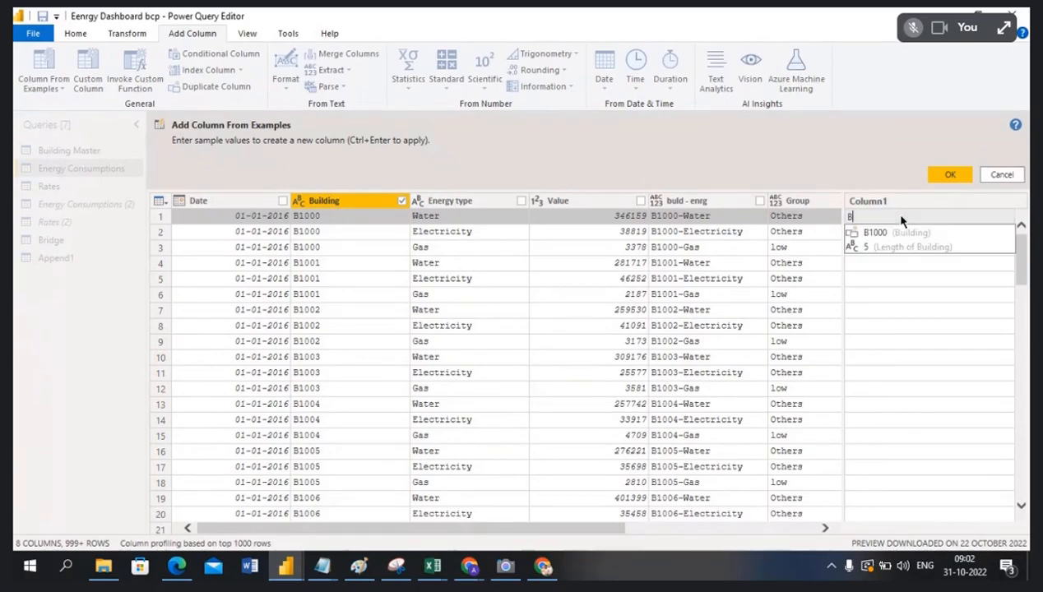
text(0)
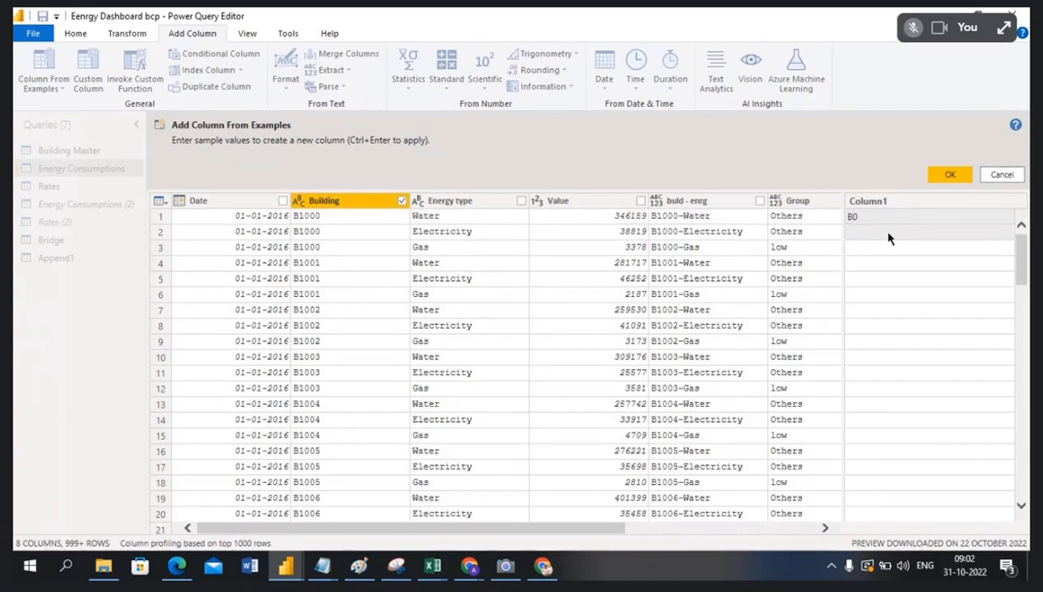
- Enter another sample value in the second row and create the new column from the Building examples
click(888, 237)
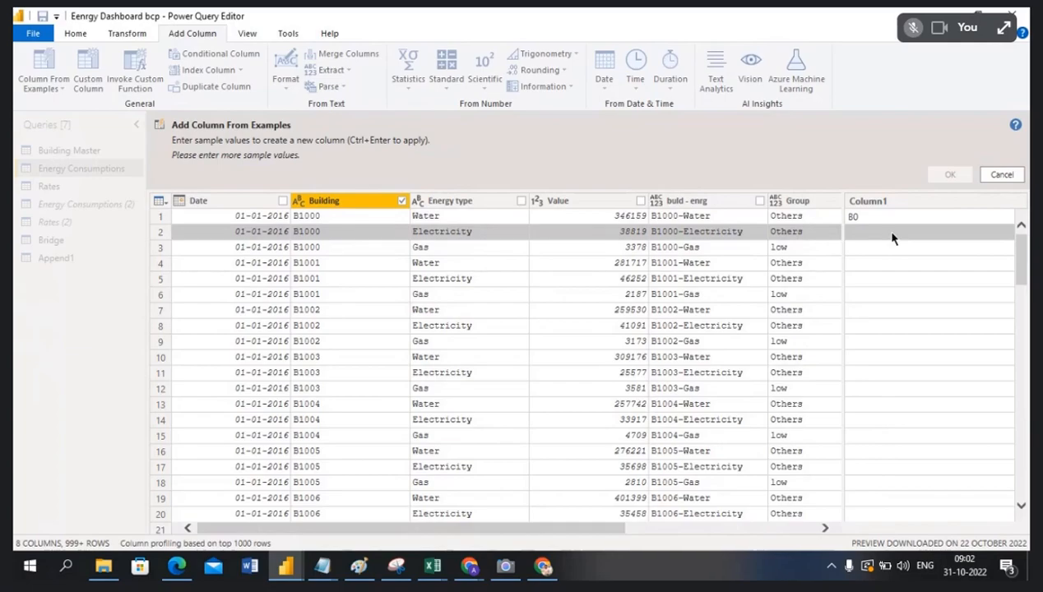
click(893, 237)
text(B)
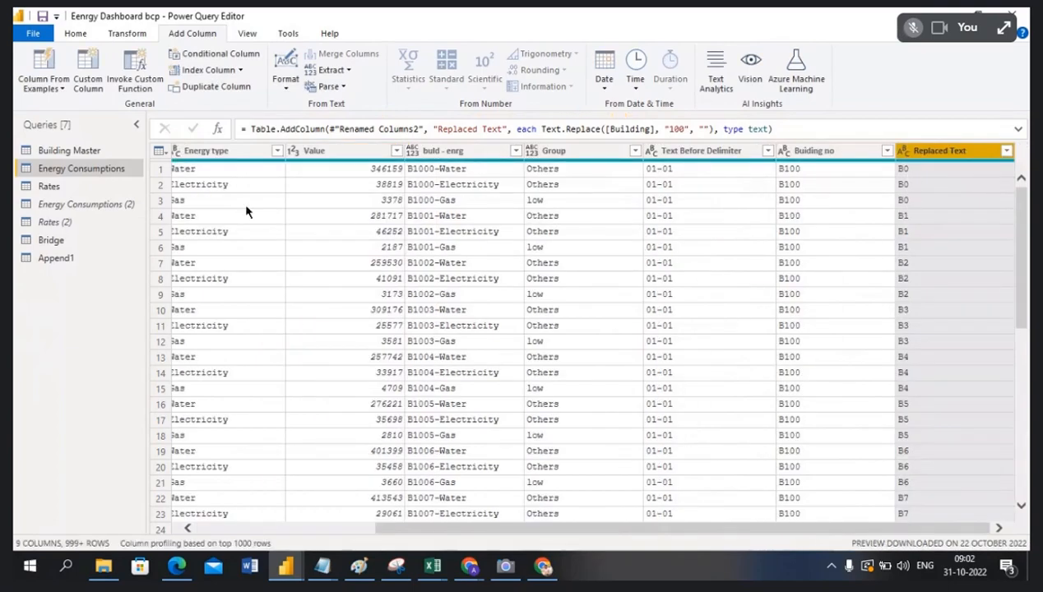
- Check the Replaced Text column's values against the Building codes further down the table
drag(568, 533, 459, 532)
scroll(280, 391, down, 2)
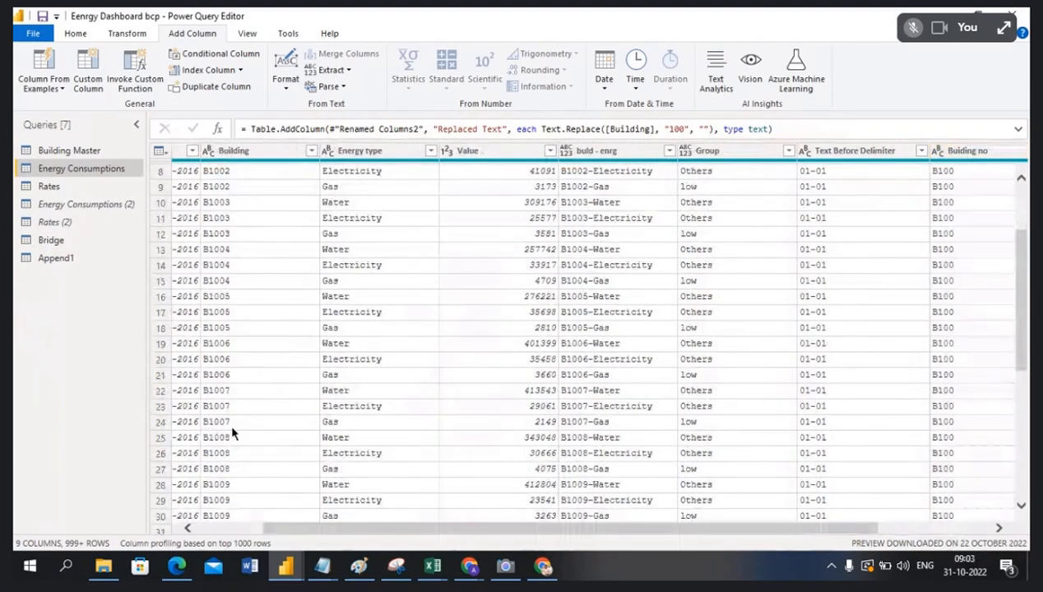
drag(667, 534, 826, 536)
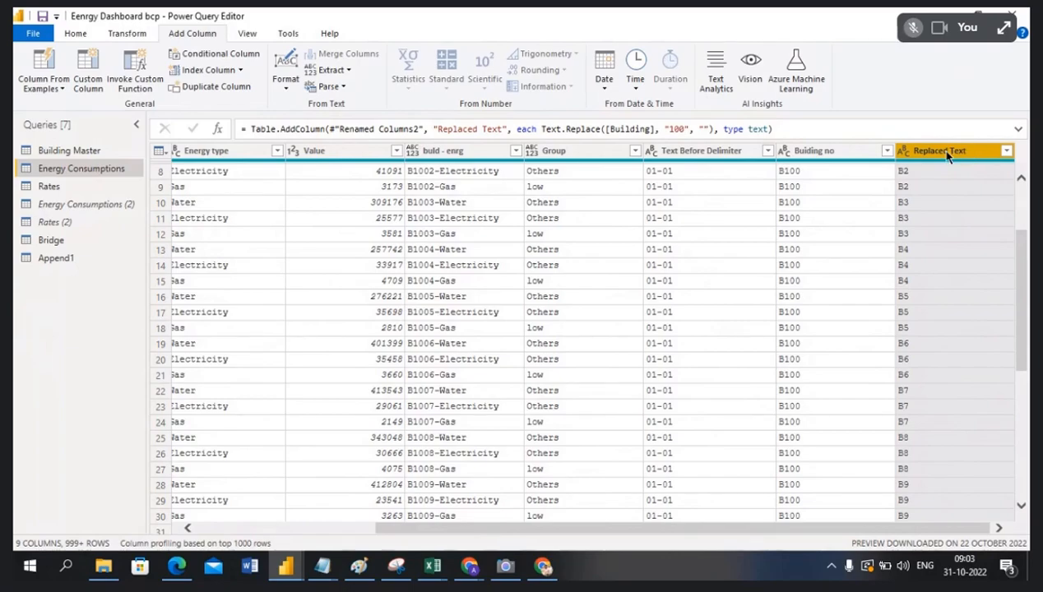
- Examine the Energy Consumptions query code for the Replaced Text step, including its Table.AddColumn and Text.Replace functions, and close it without changes
click(79, 36)
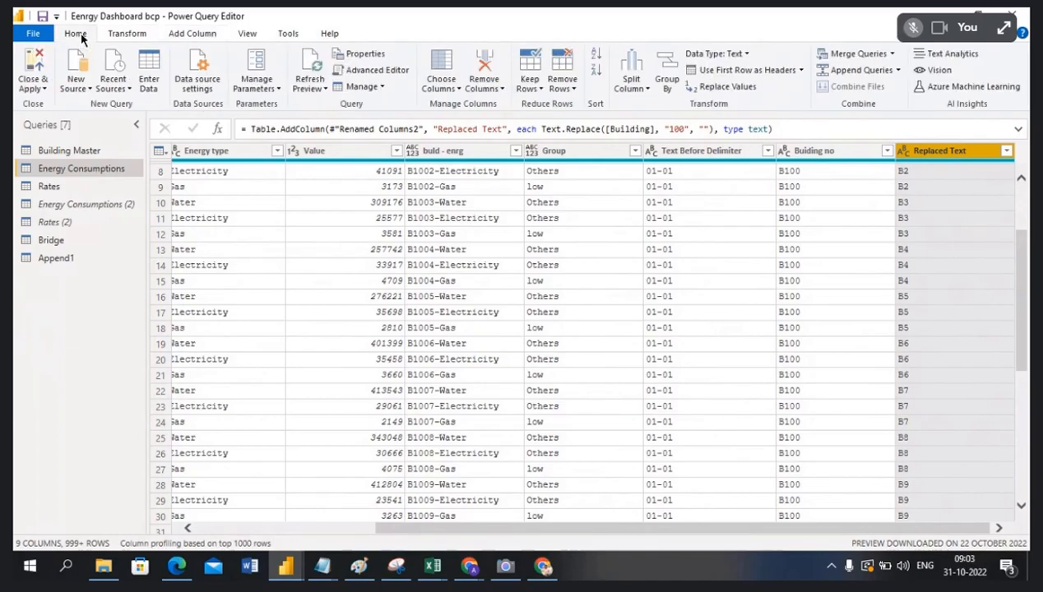
click(378, 73)
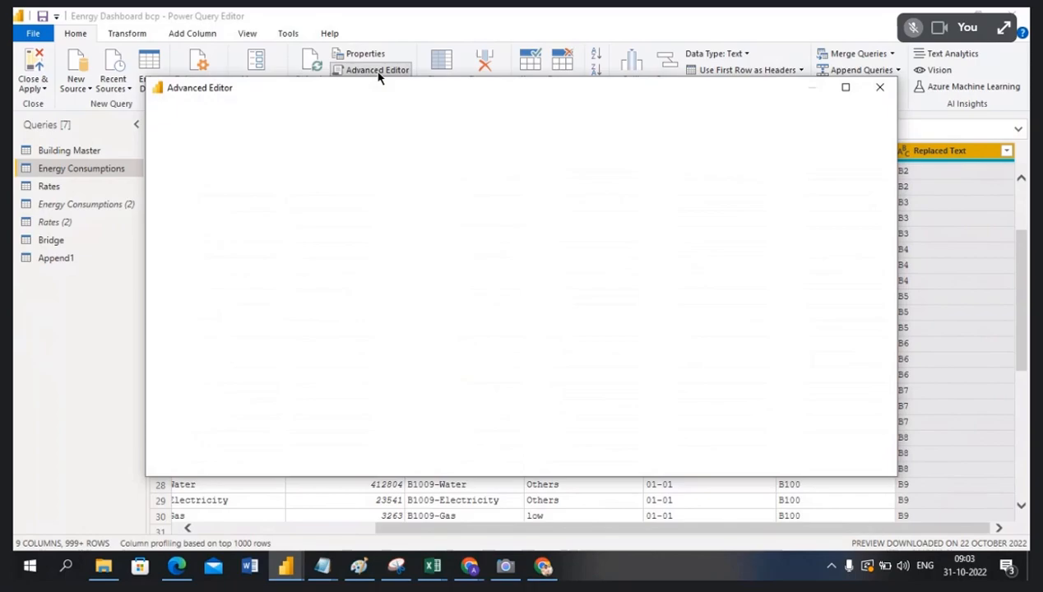
scroll(394, 329, down, 5)
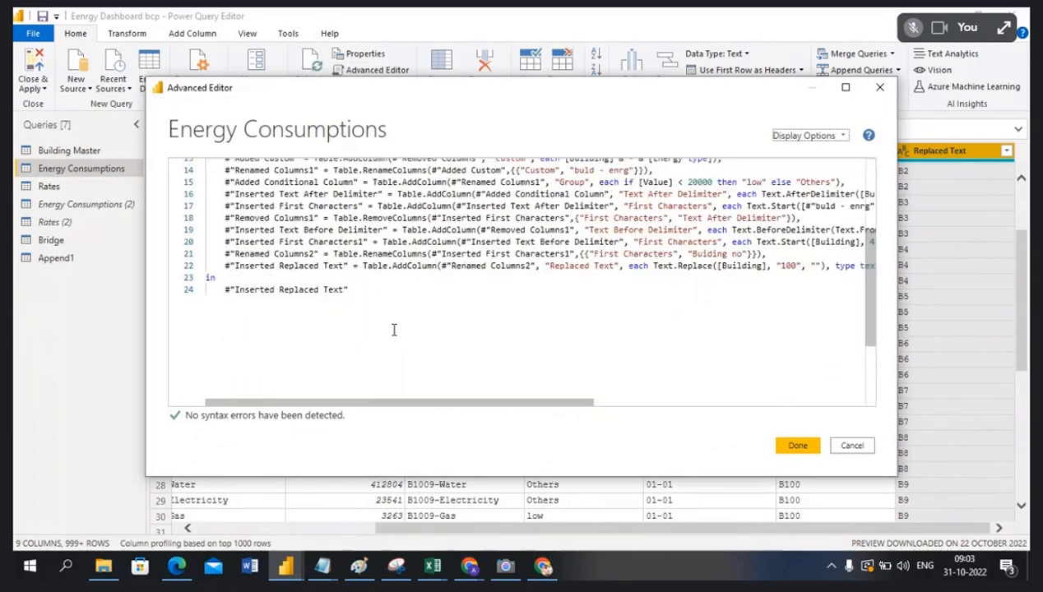
scroll(394, 329, up, 3)
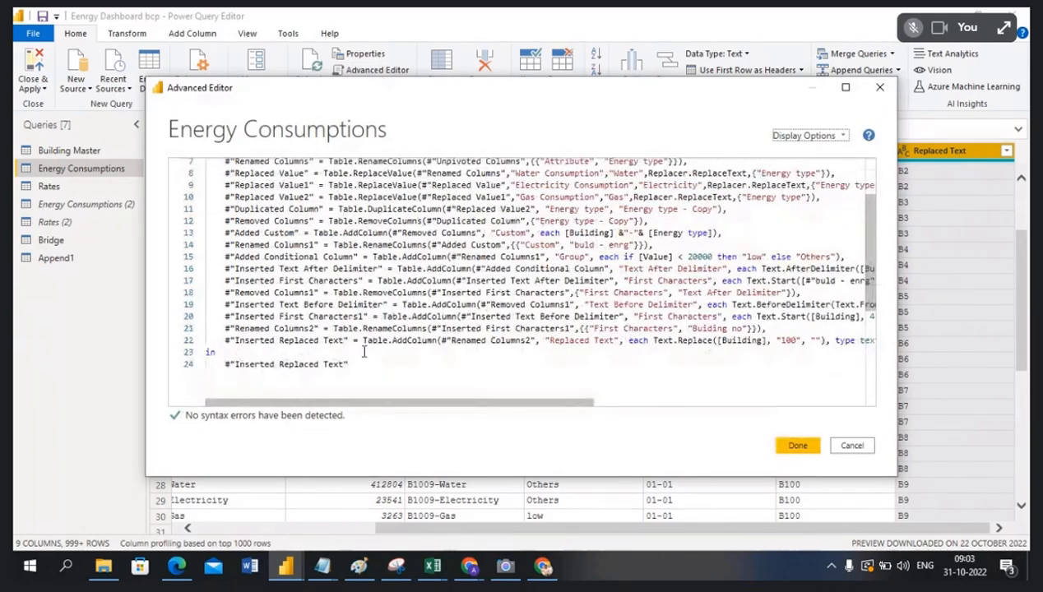
drag(383, 403, 458, 413)
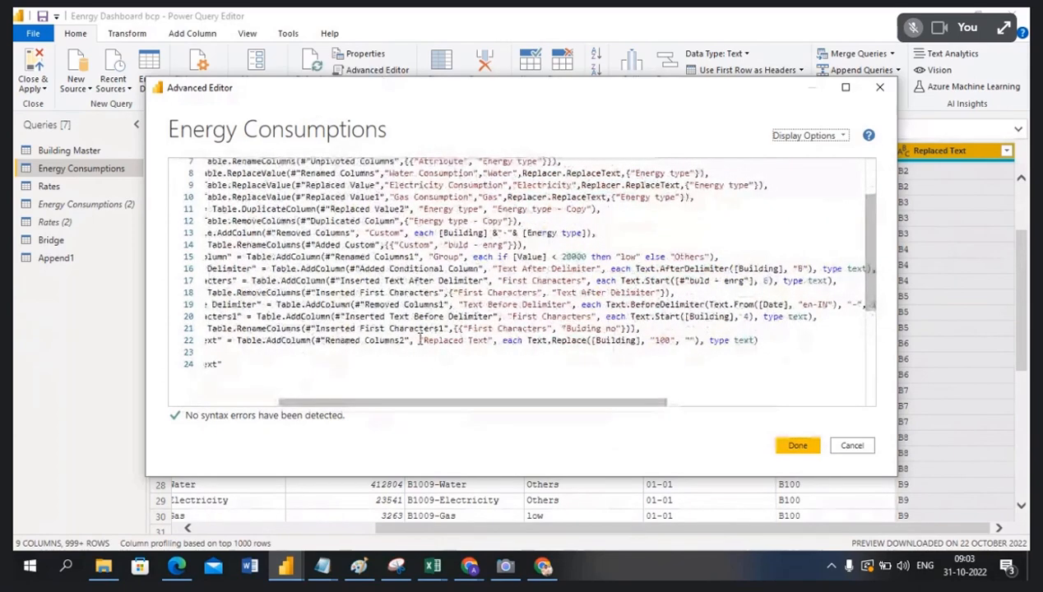
drag(237, 341, 317, 340)
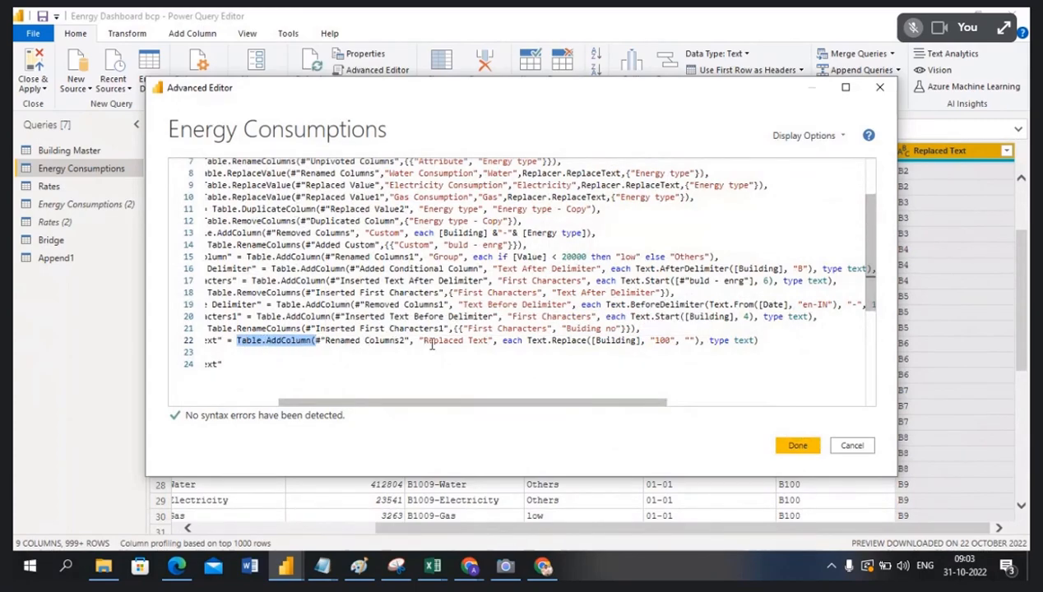
drag(501, 340, 670, 340)
click(689, 341)
drag(658, 402, 677, 403)
click(841, 446)
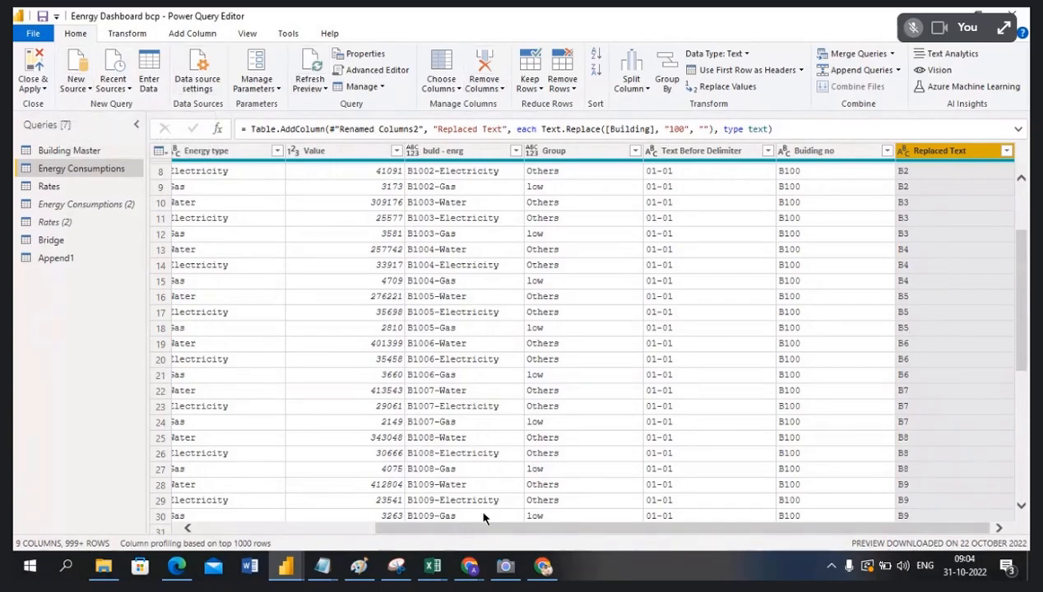
- Compare the commands available for the Date column in Power Query Editor with those in Power BI Desktop's data view
drag(491, 530, 181, 197)
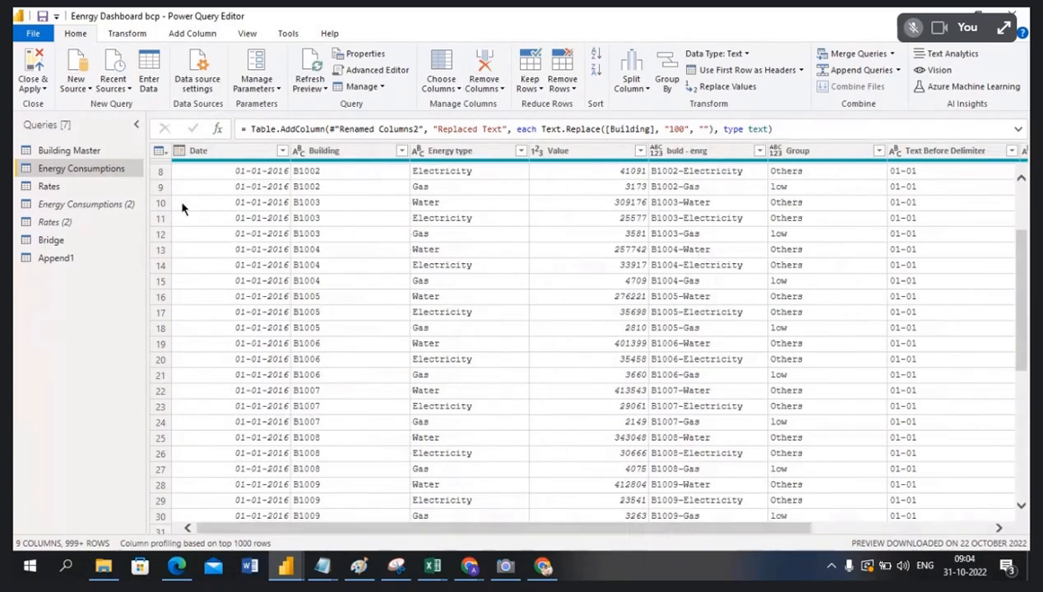
right_click(218, 157)
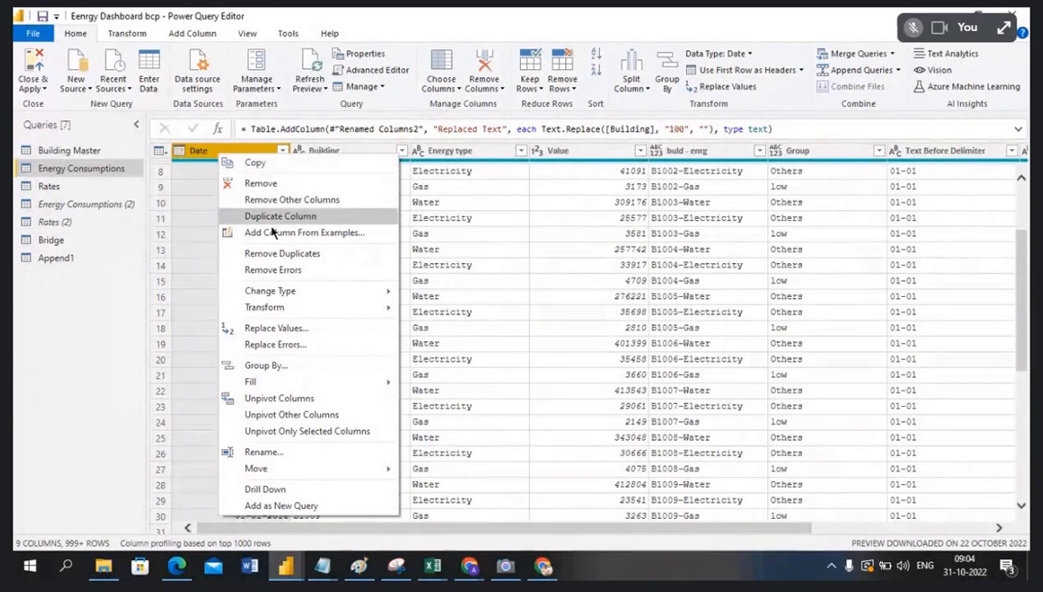
click(358, 541)
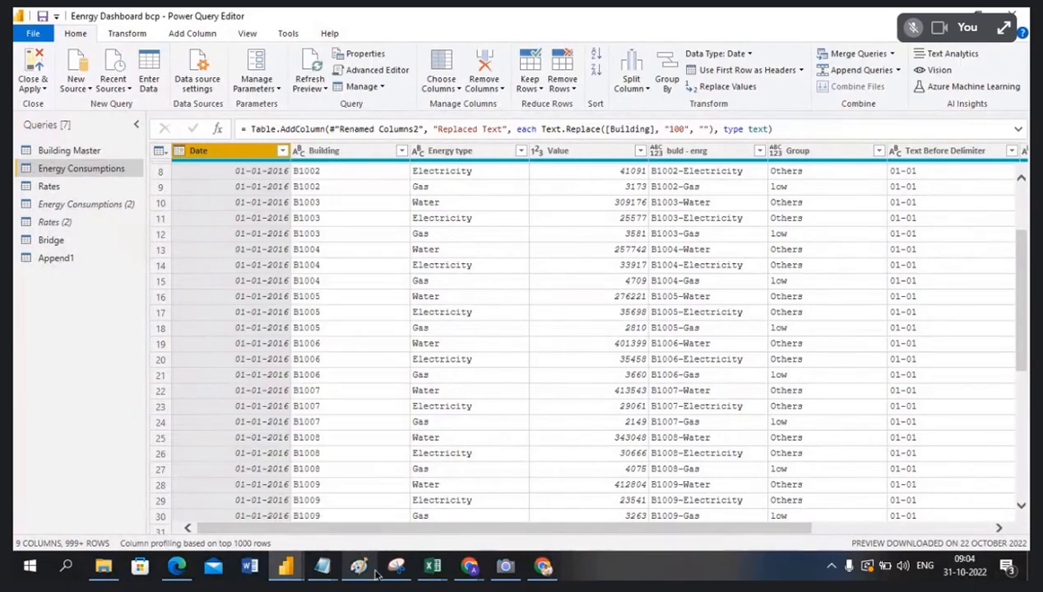
click(286, 566)
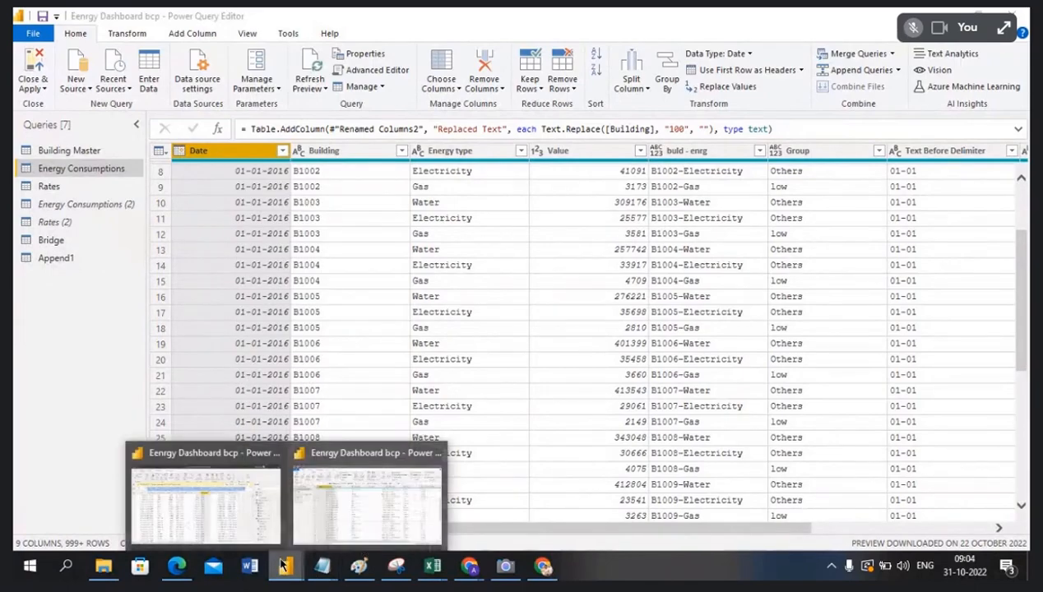
click(256, 523)
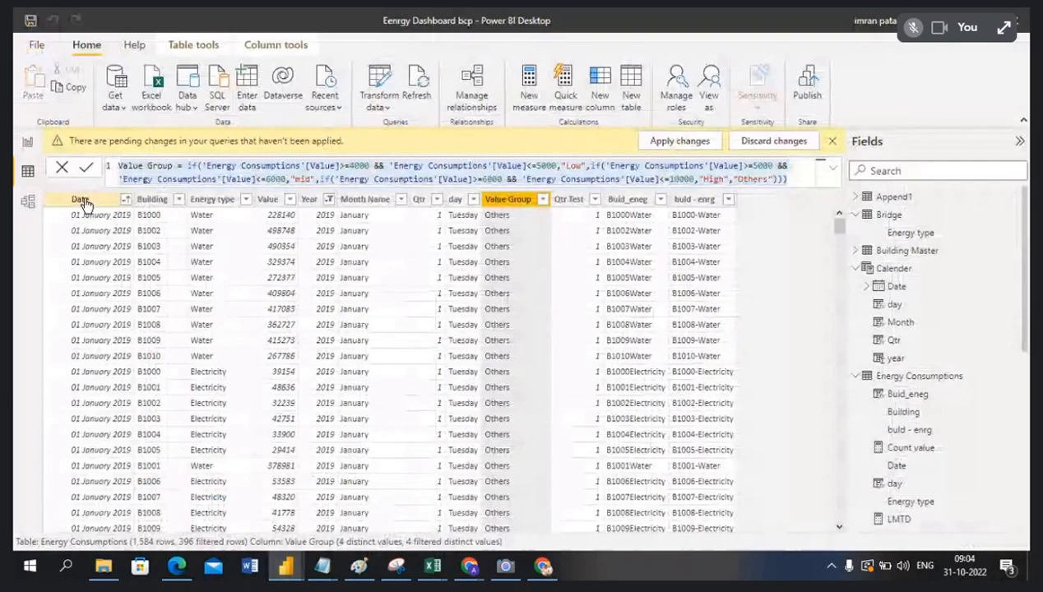
click(82, 200)
right_click(85, 191)
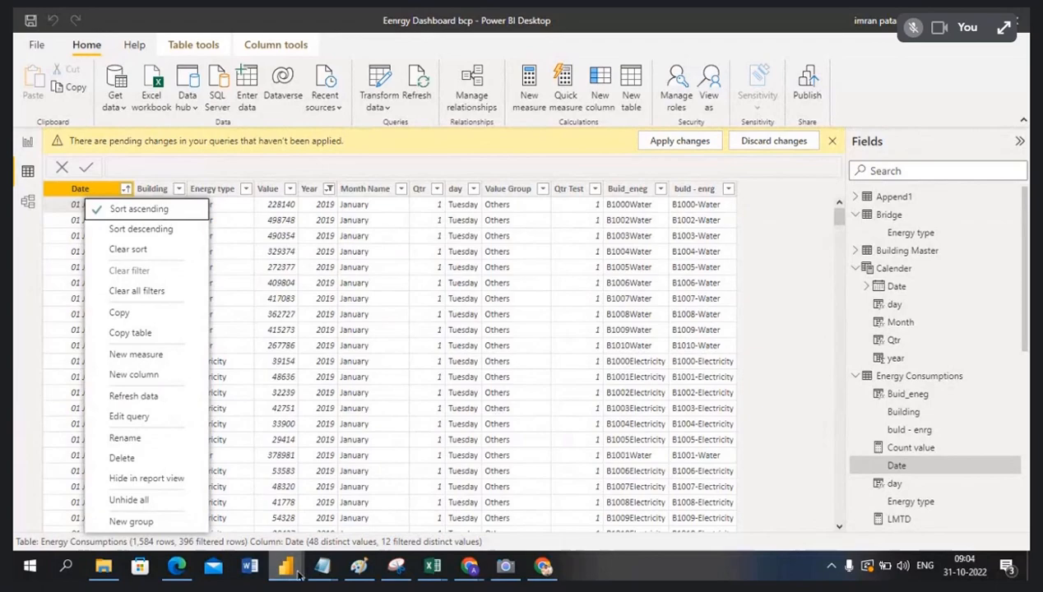
- Switch back to Power Query Editor to review the Date column's commands again, and return to Power BI Desktop's data view
mouse_move(285, 567)
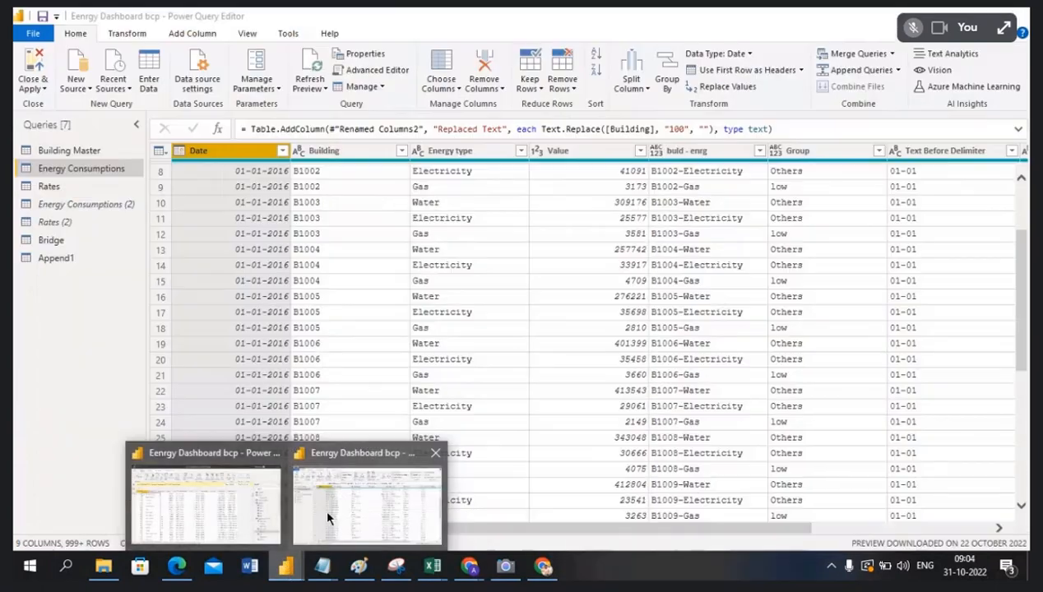
click(327, 517)
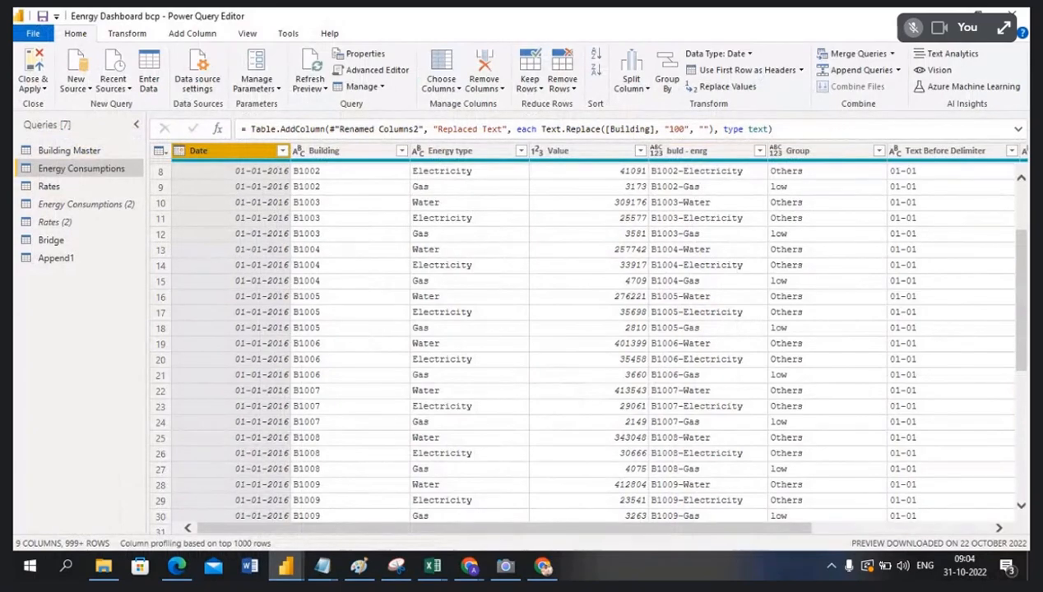
click(286, 566)
click(342, 507)
right_click(230, 154)
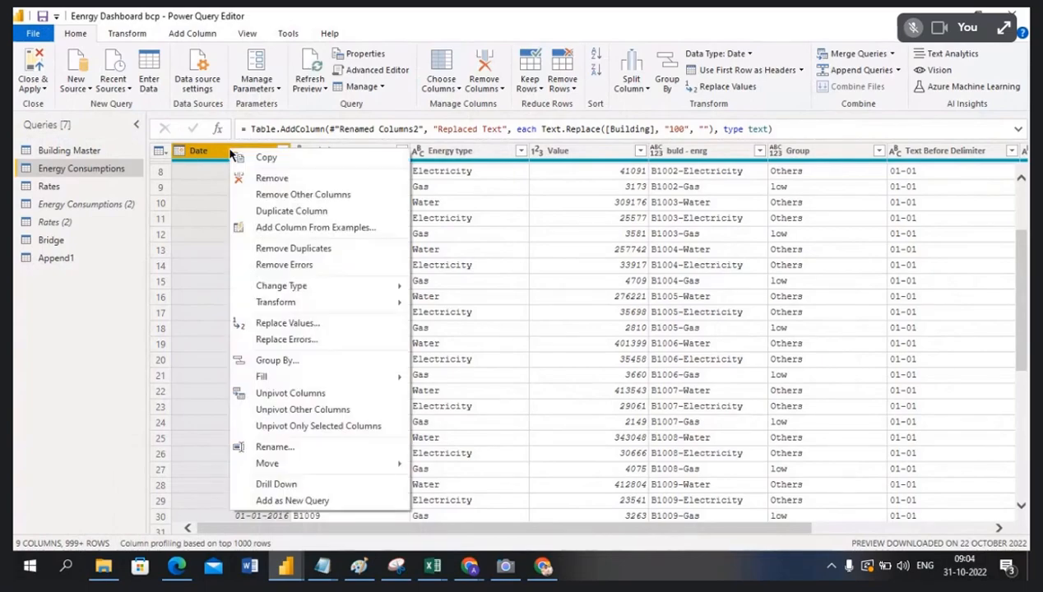
click(272, 157)
mouse_move(286, 566)
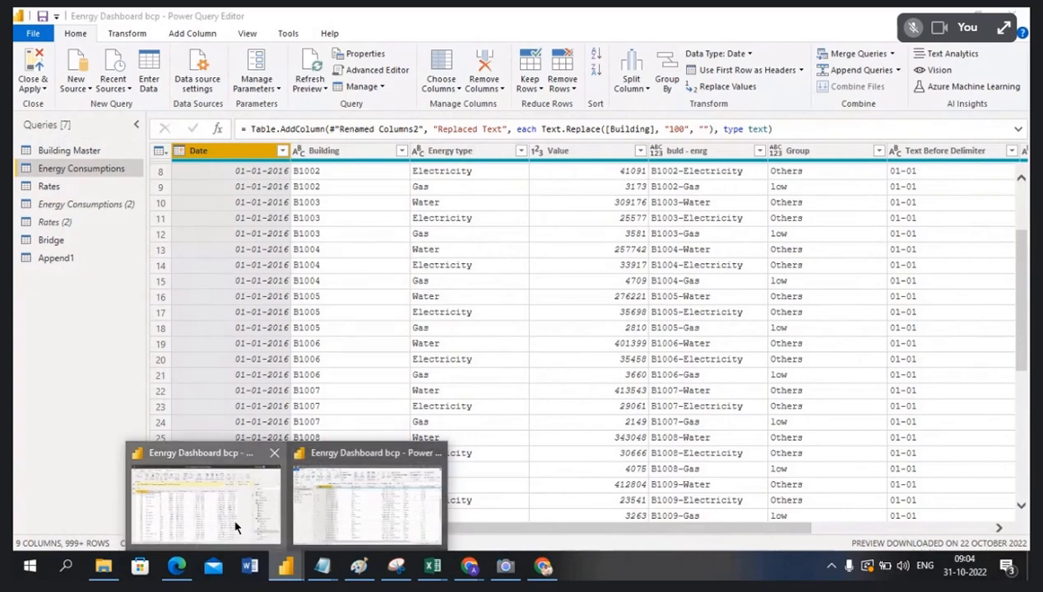
click(236, 527)
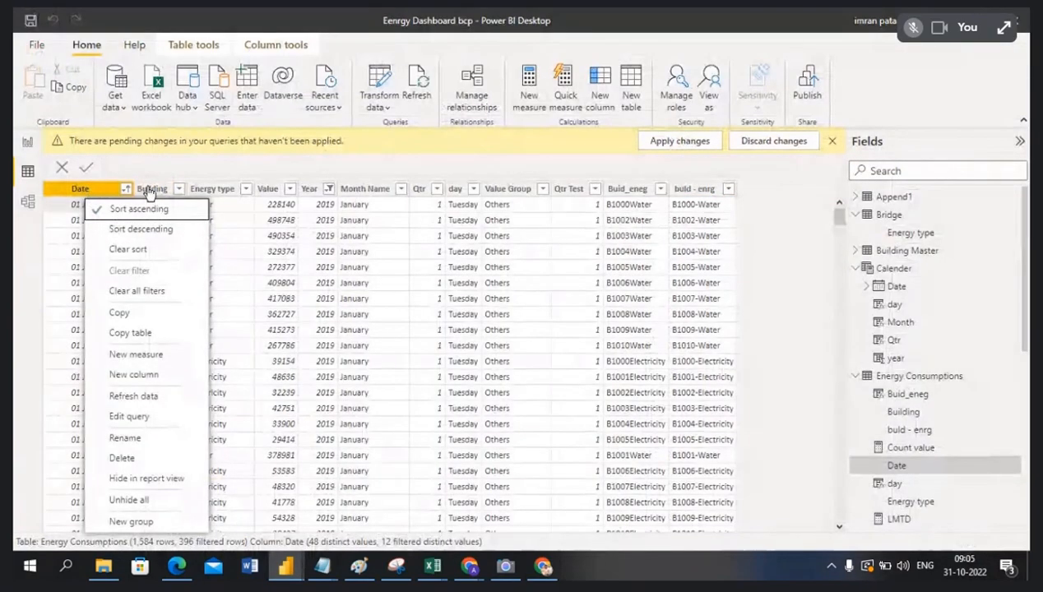
- Compare the commands available for the Building column in Power Query Editor with those in Power BI Desktop's data view
mouse_move(285, 566)
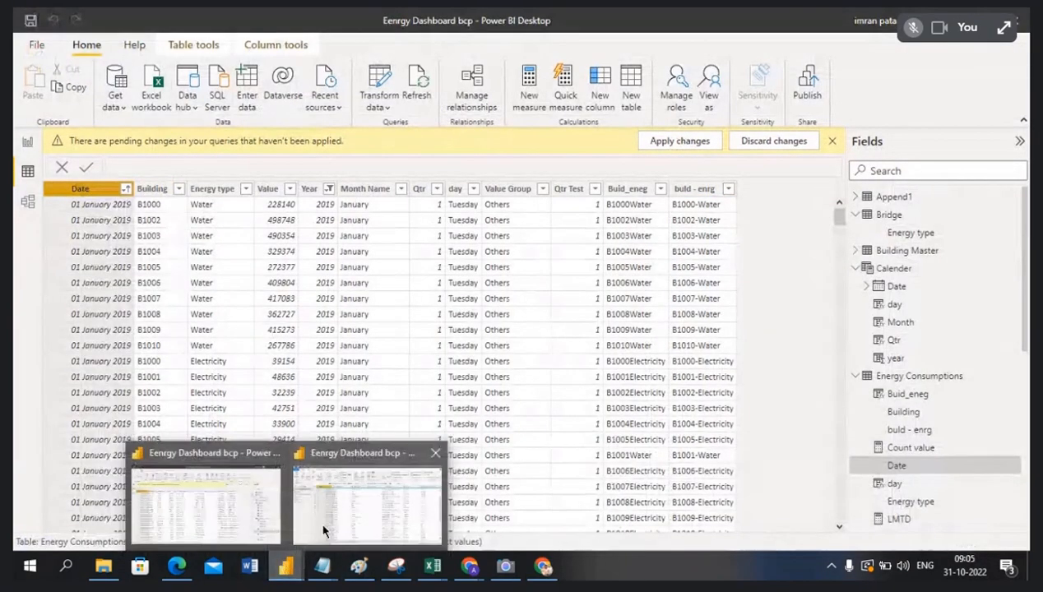
click(331, 527)
click(339, 154)
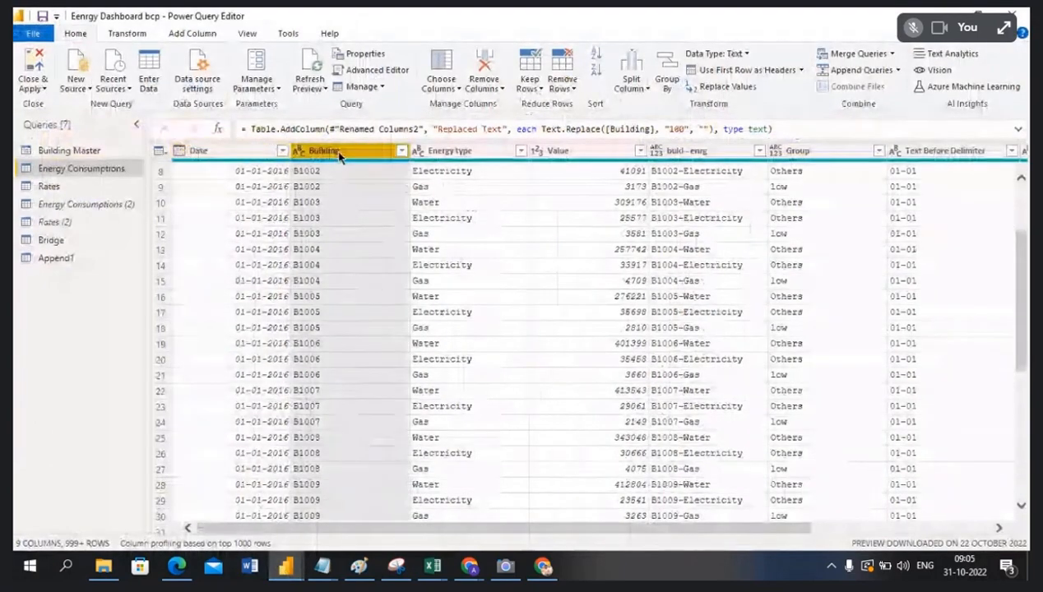
right_click(339, 156)
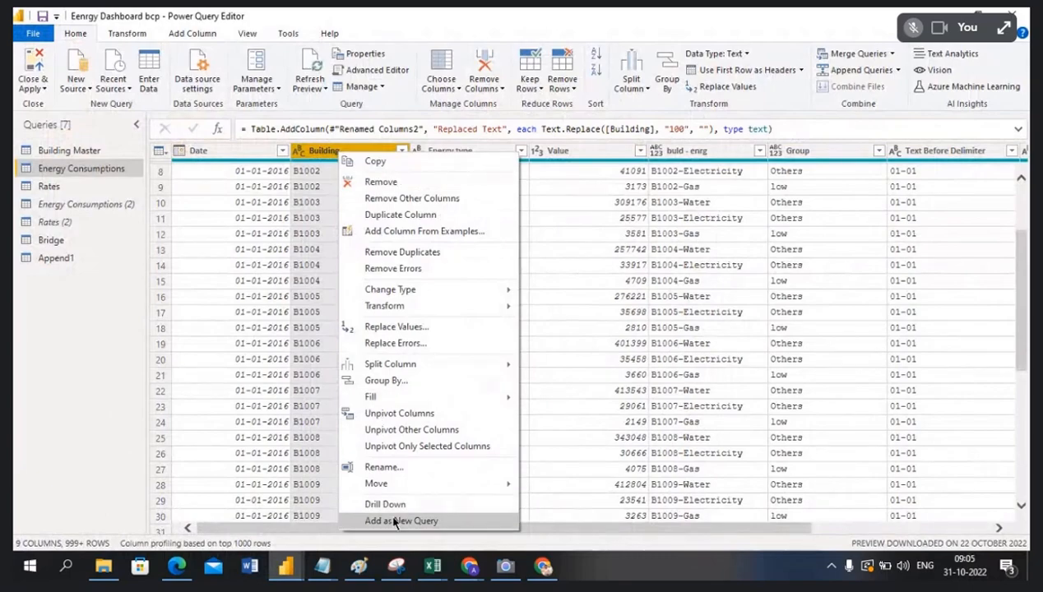
click(278, 575)
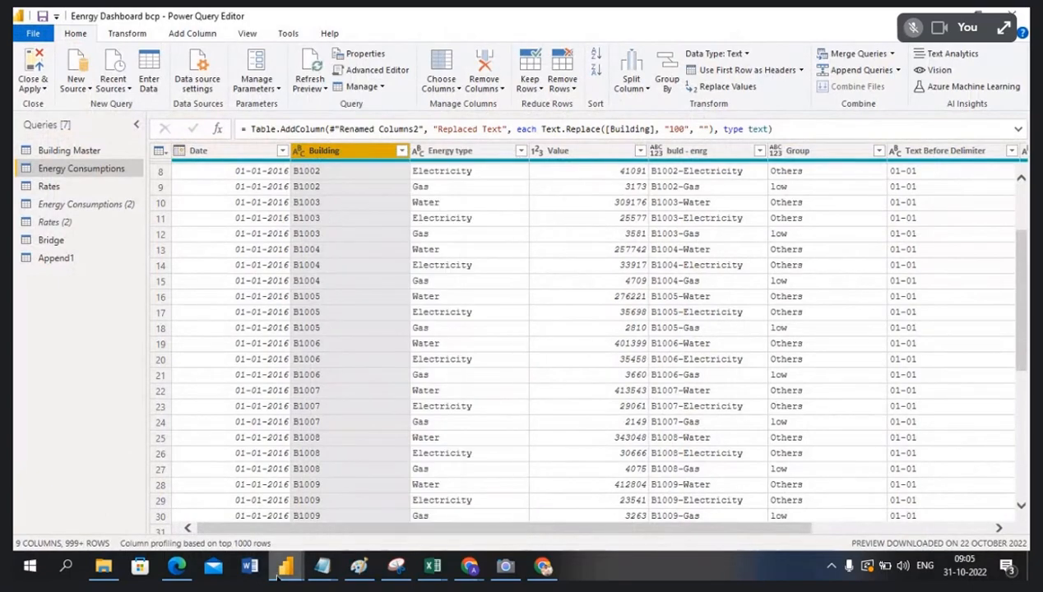
click(234, 516)
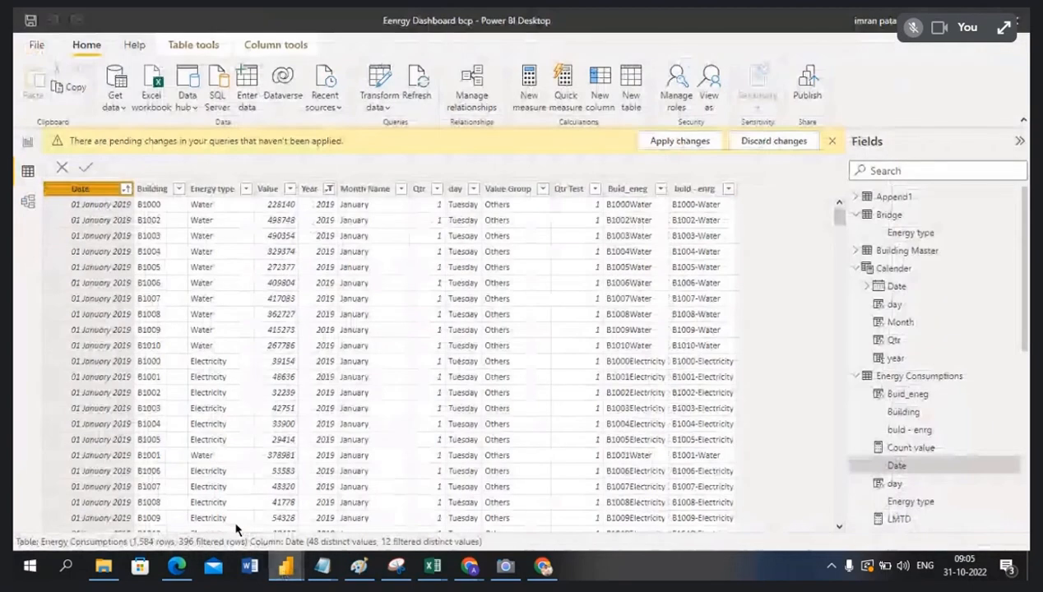
click(152, 189)
right_click(154, 192)
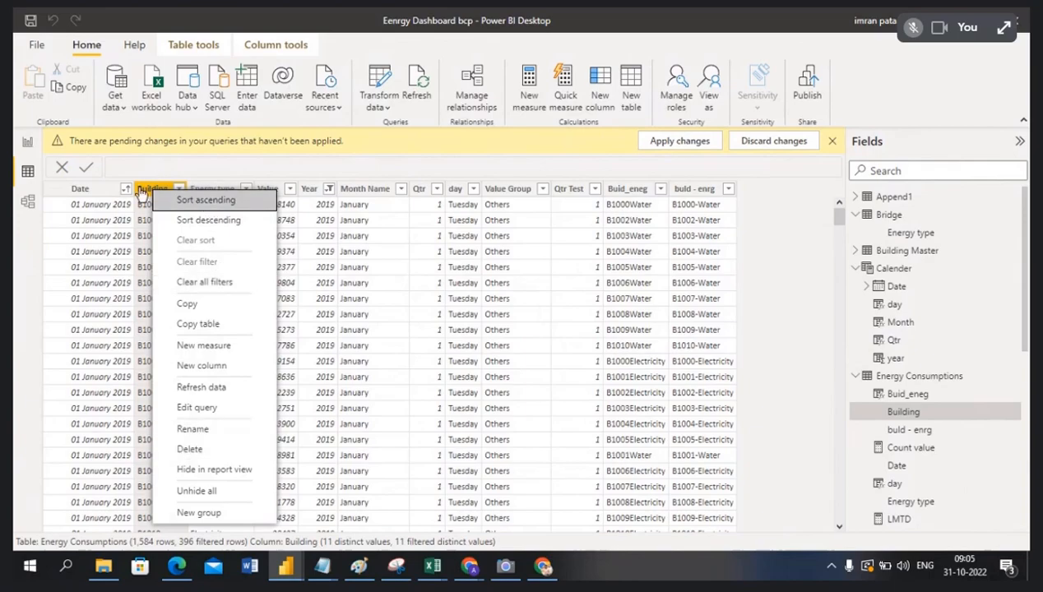
- Review the Building column's commands again in Power Query Editor, and return to Power BI Desktop's data view to dismiss its command list
mouse_move(285, 566)
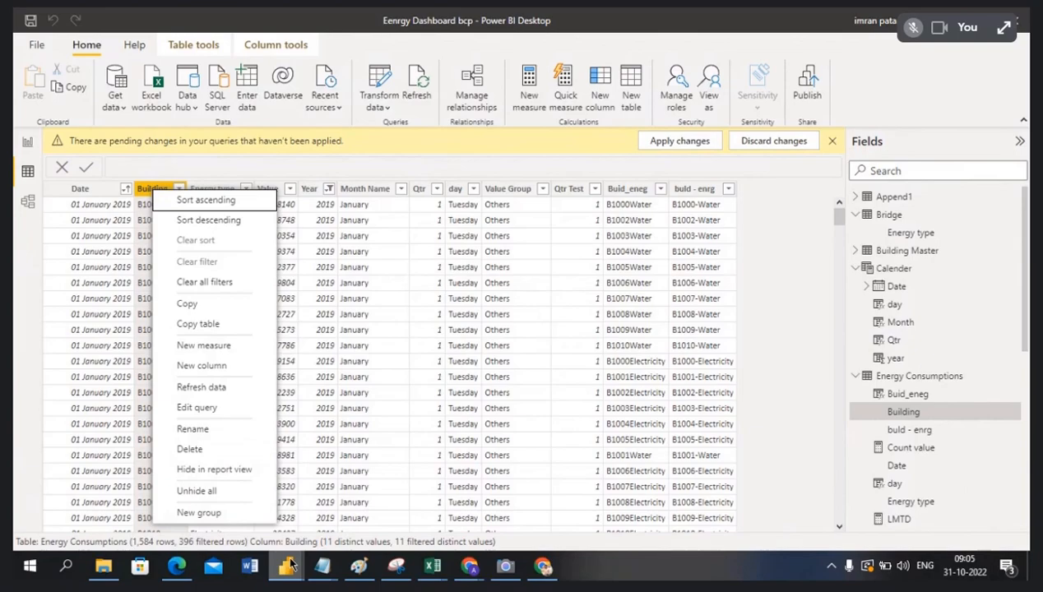
click(344, 526)
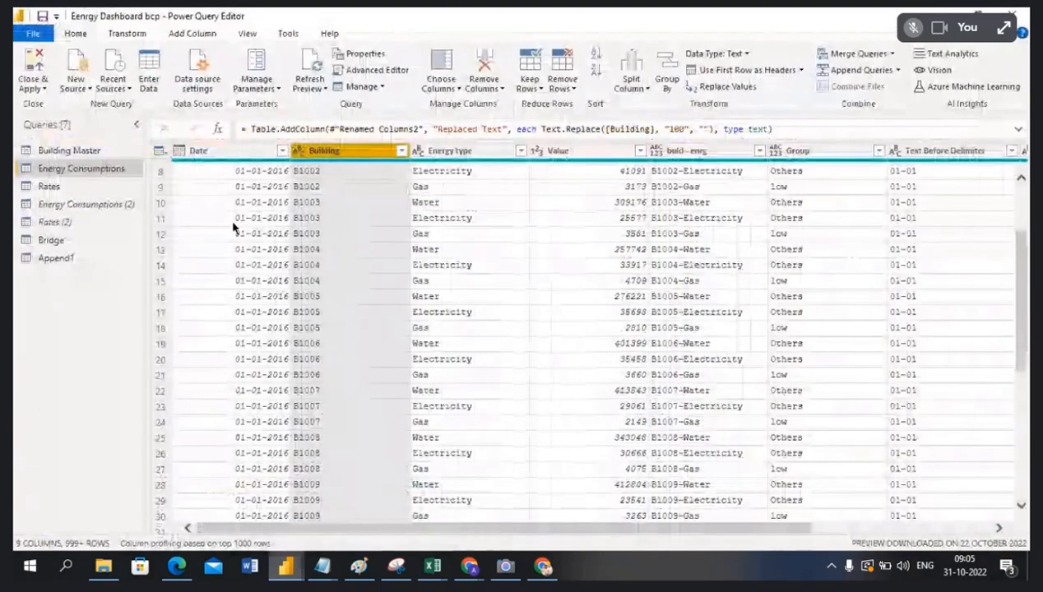
right_click(335, 155)
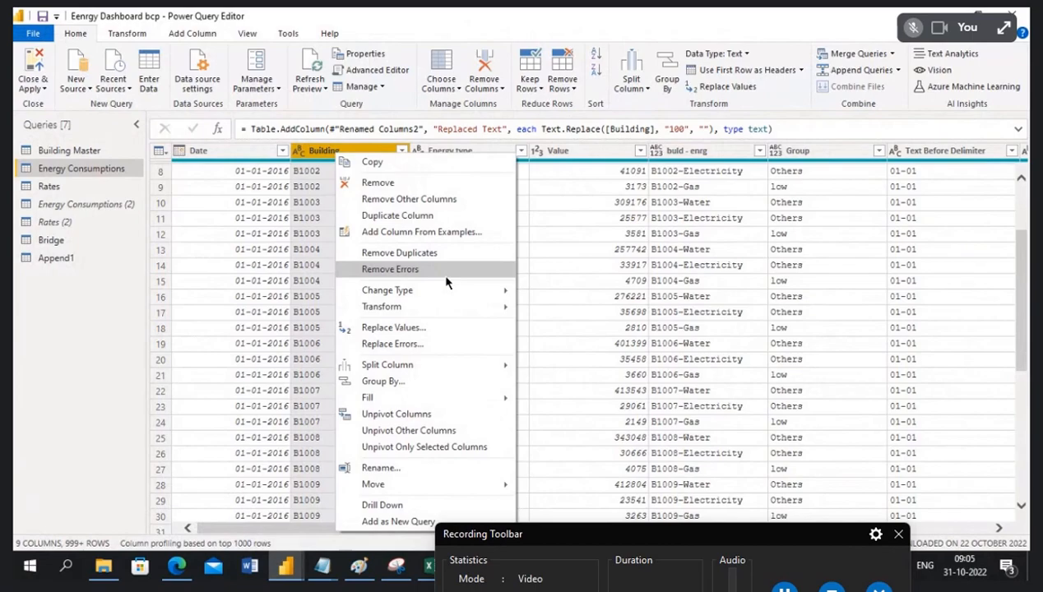
drag(709, 528, 725, 65)
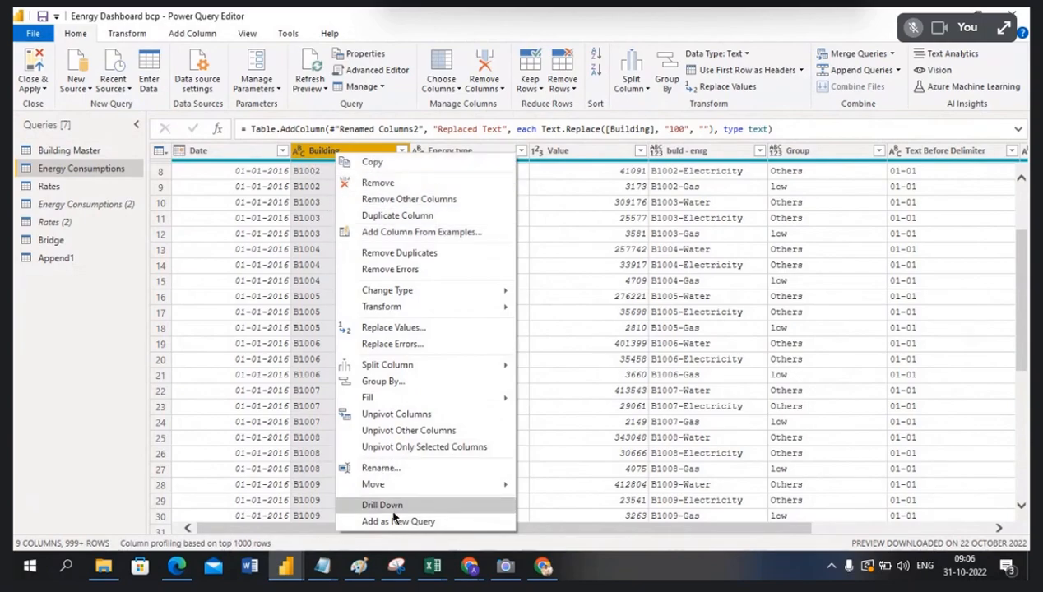
click(286, 566)
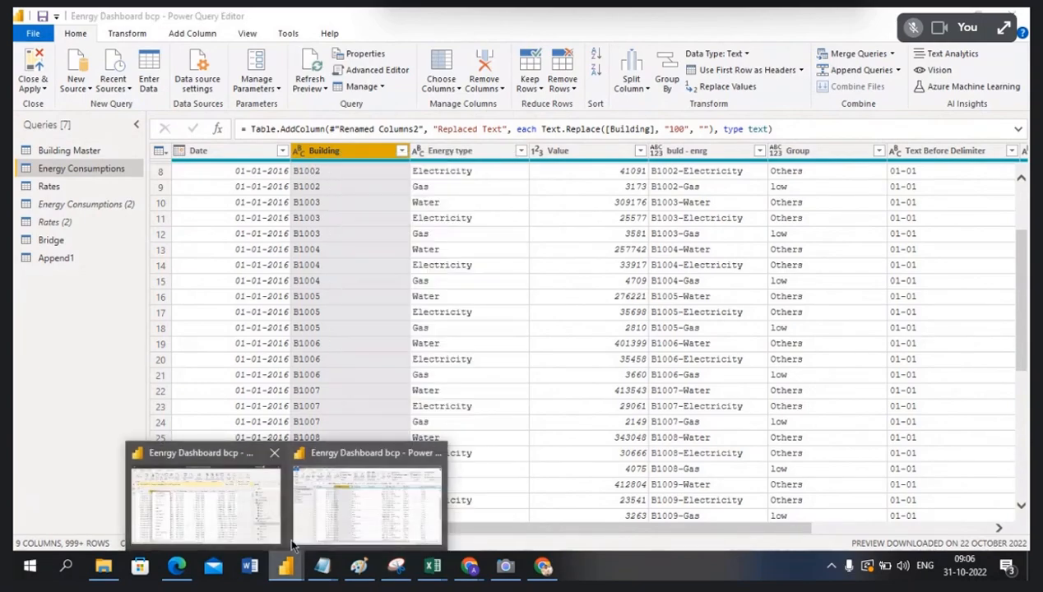
click(364, 510)
mouse_move(289, 564)
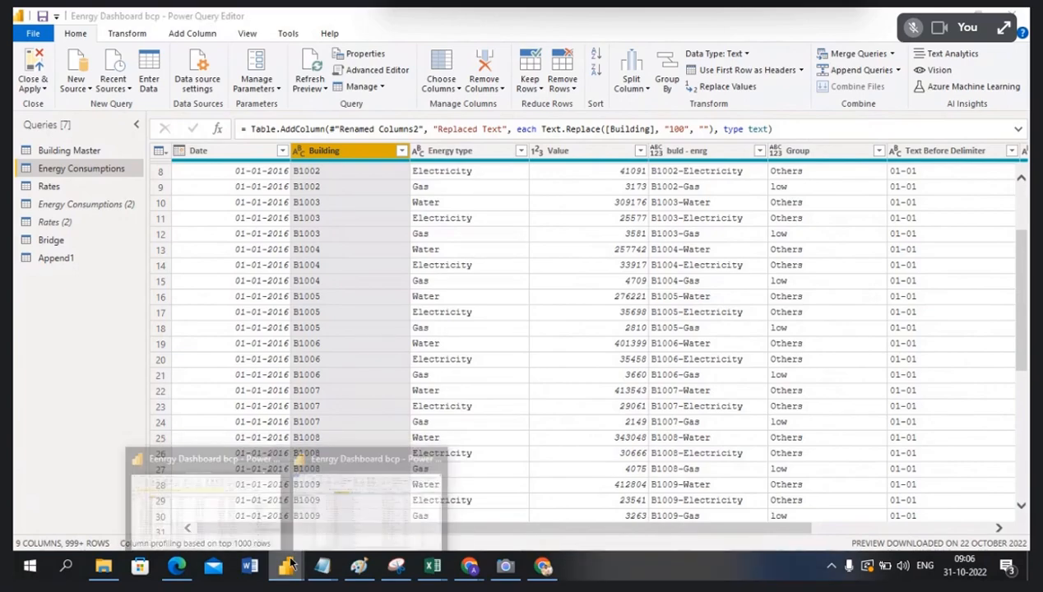
click(205, 494)
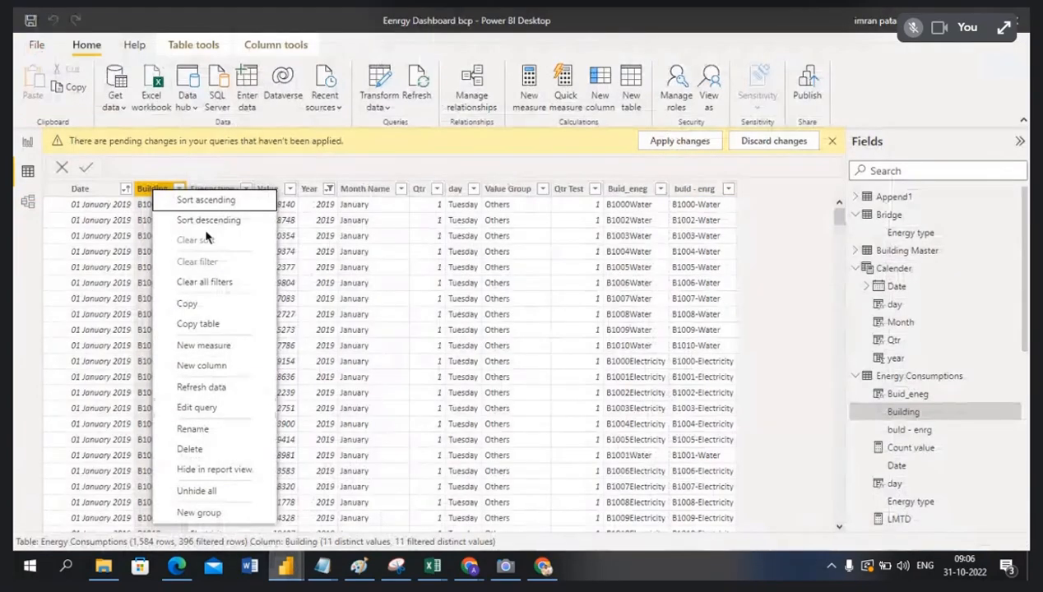
click(27, 288)
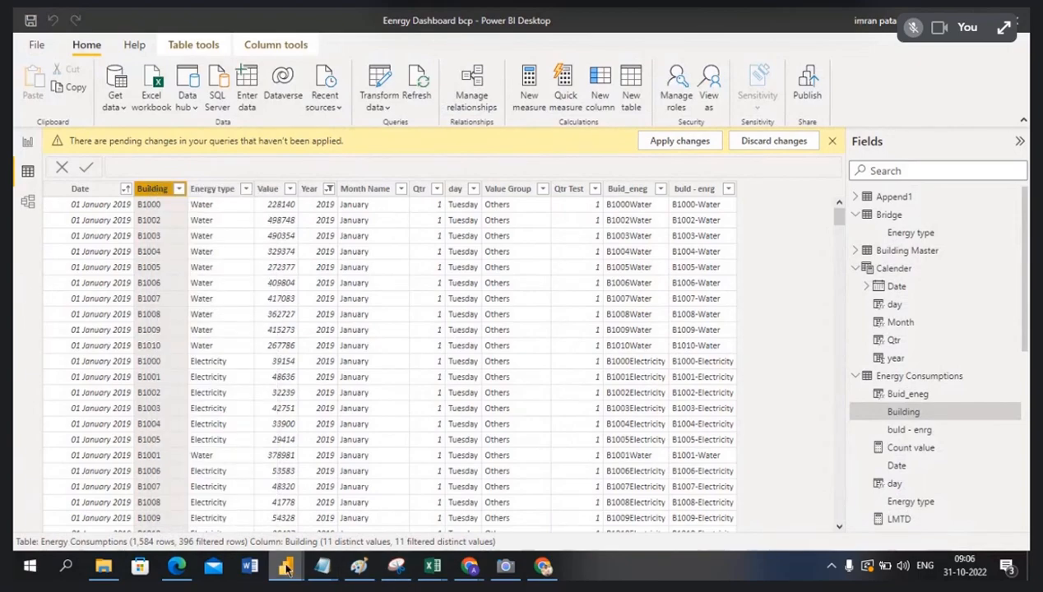
- Switch back to Power Query Editor and bring up the Google Meet call in Chrome
mouse_move(285, 566)
click(338, 515)
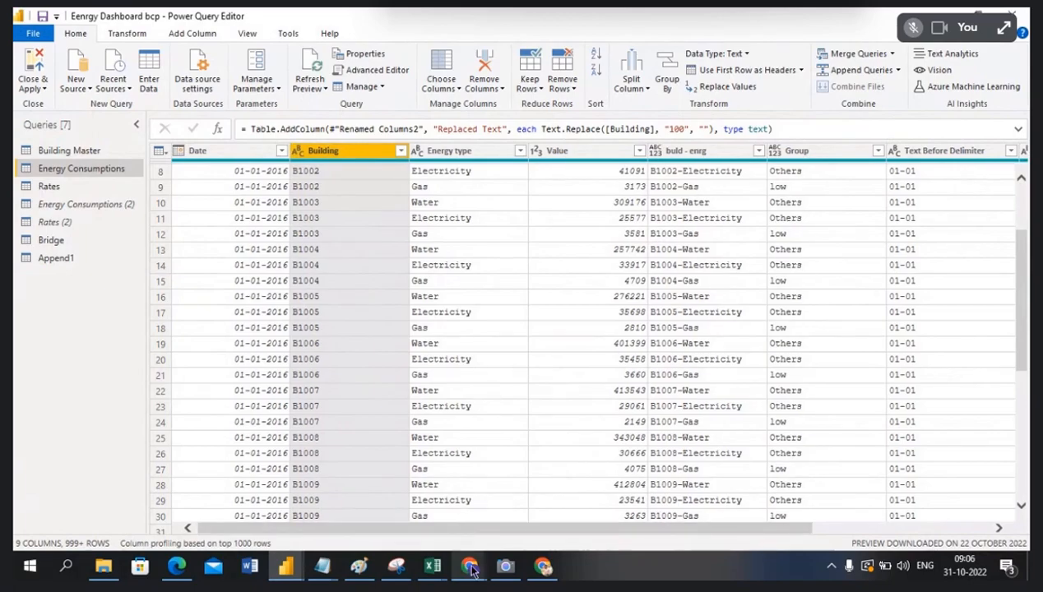
click(543, 568)
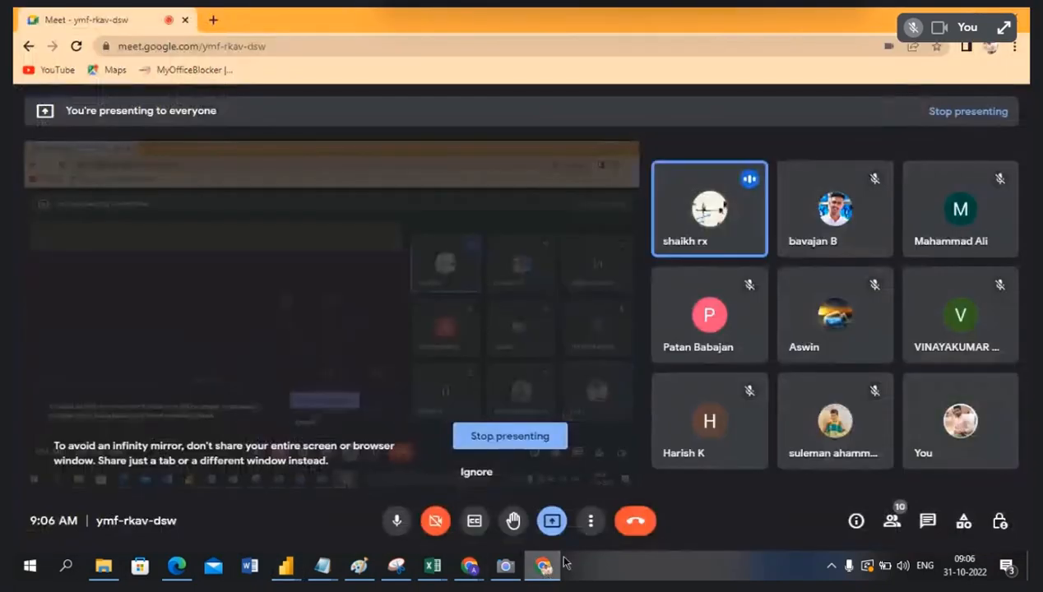